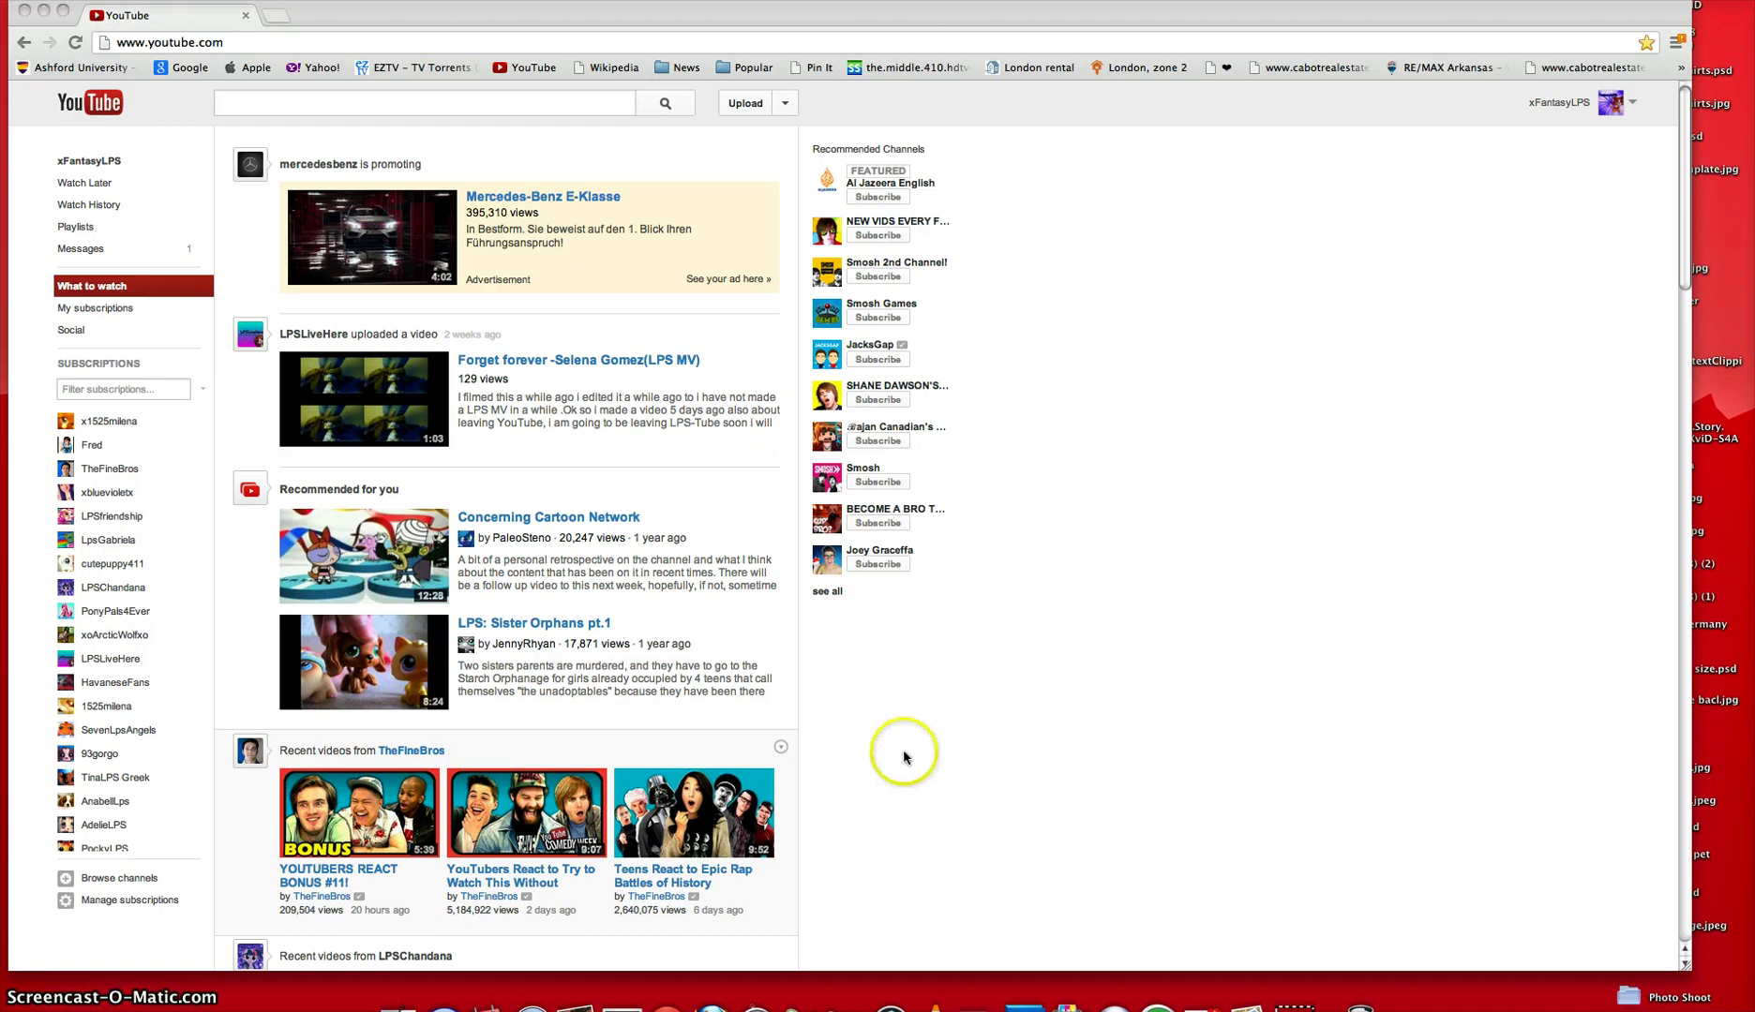
Replace the YouTube address with pixlr.com and load the Pixlr site.
{"action": "left_click", "coordinate": [182, 39]}
{"action": "type", "text": "pixlr"}
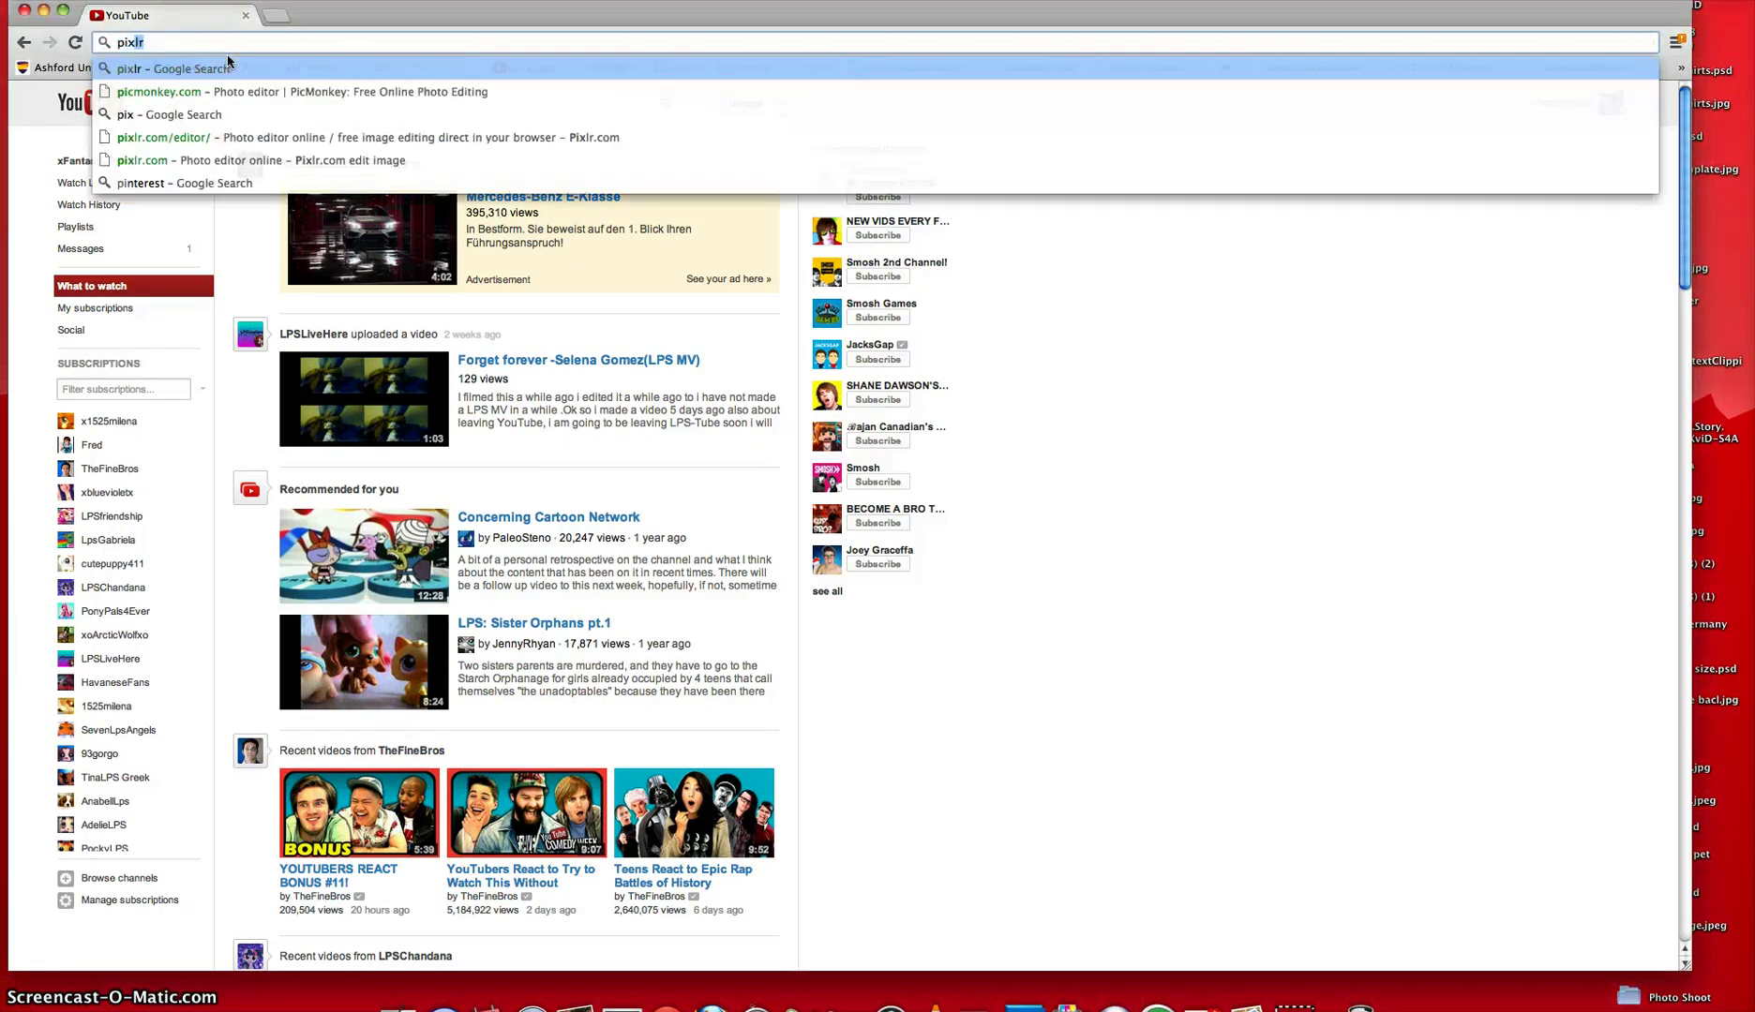
{"action": "type", "text": ".com"}
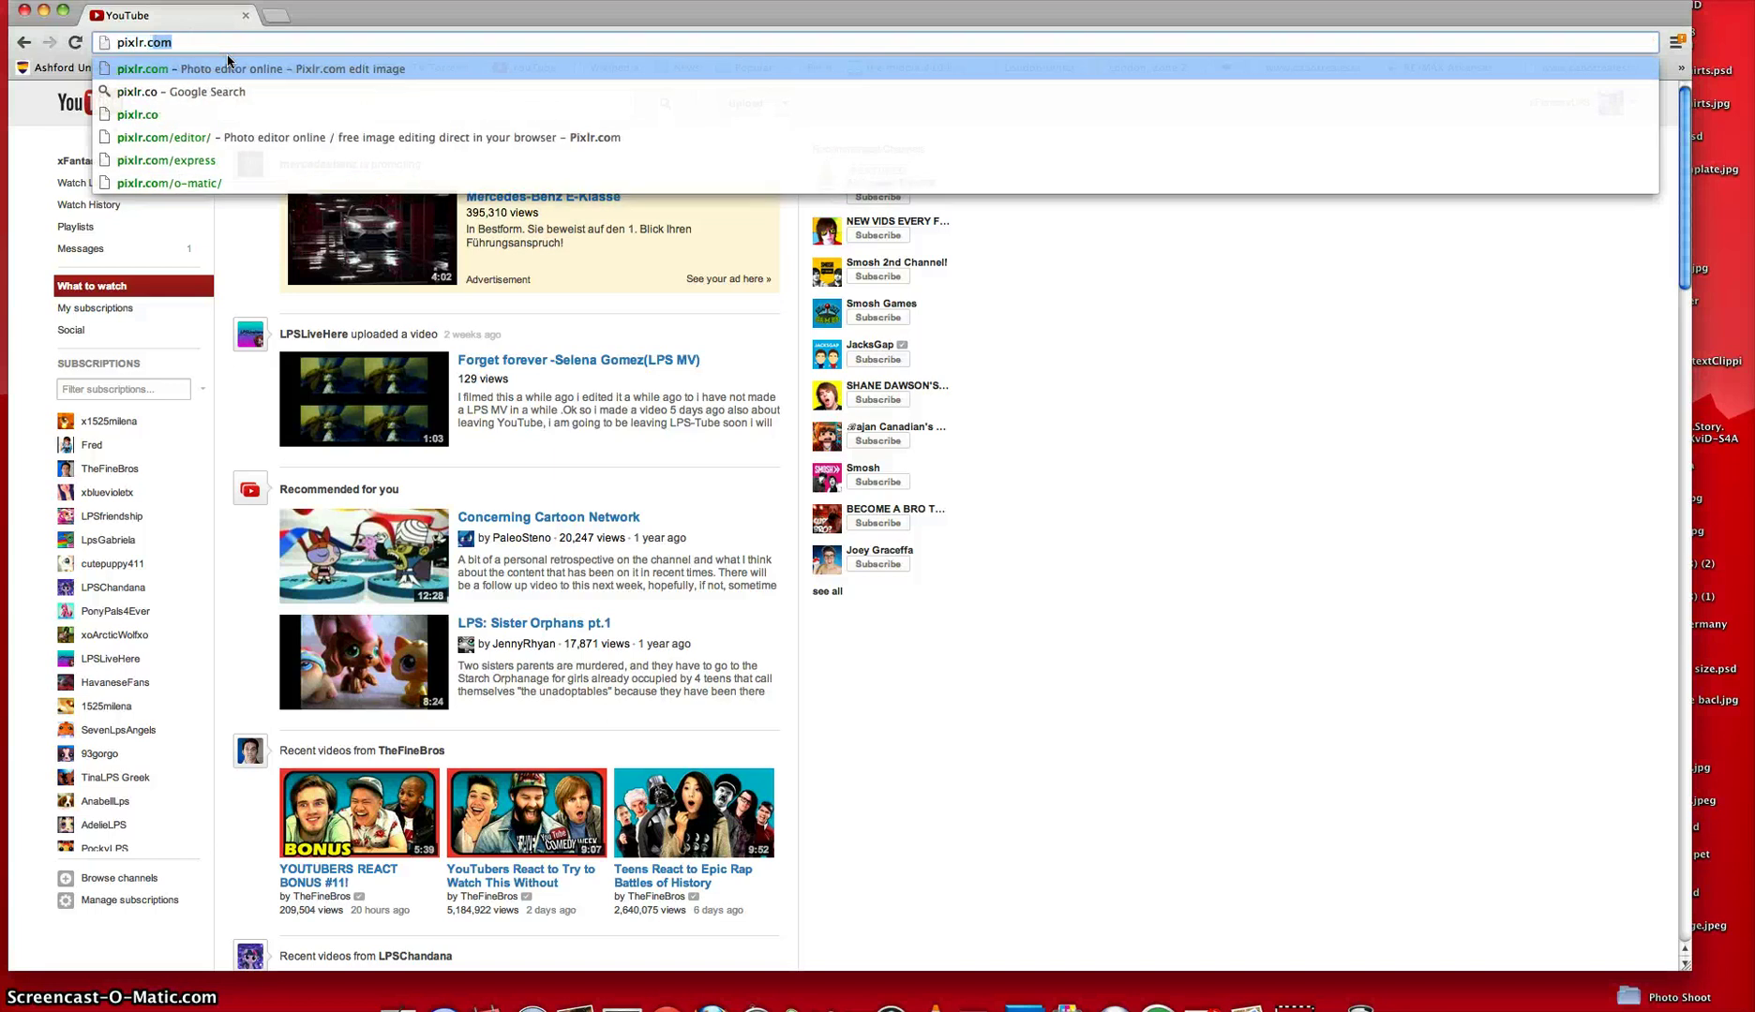
{"action": "key", "text": "Return"}
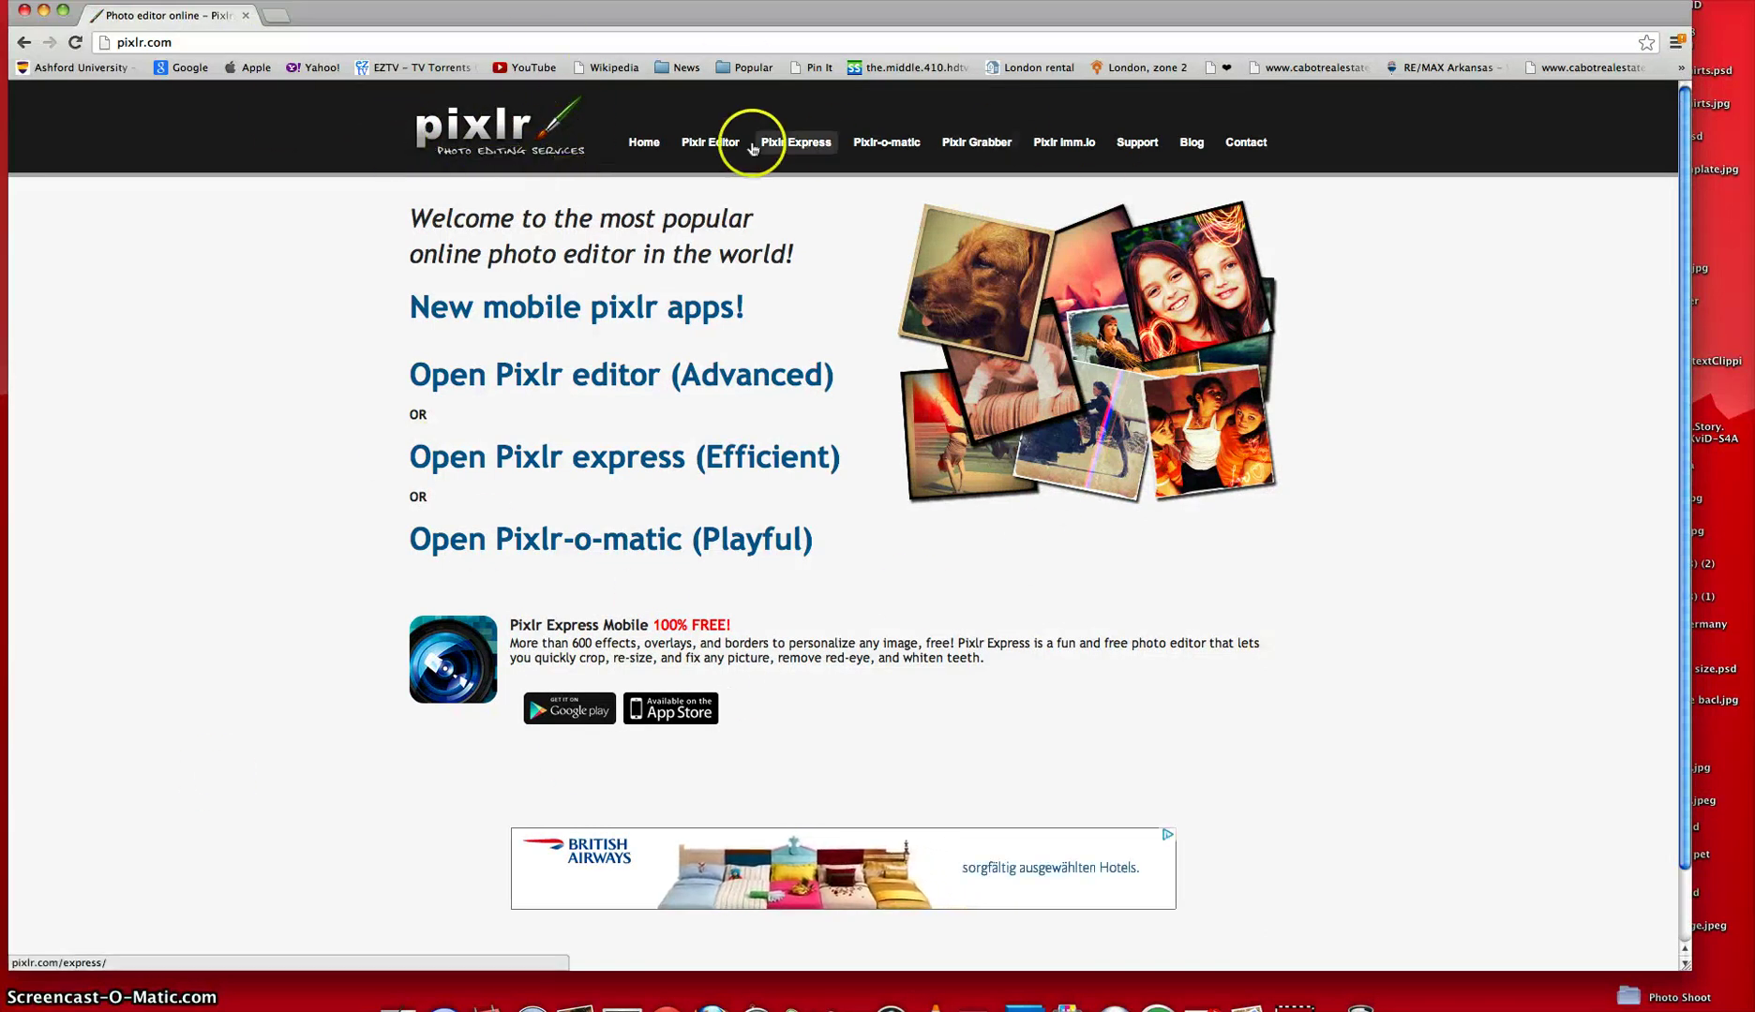
Launch the advanced Pixlr Editor and create a new blank 800x600 px image.
{"action": "triple_click", "coordinate": [423, 380]}
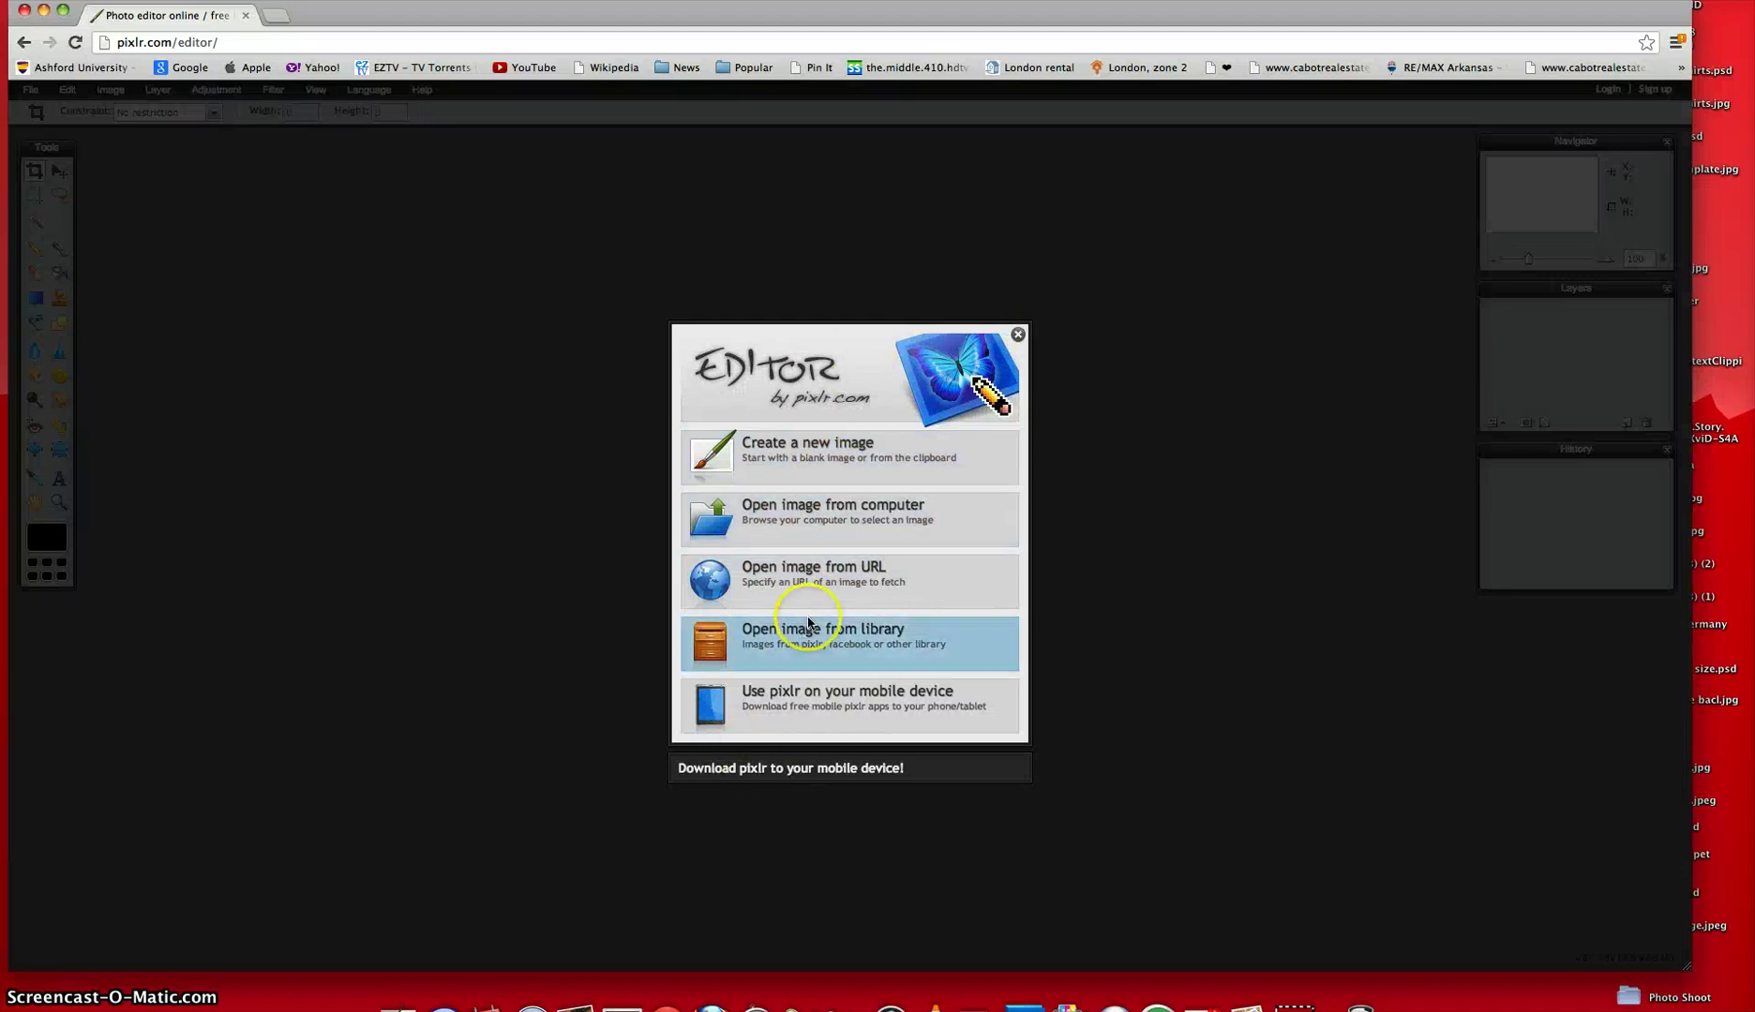
{"action": "left_click", "coordinate": [862, 460]}
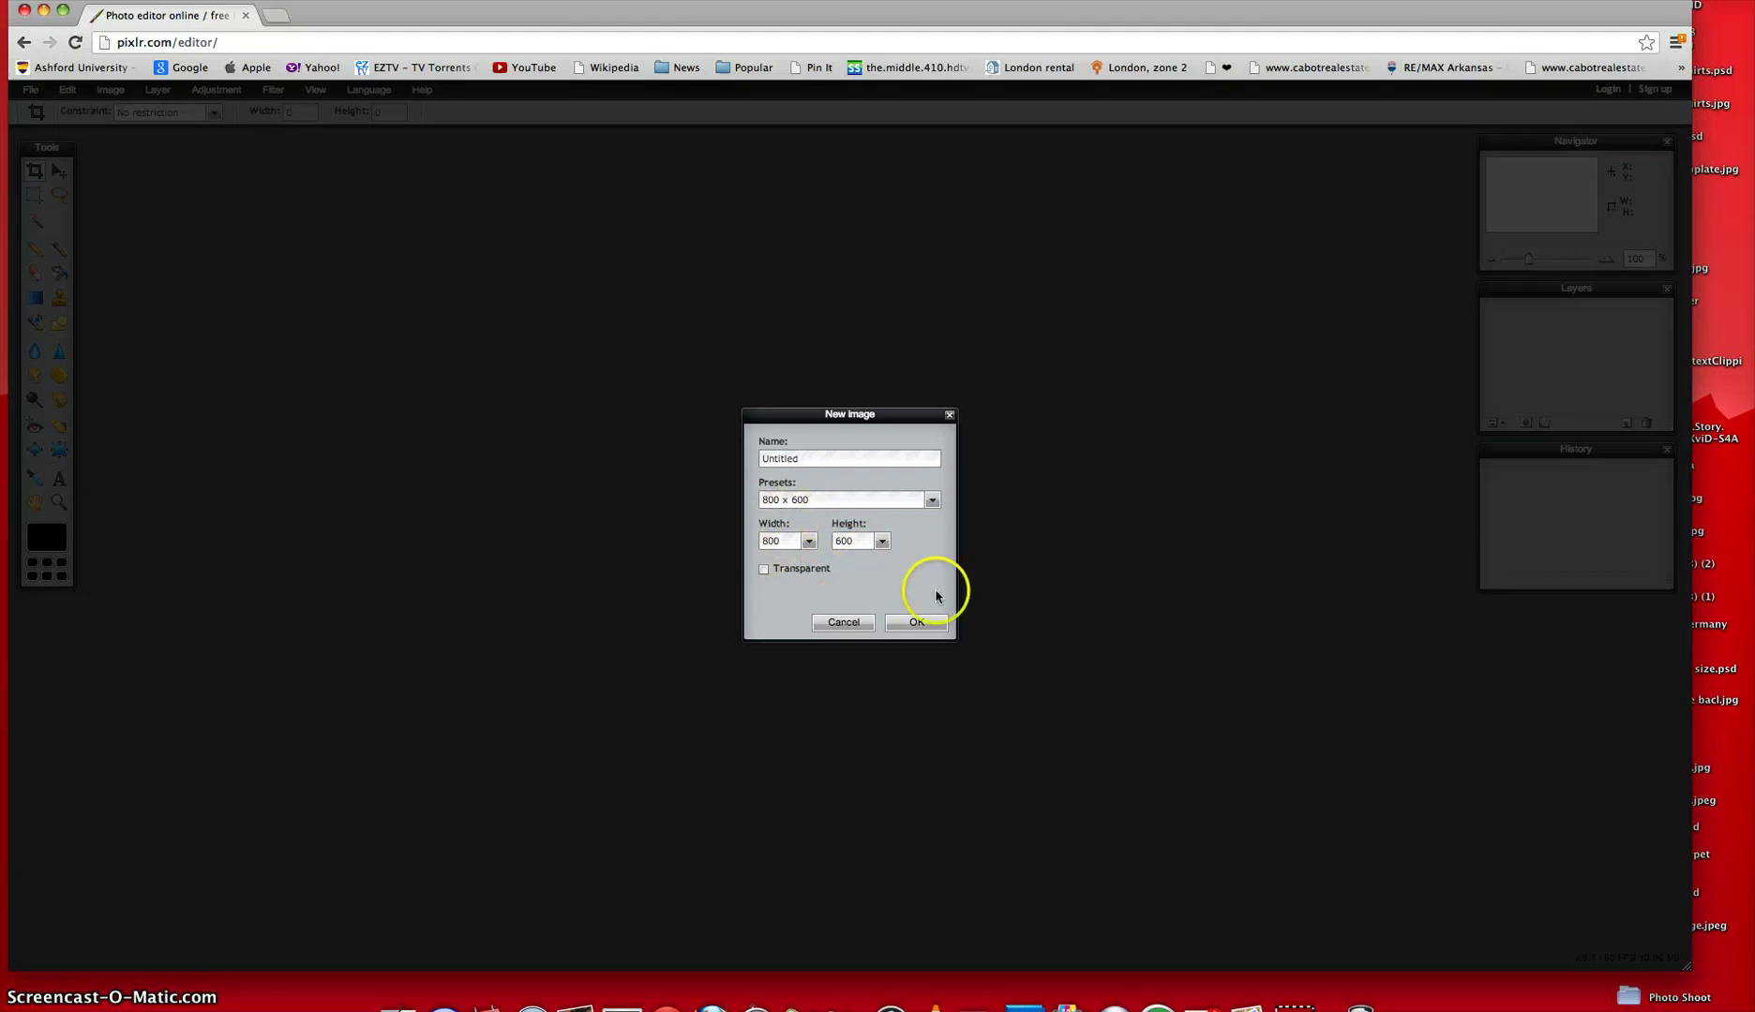
{"action": "left_click", "coordinate": [917, 623]}
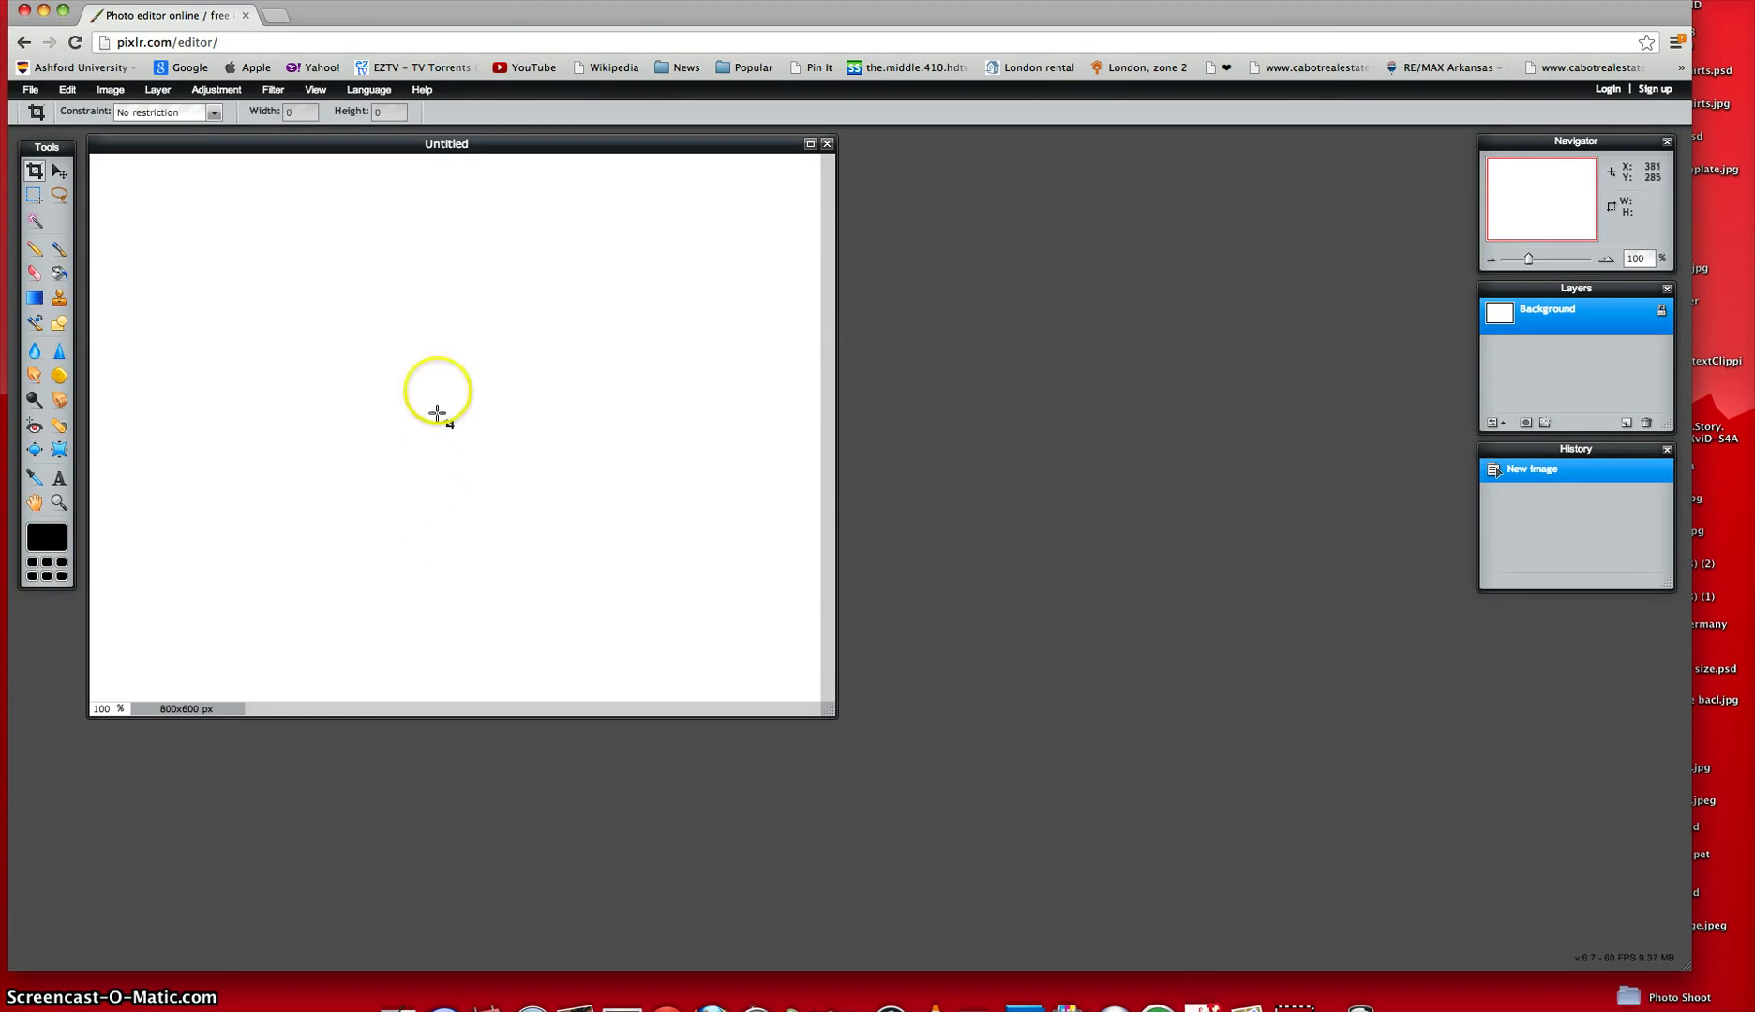
Select the Gradient tool and choose the pink gradient preset.
{"action": "left_click", "coordinate": [36, 300]}
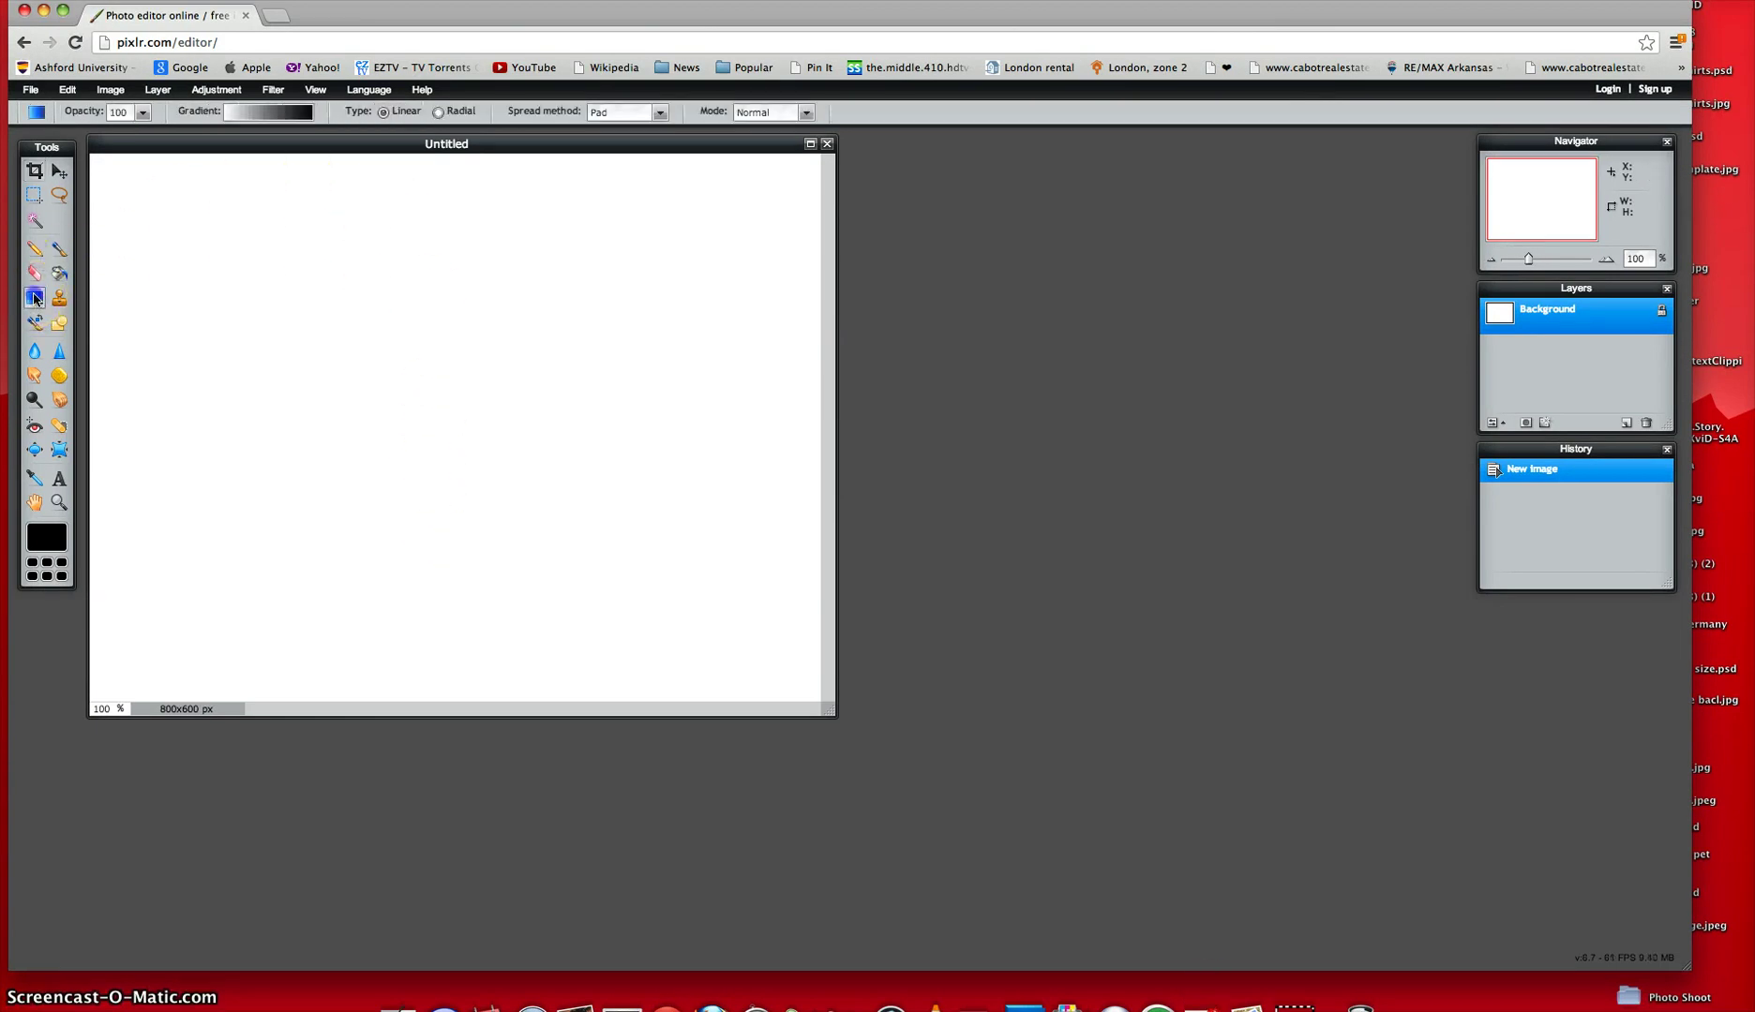
{"action": "left_click", "coordinate": [255, 114]}
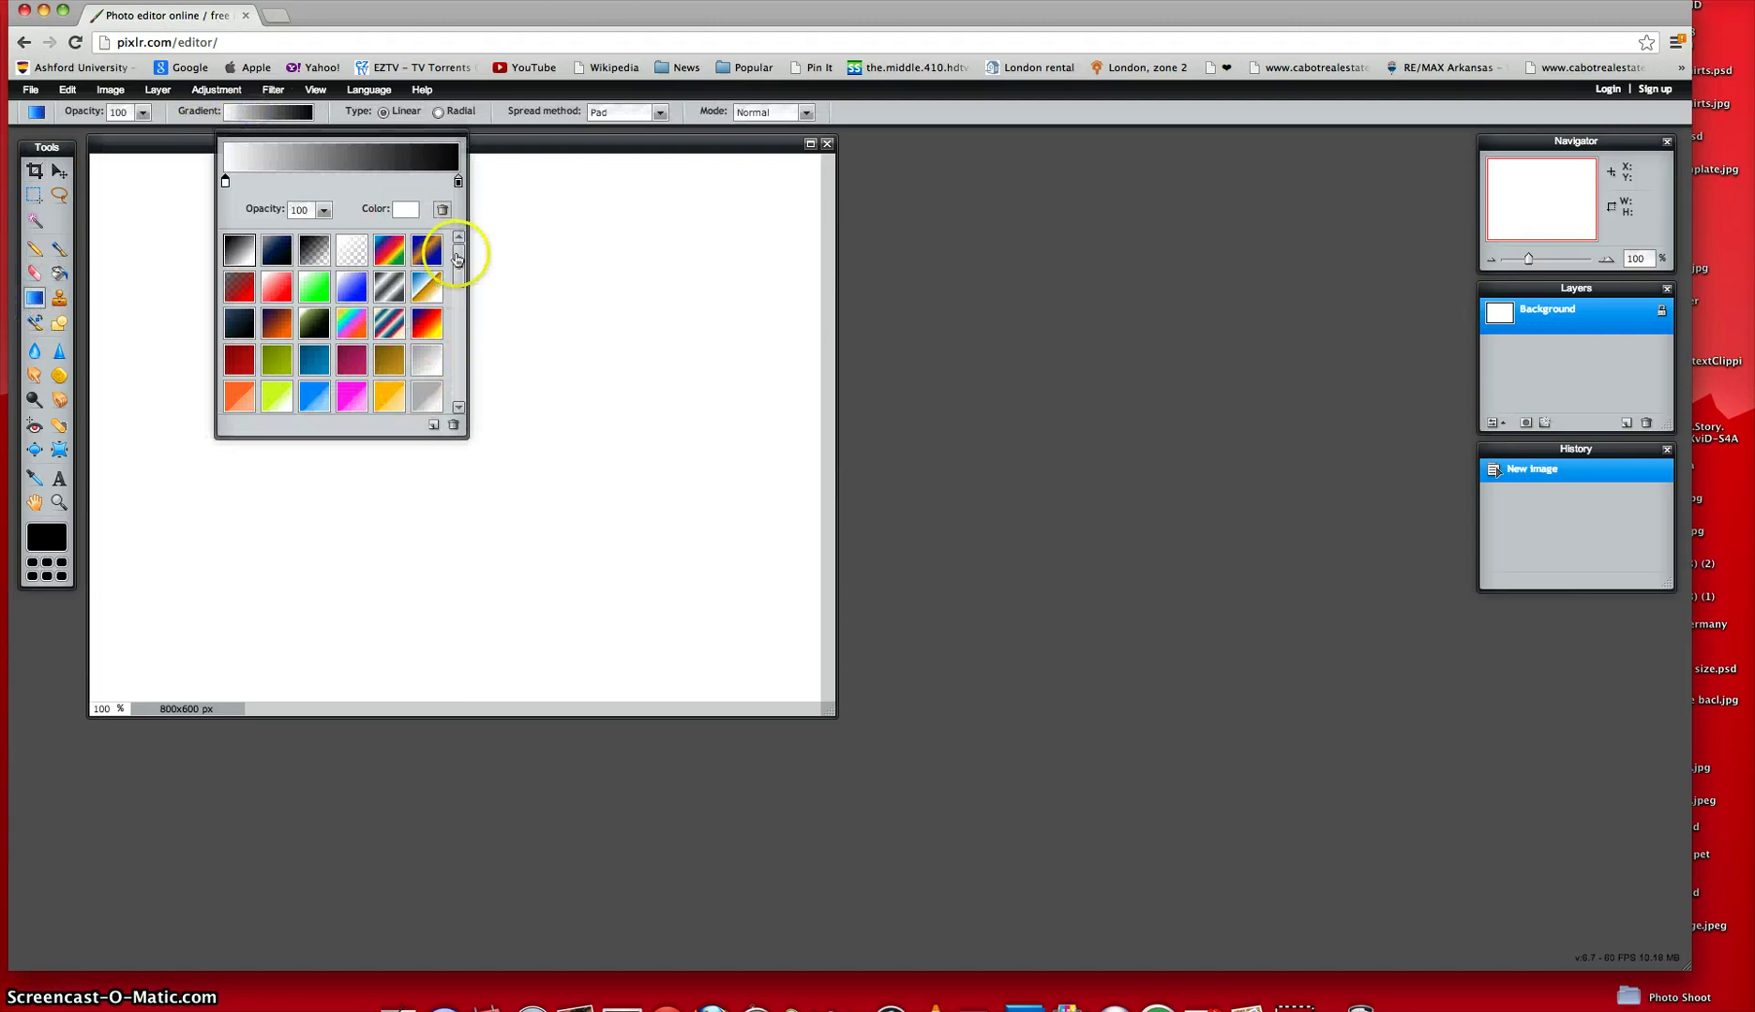
{"action": "mouse_move", "coordinate": [458, 267]}
{"action": "left_mouse_down"}
{"action": "mouse_move", "coordinate": [460, 379]}
{"action": "mouse_move", "coordinate": [442, 285]}
{"action": "mouse_move", "coordinate": [405, 278]}
{"action": "mouse_move", "coordinate": [456, 265]}
{"action": "left_mouse_up"}
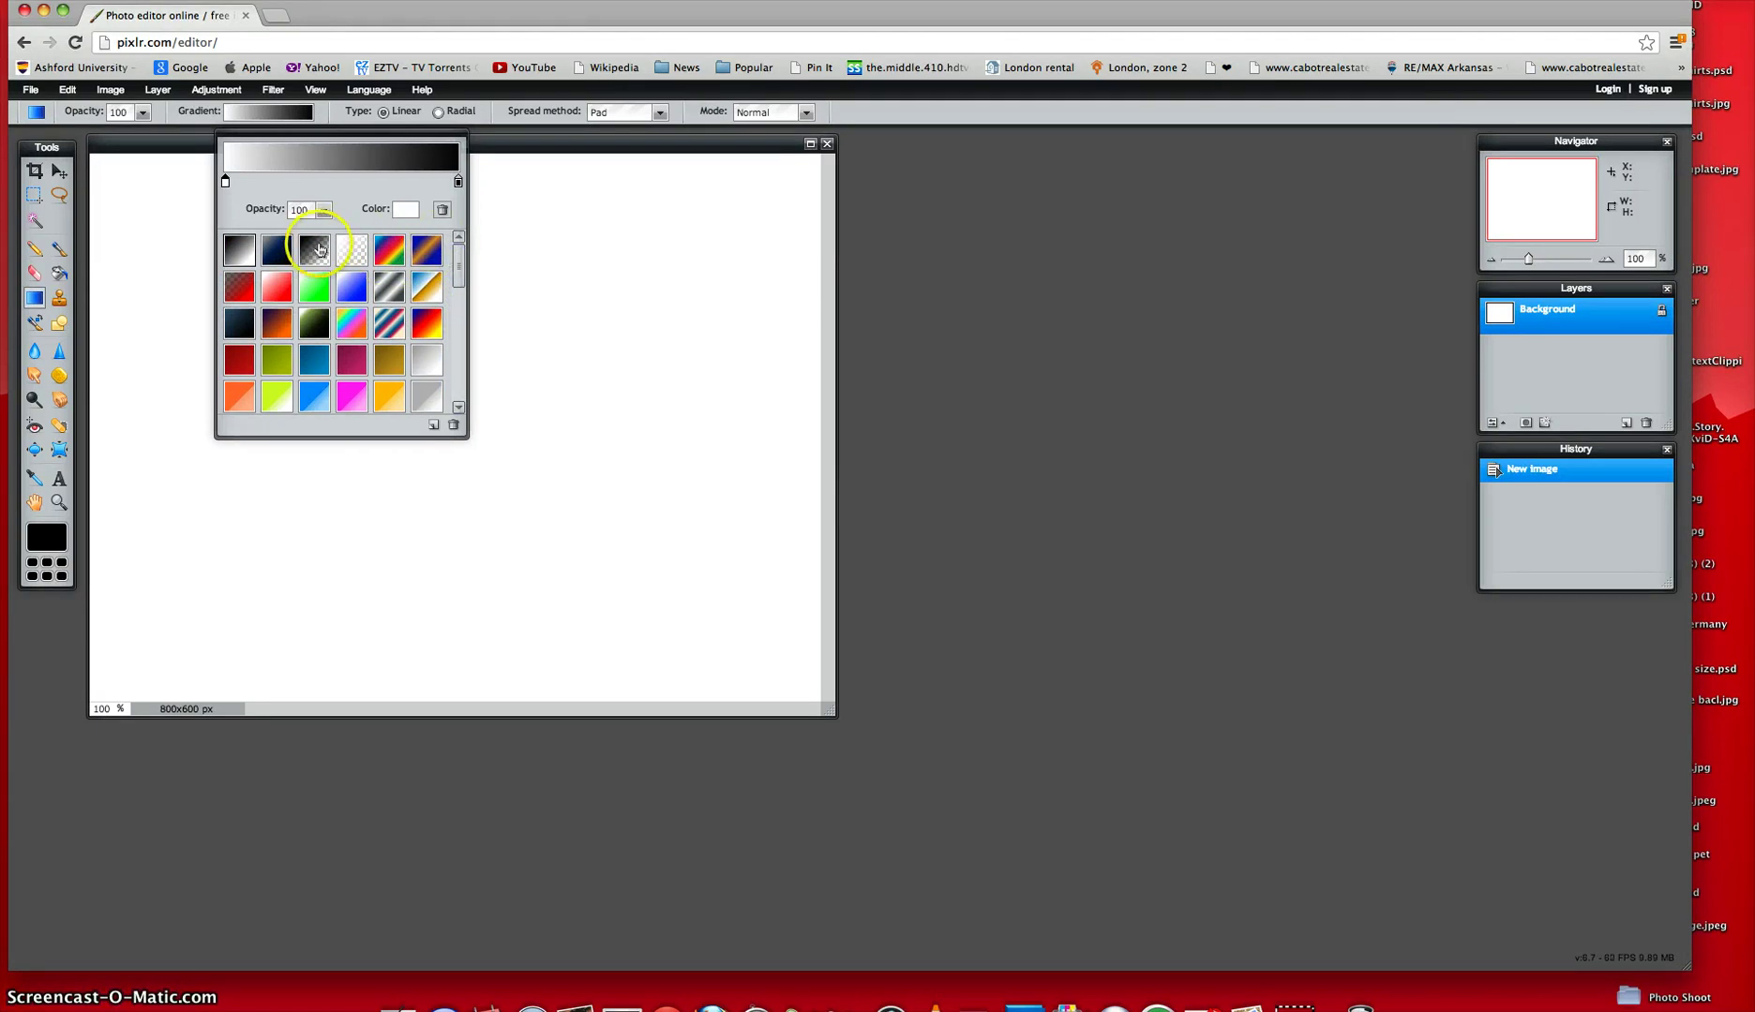
{"action": "left_click", "coordinate": [459, 257]}
{"action": "left_click_drag", "start_coordinate": [459, 257], "coordinate": [459, 345]}
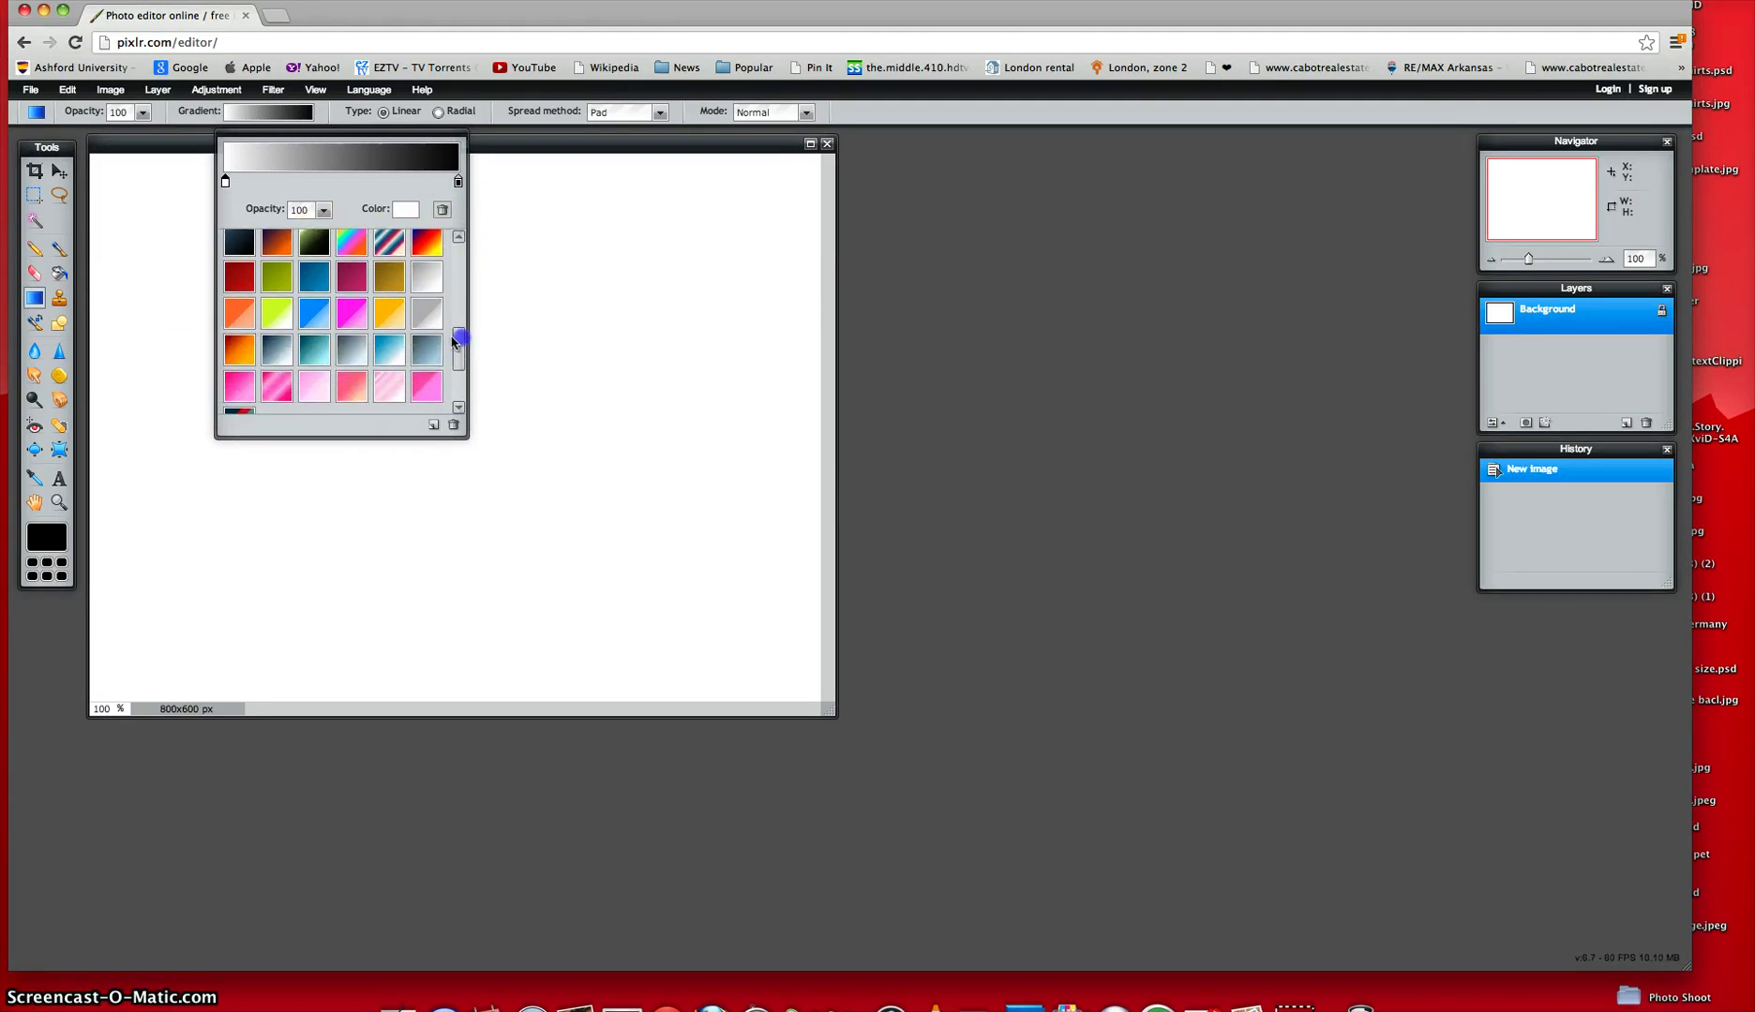
{"action": "left_click", "coordinate": [357, 315]}
{"action": "left_click", "coordinate": [255, 388]}
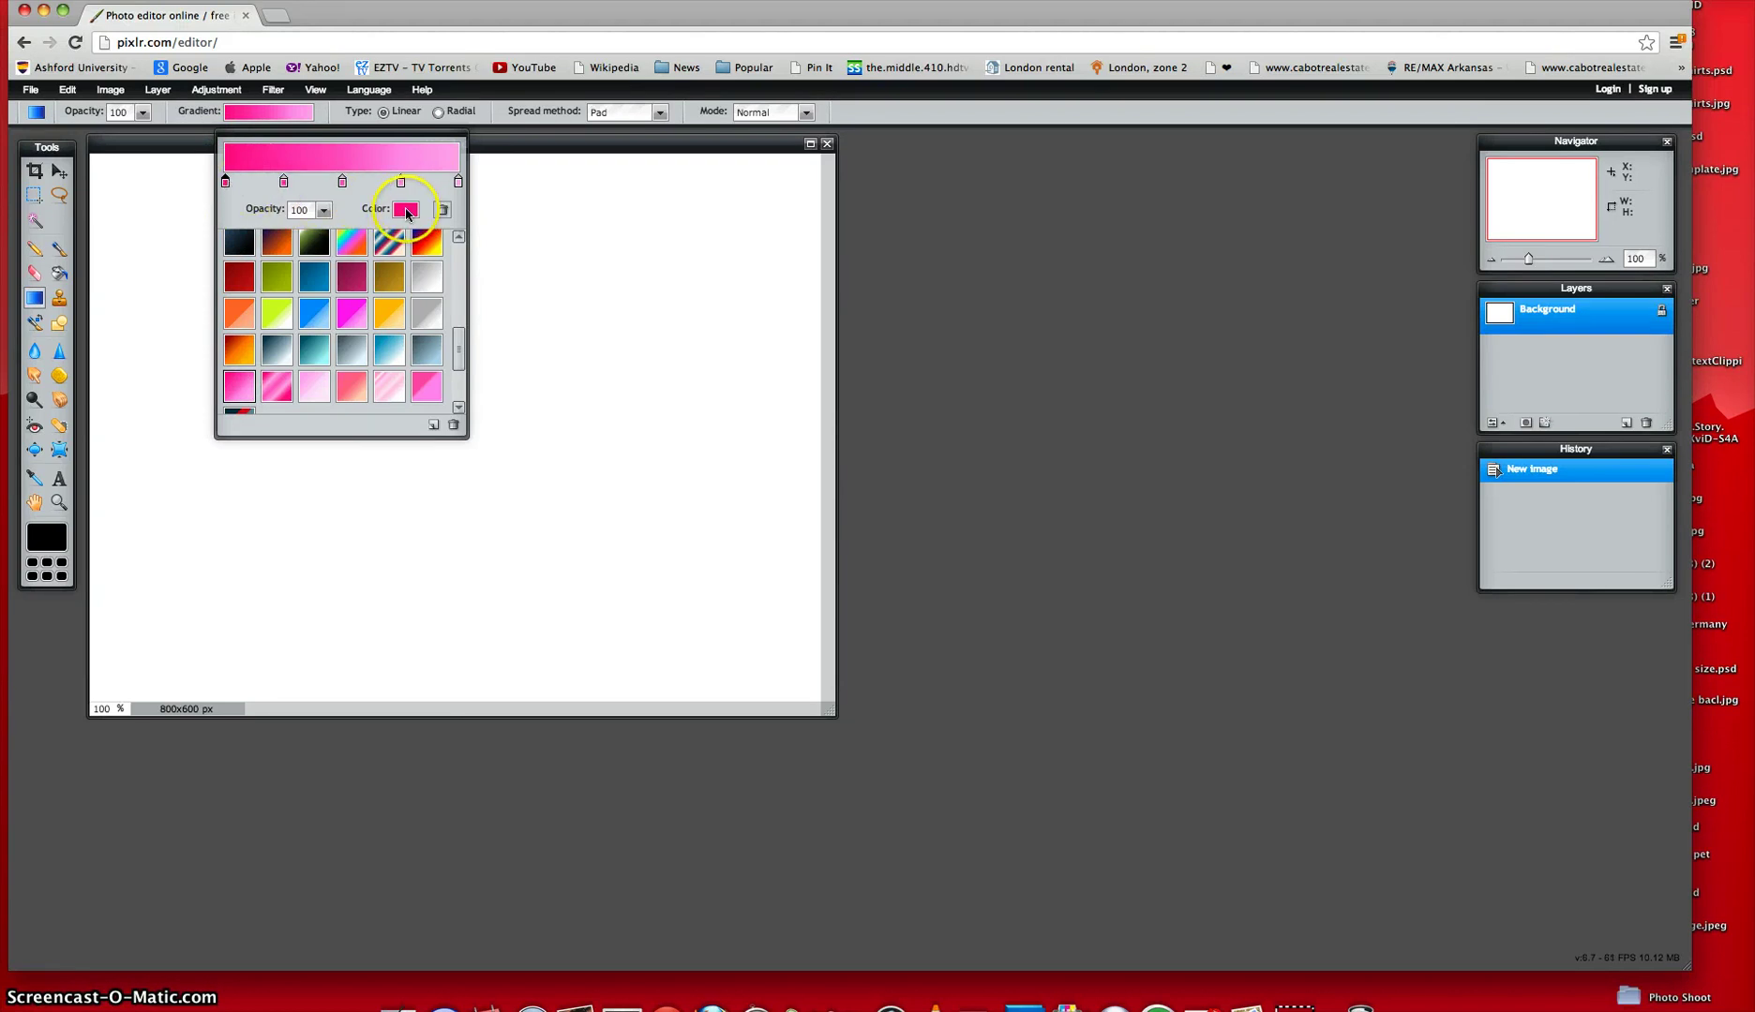
Change the gradient's first stop to a deep purple (#9c0ad1).
{"action": "left_click", "coordinate": [406, 210]}
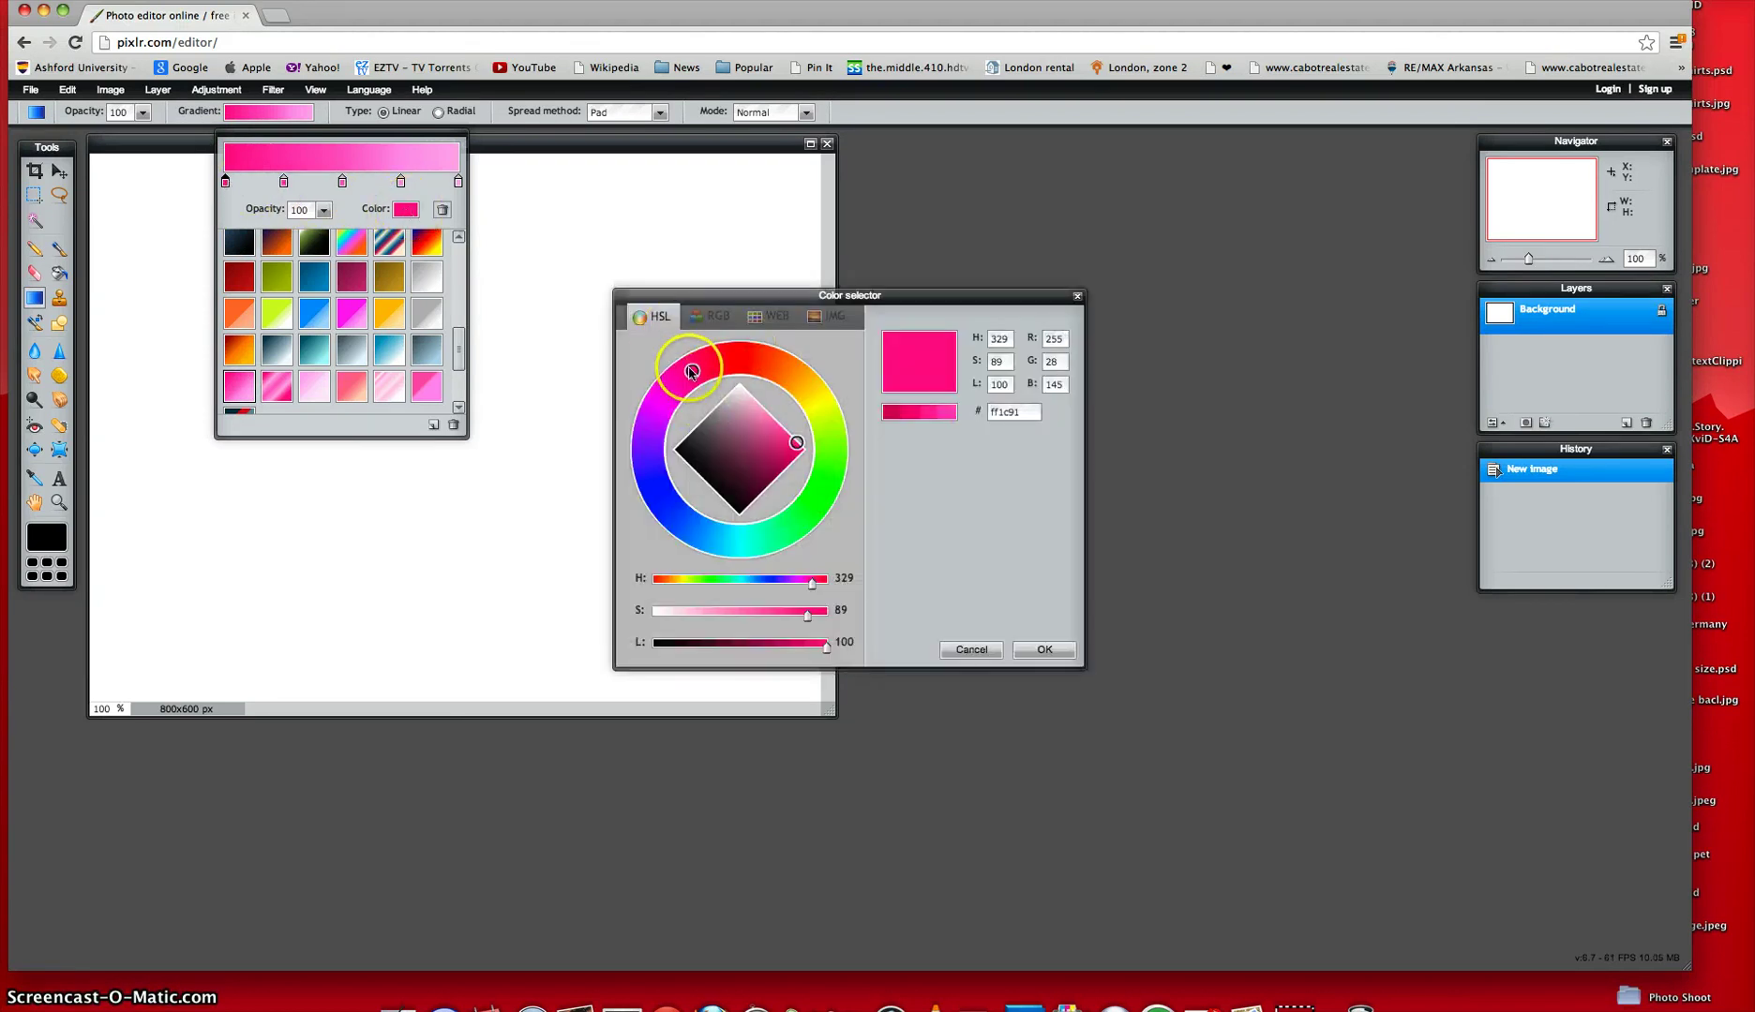
{"action": "left_click_drag", "start_coordinate": [678, 391], "coordinate": [656, 427]}
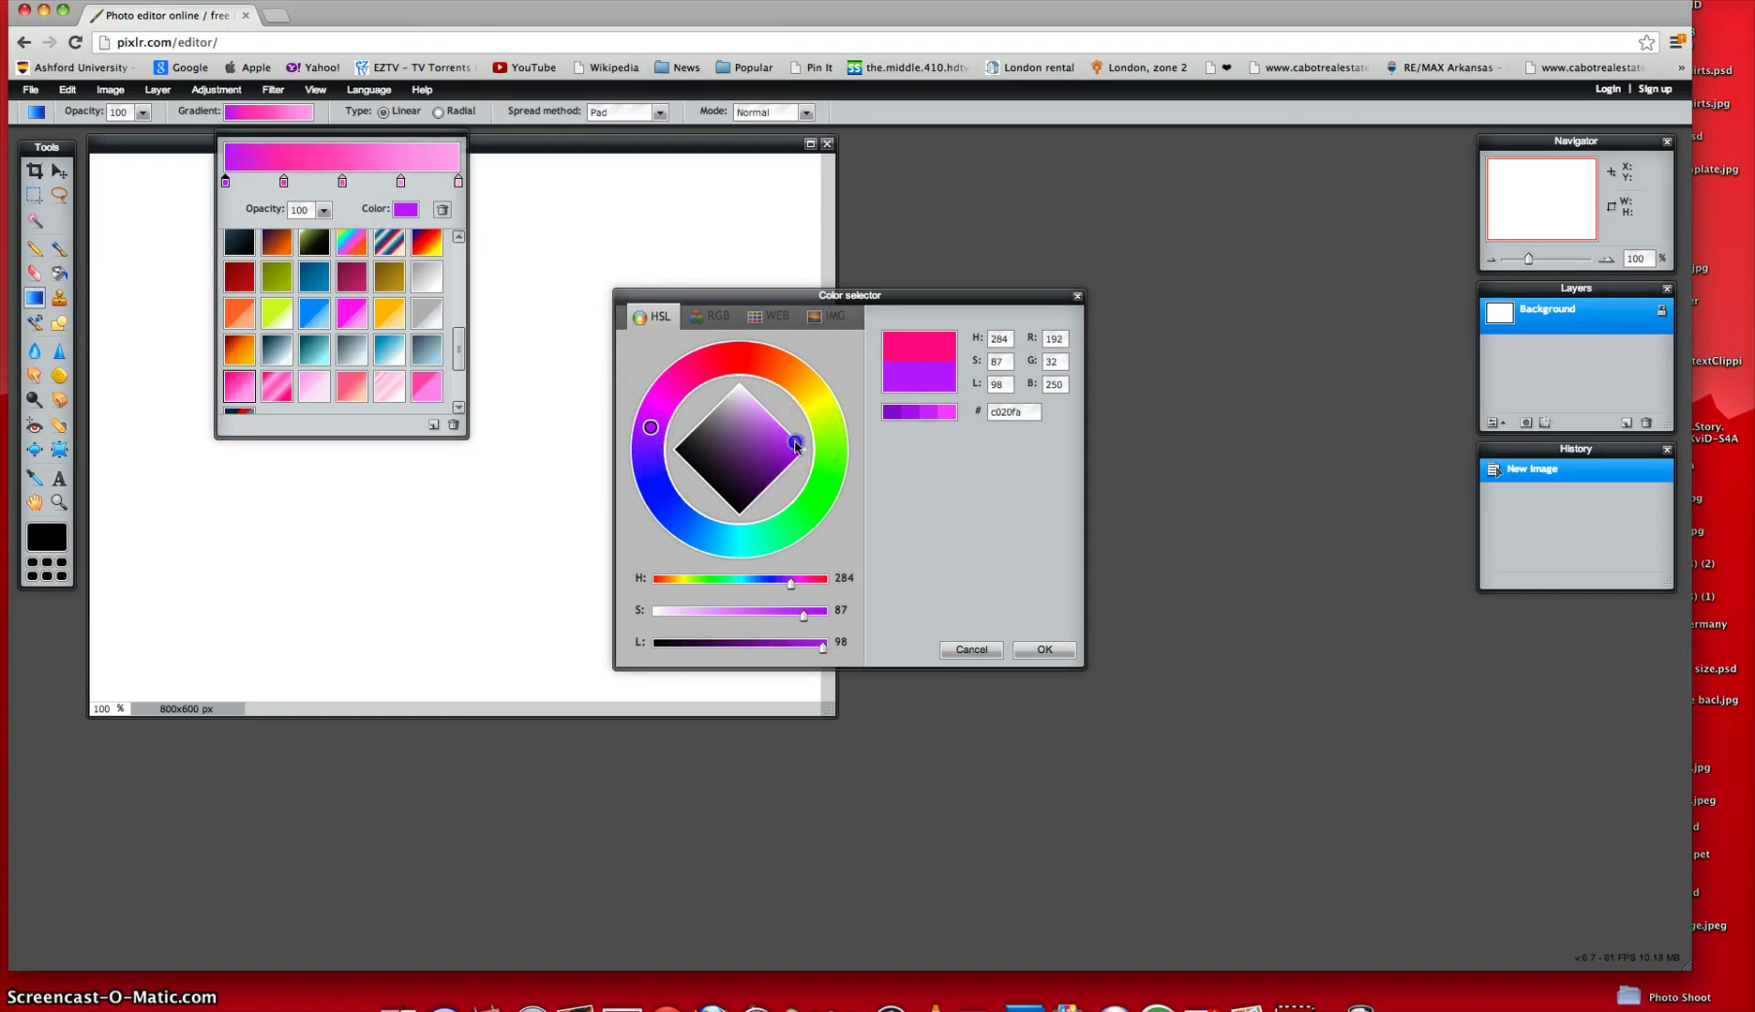
{"action": "left_click_drag", "start_coordinate": [795, 443], "coordinate": [789, 456]}
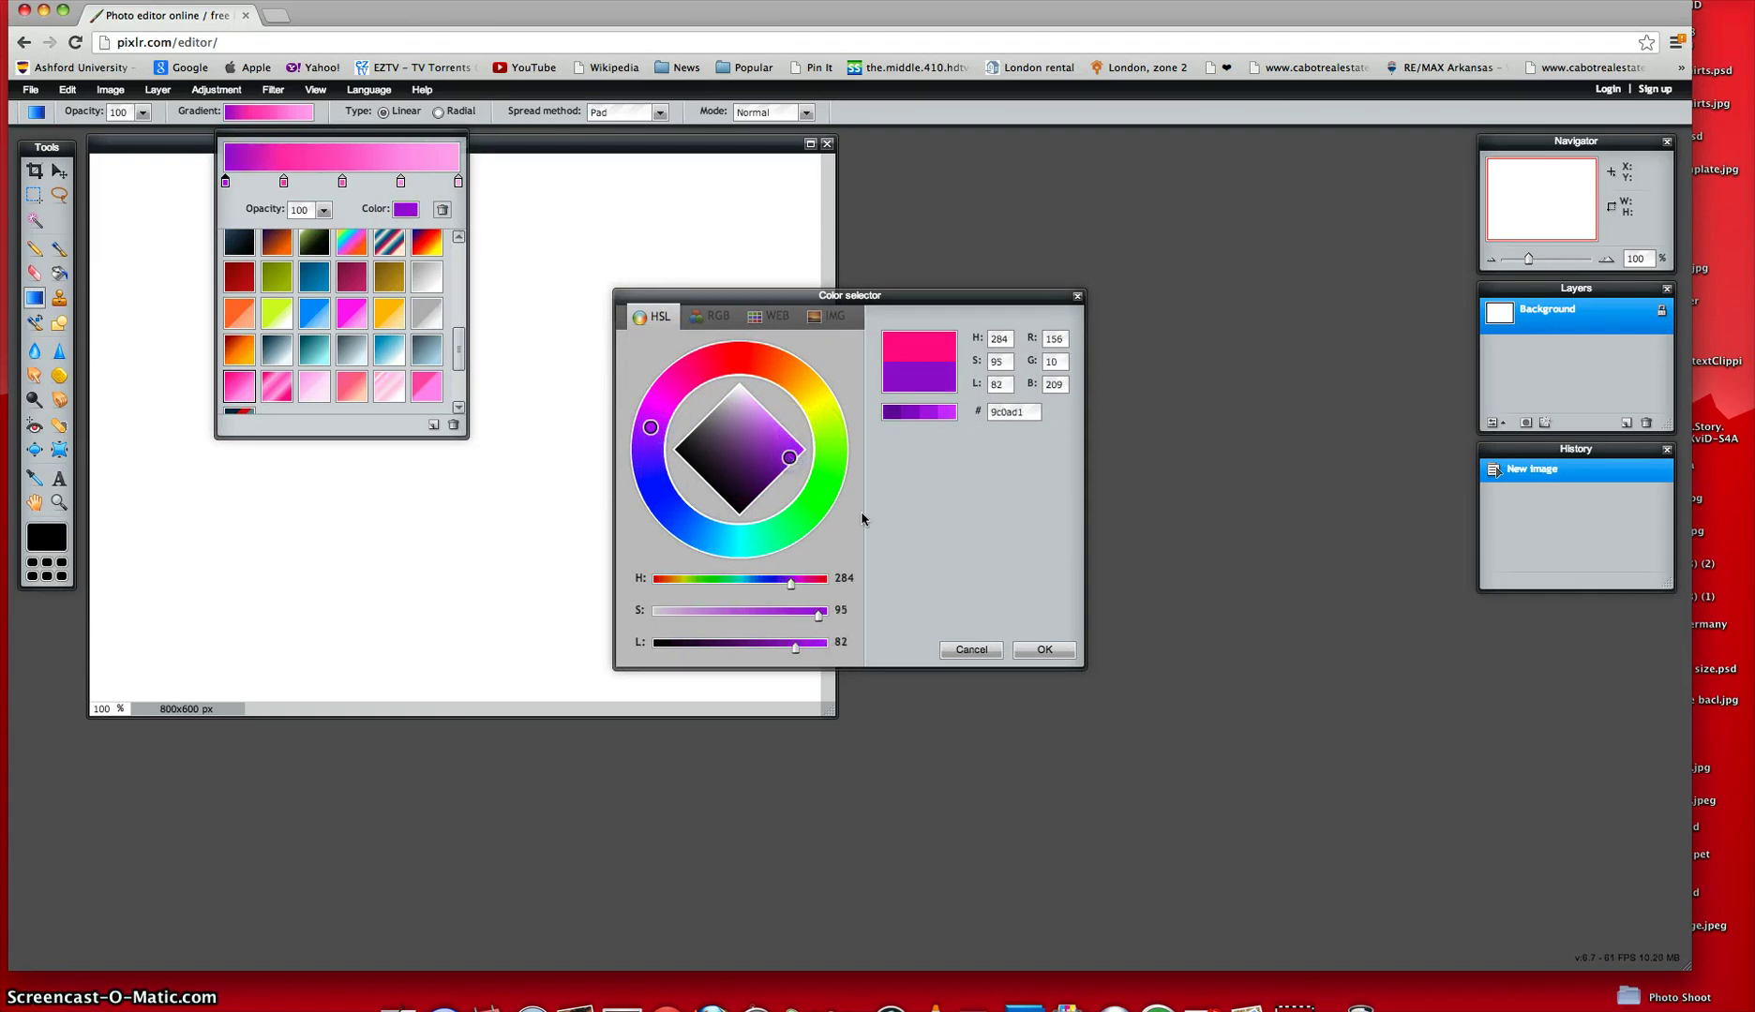
{"action": "left_click", "coordinate": [1049, 656]}
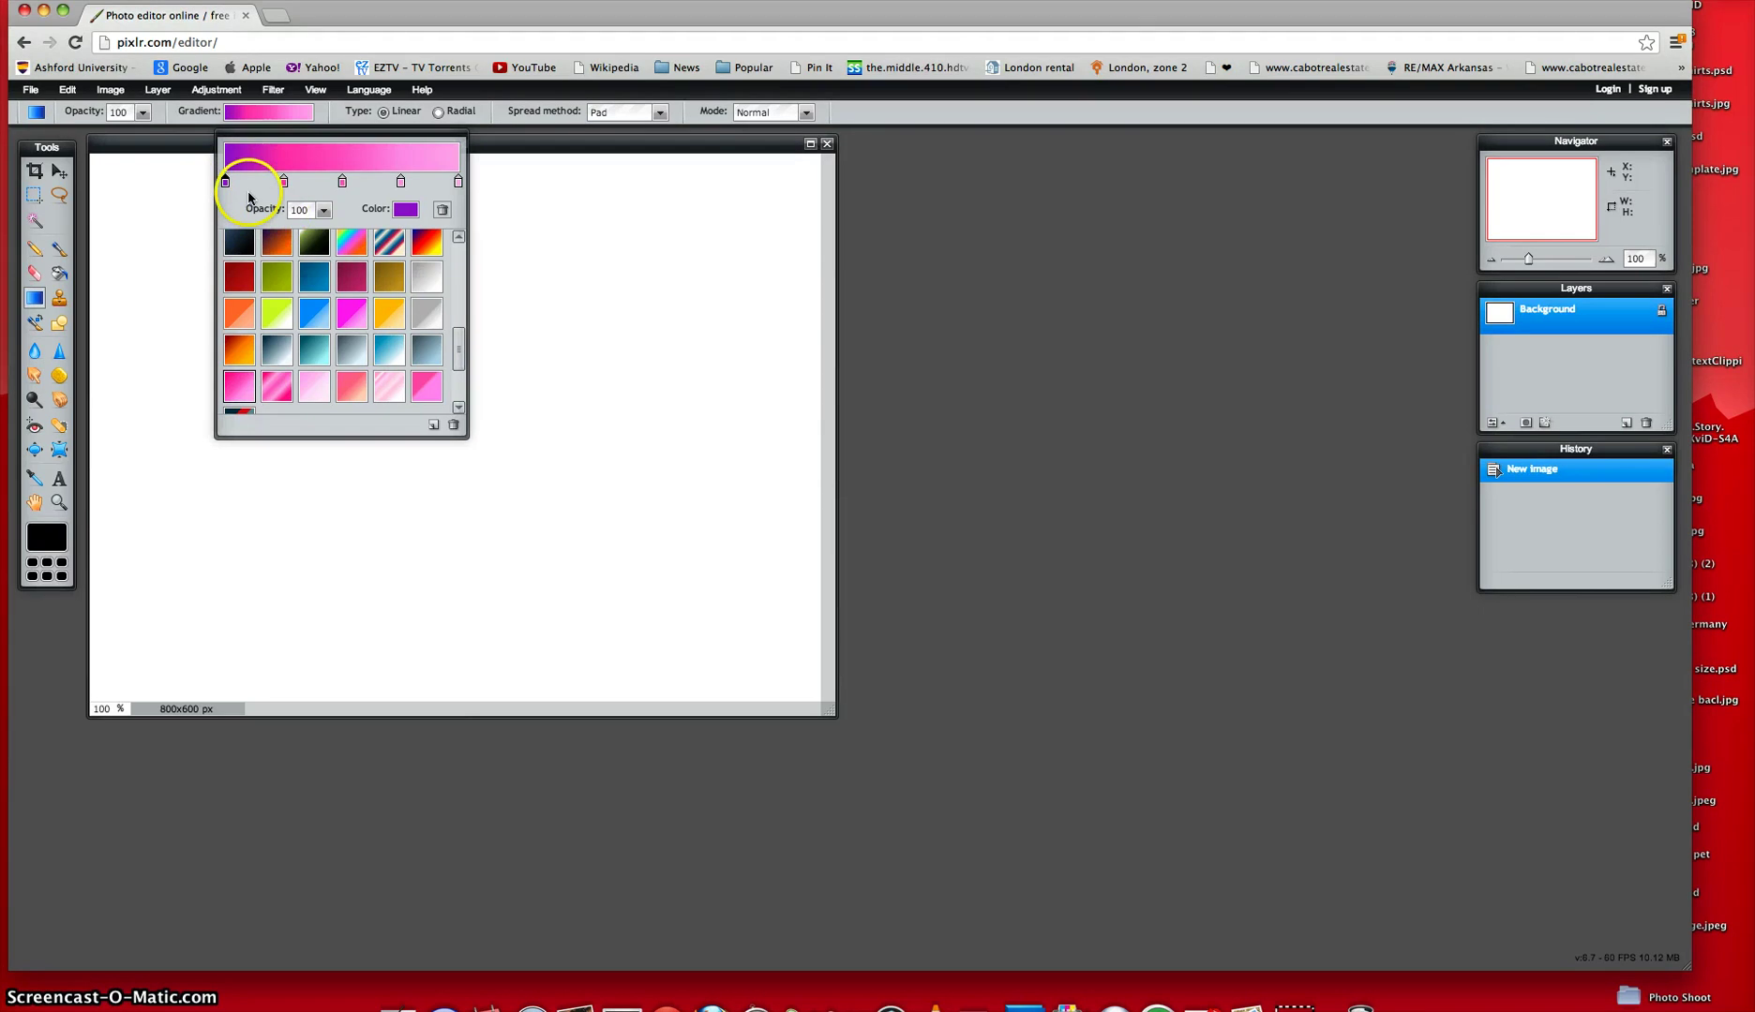
Set the second gradient stop to a soft purple shade.
{"action": "left_click", "coordinate": [287, 182]}
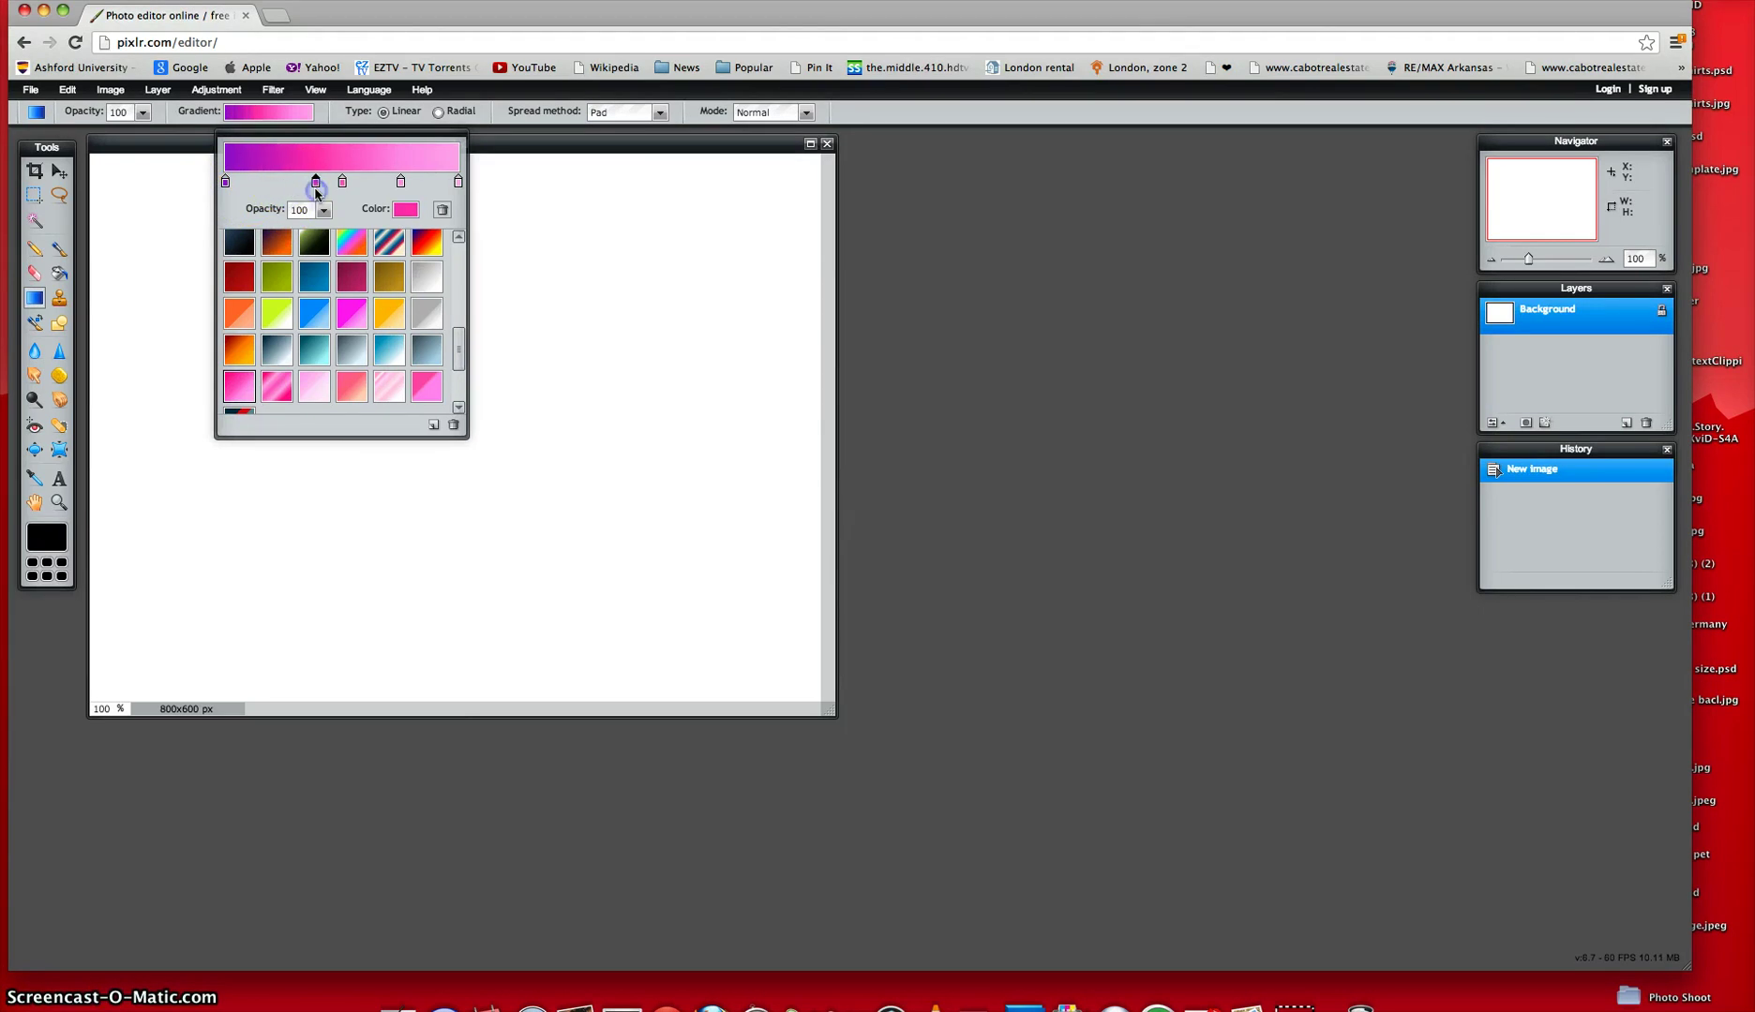
{"action": "left_click", "coordinate": [405, 209]}
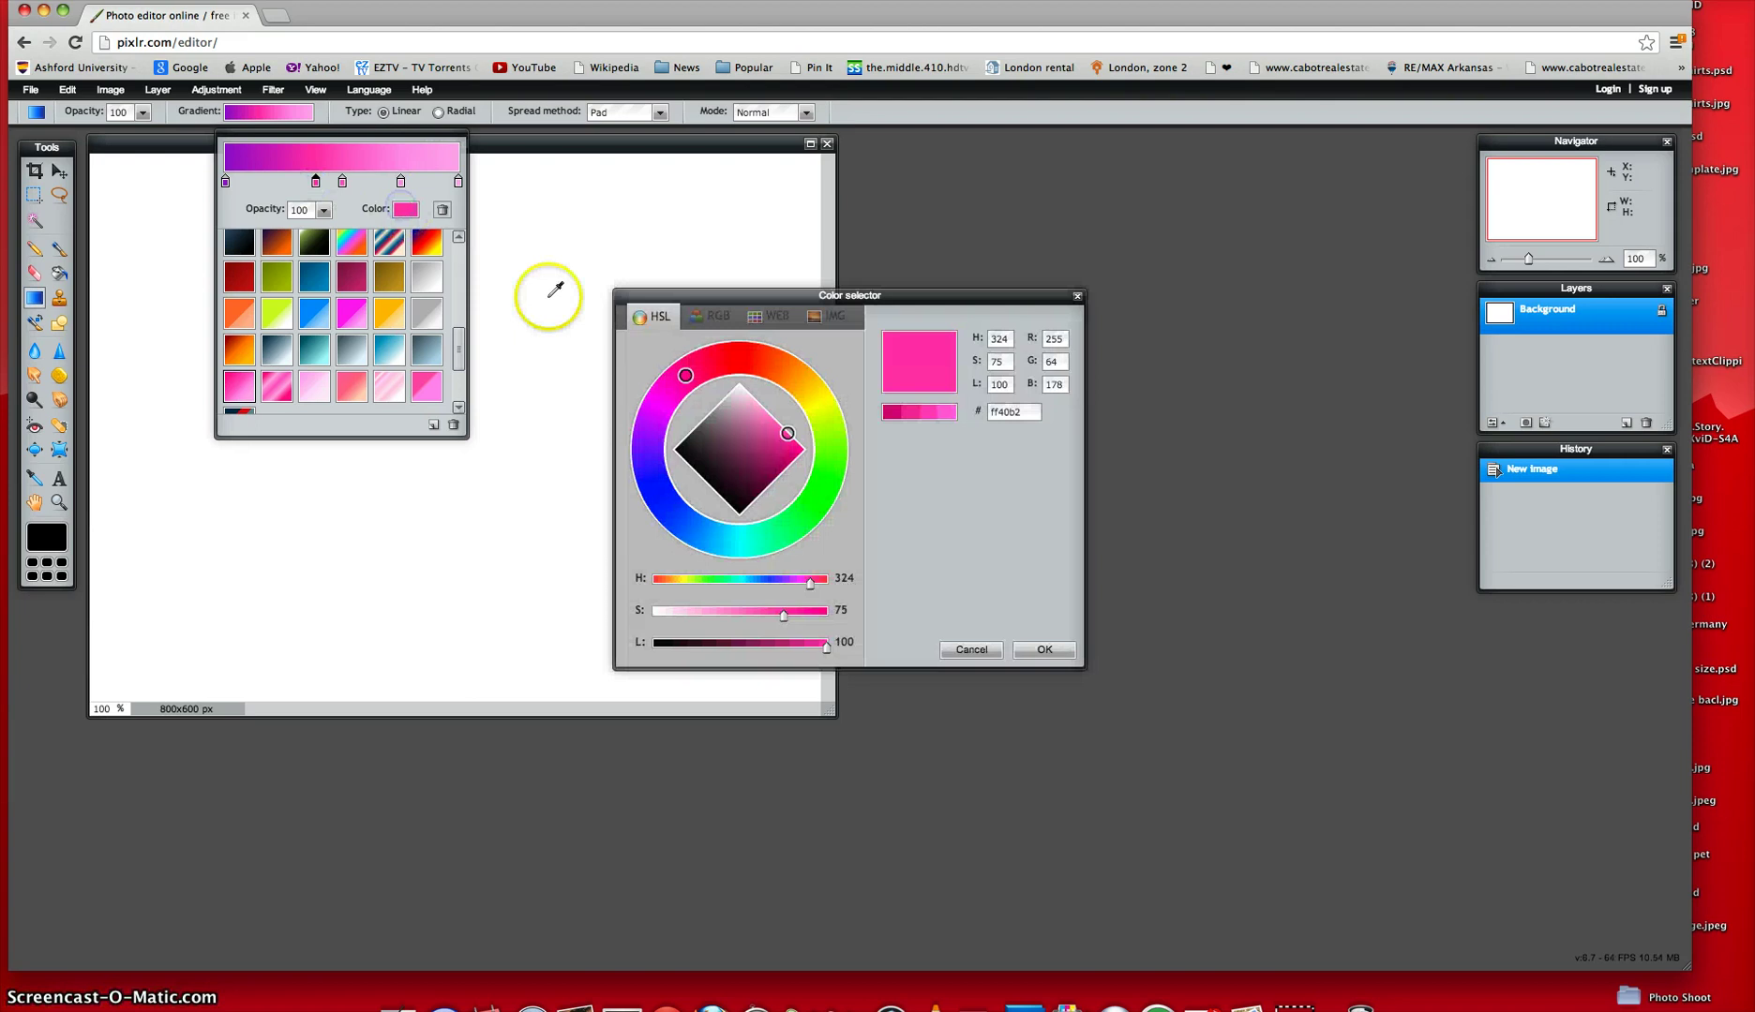
{"action": "left_click", "coordinate": [686, 376]}
{"action": "left_click_drag", "start_coordinate": [667, 411], "coordinate": [662, 431]}
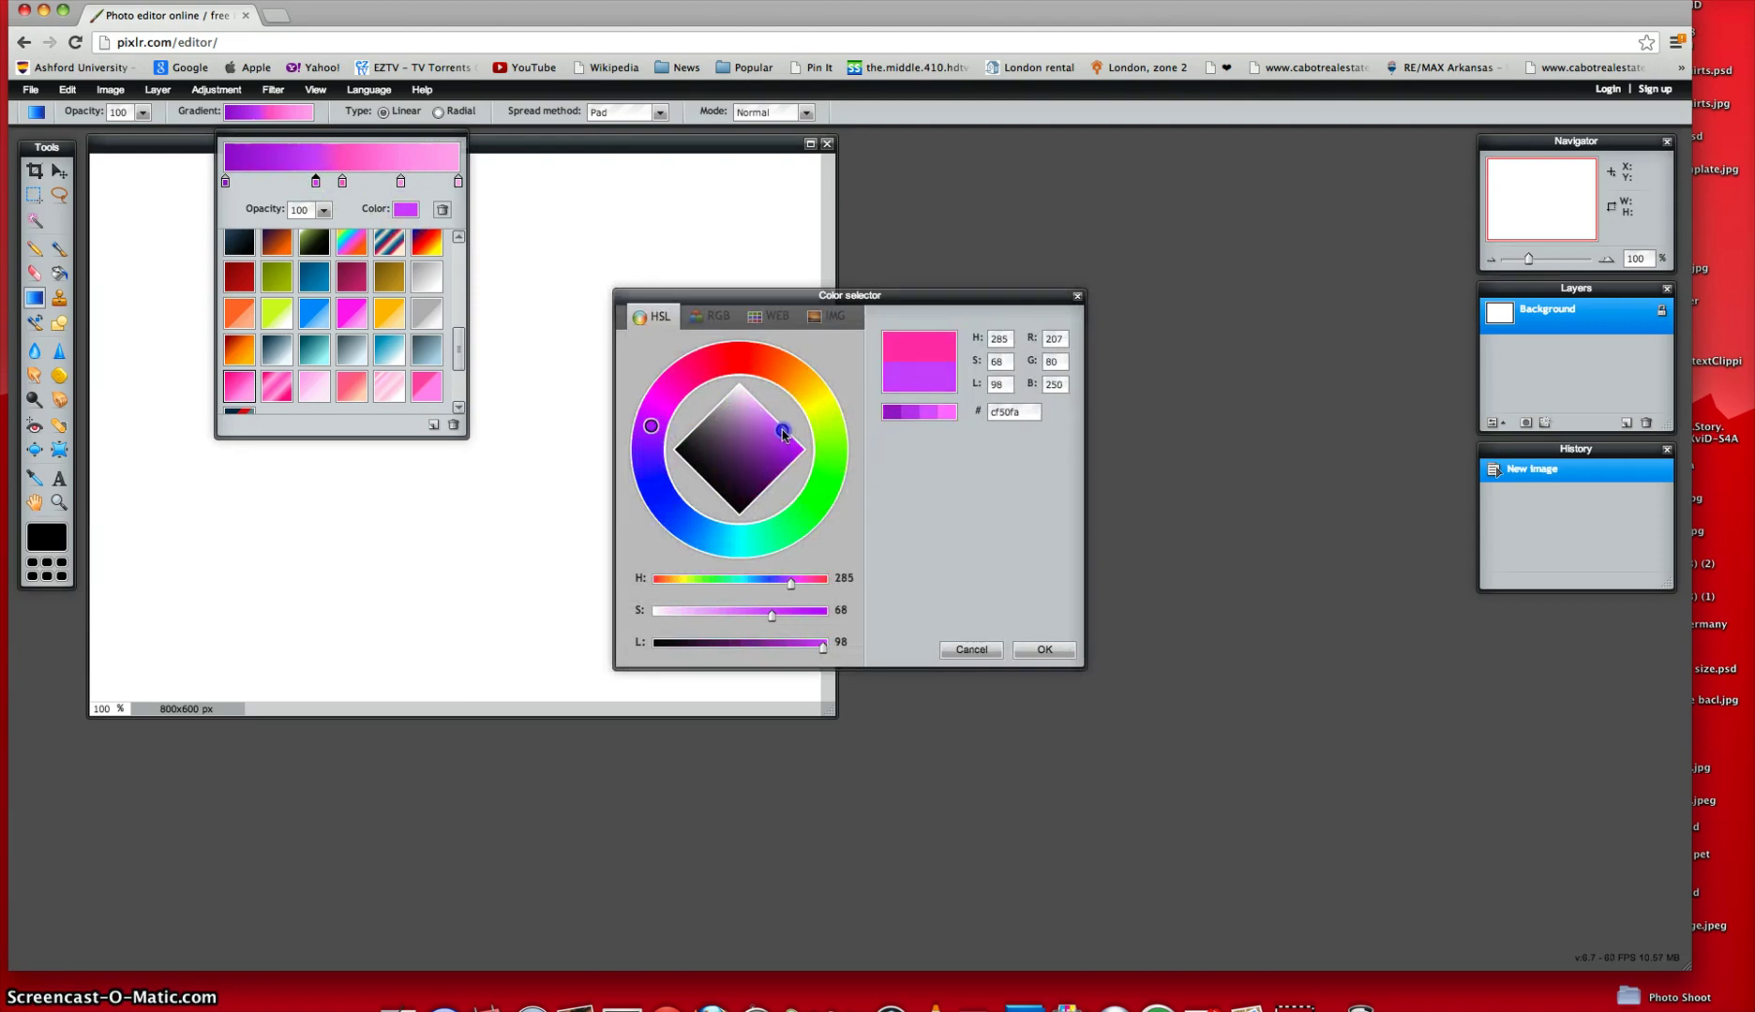
{"action": "left_click_drag", "start_coordinate": [784, 434], "coordinate": [780, 434]}
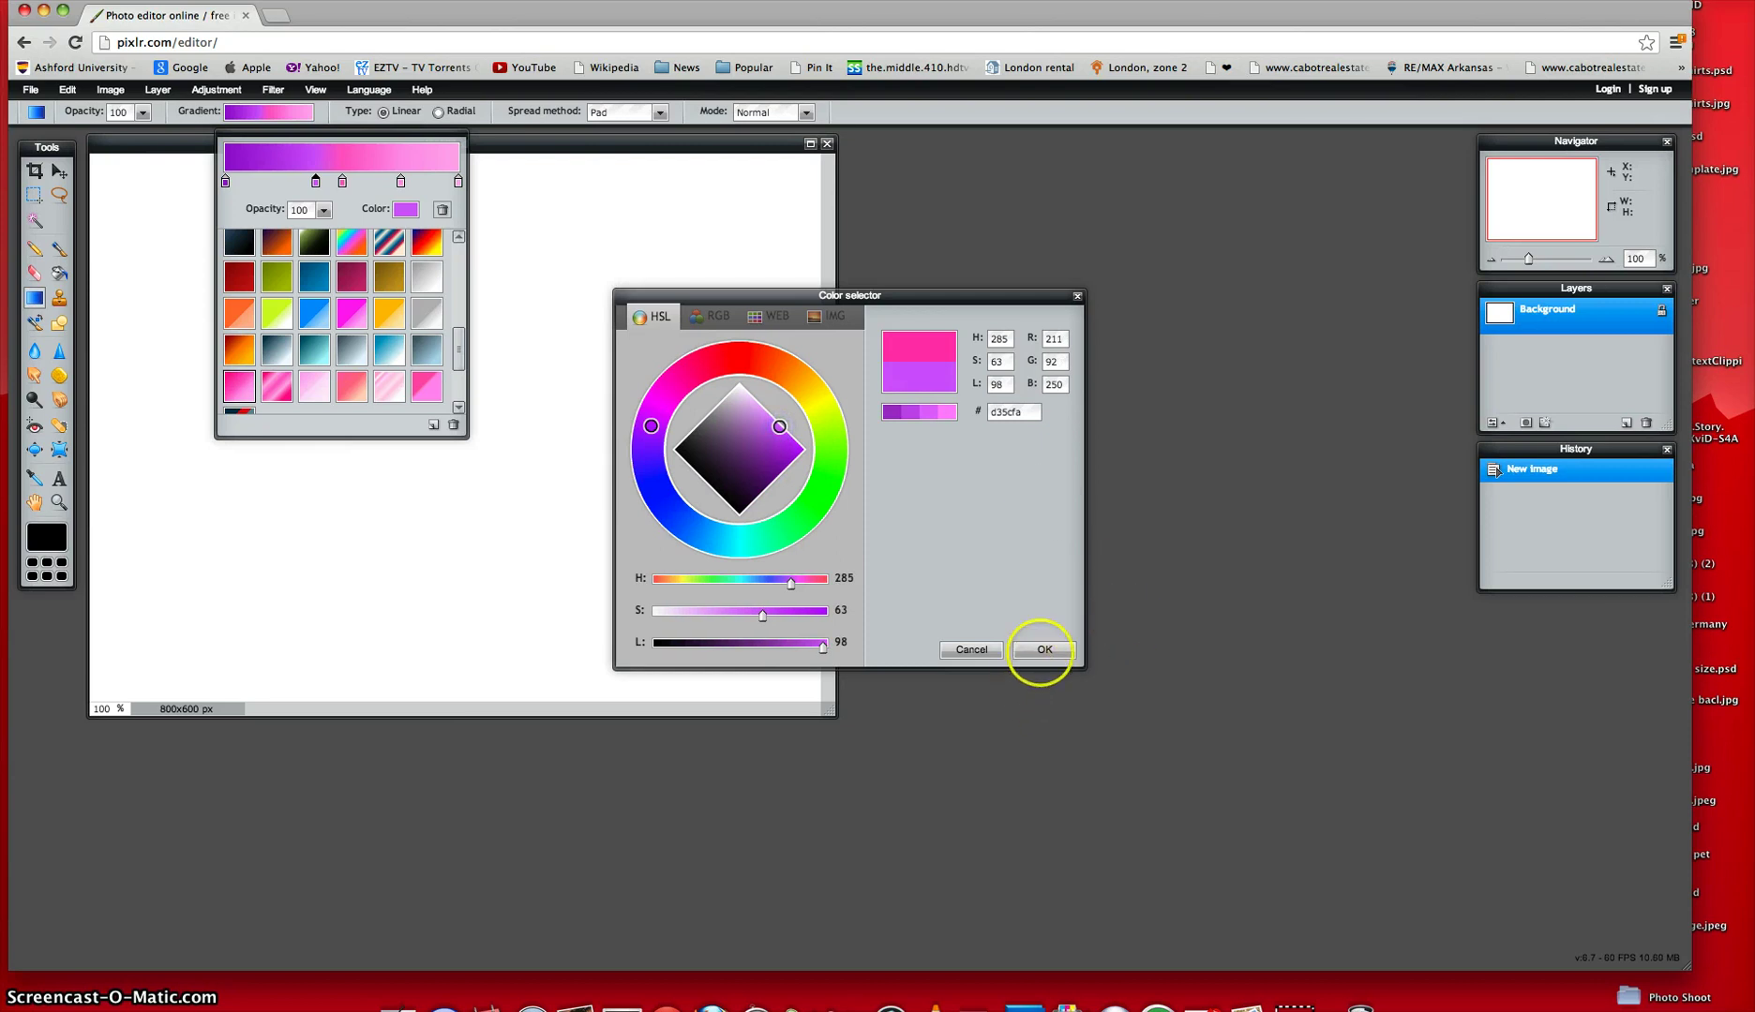
{"action": "left_click", "coordinate": [1042, 650]}
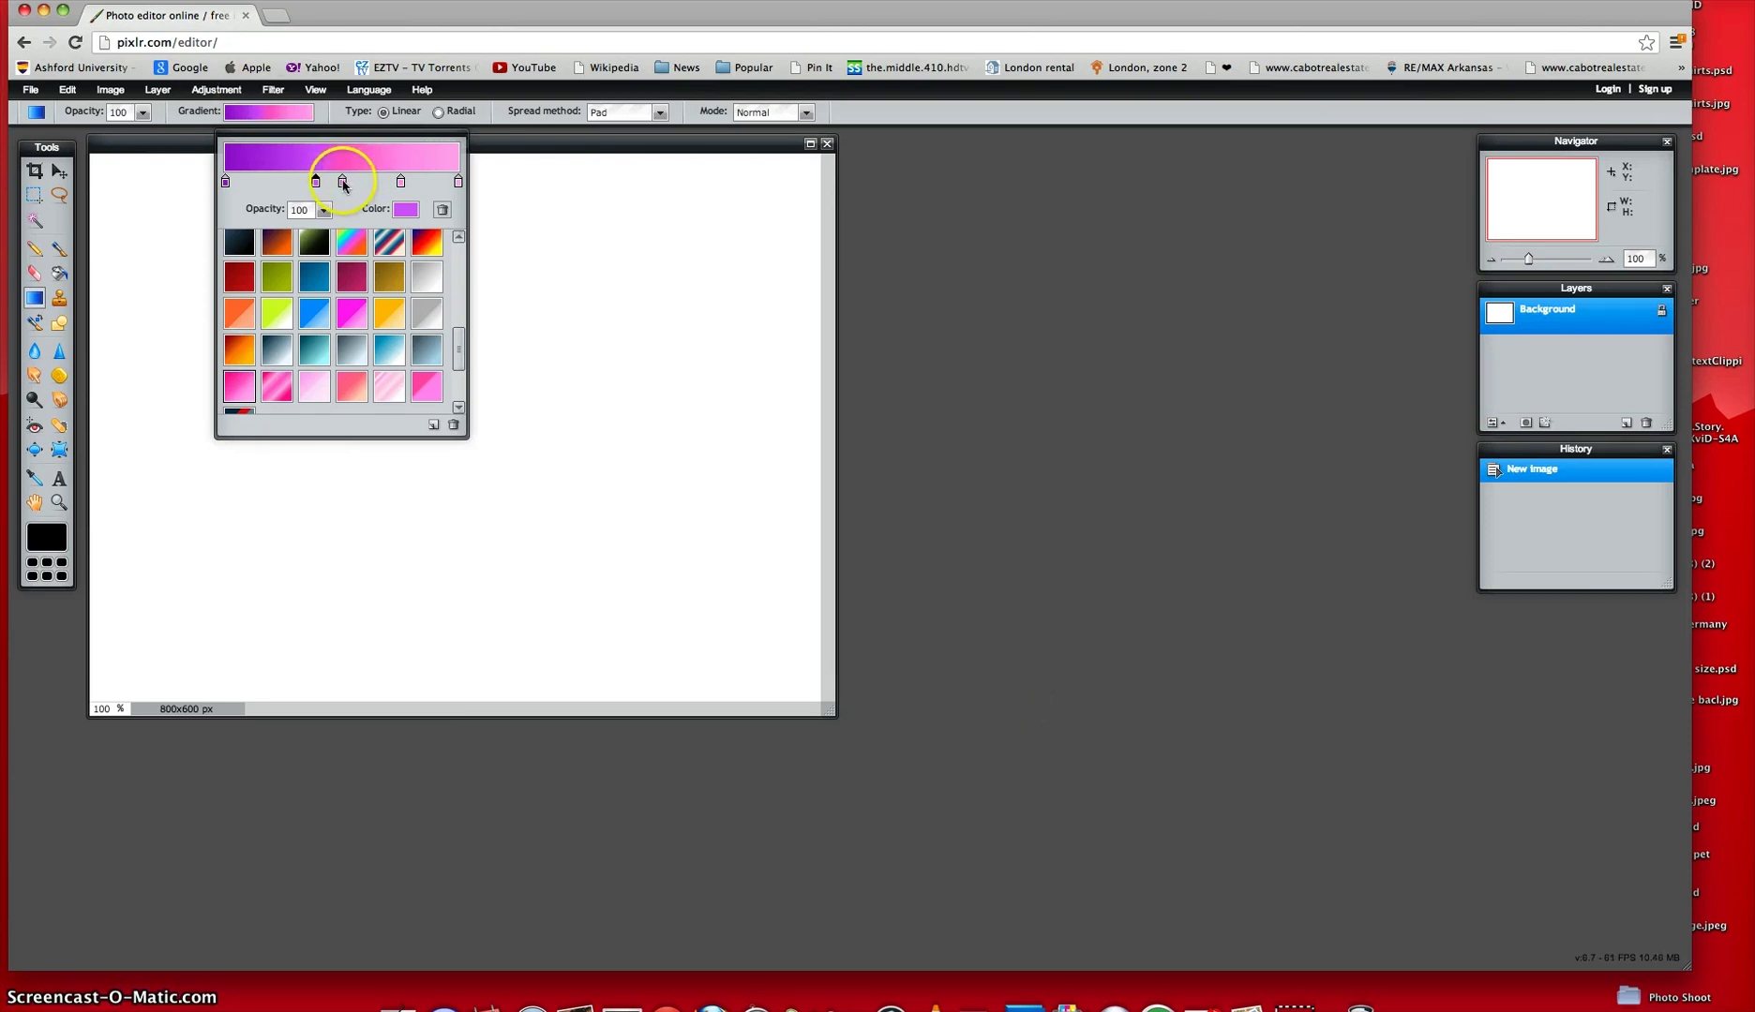
Give the third gradient stop a slightly muted lilac colour.
{"action": "left_click", "coordinate": [405, 209]}
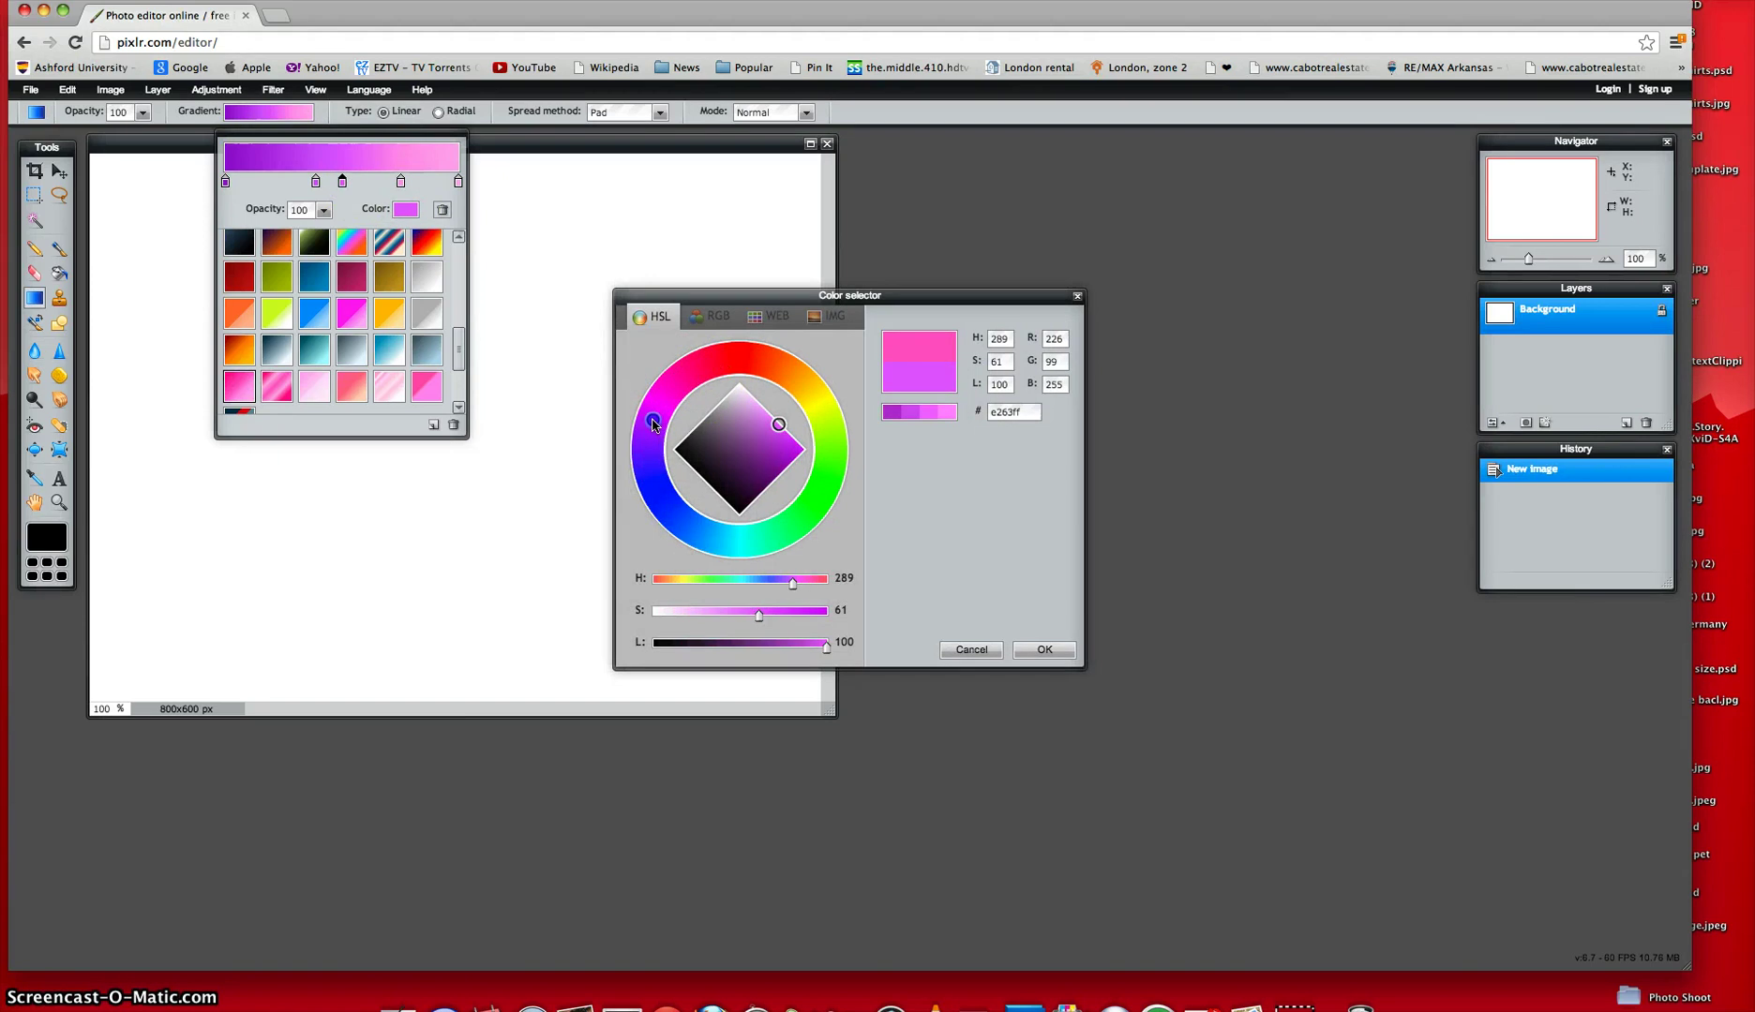
{"action": "left_click", "coordinate": [771, 426]}
{"action": "left_click_drag", "start_coordinate": [778, 428], "coordinate": [775, 424]}
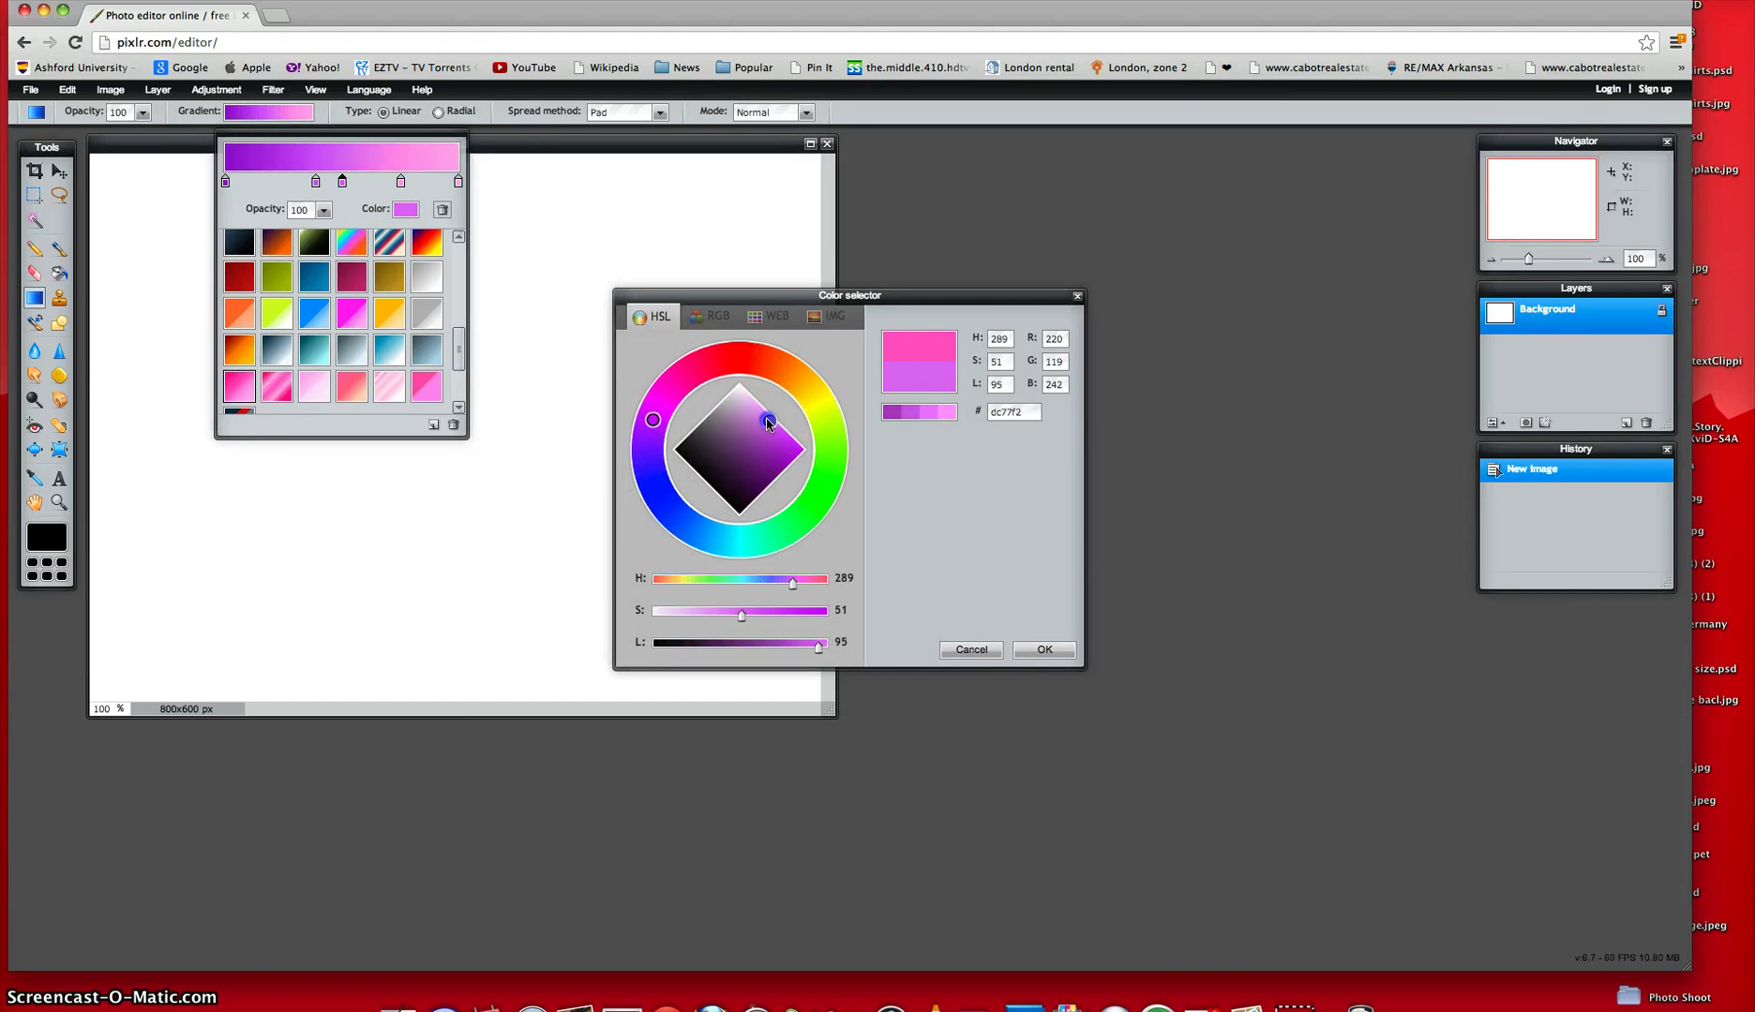
{"action": "left_click", "coordinate": [1043, 649]}
Set the fourth gradient stop to a light purple.
{"action": "left_click", "coordinate": [388, 184]}
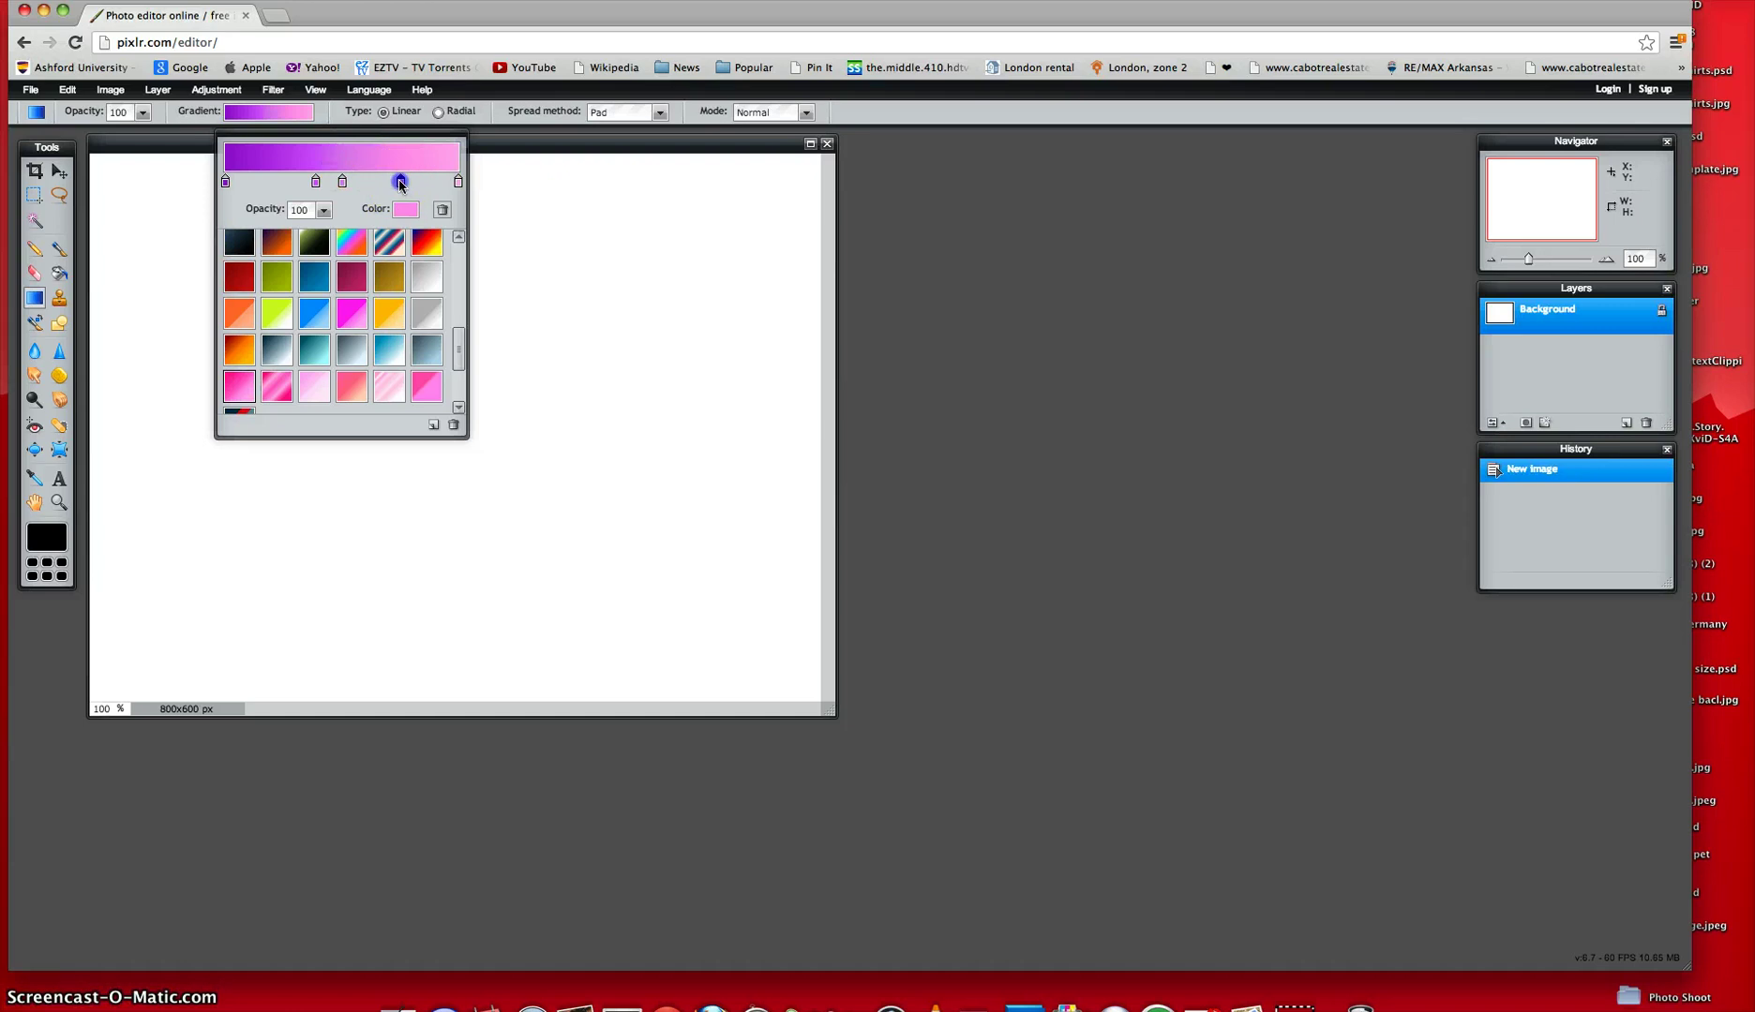
{"action": "left_click", "coordinate": [405, 217]}
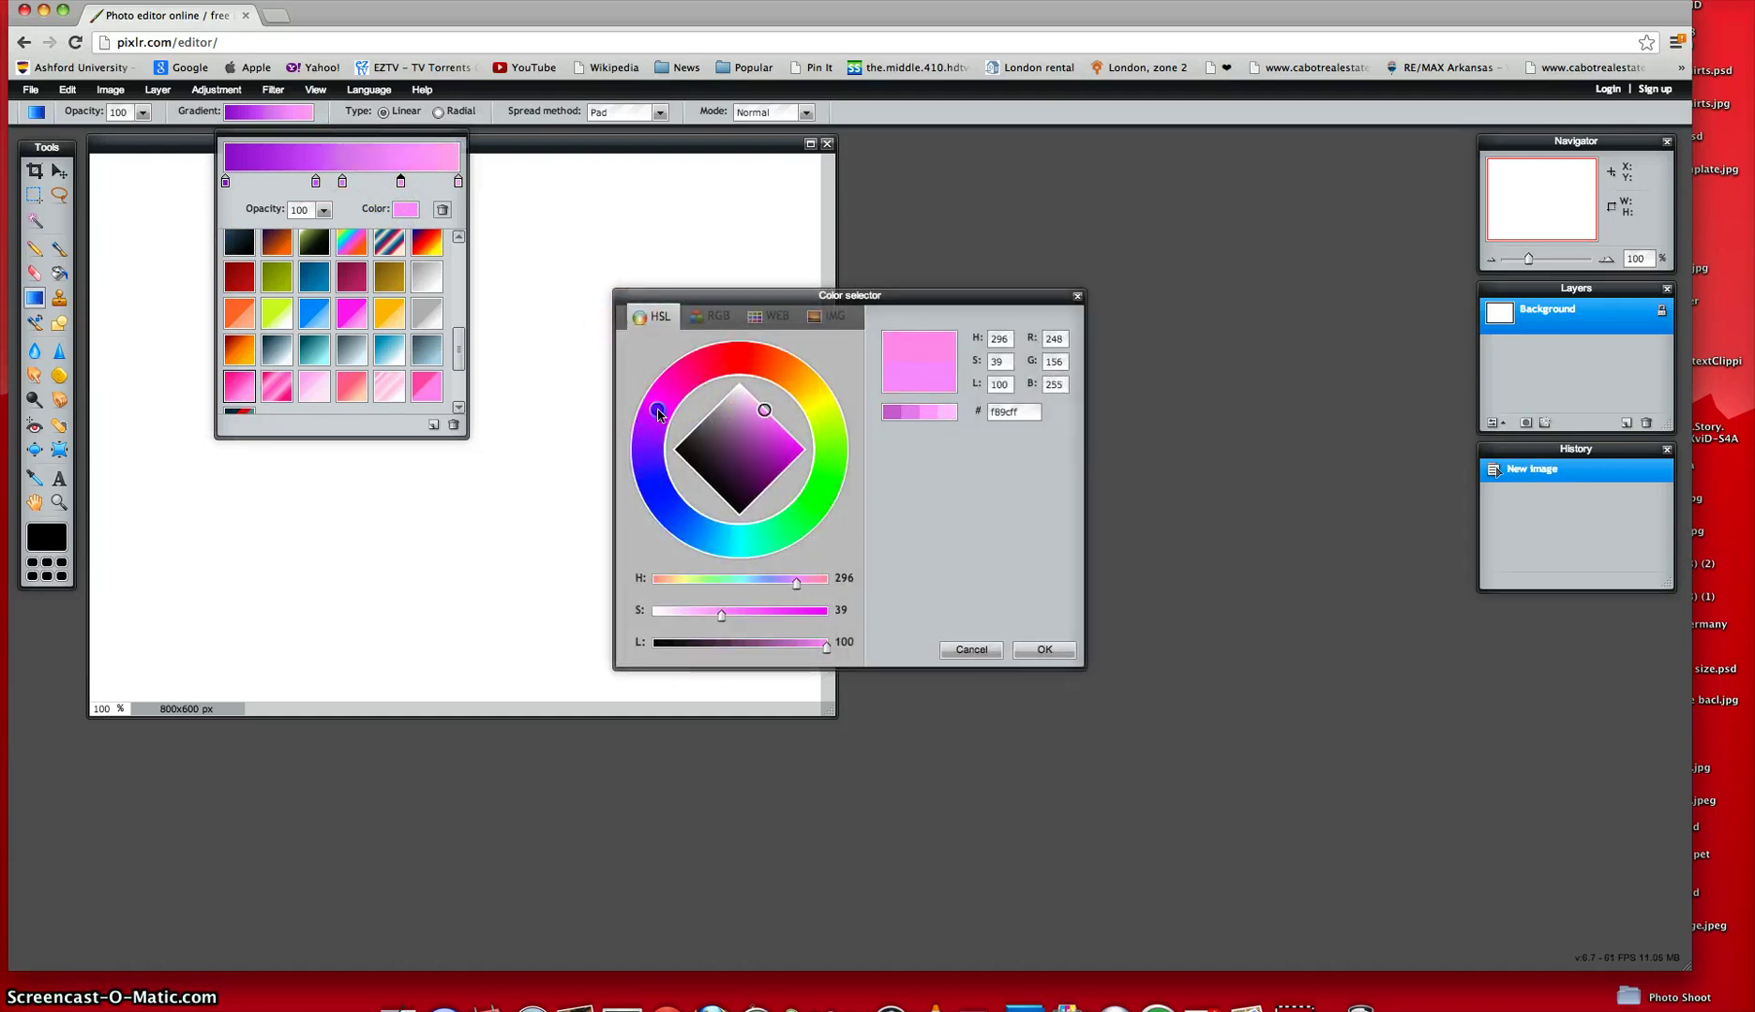
{"action": "left_click_drag", "start_coordinate": [658, 413], "coordinate": [654, 424]}
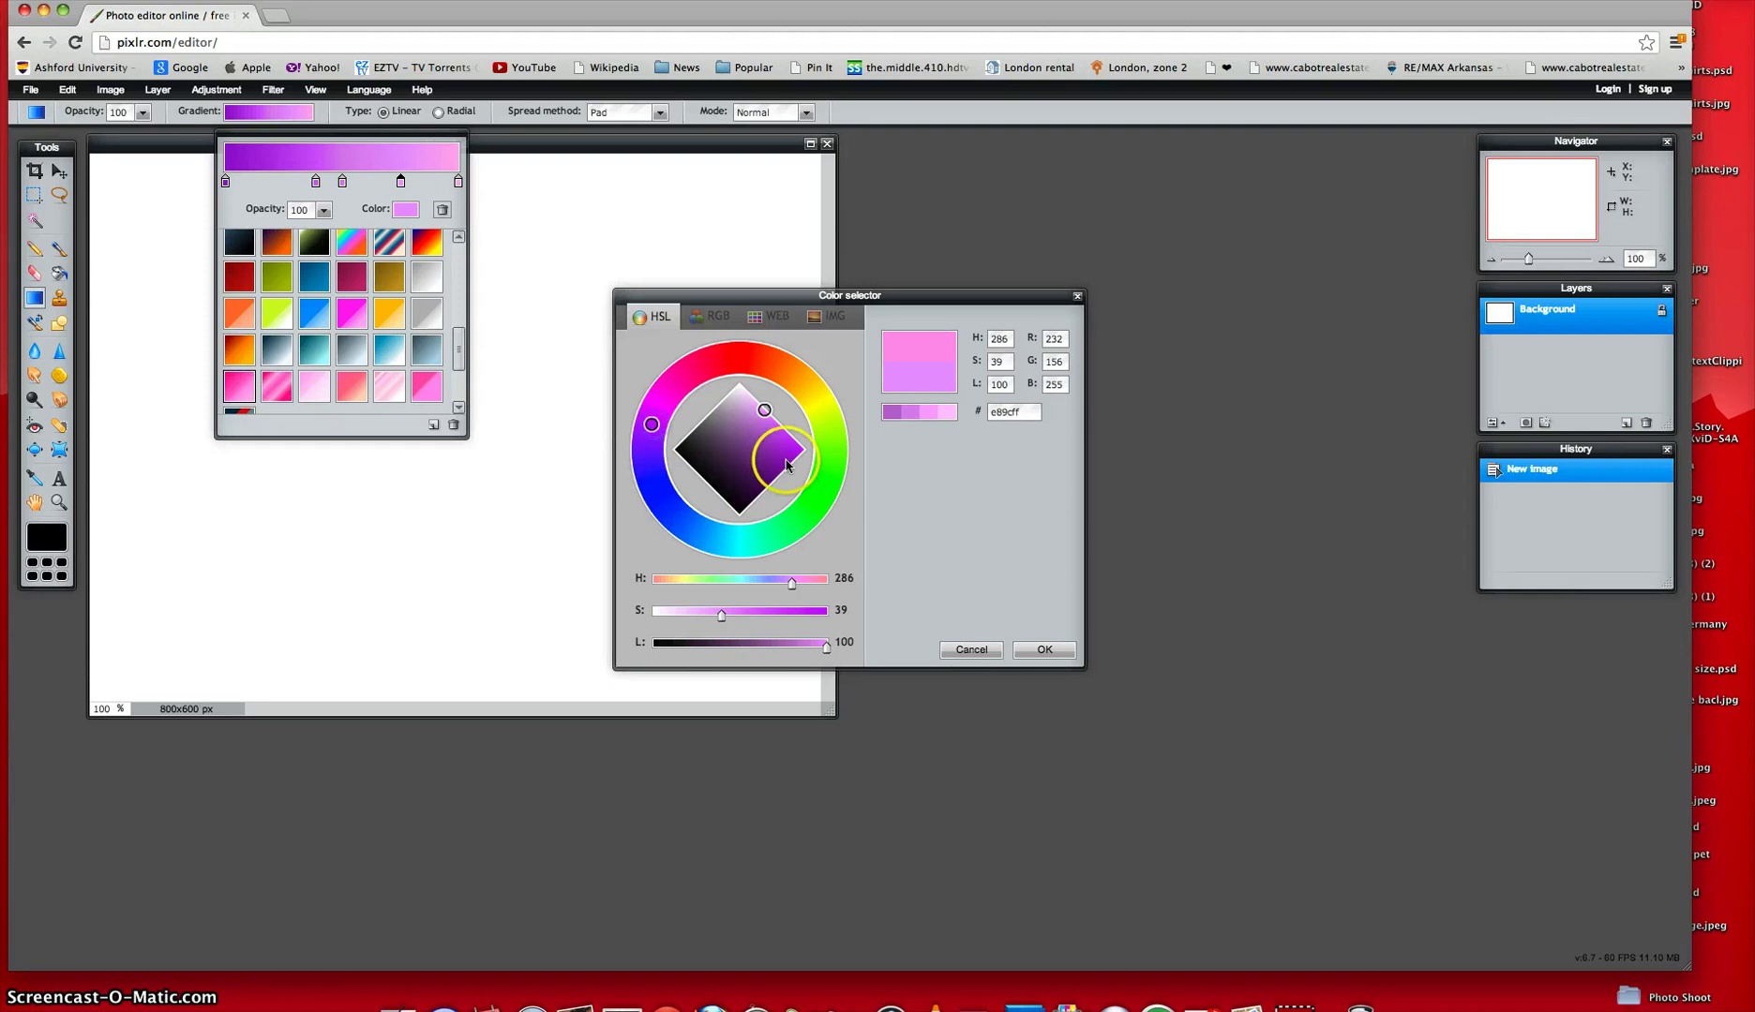
{"action": "left_click", "coordinate": [762, 412]}
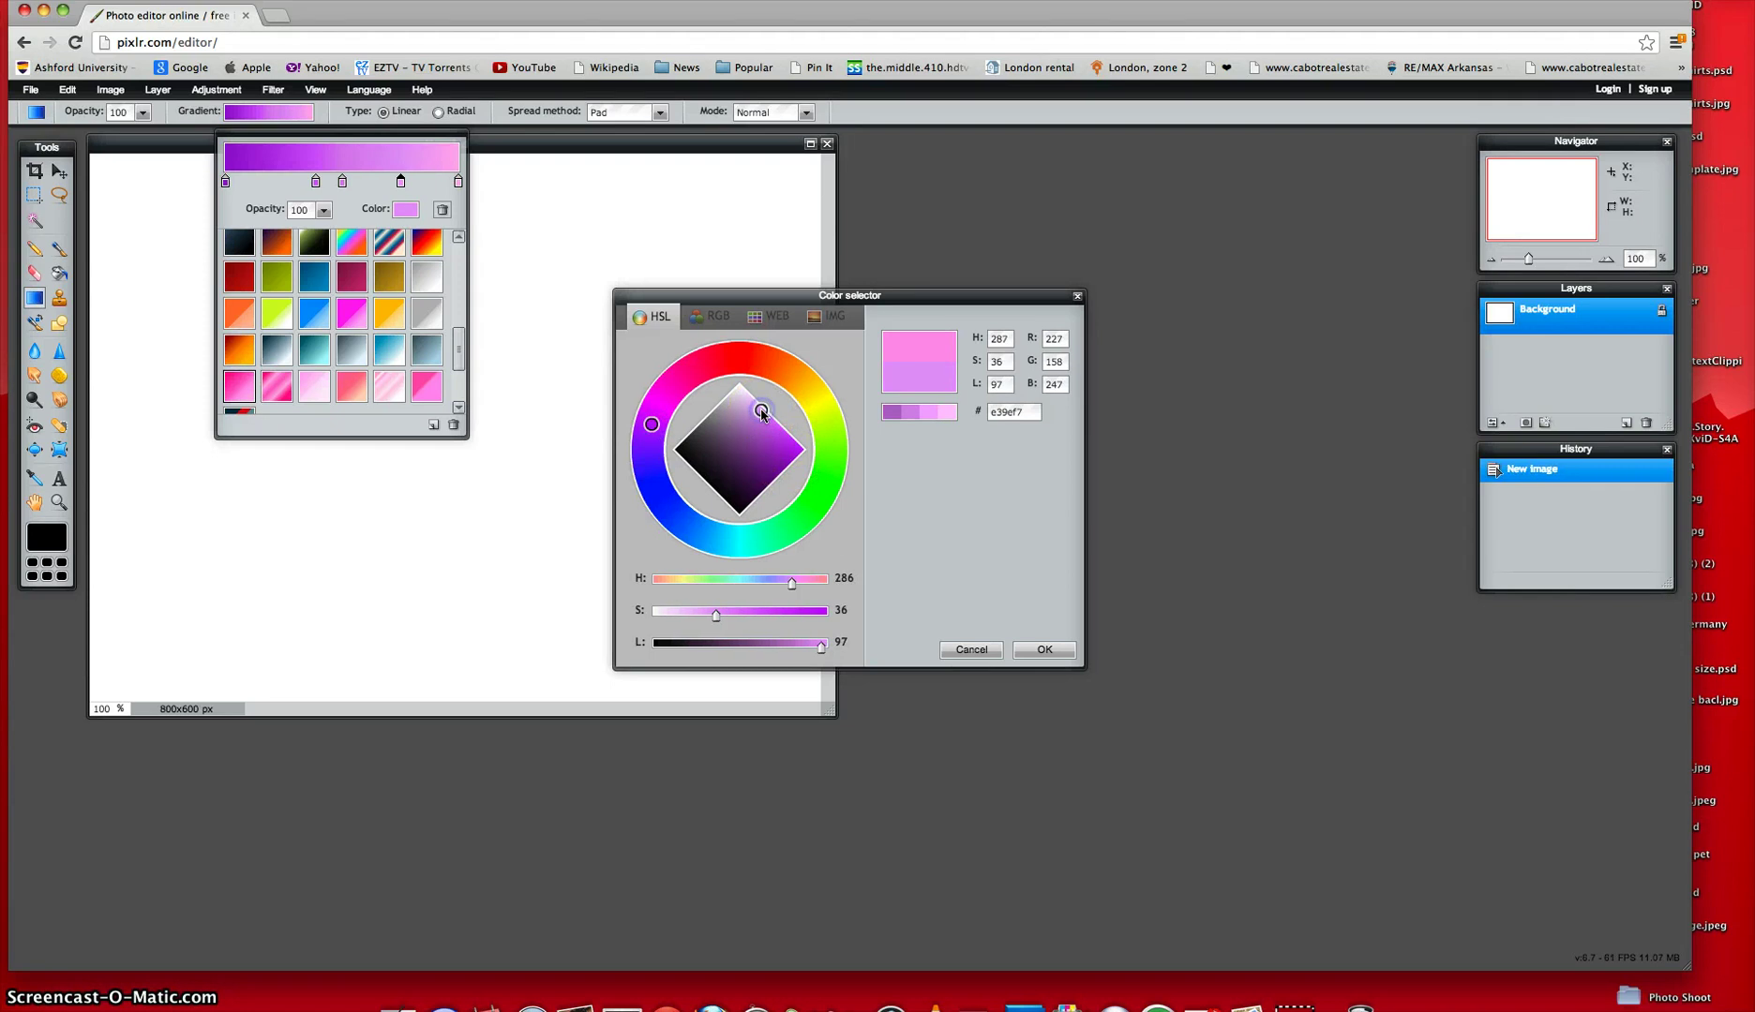
{"action": "left_click", "coordinate": [1043, 649]}
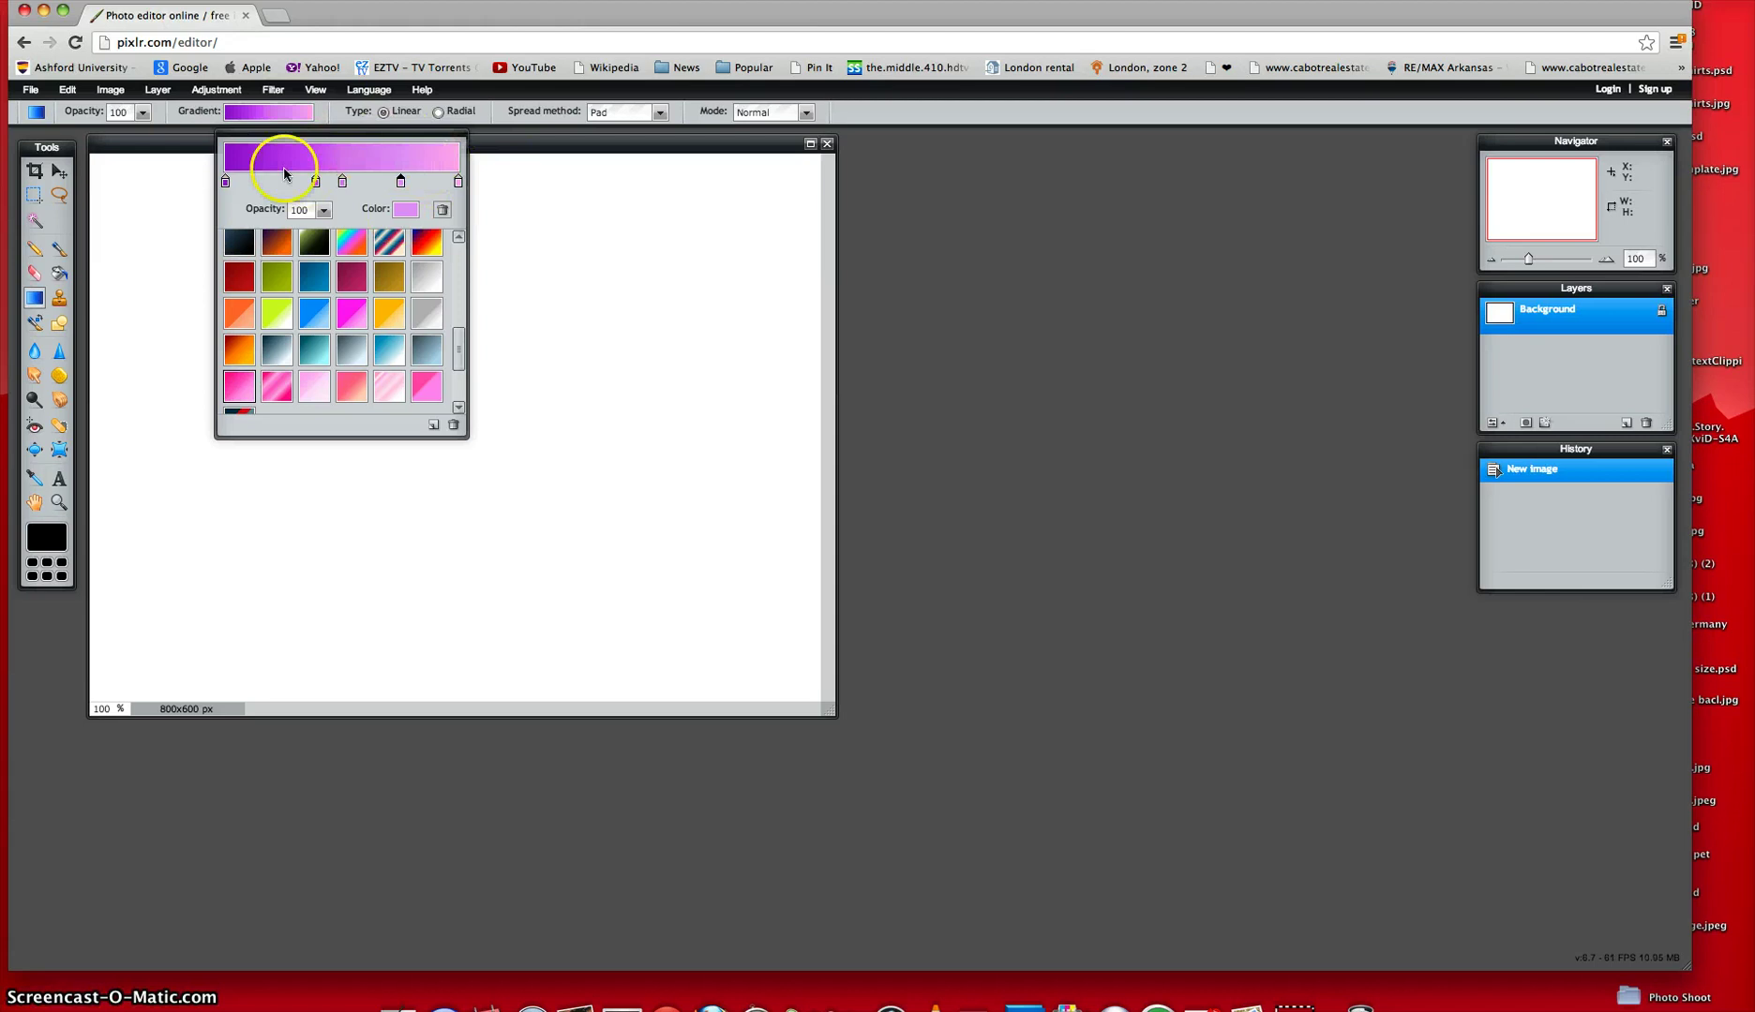
Draw the gradient from the canvas top edge straight down to the bottom edge.
{"action": "left_click", "coordinate": [569, 208]}
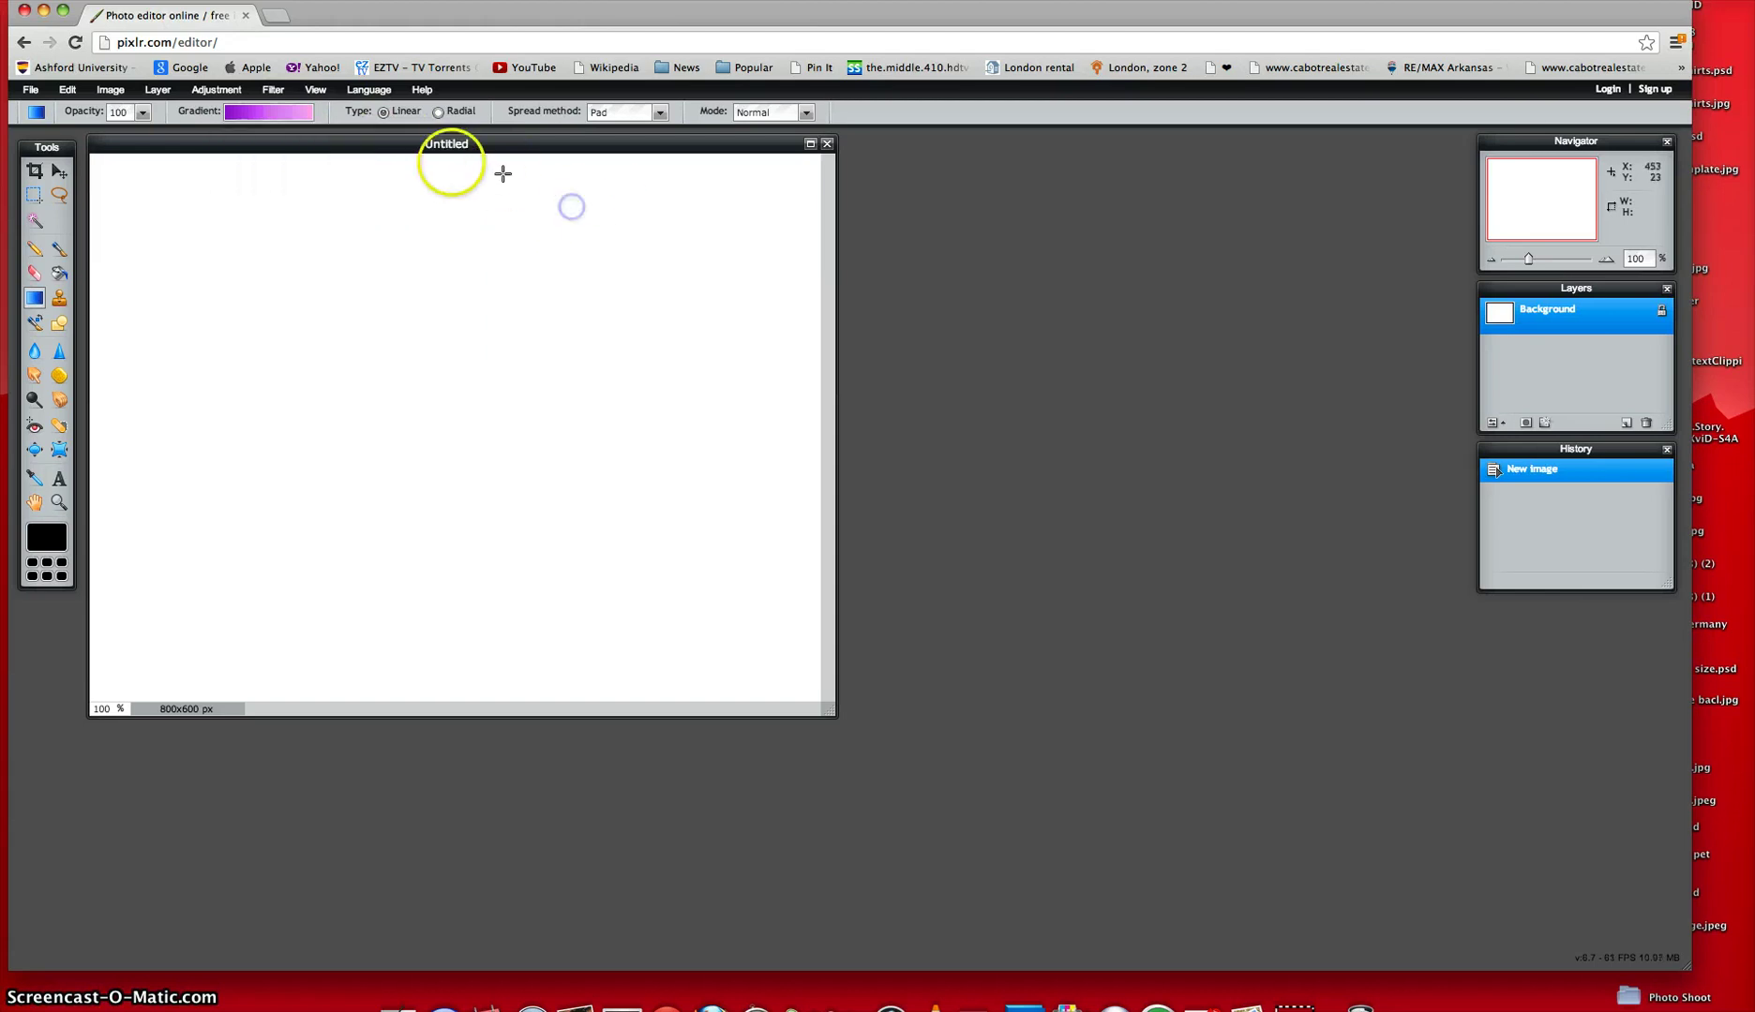
{"action": "left_click", "coordinate": [441, 155]}
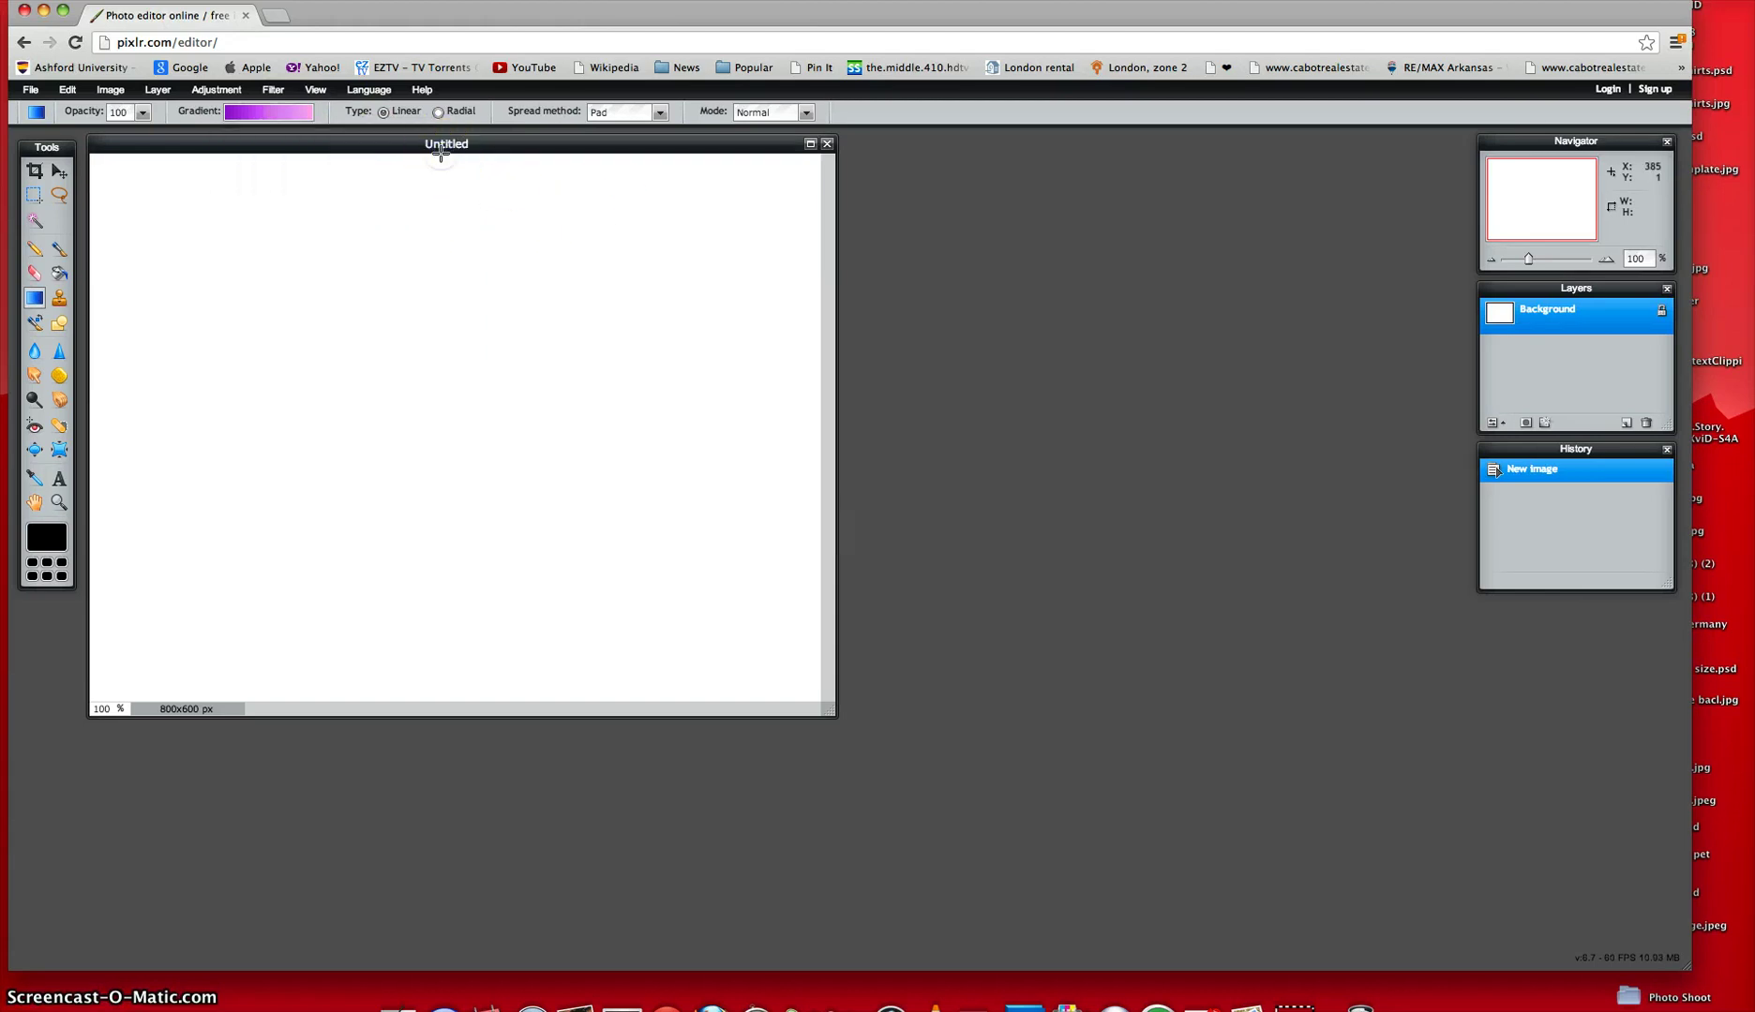
{"action": "left_click_drag", "start_coordinate": [445, 188], "coordinate": [445, 715]}
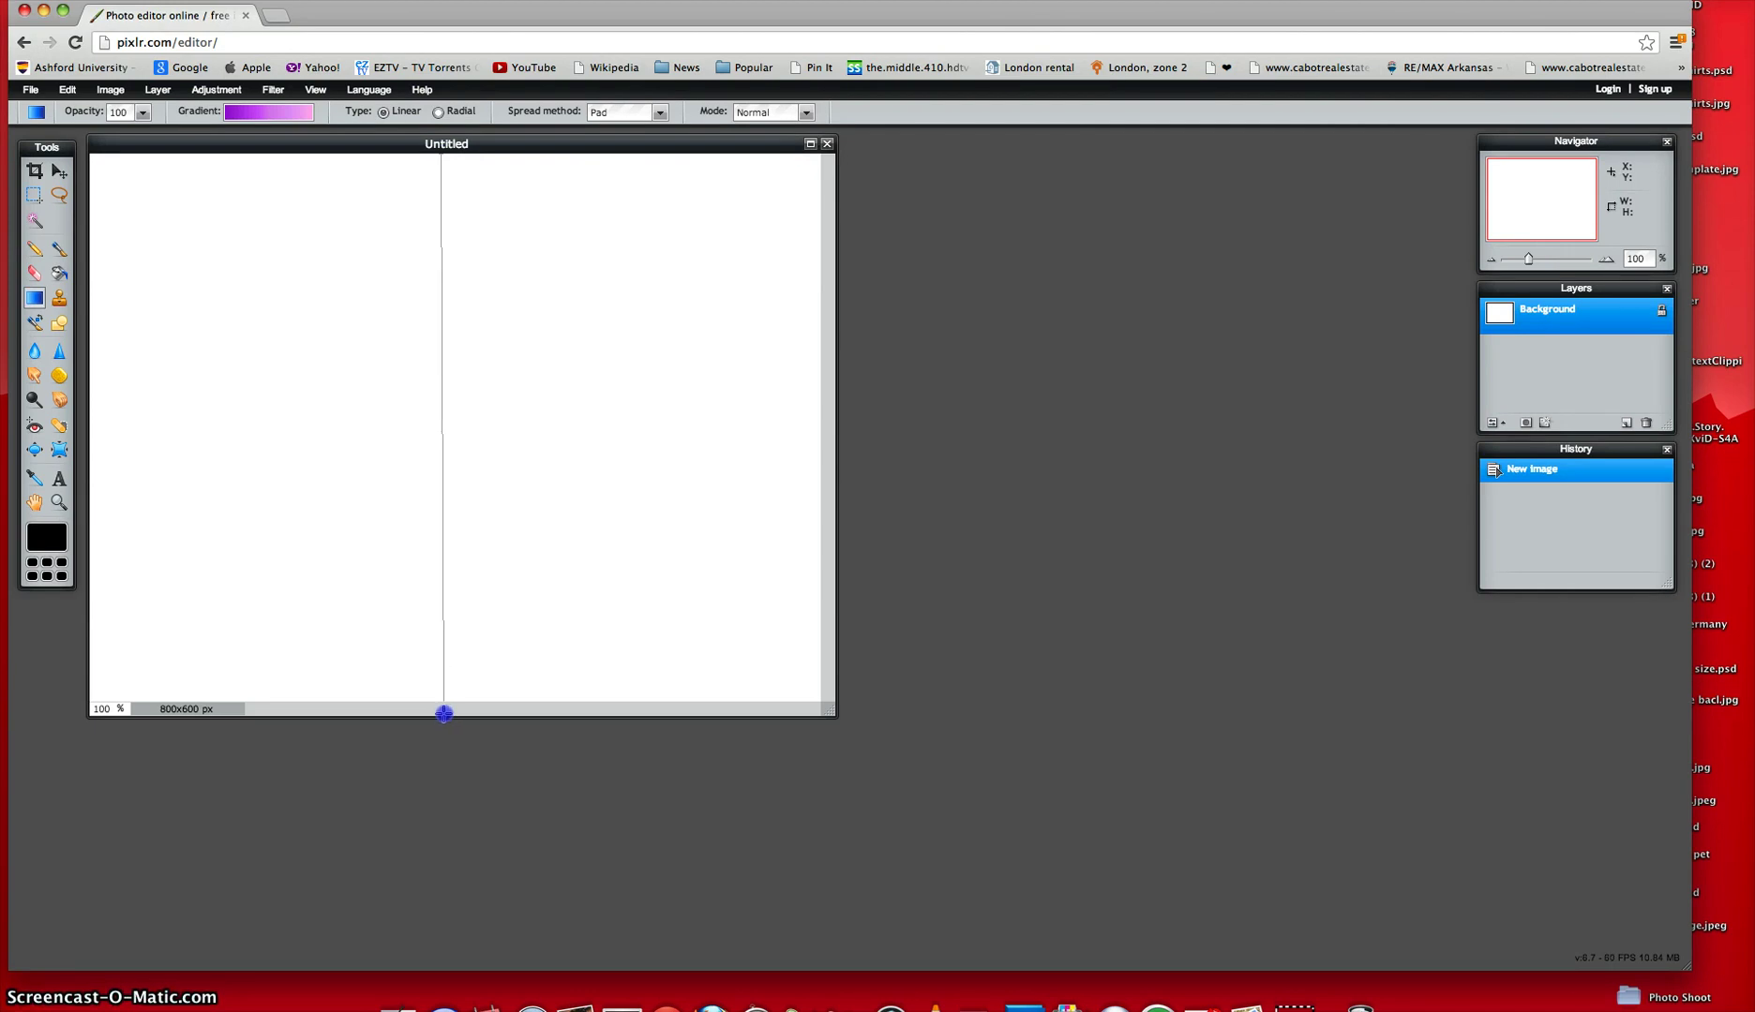
{"action": "left_click_drag", "start_coordinate": [445, 714], "coordinate": [446, 714]}
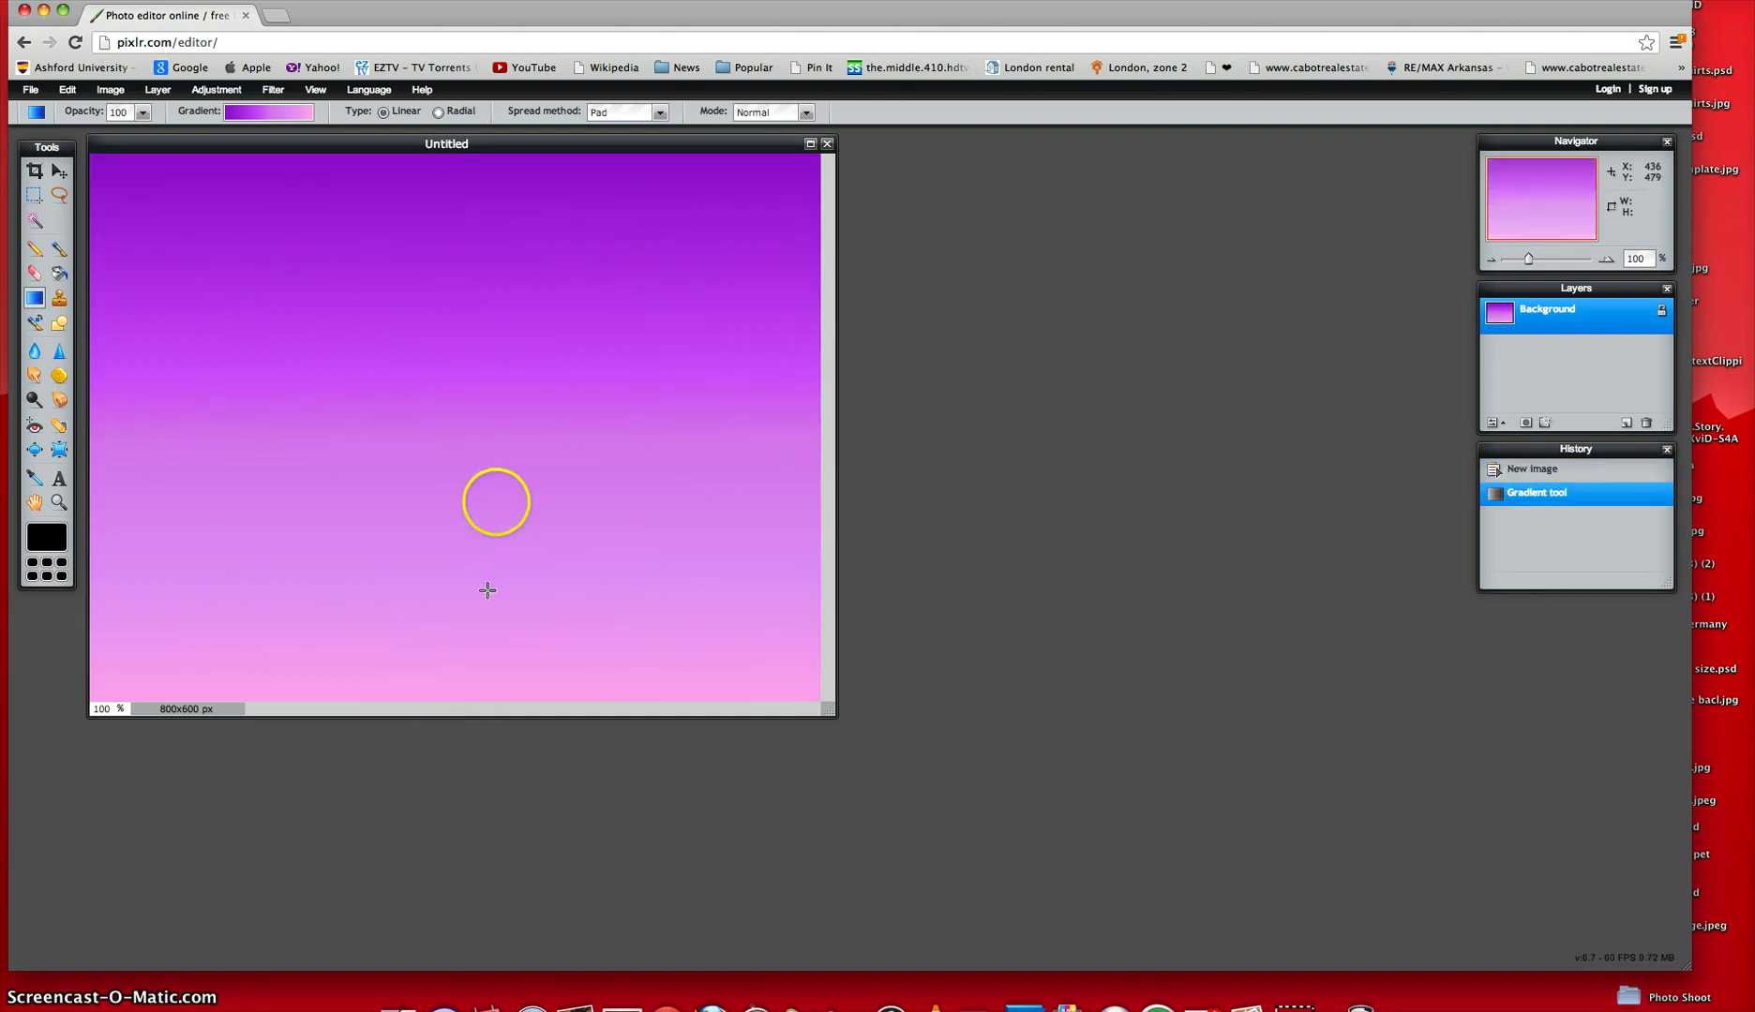
Search 'Littles', open and close Littlest Pet Shop #38, then open the #2507 owl photo.
{"action": "left_click", "coordinate": [30, 91]}
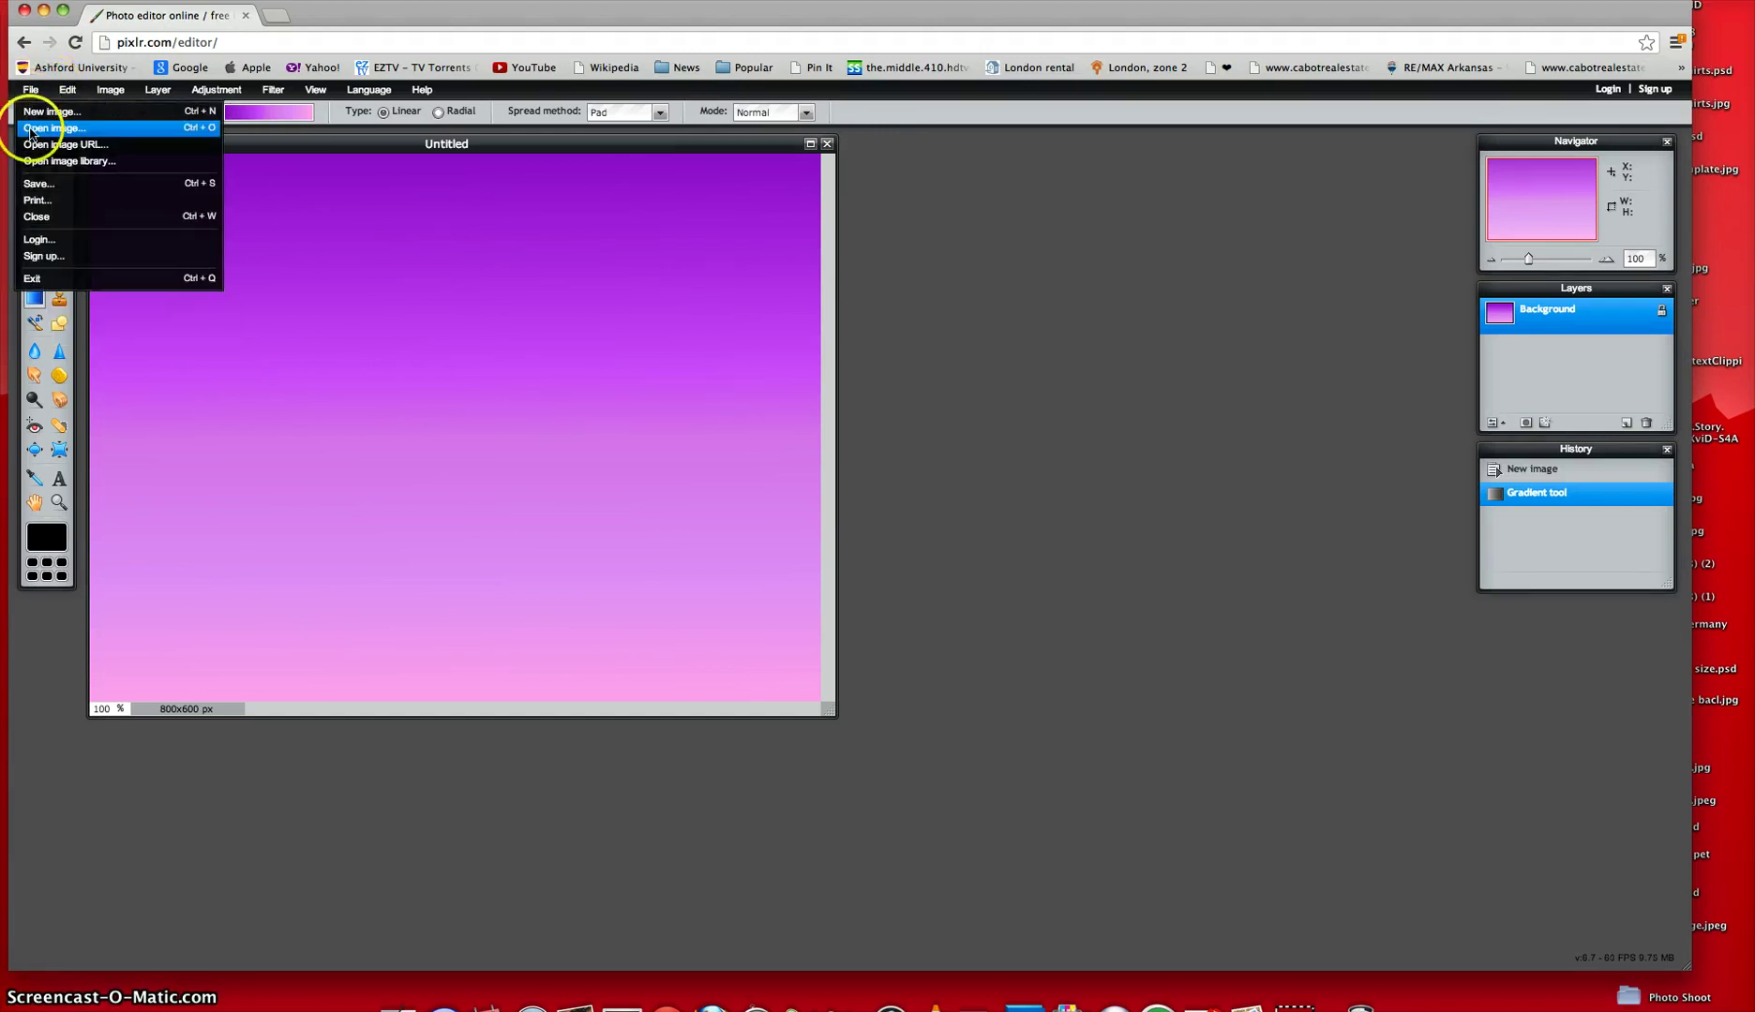
{"action": "left_click", "coordinate": [29, 130]}
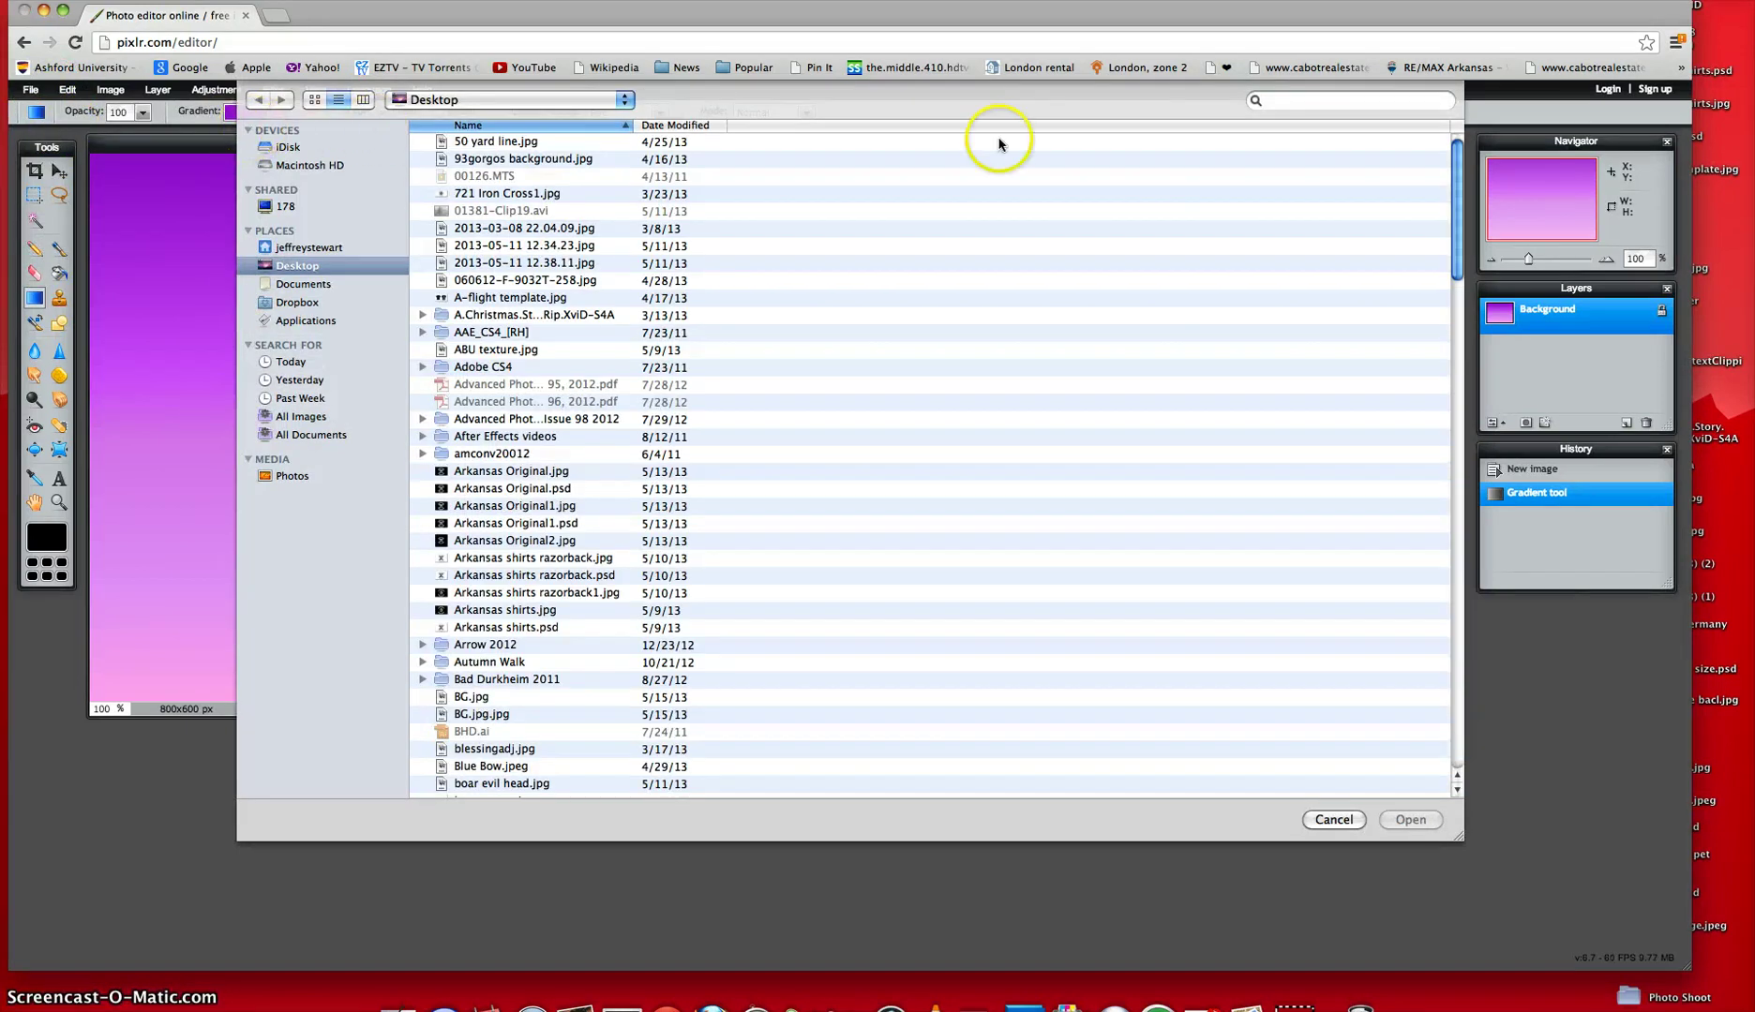
{"action": "left_click", "coordinate": [1309, 93]}
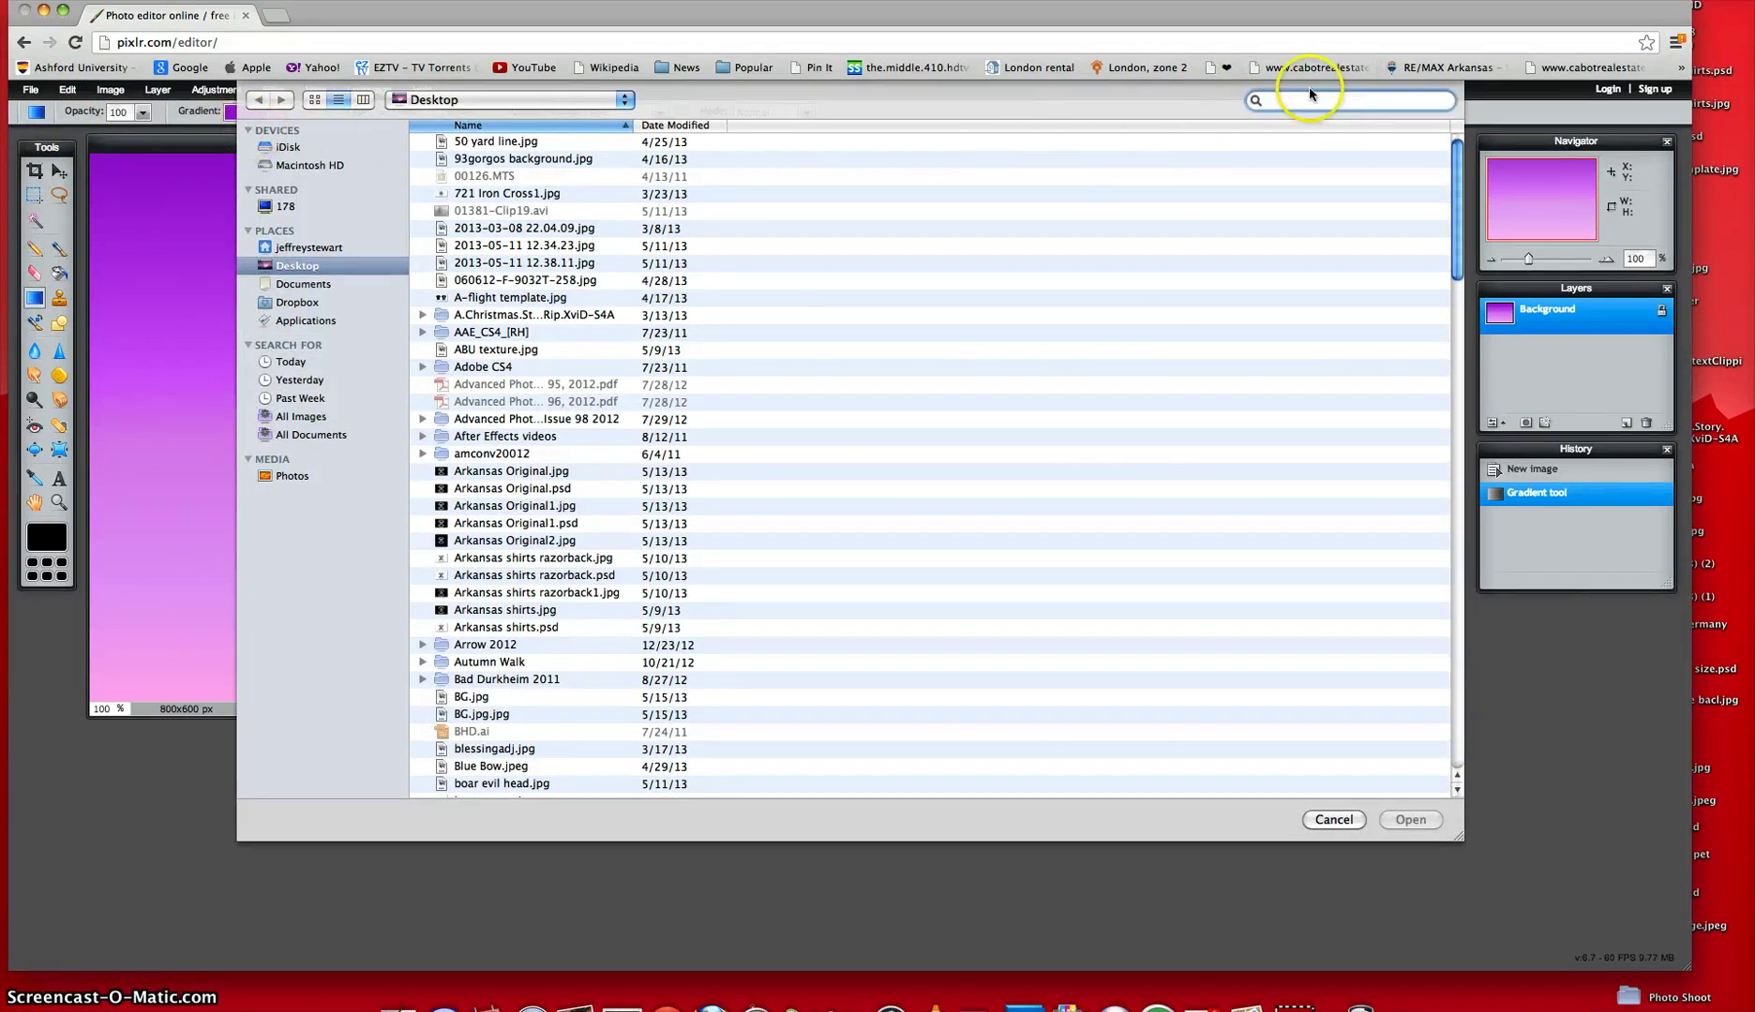
{"action": "type", "text": "Littl"}
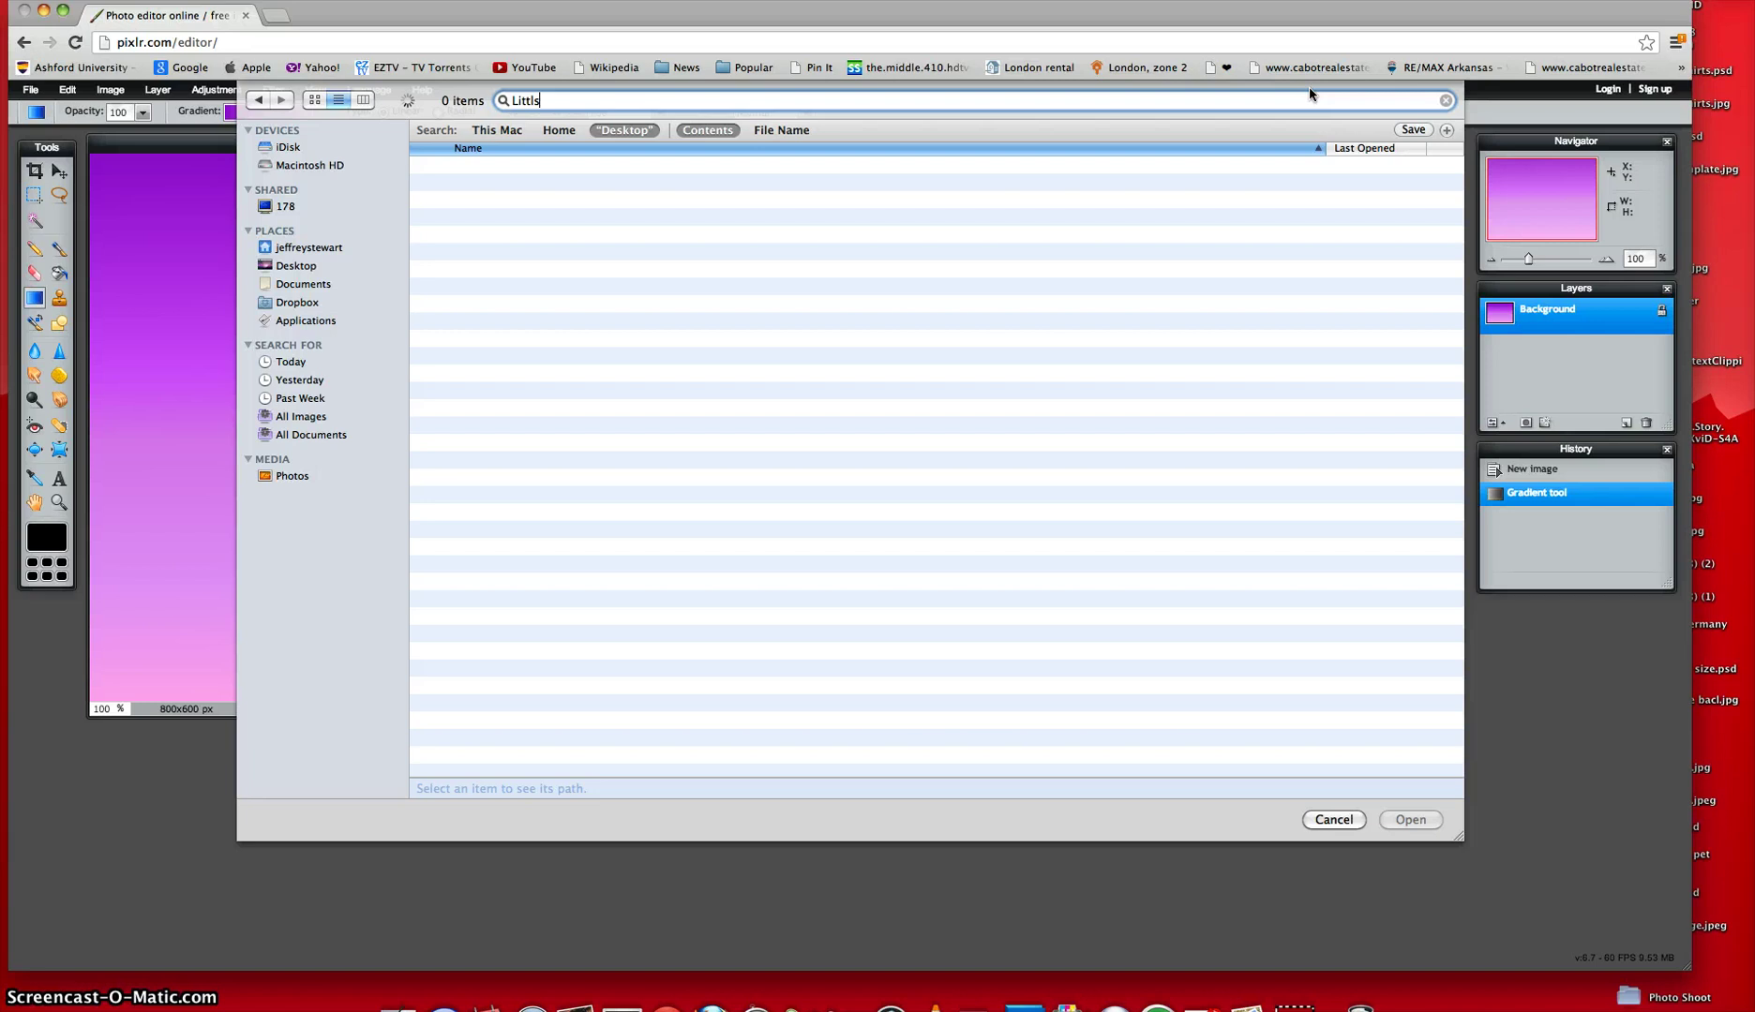
{"action": "type", "text": "es"}
{"action": "left_click", "coordinate": [1278, 140]}
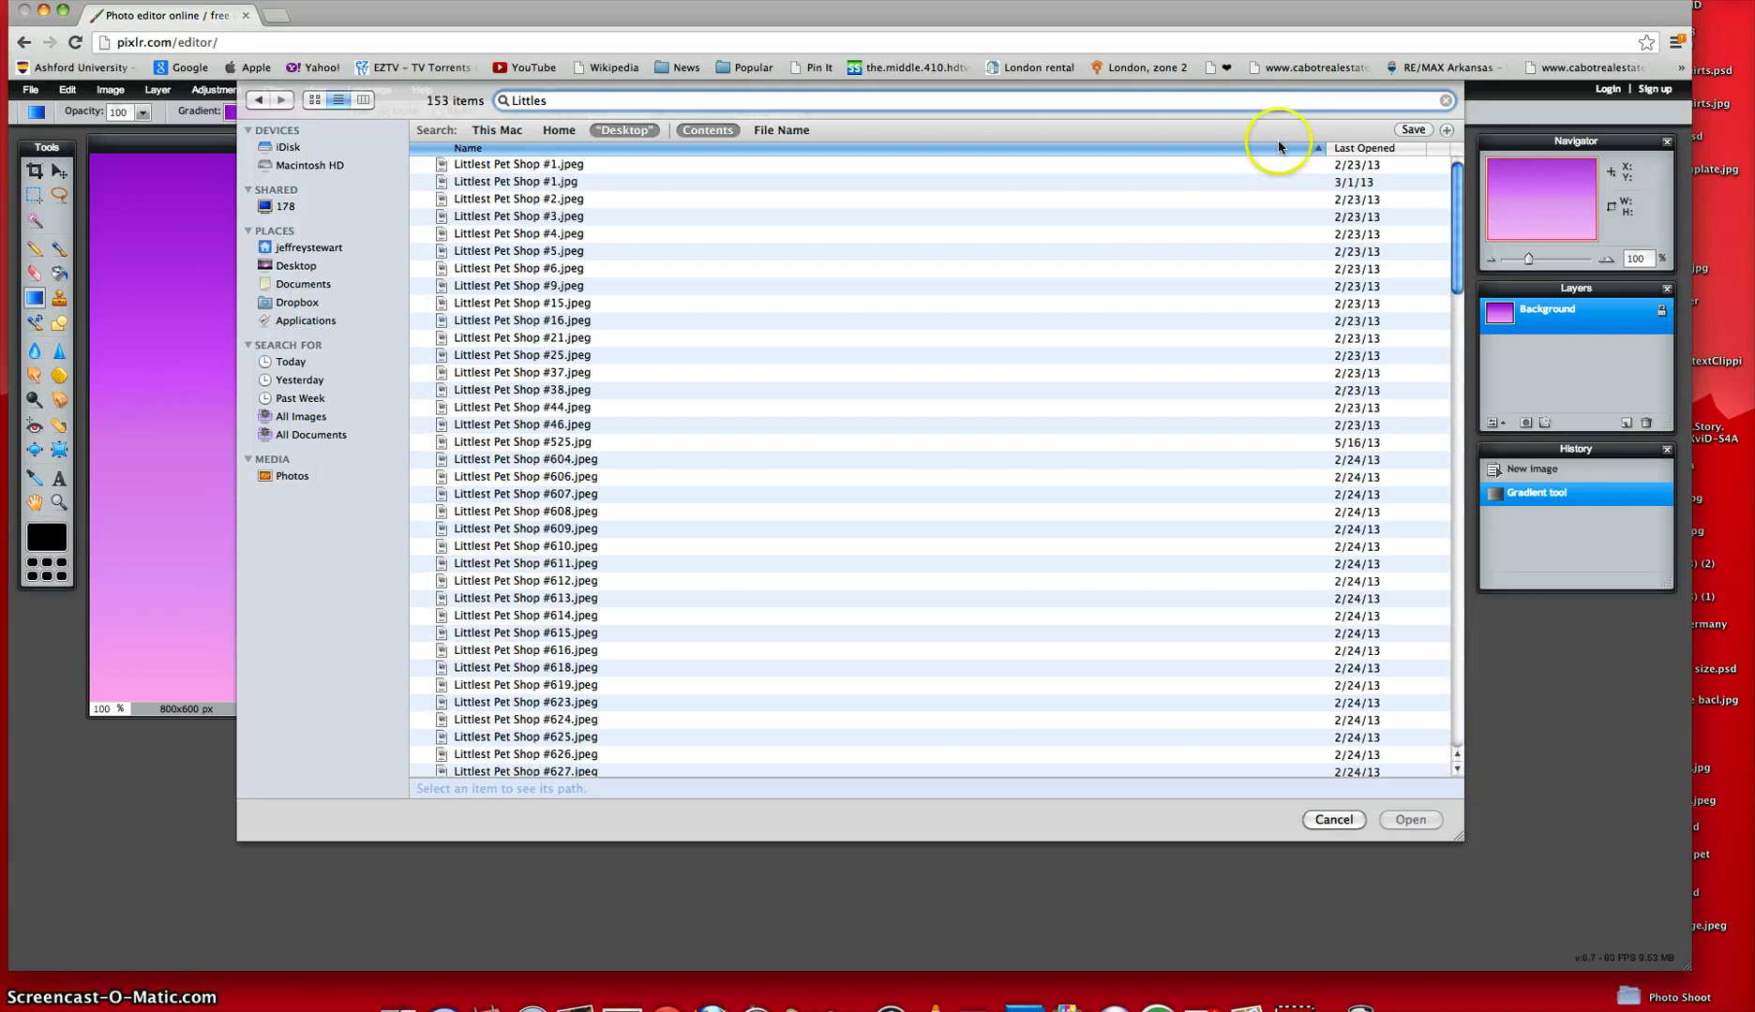
{"action": "double_click", "coordinate": [574, 390]}
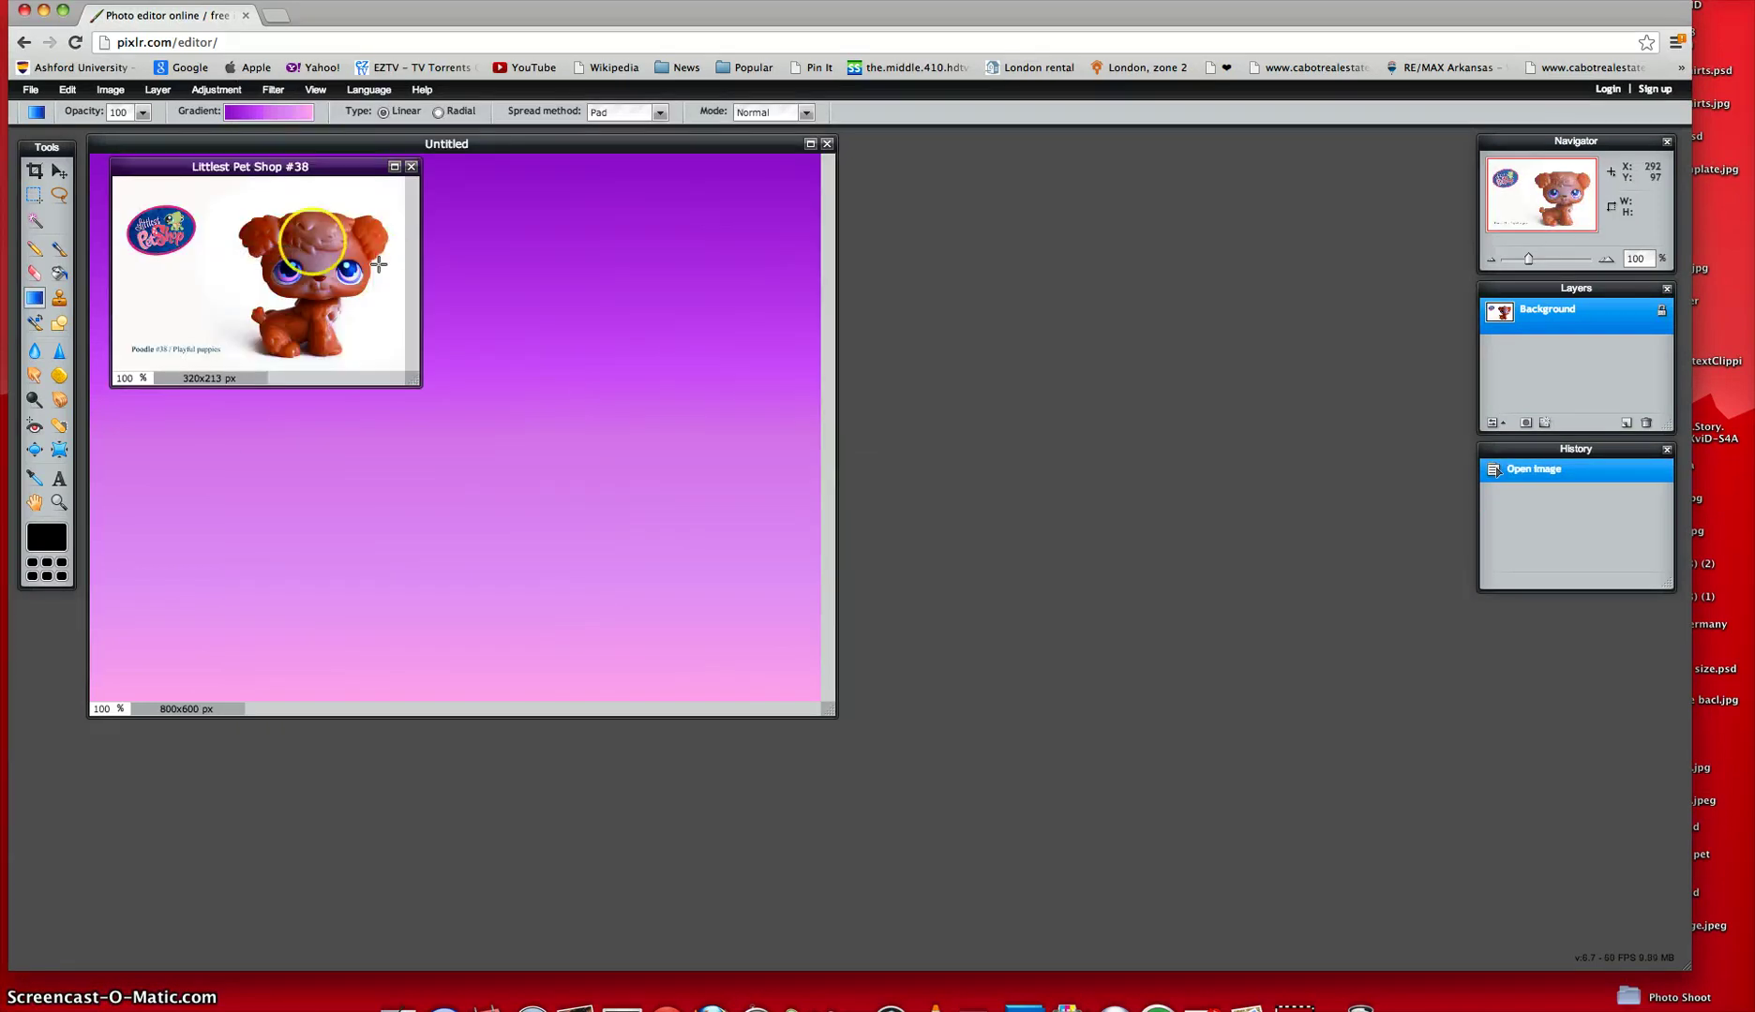
{"action": "left_click", "coordinate": [411, 166]}
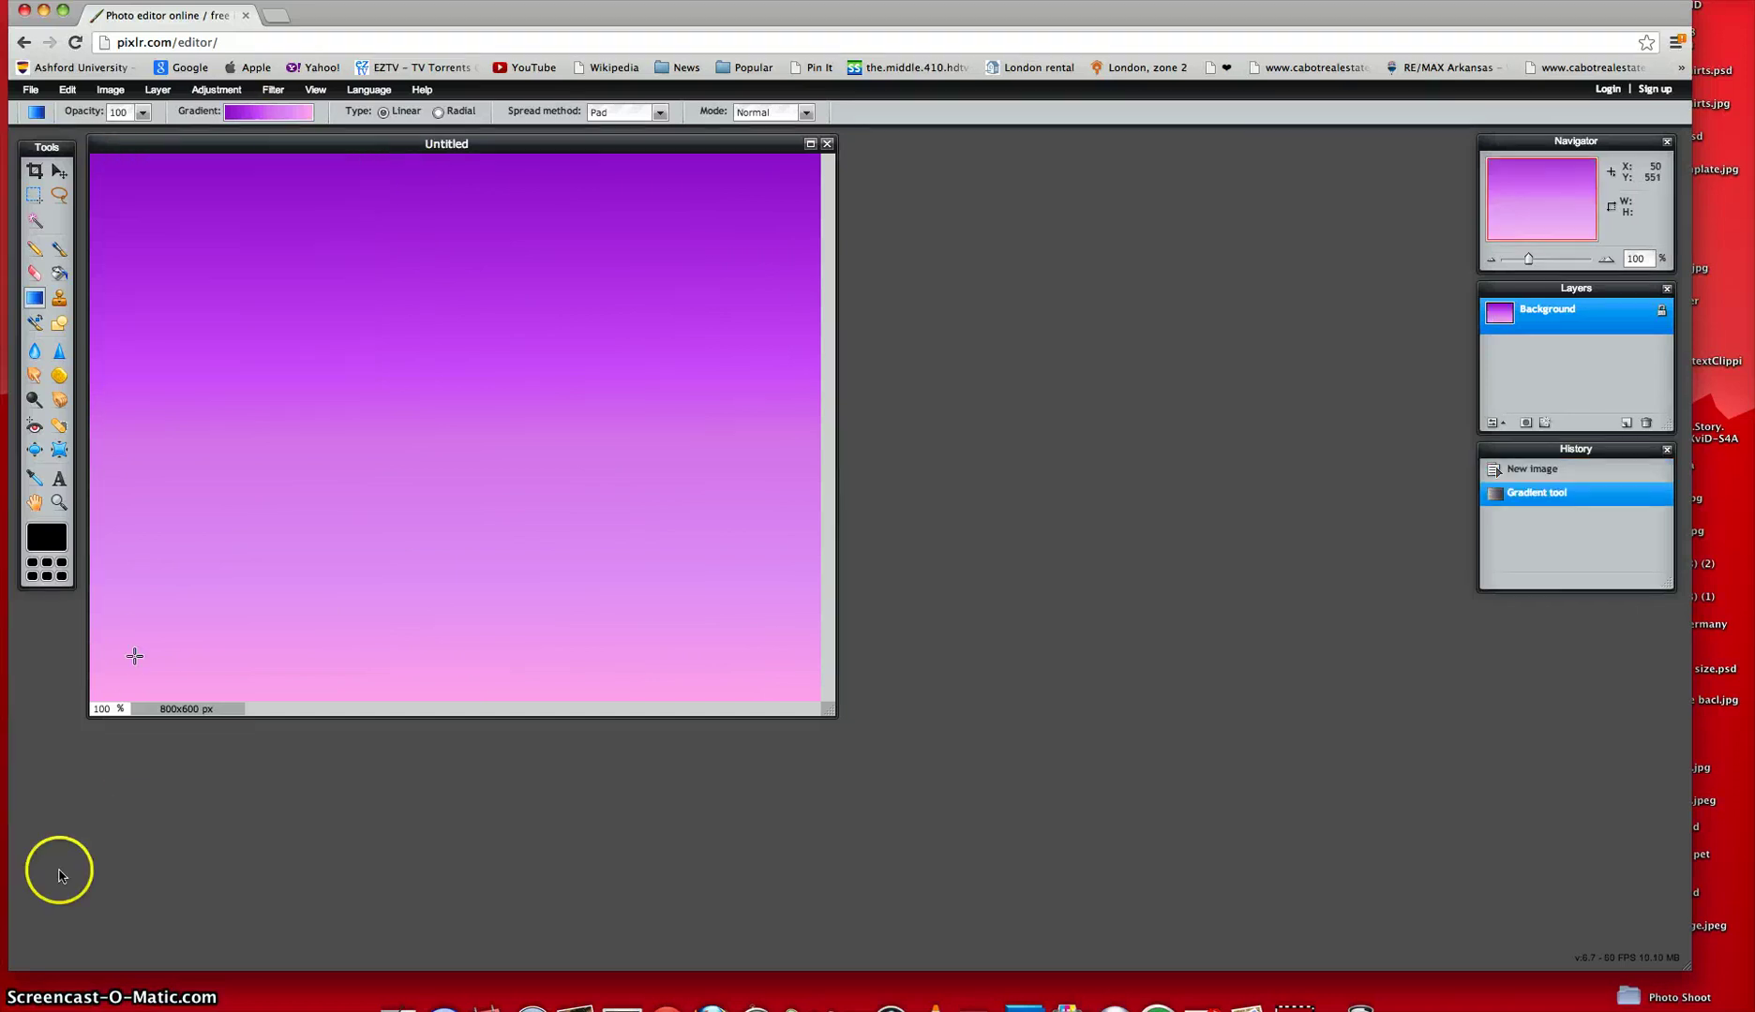
{"action": "left_click_drag", "start_coordinate": [84, 1005], "coordinate": [613, 550]}
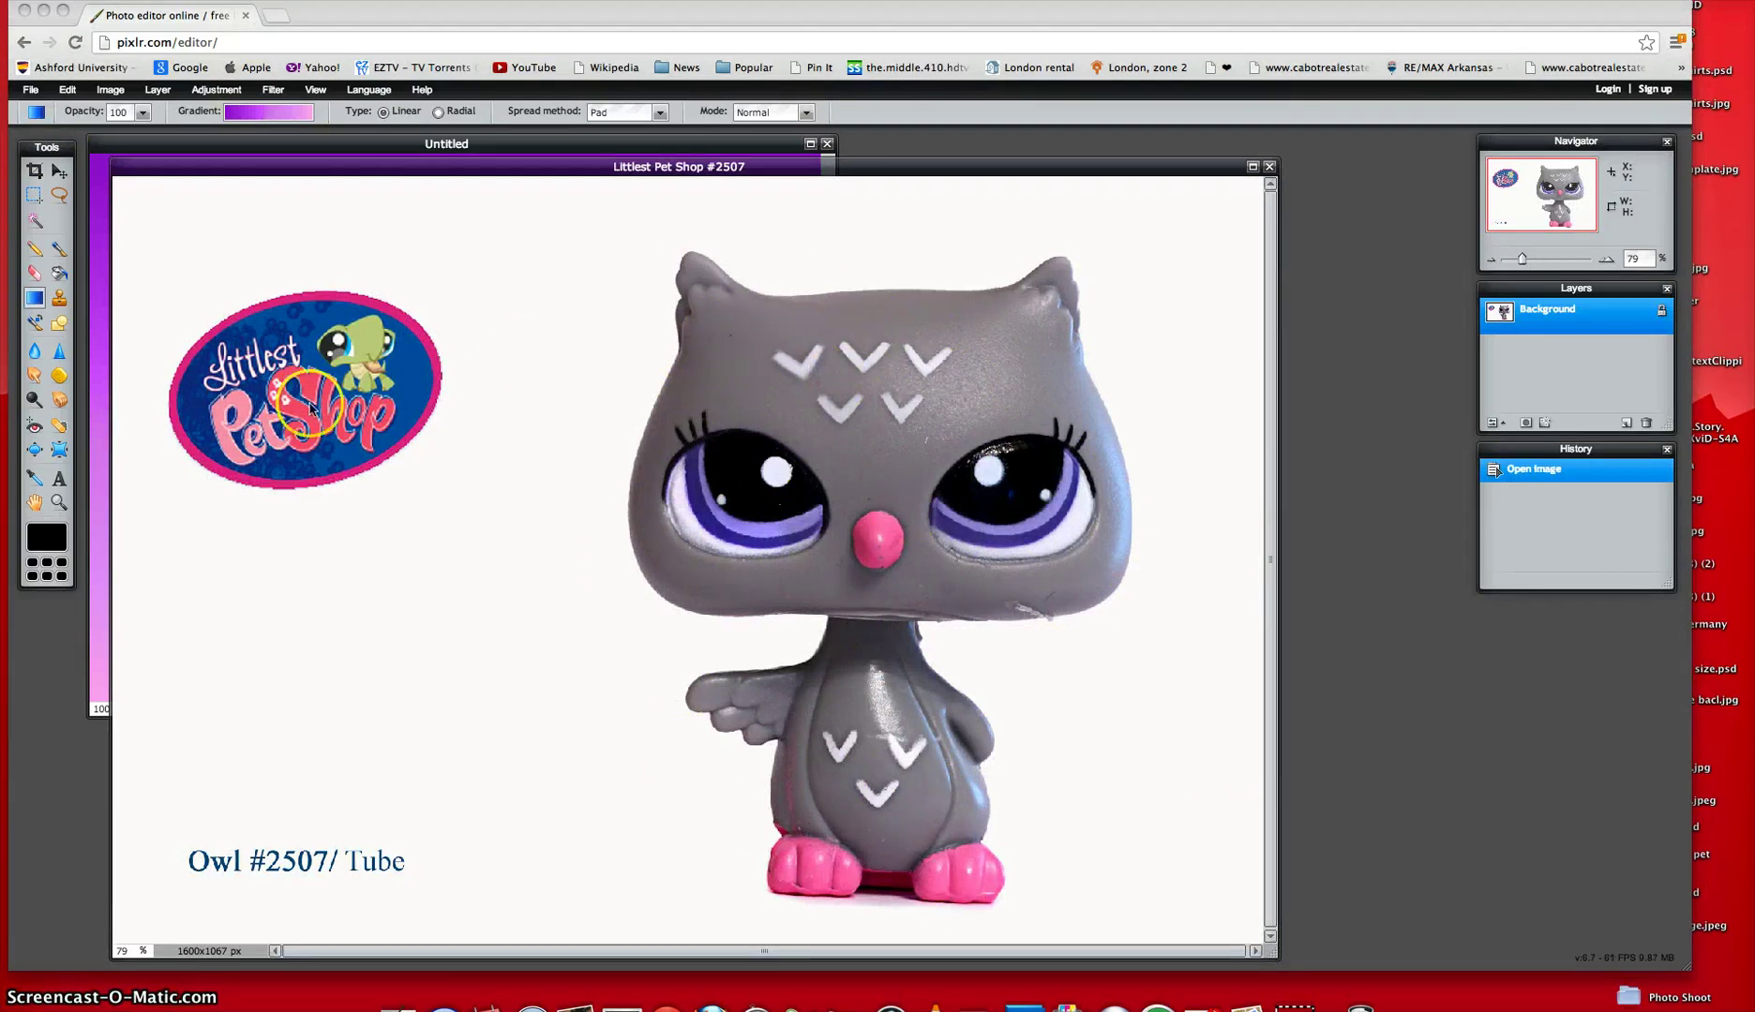
Crop the owl photo to 943x1029 px around the owl, cutting the logo and caption.
{"action": "left_click", "coordinate": [32, 171]}
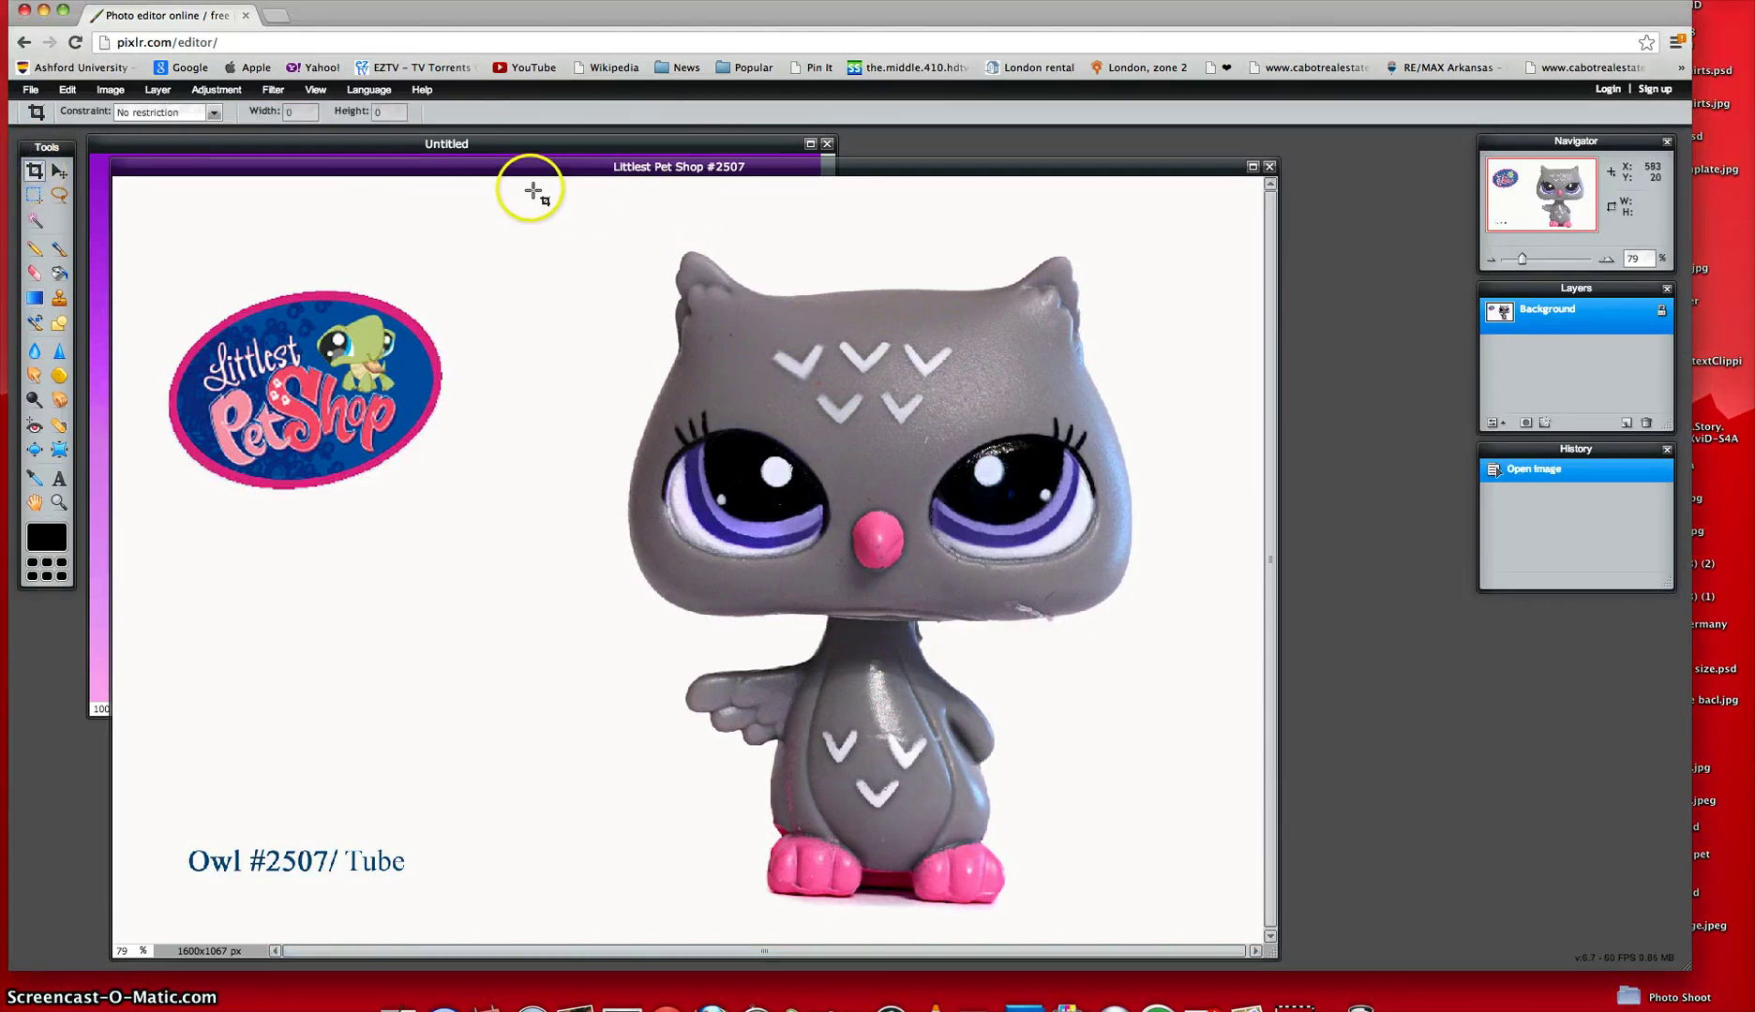
{"action": "left_click_drag", "start_coordinate": [530, 189], "coordinate": [1209, 930]}
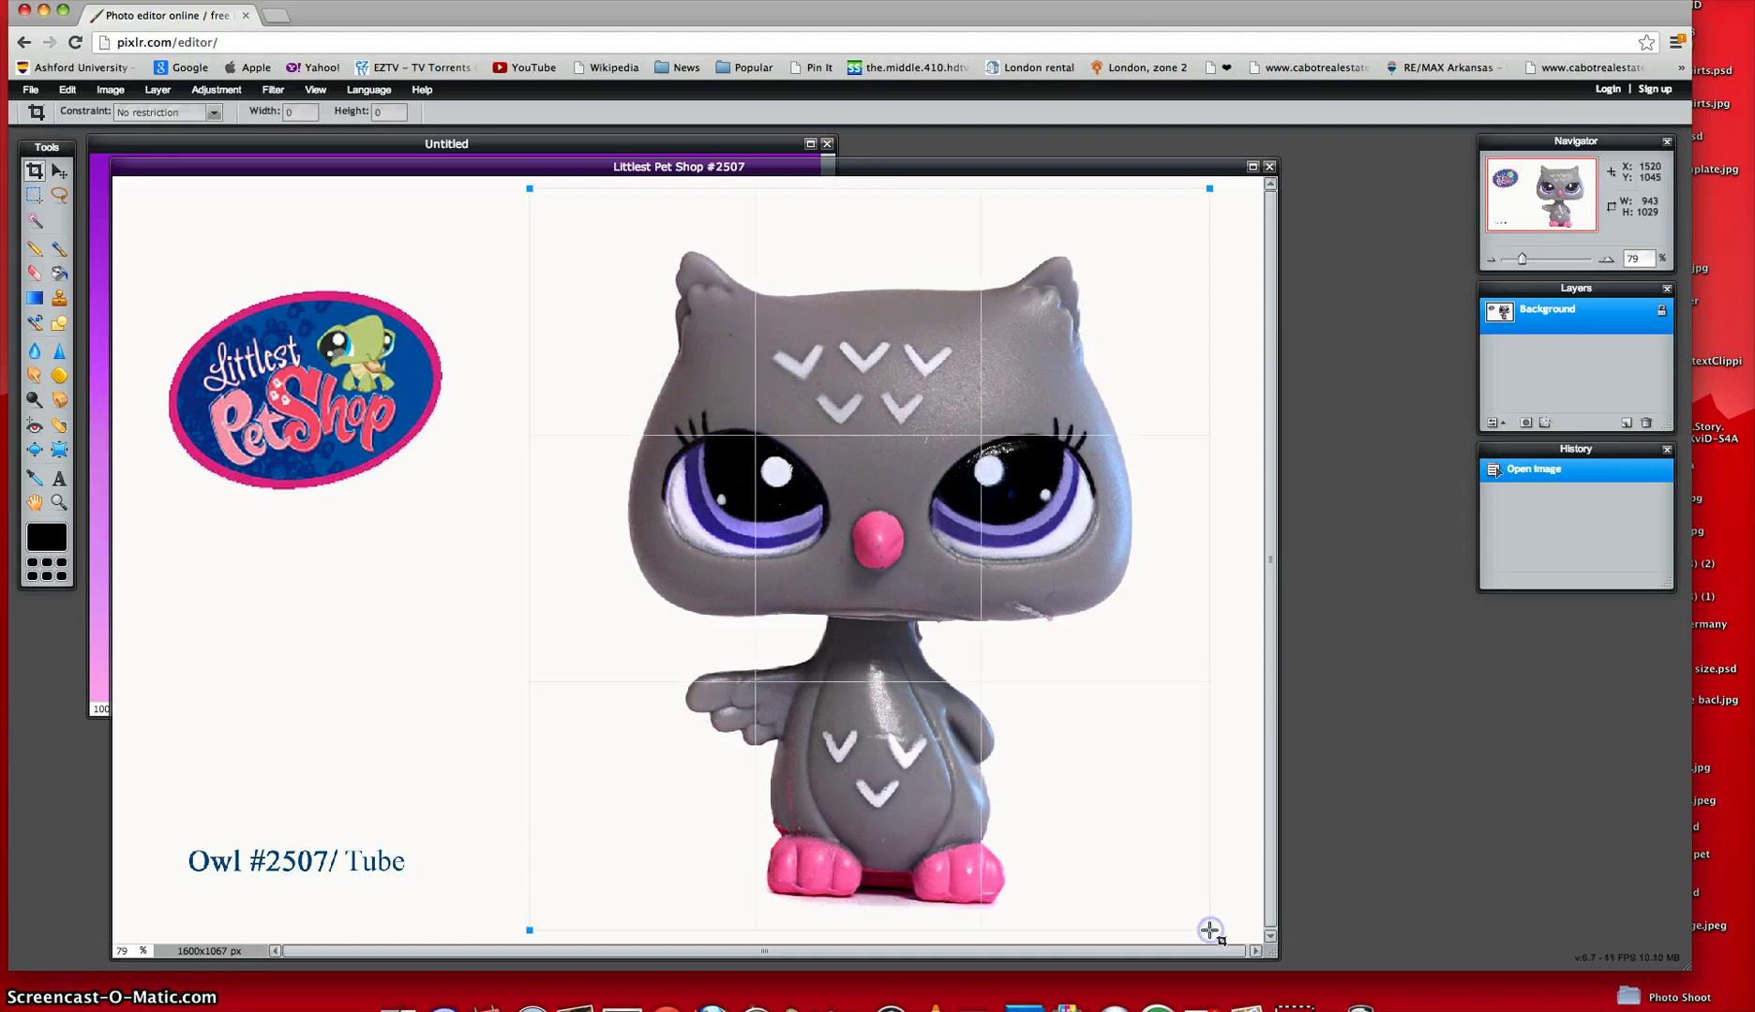
{"action": "left_click", "coordinate": [399, 653]}
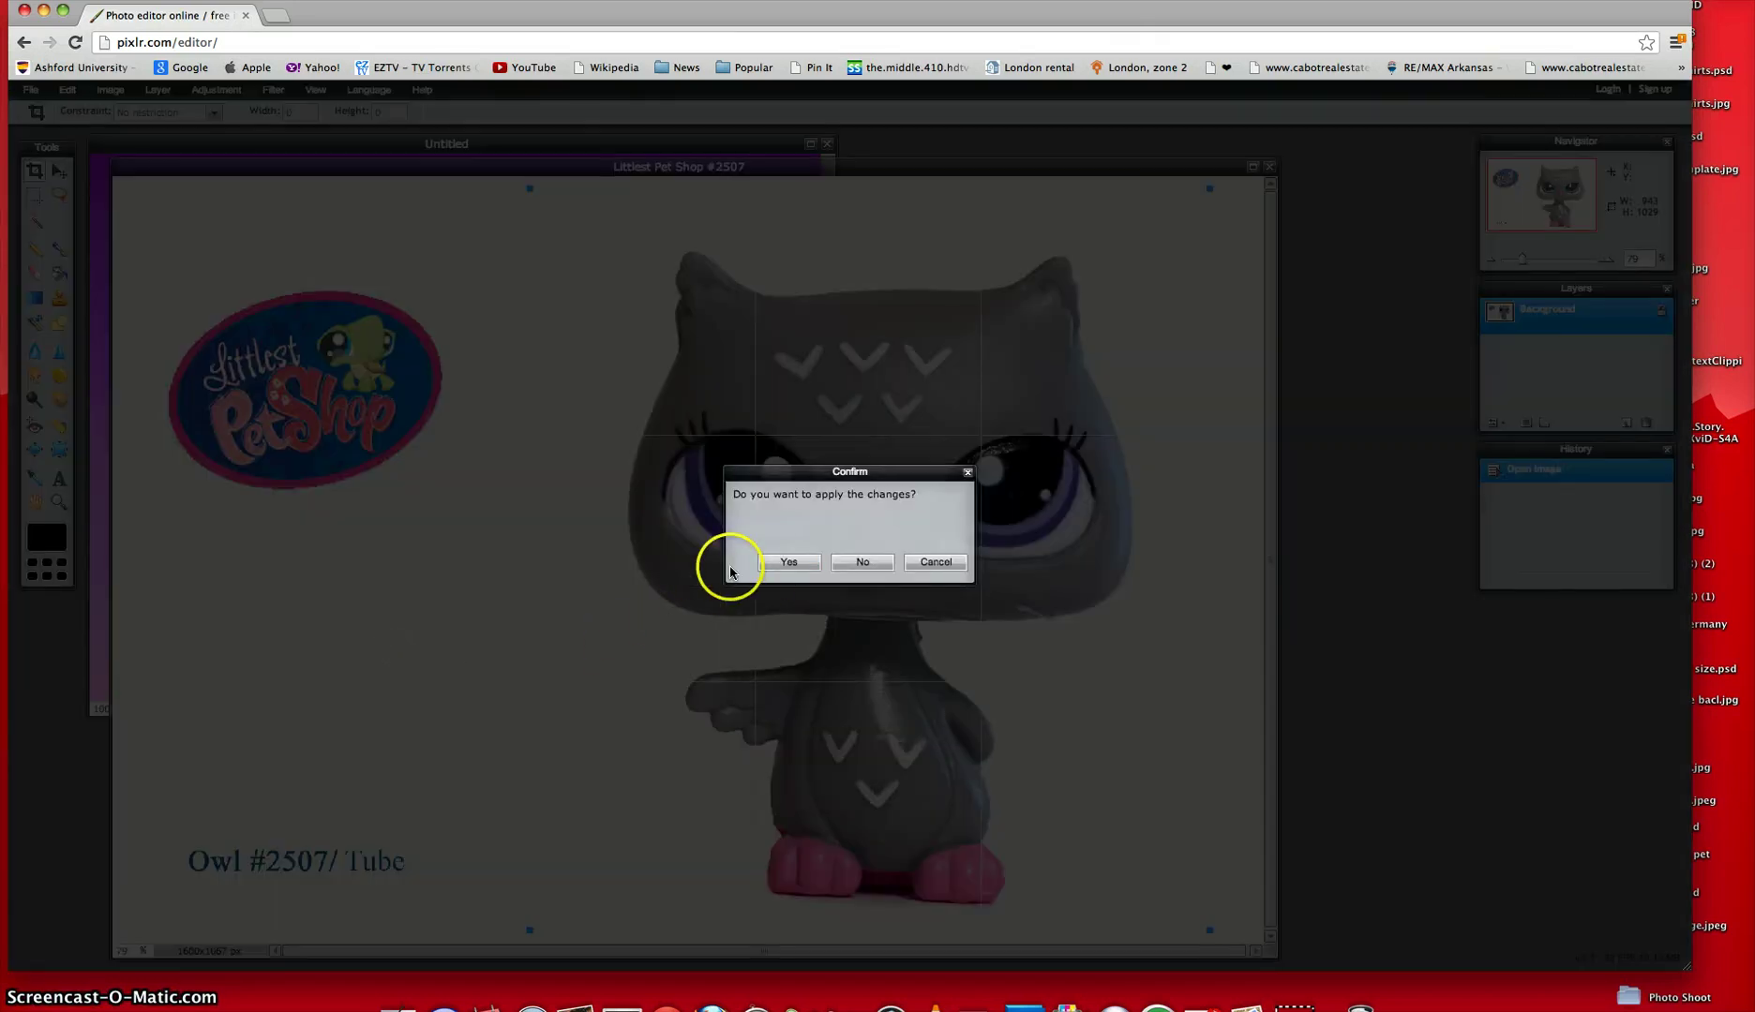
{"action": "left_click", "coordinate": [784, 564]}
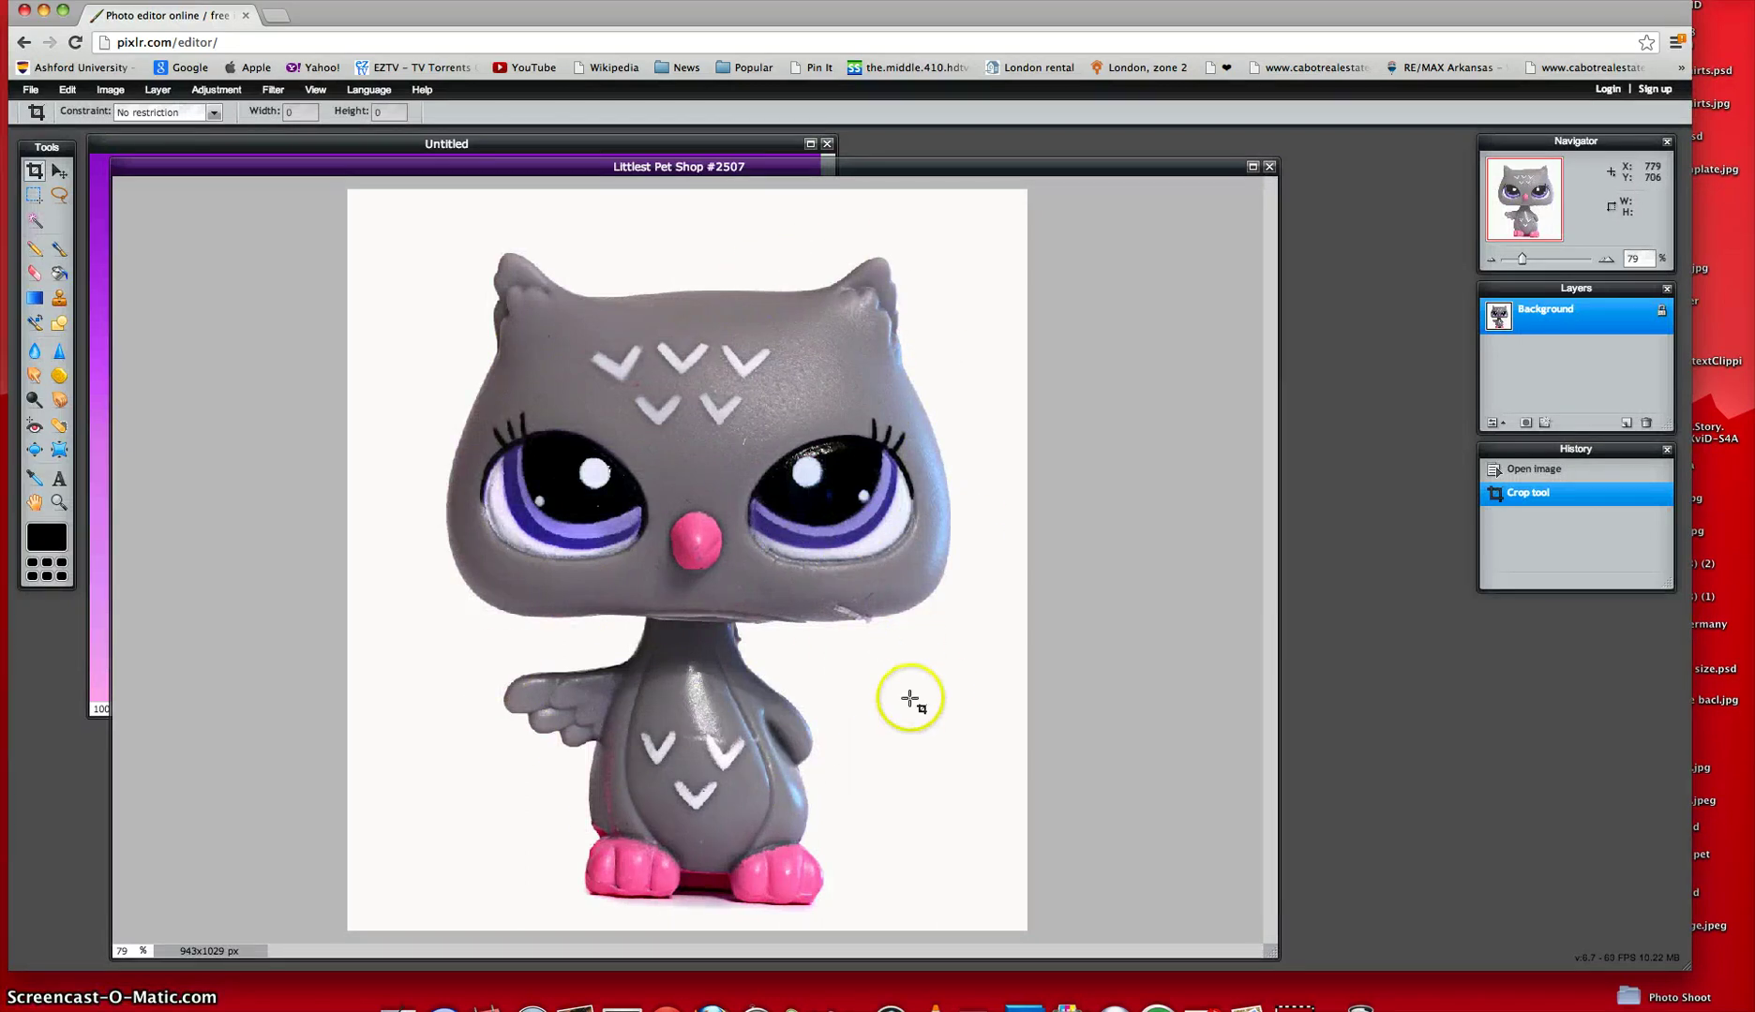
Select the owl and drag it onto the Untitled canvas as Layer 1.
{"action": "left_click", "coordinate": [34, 196]}
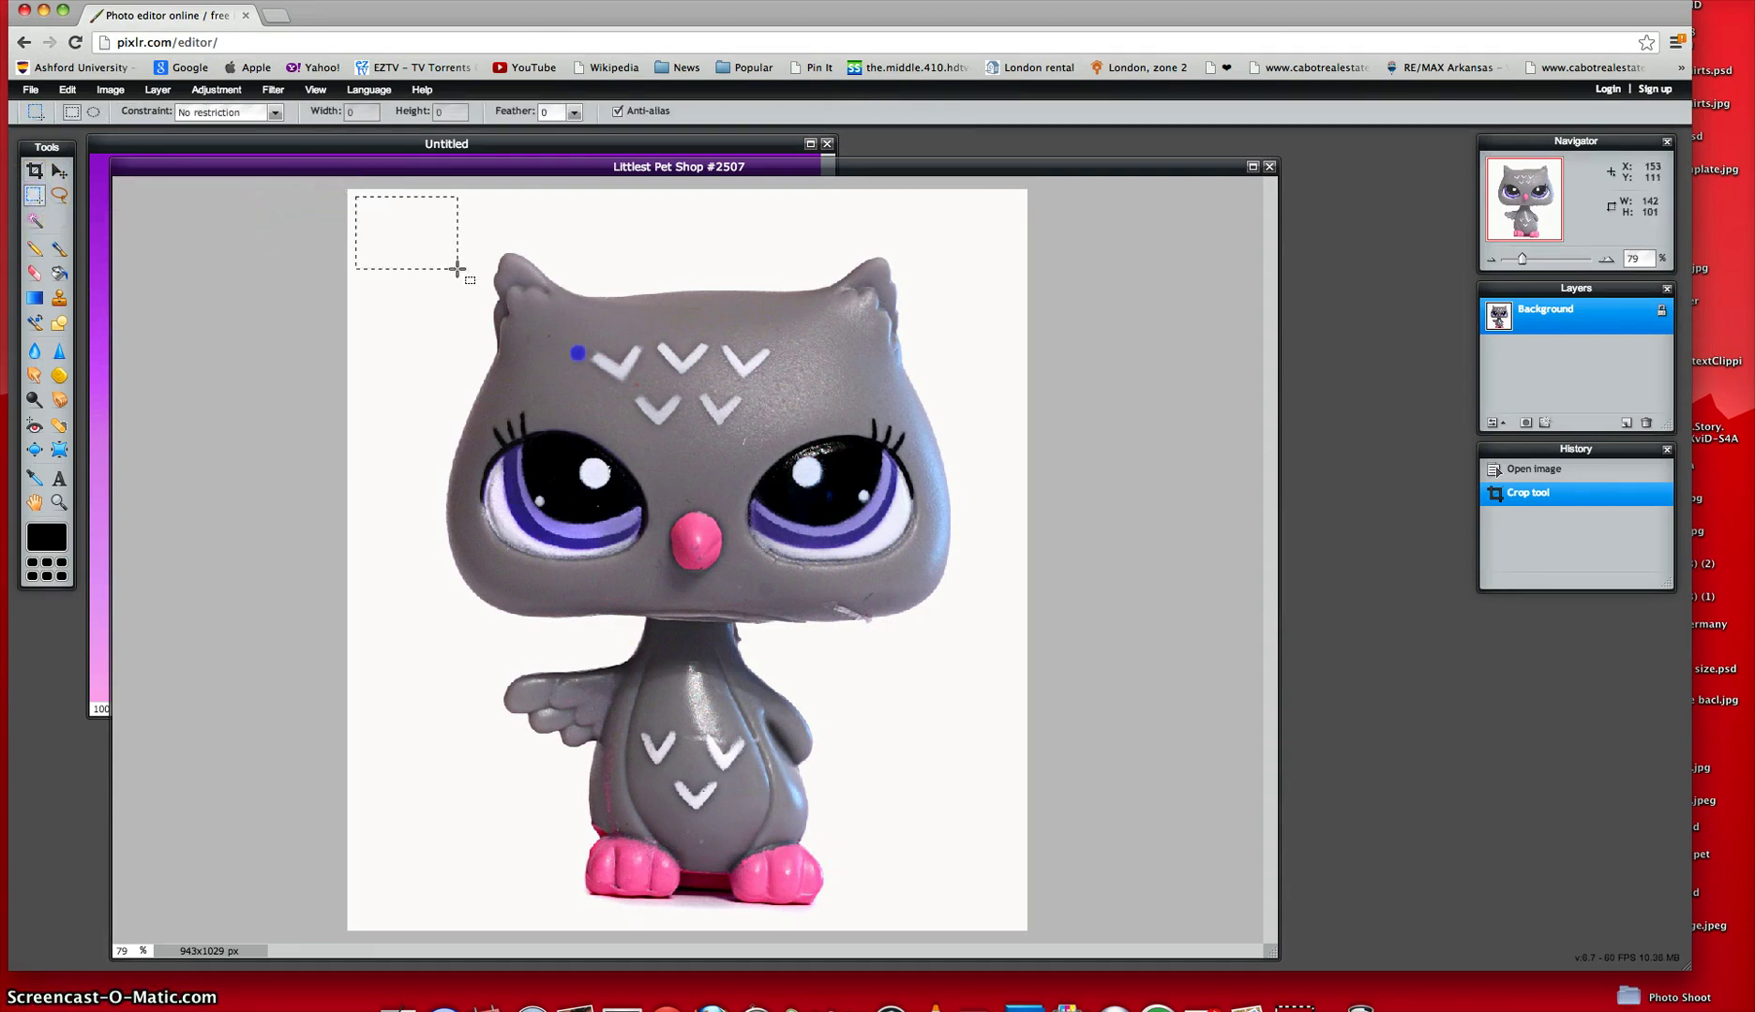
{"action": "left_click_drag", "start_coordinate": [457, 269], "coordinate": [887, 587]}
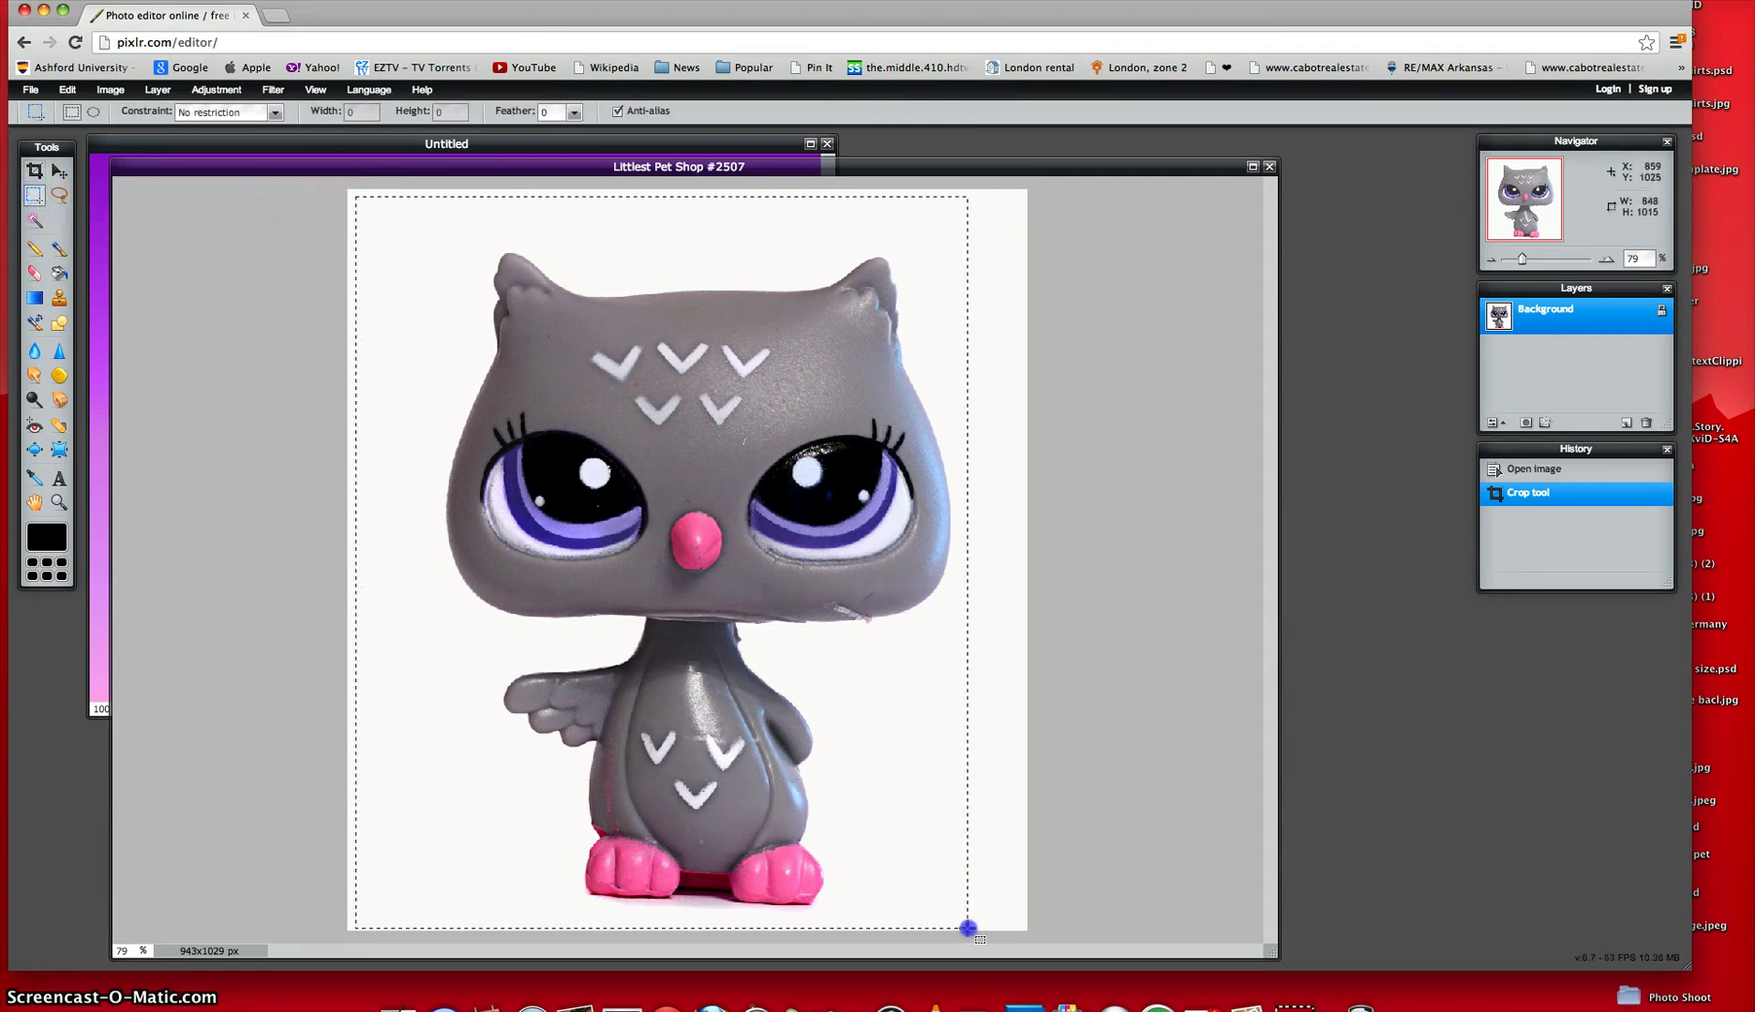
{"action": "left_click_drag", "start_coordinate": [968, 928], "coordinate": [969, 928]}
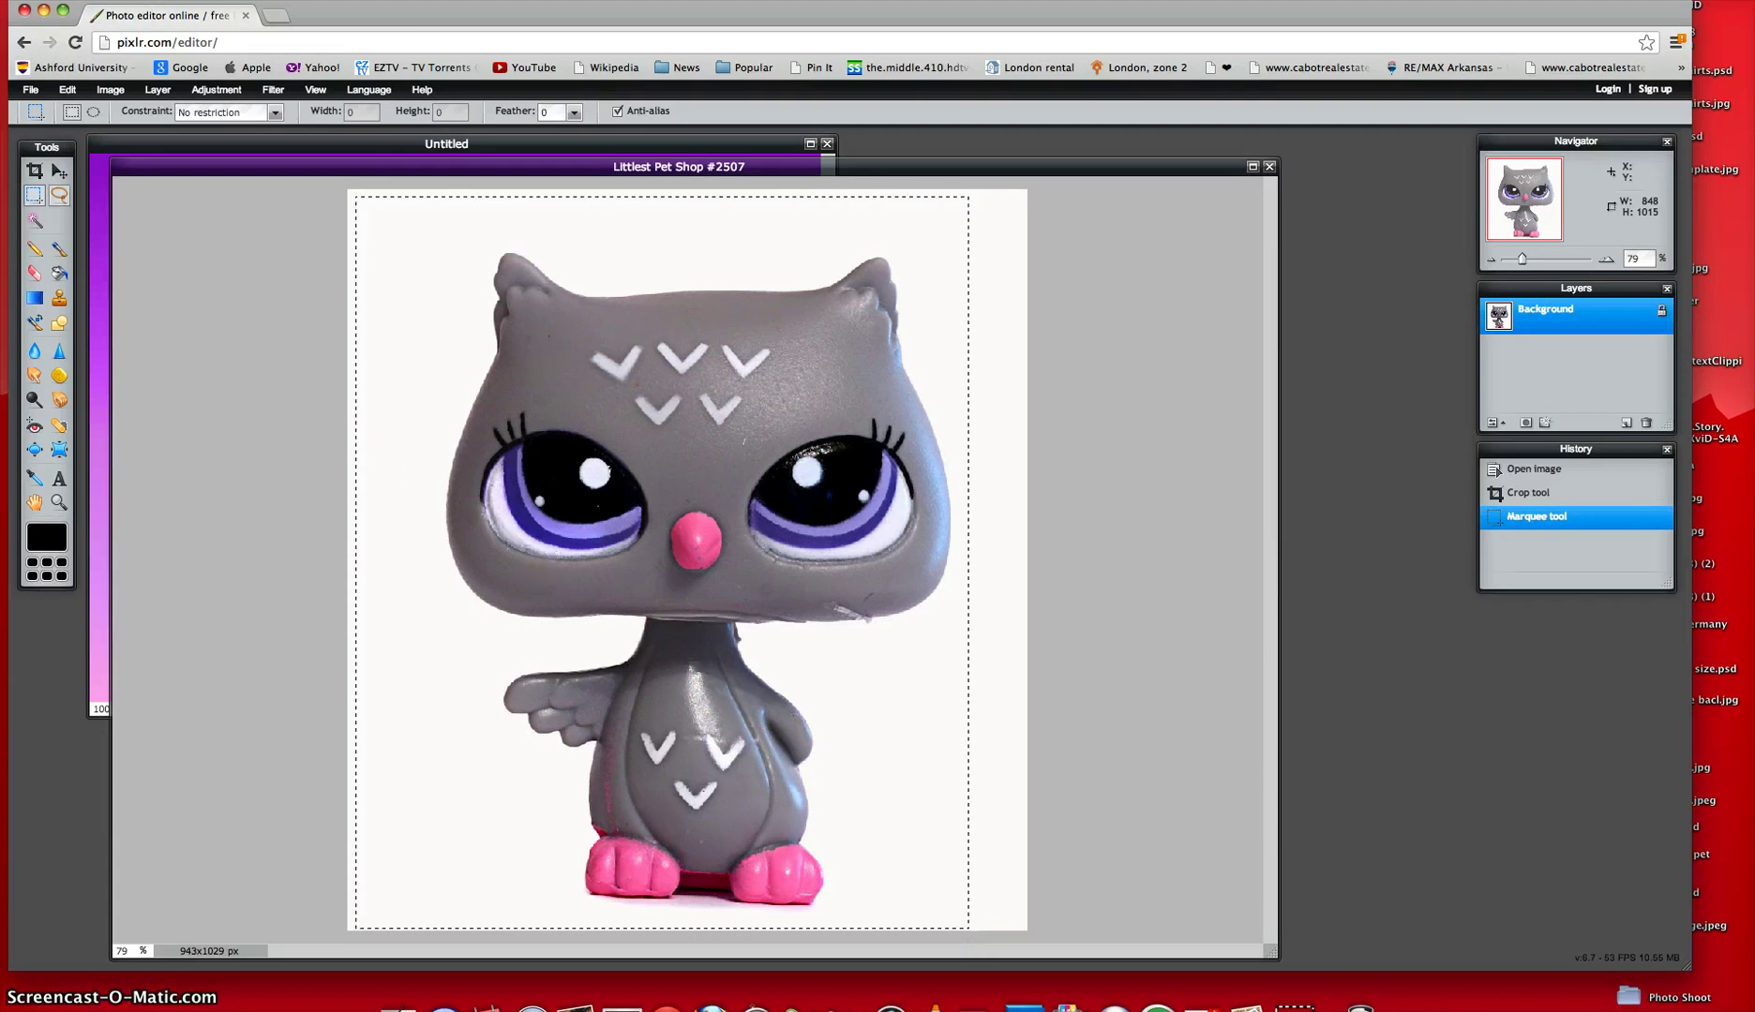
{"action": "left_click", "coordinate": [58, 172]}
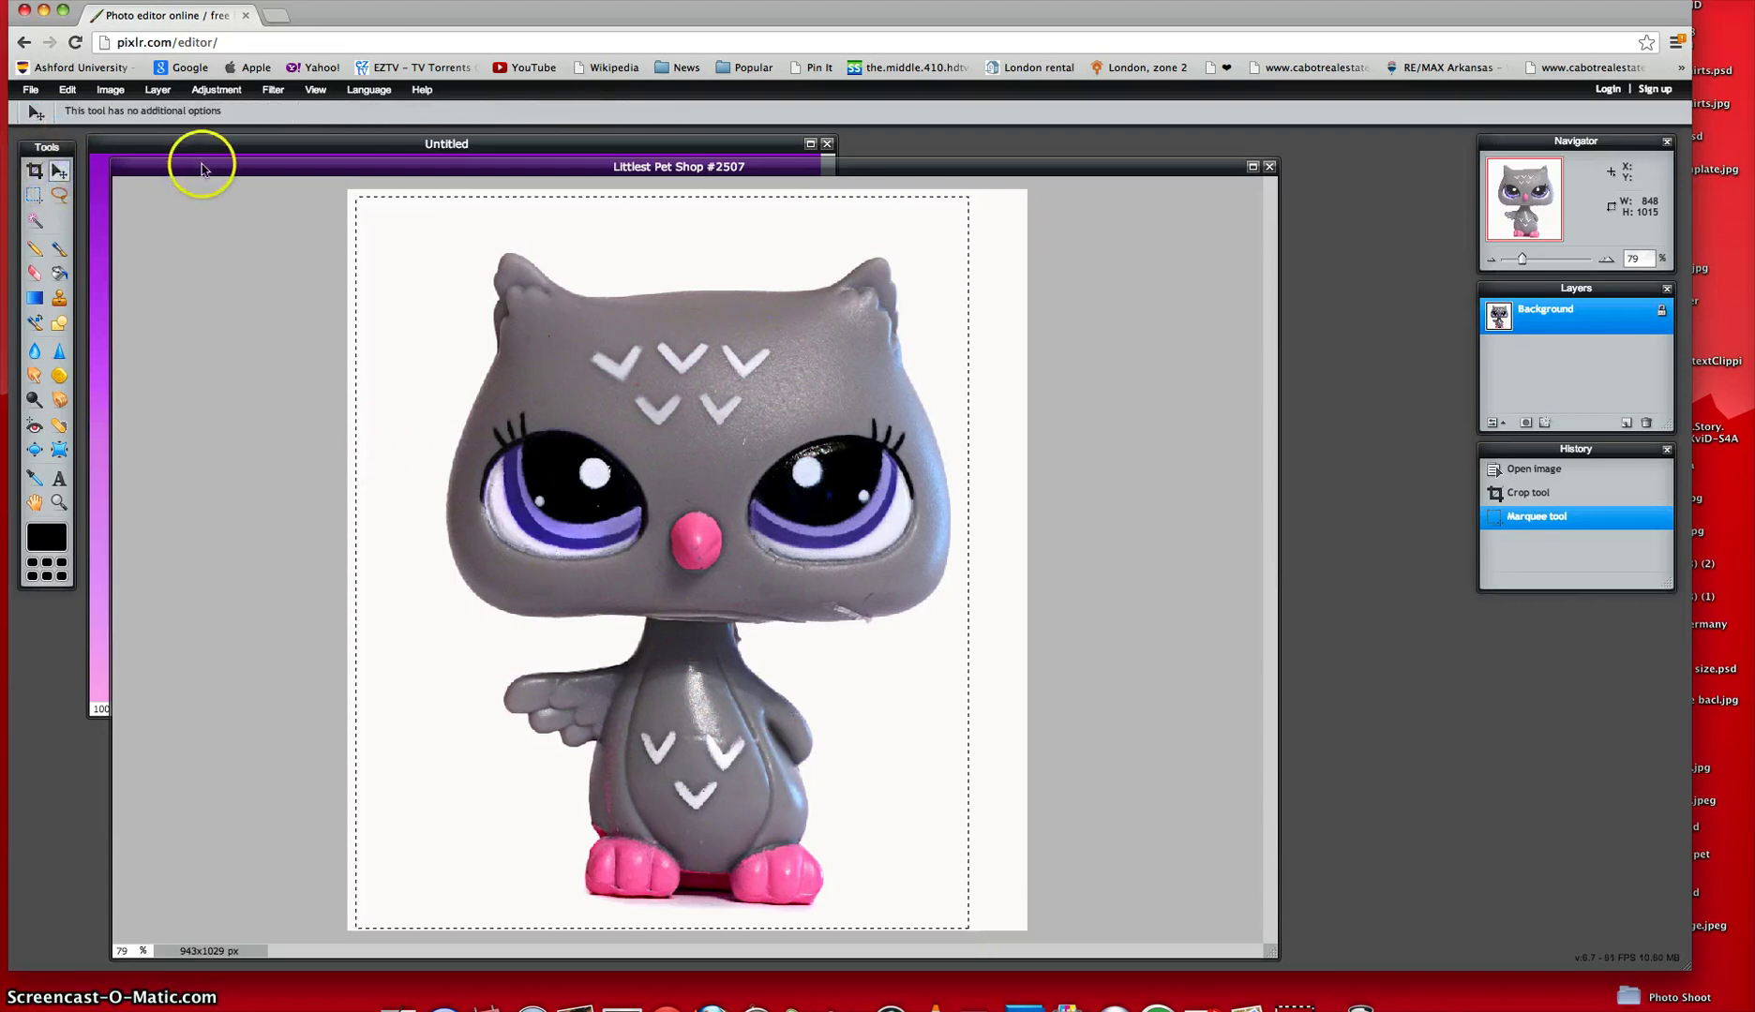
{"action": "left_click_drag", "start_coordinate": [202, 166], "coordinate": [880, 202]}
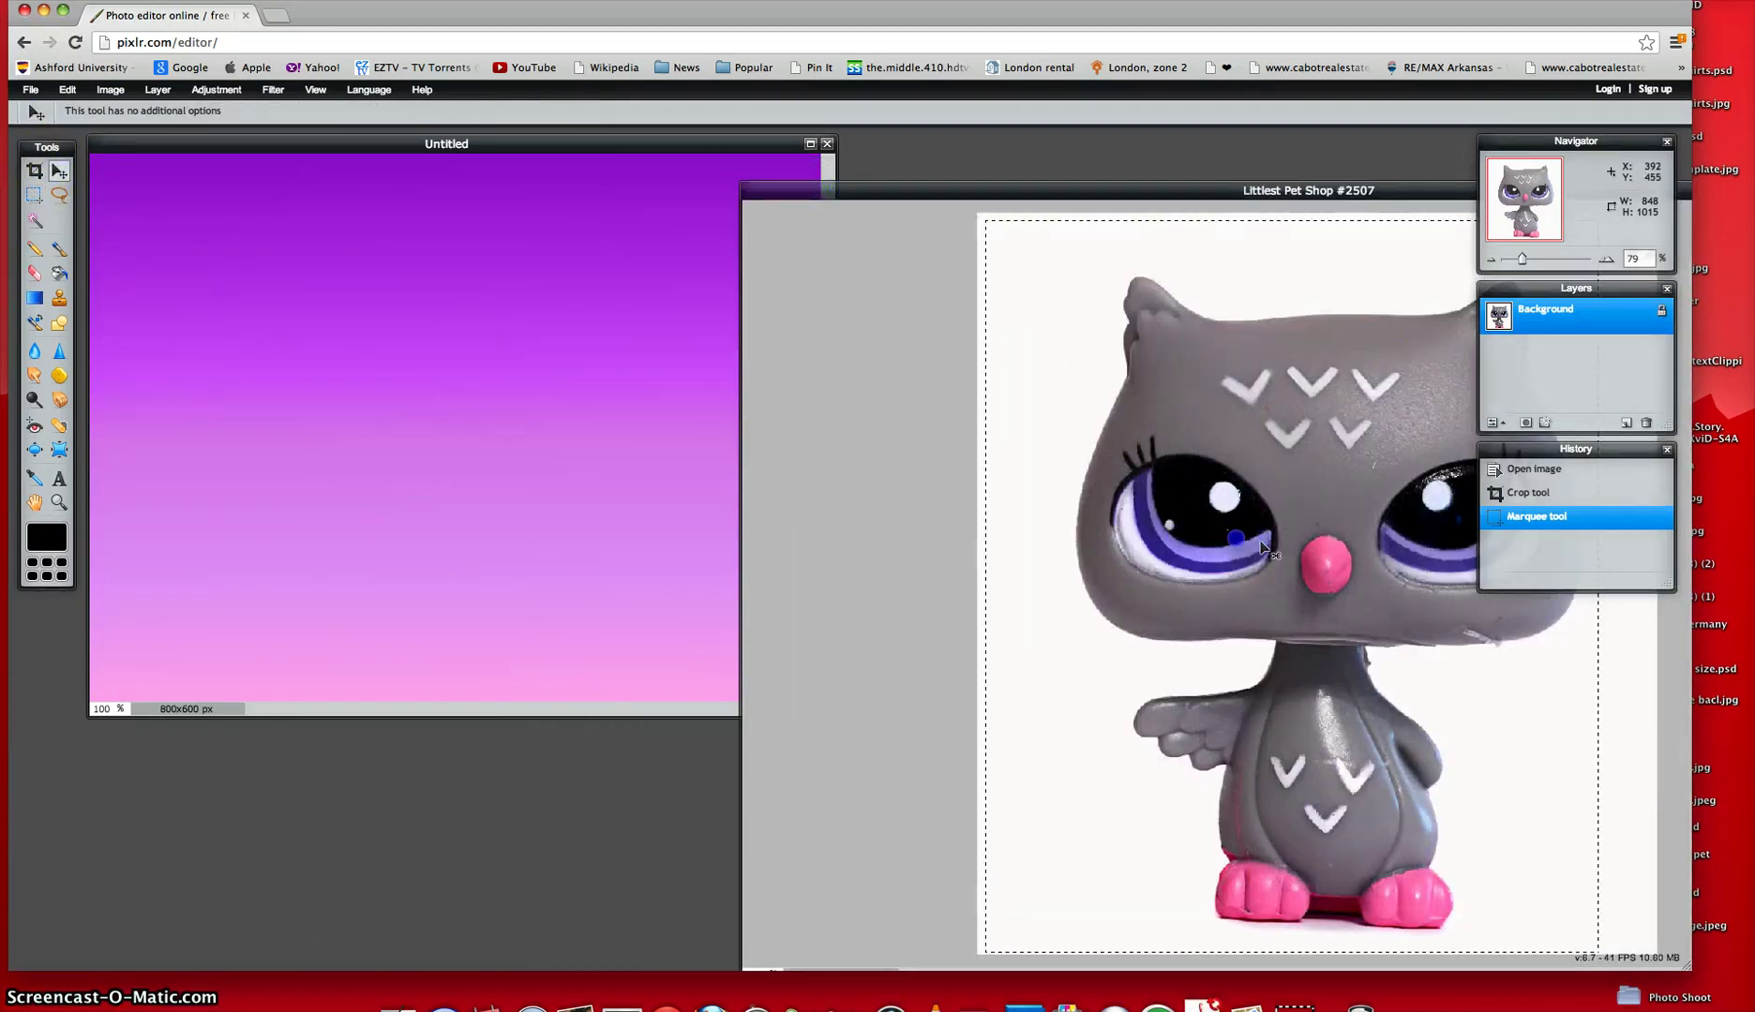
{"action": "left_click_drag", "start_coordinate": [1267, 548], "coordinate": [581, 403]}
{"action": "left_click_drag", "start_coordinate": [378, 397], "coordinate": [378, 398]}
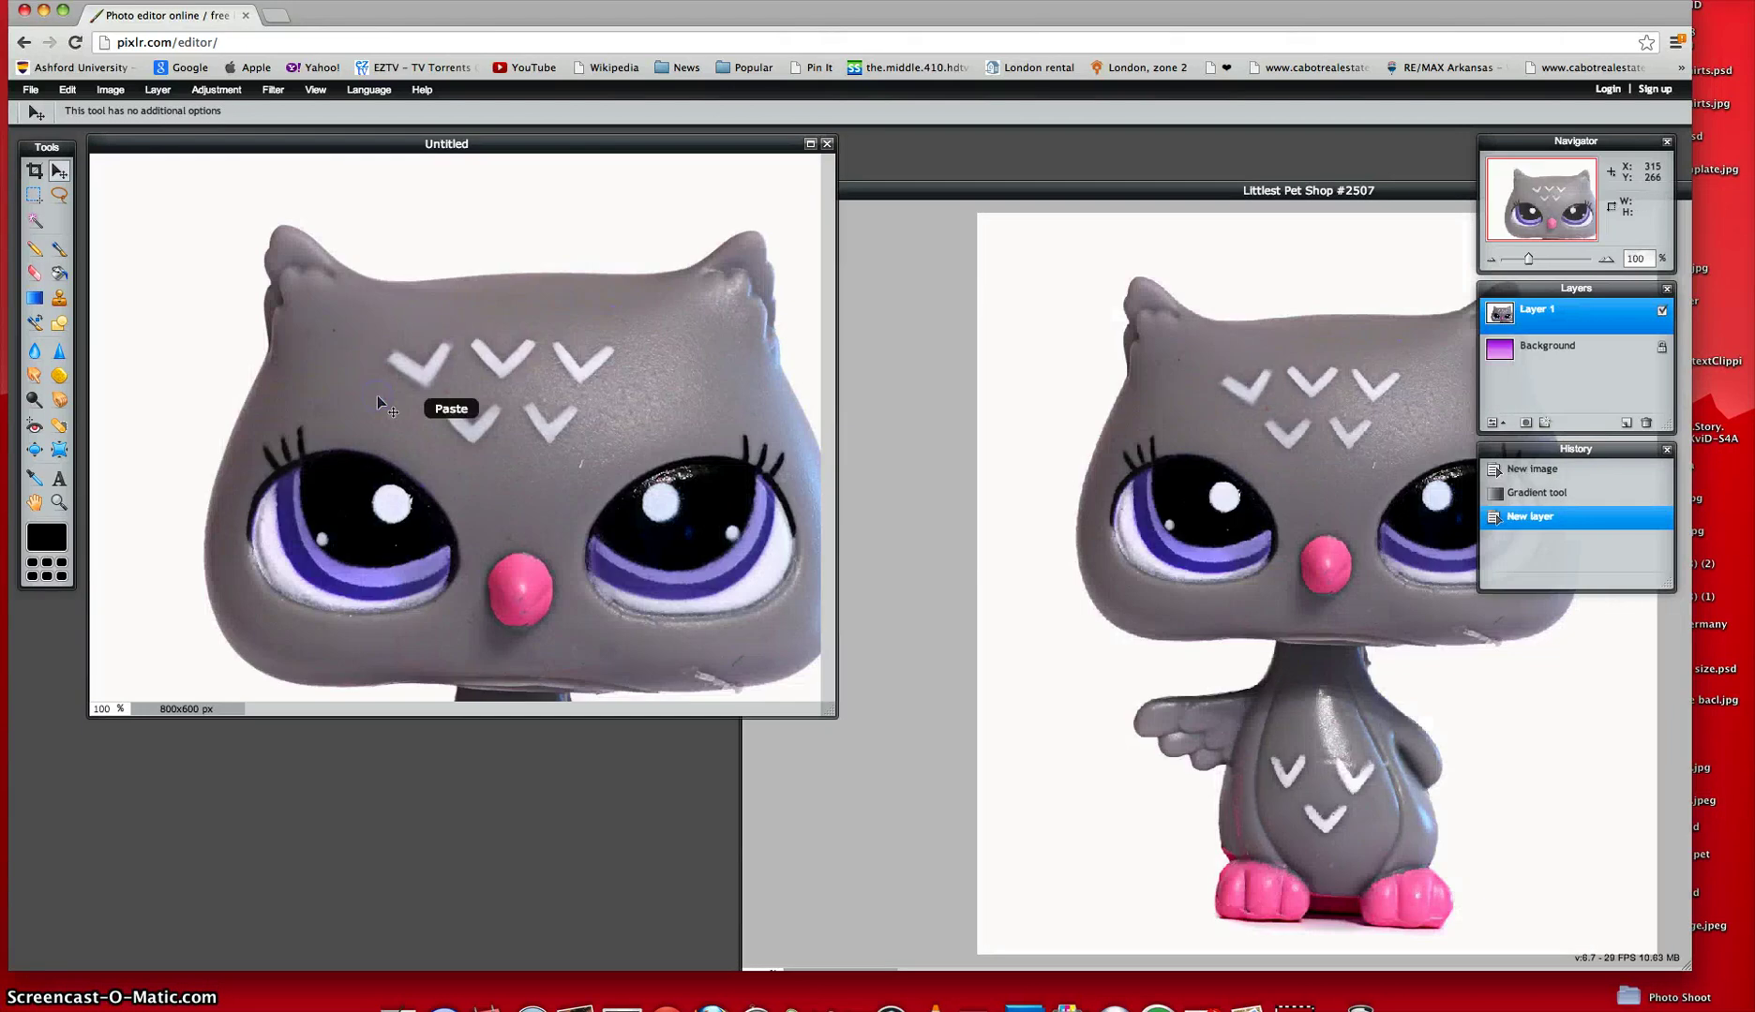
Close the owl photo window without saving.
{"action": "left_click_drag", "start_coordinate": [1132, 195], "coordinate": [662, 198]}
{"action": "left_click", "coordinate": [1429, 194]}
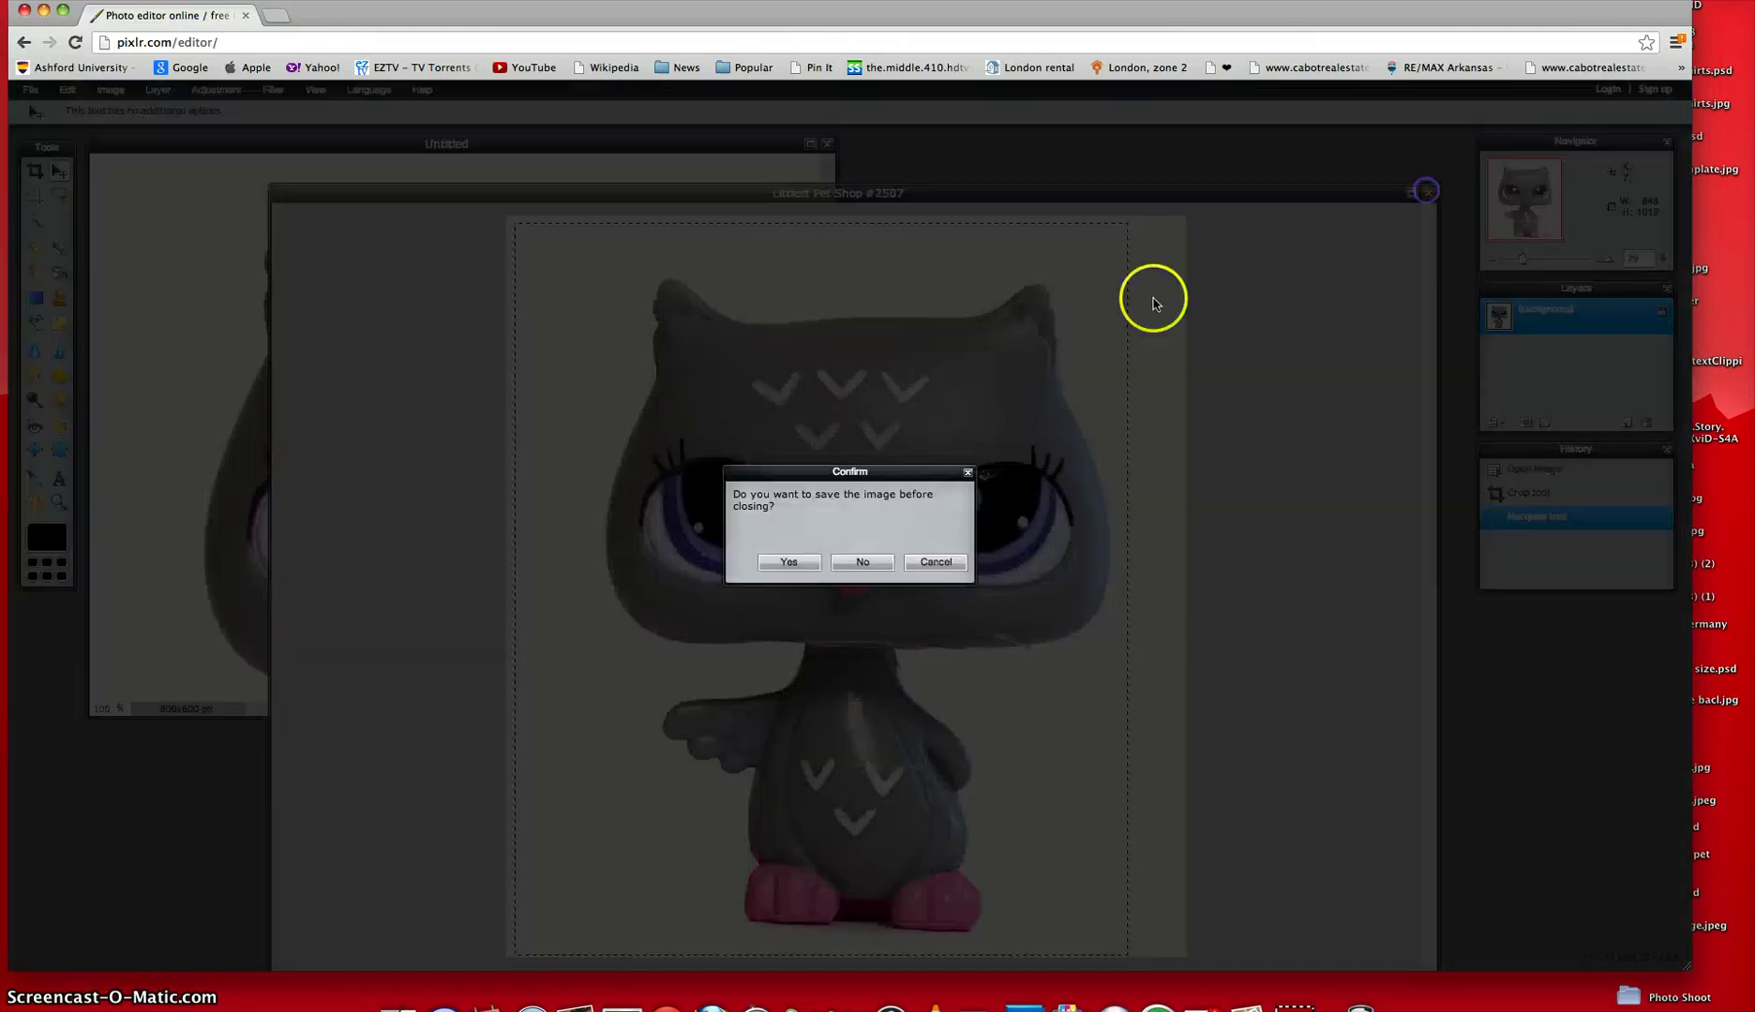
{"action": "left_click", "coordinate": [863, 562]}
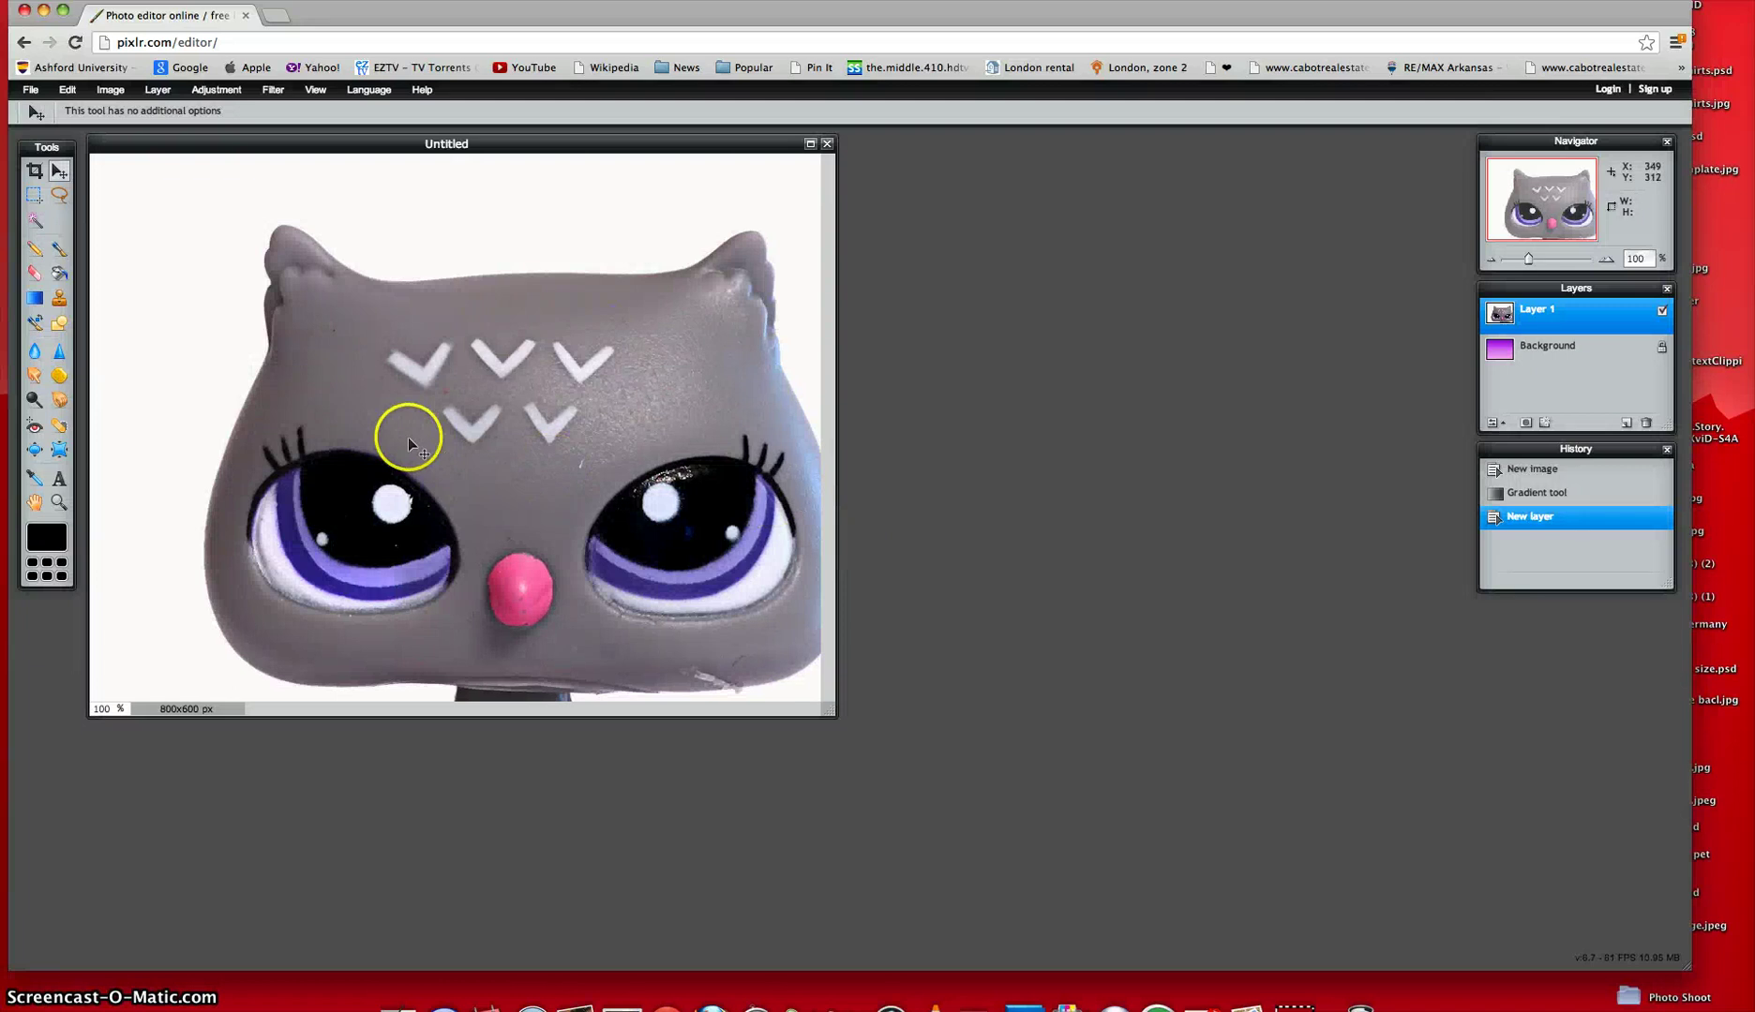
Shrink the owl layer with Edit > Free transform and nudge it into place on the canvas.
{"action": "left_click_drag", "start_coordinate": [483, 567], "coordinate": [495, 500]}
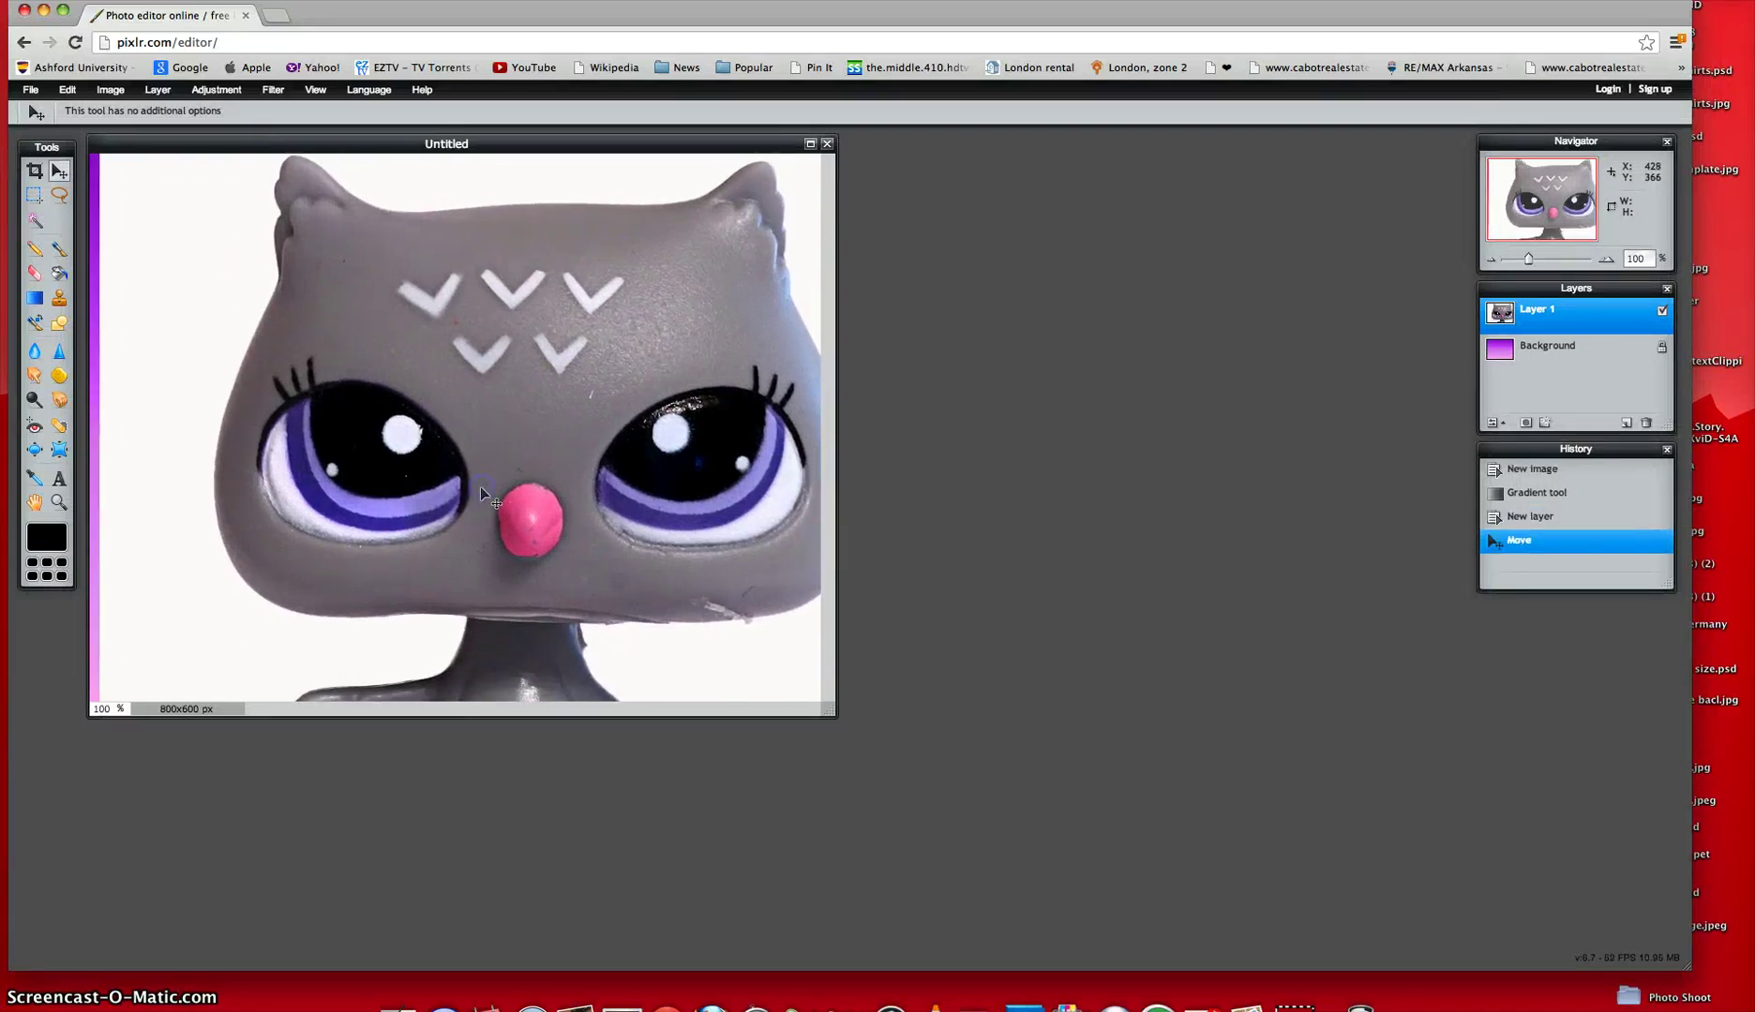
{"action": "left_click", "coordinate": [79, 89]}
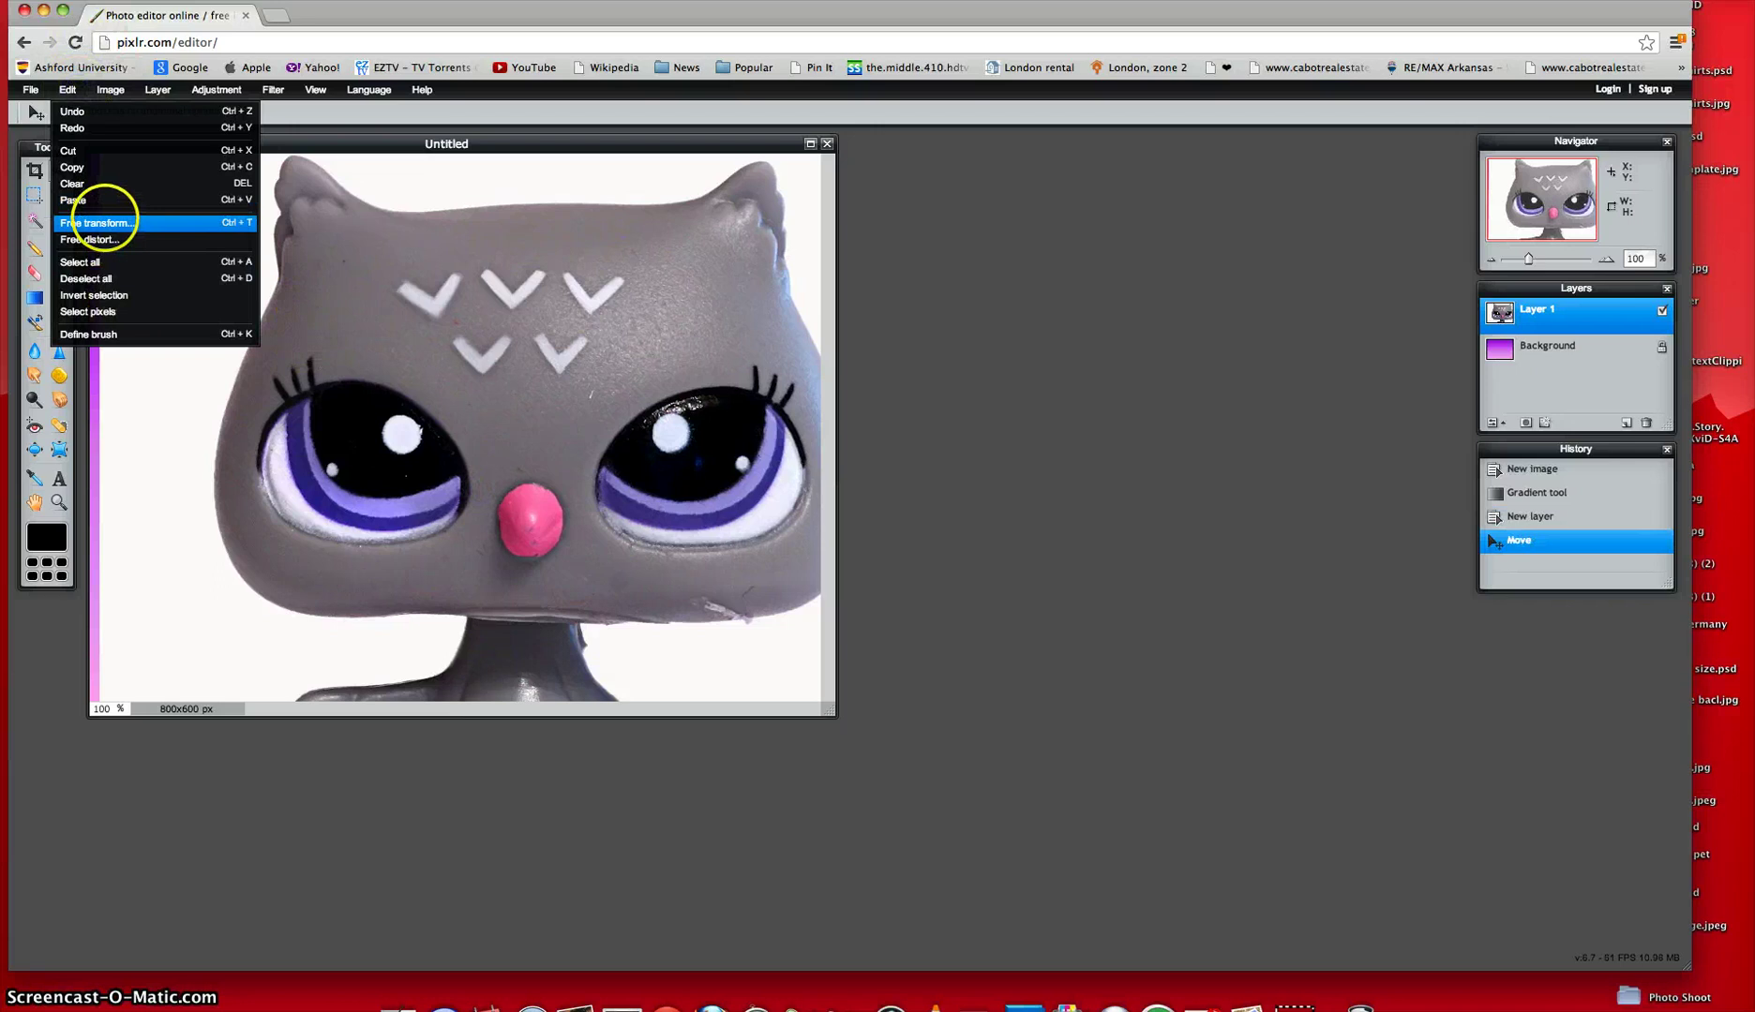
{"action": "left_click", "coordinate": [95, 223]}
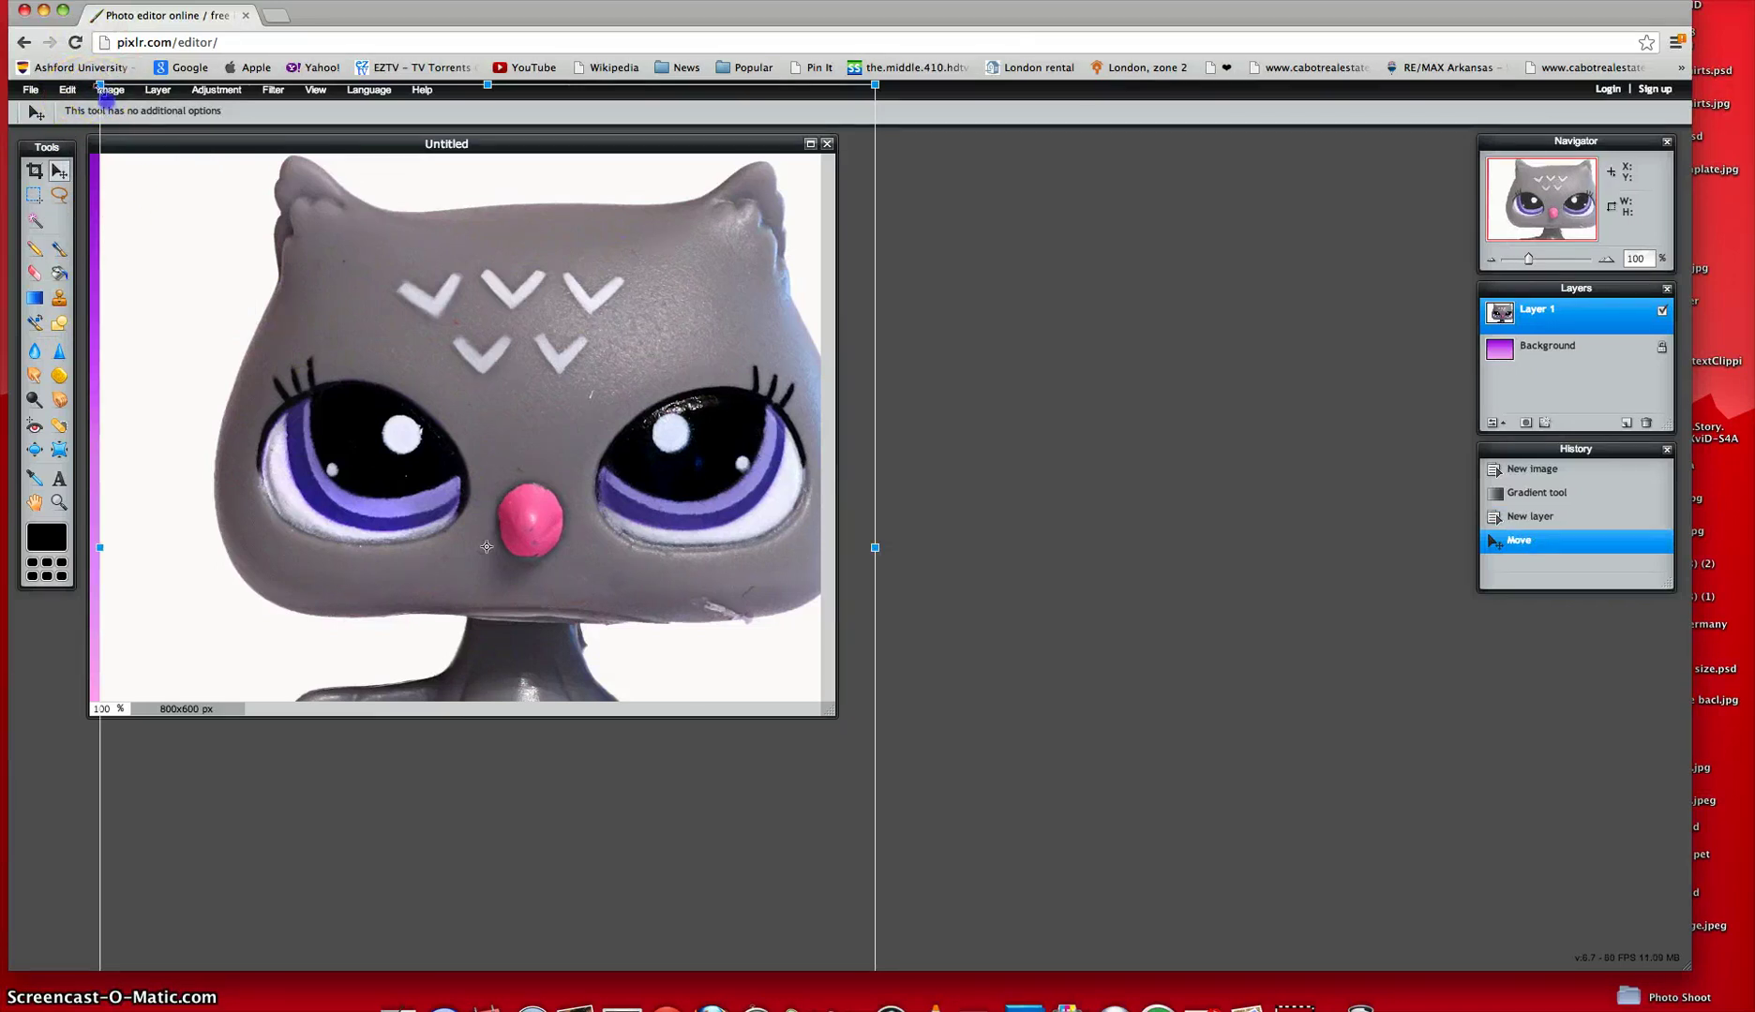
{"action": "left_click_drag", "start_coordinate": [105, 97], "coordinate": [116, 125]}
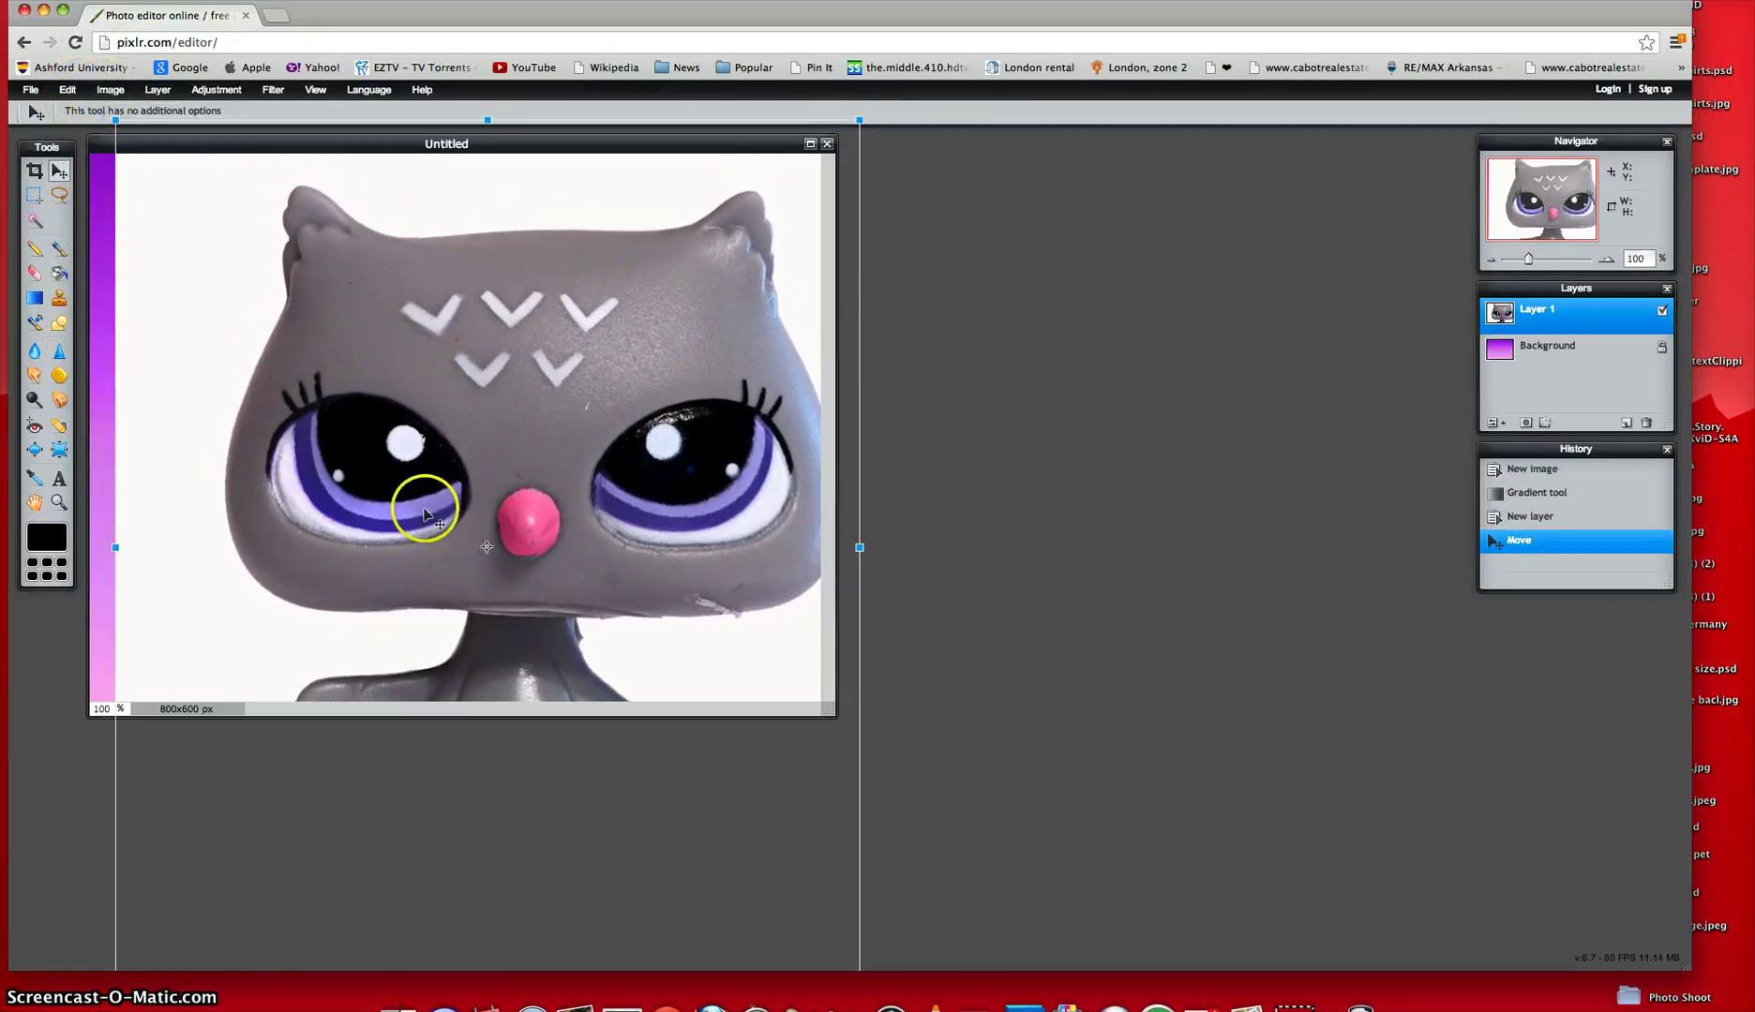
{"action": "left_click", "coordinate": [940, 377]}
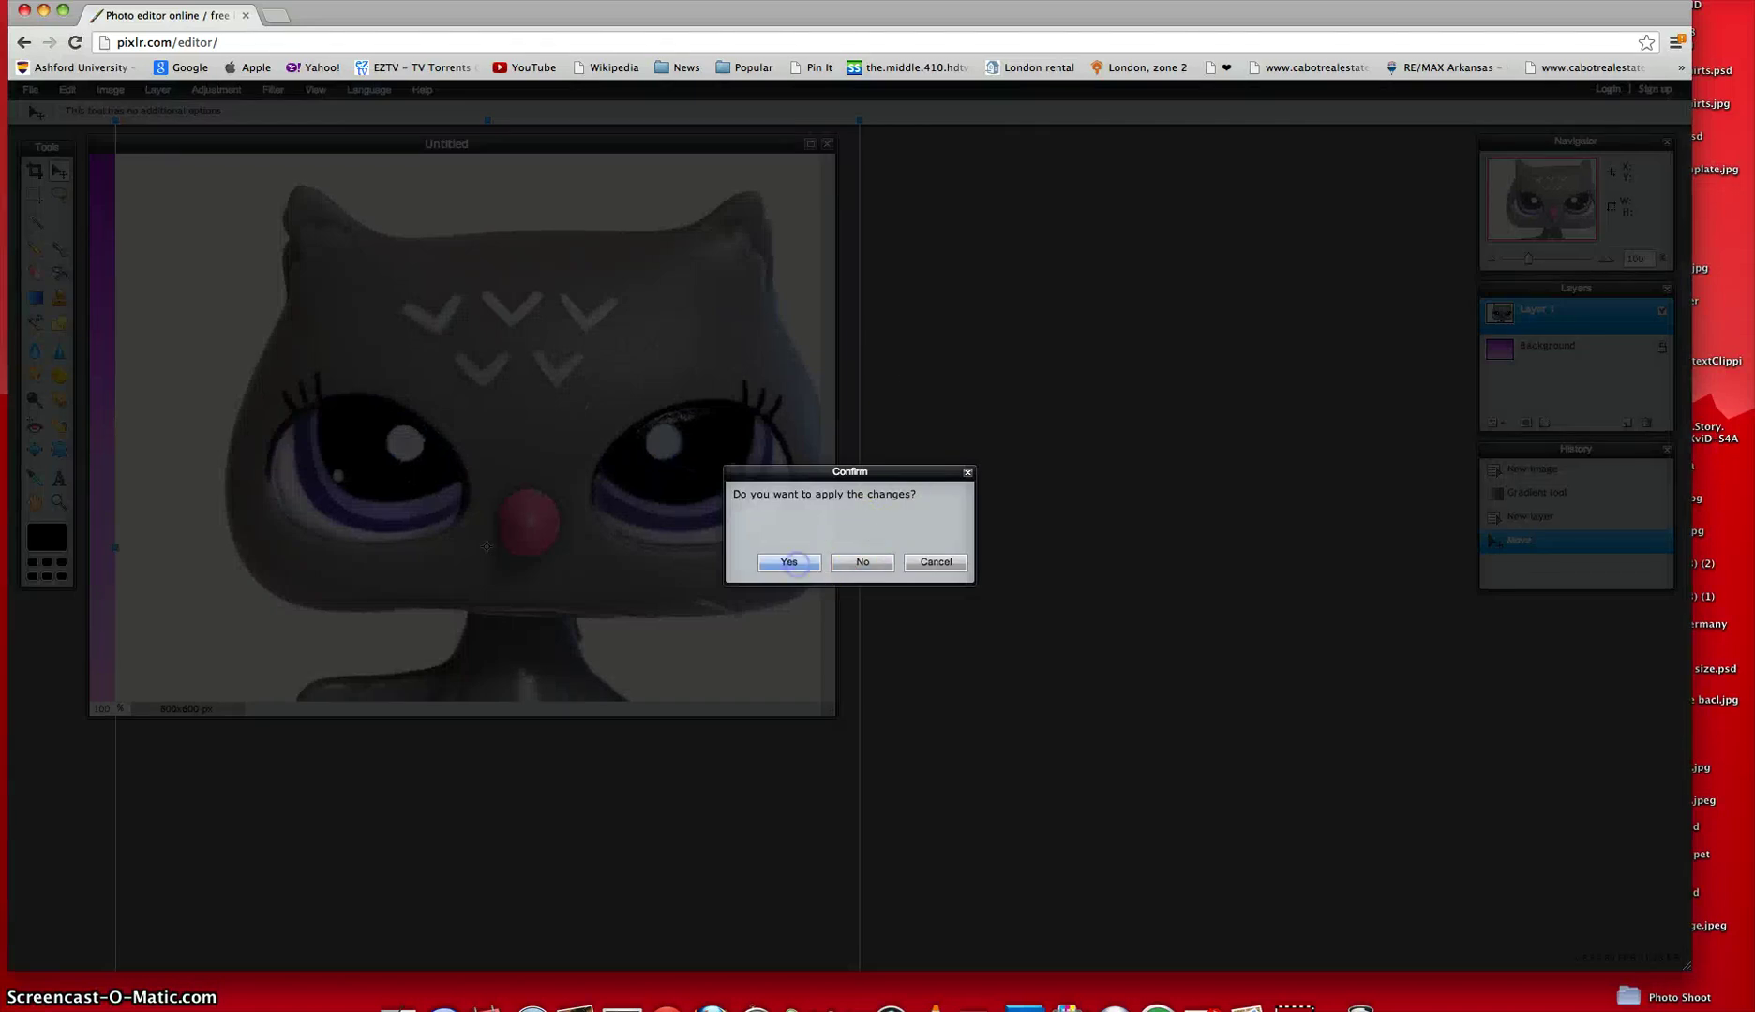
{"action": "left_click", "coordinate": [788, 562]}
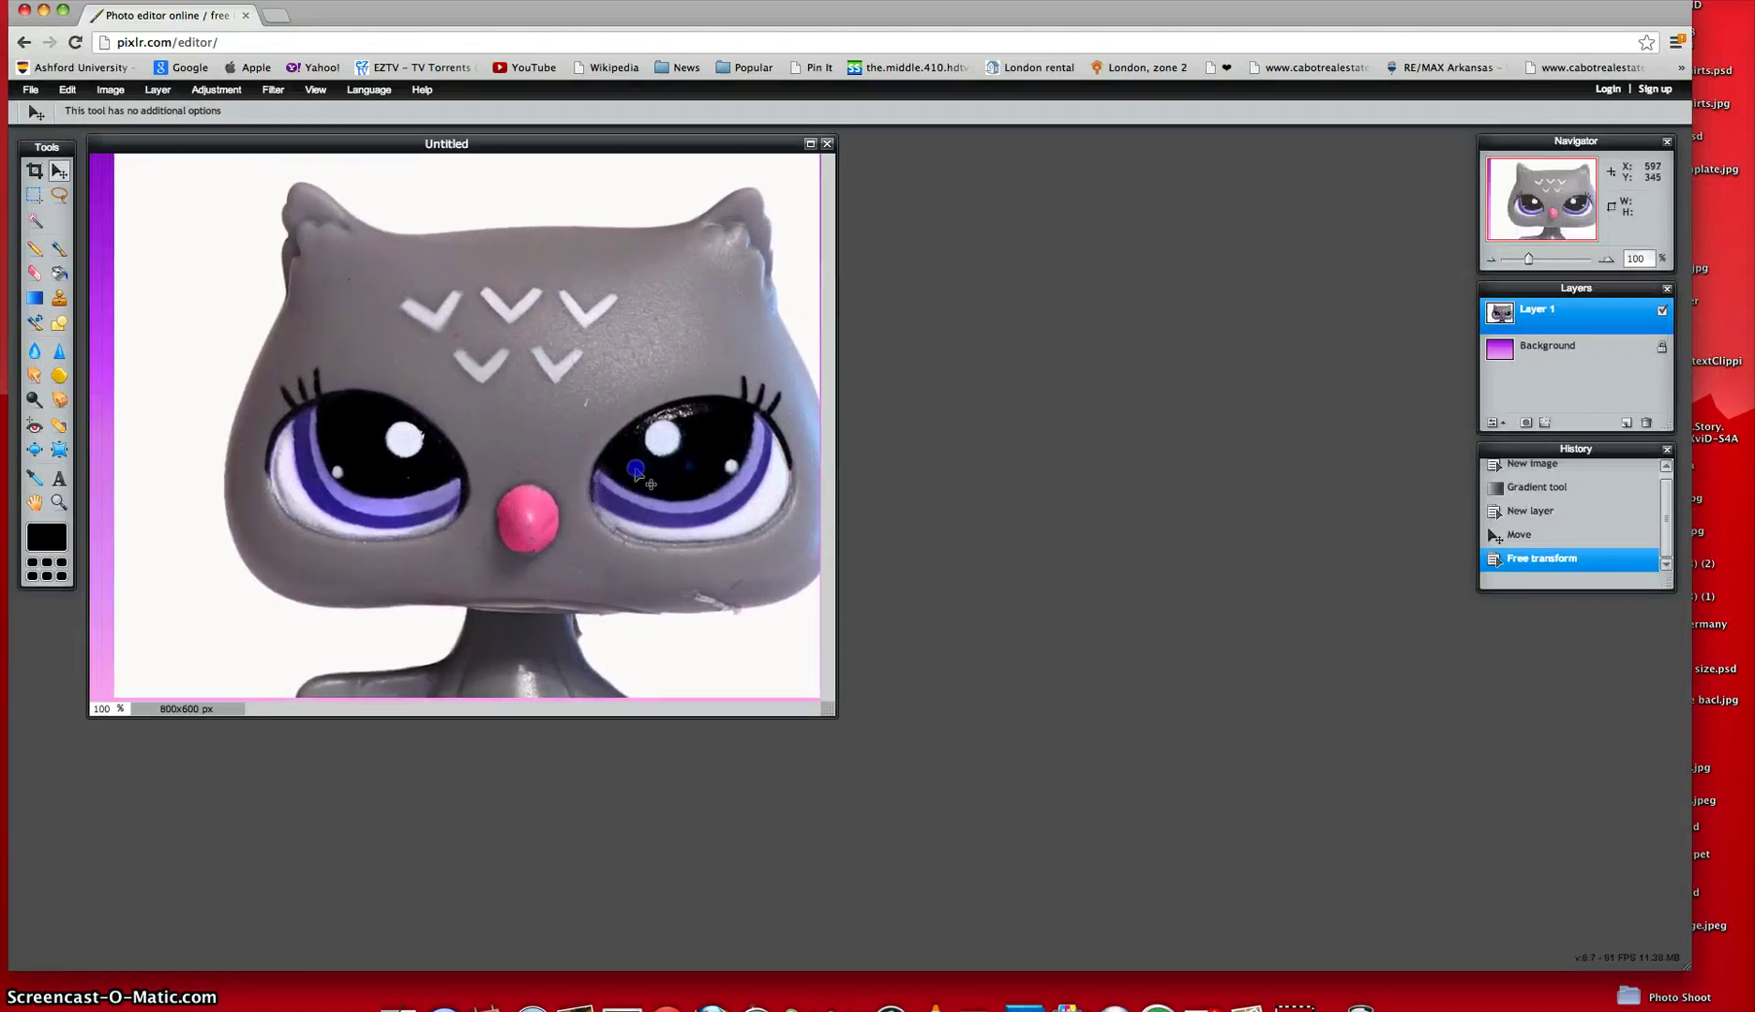
{"action": "left_click_drag", "start_coordinate": [633, 471], "coordinate": [628, 476]}
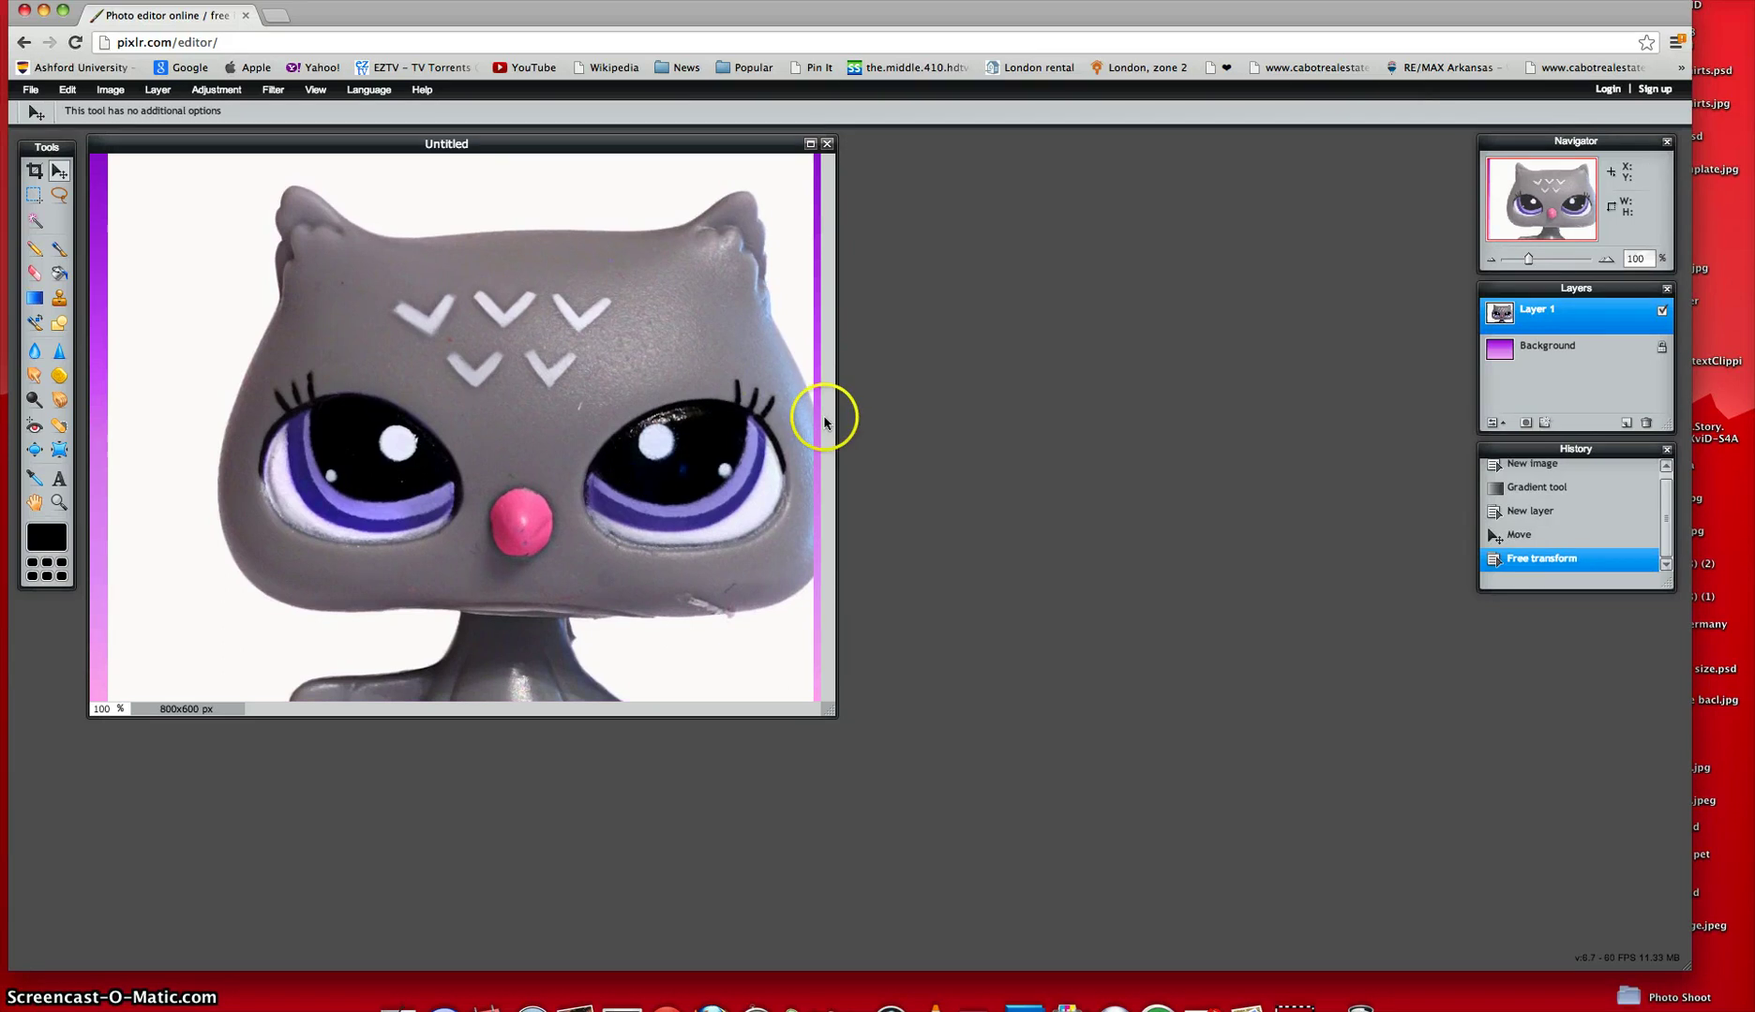
{"action": "left_click_drag", "start_coordinate": [735, 449], "coordinate": [741, 454]}
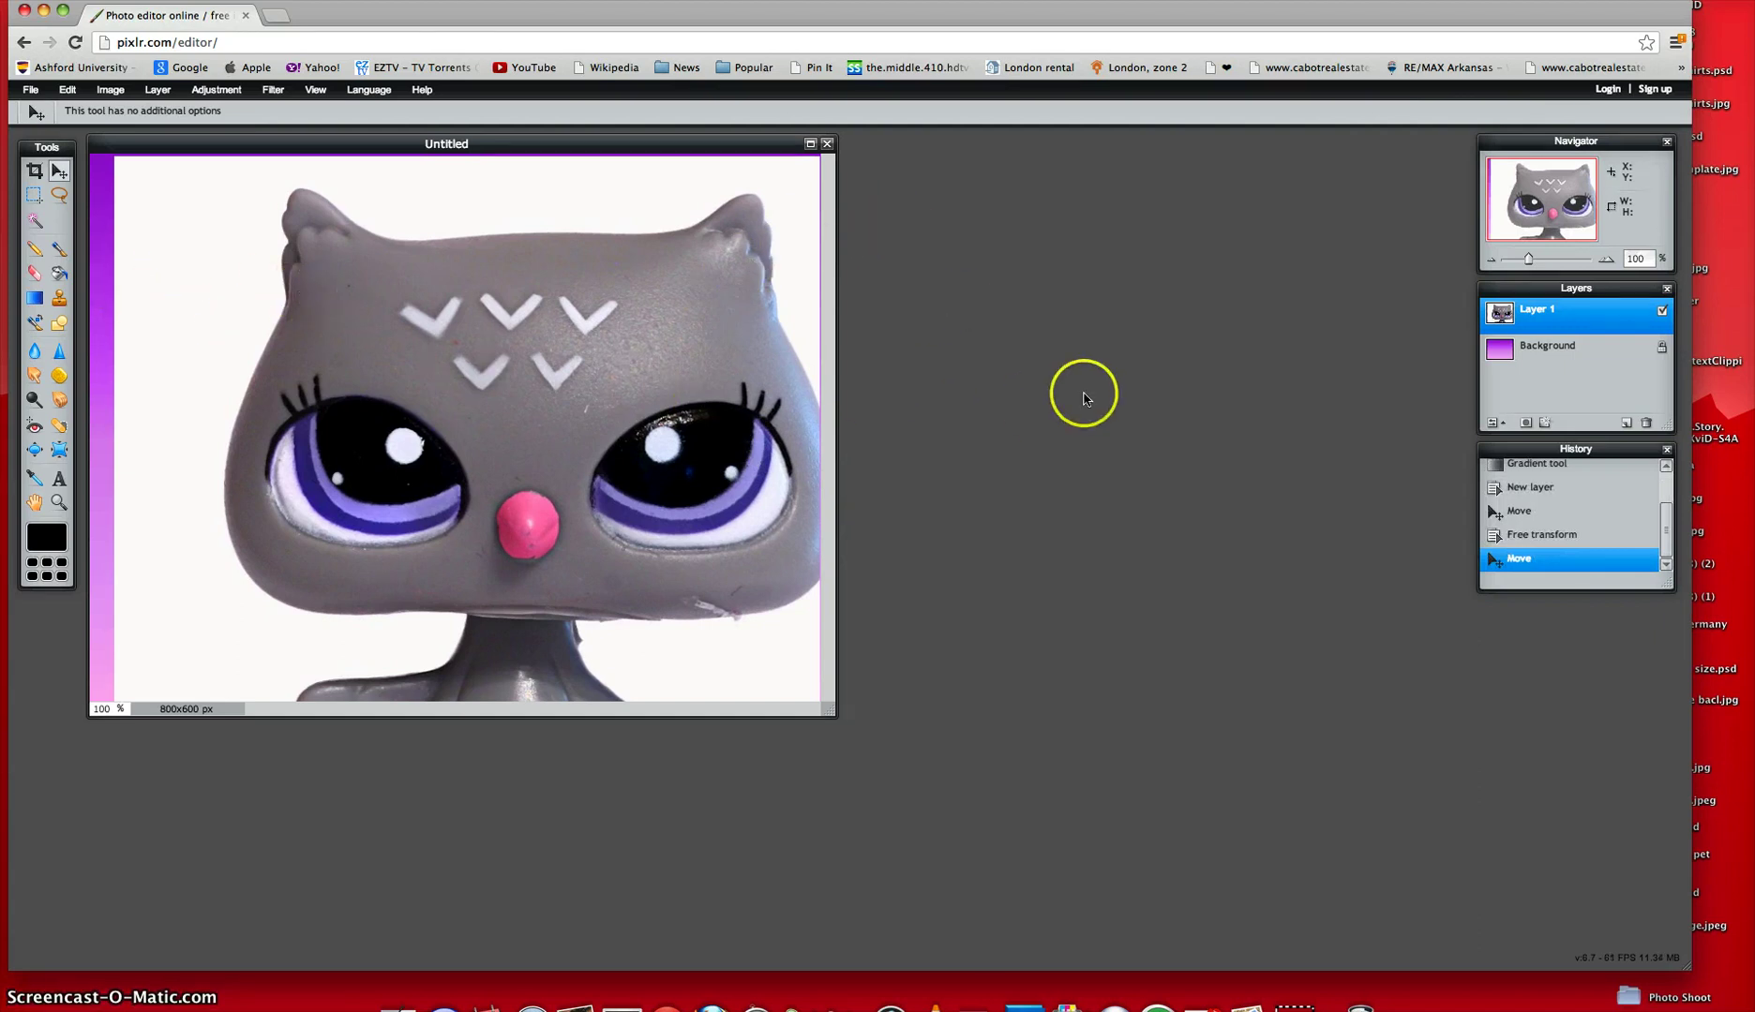
Select the white backdrop and erase the strip above the owl's head with a 200 px eraser.
{"action": "left_click", "coordinate": [34, 223]}
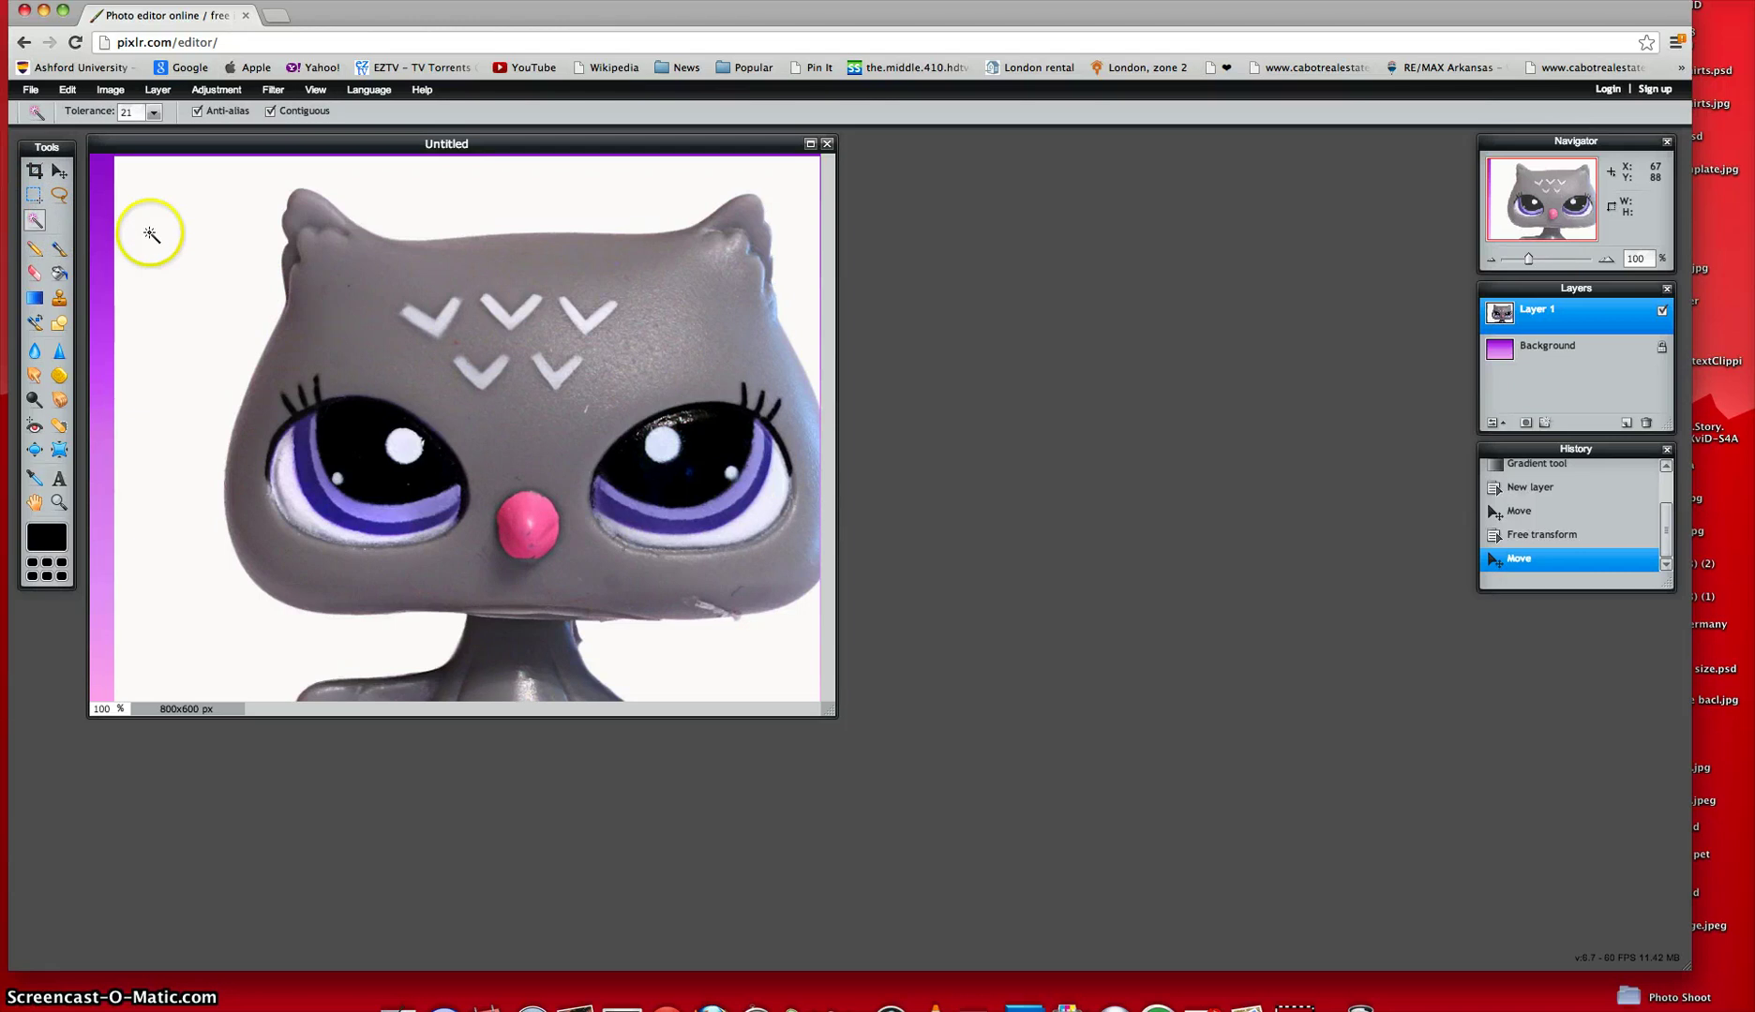
{"action": "left_click", "coordinate": [187, 241]}
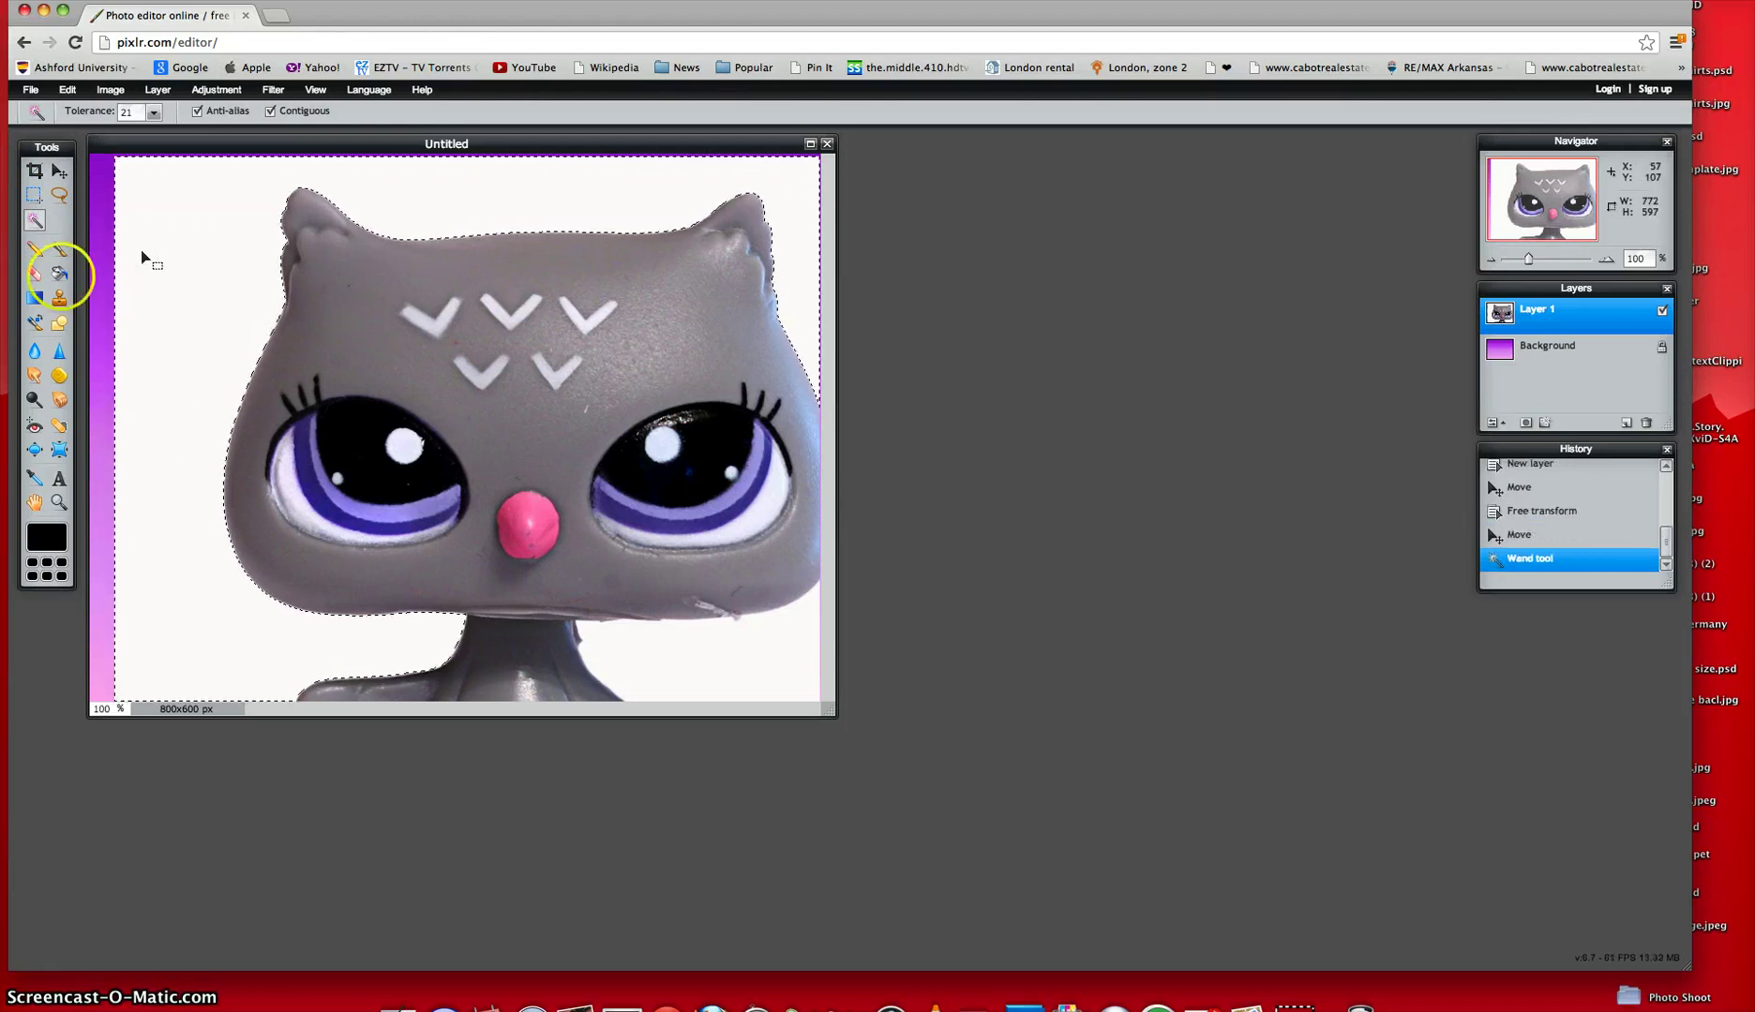
{"action": "left_click", "coordinate": [34, 273]}
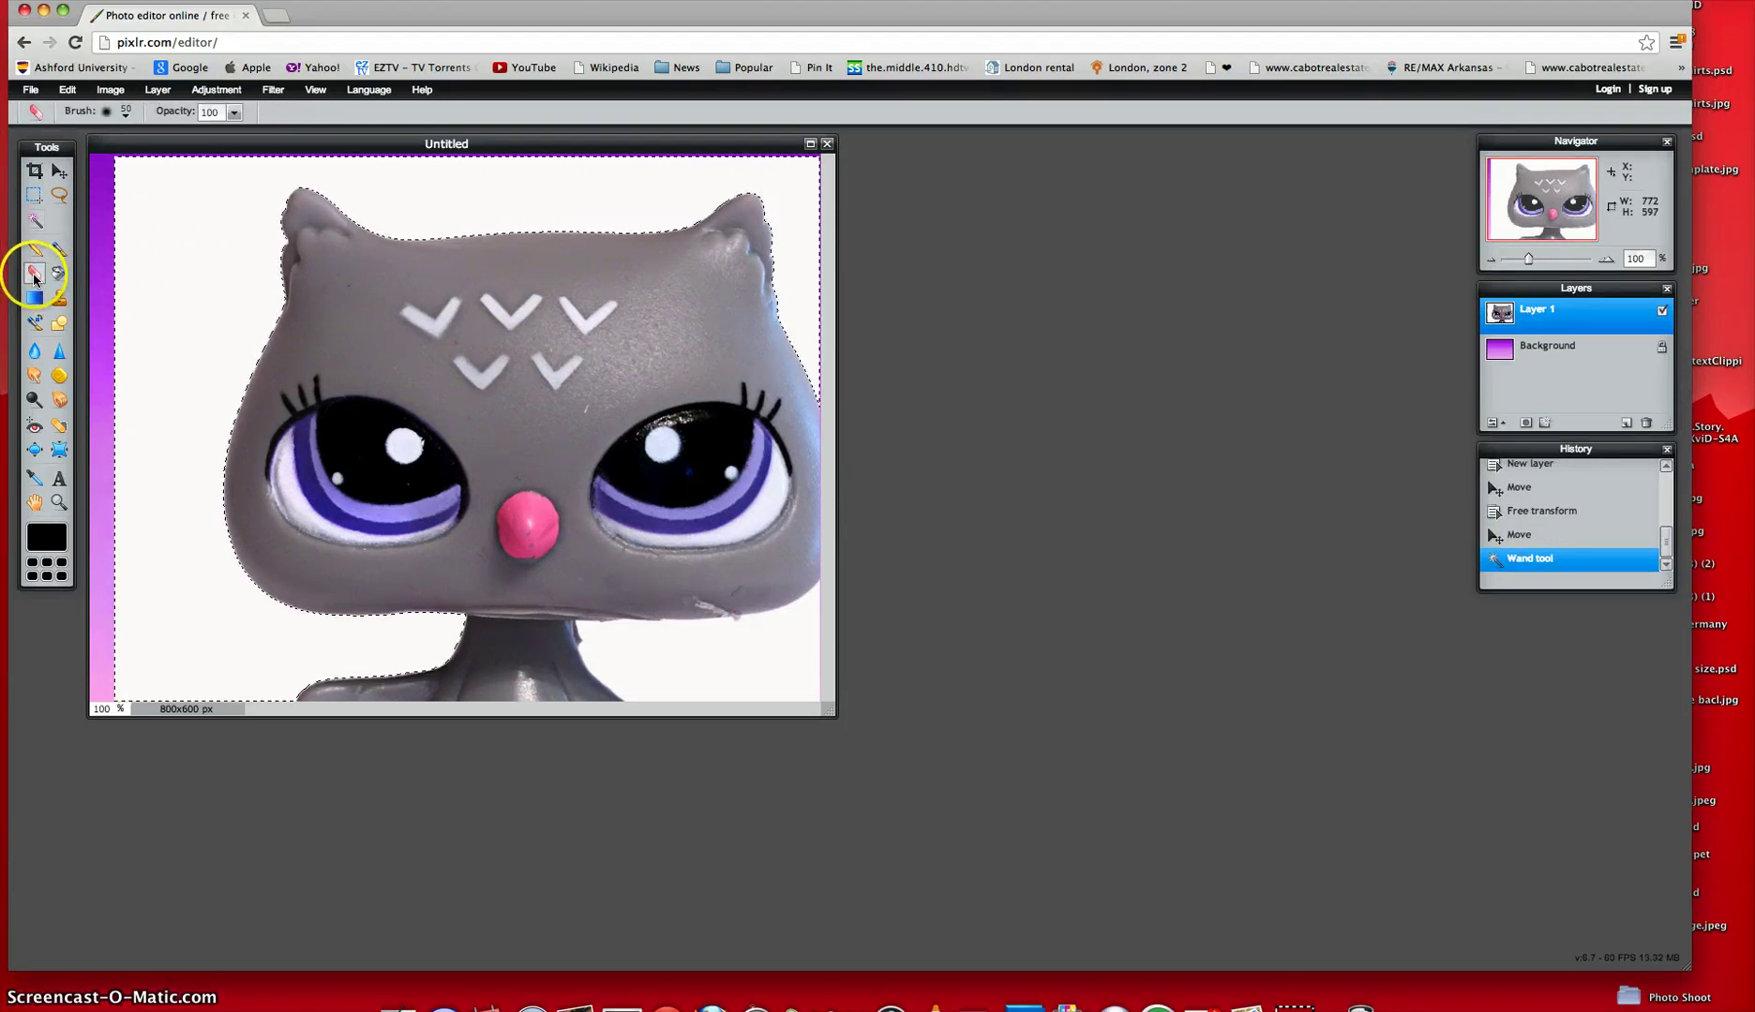
{"action": "left_click", "coordinate": [126, 112]}
{"action": "left_click", "coordinate": [396, 157]}
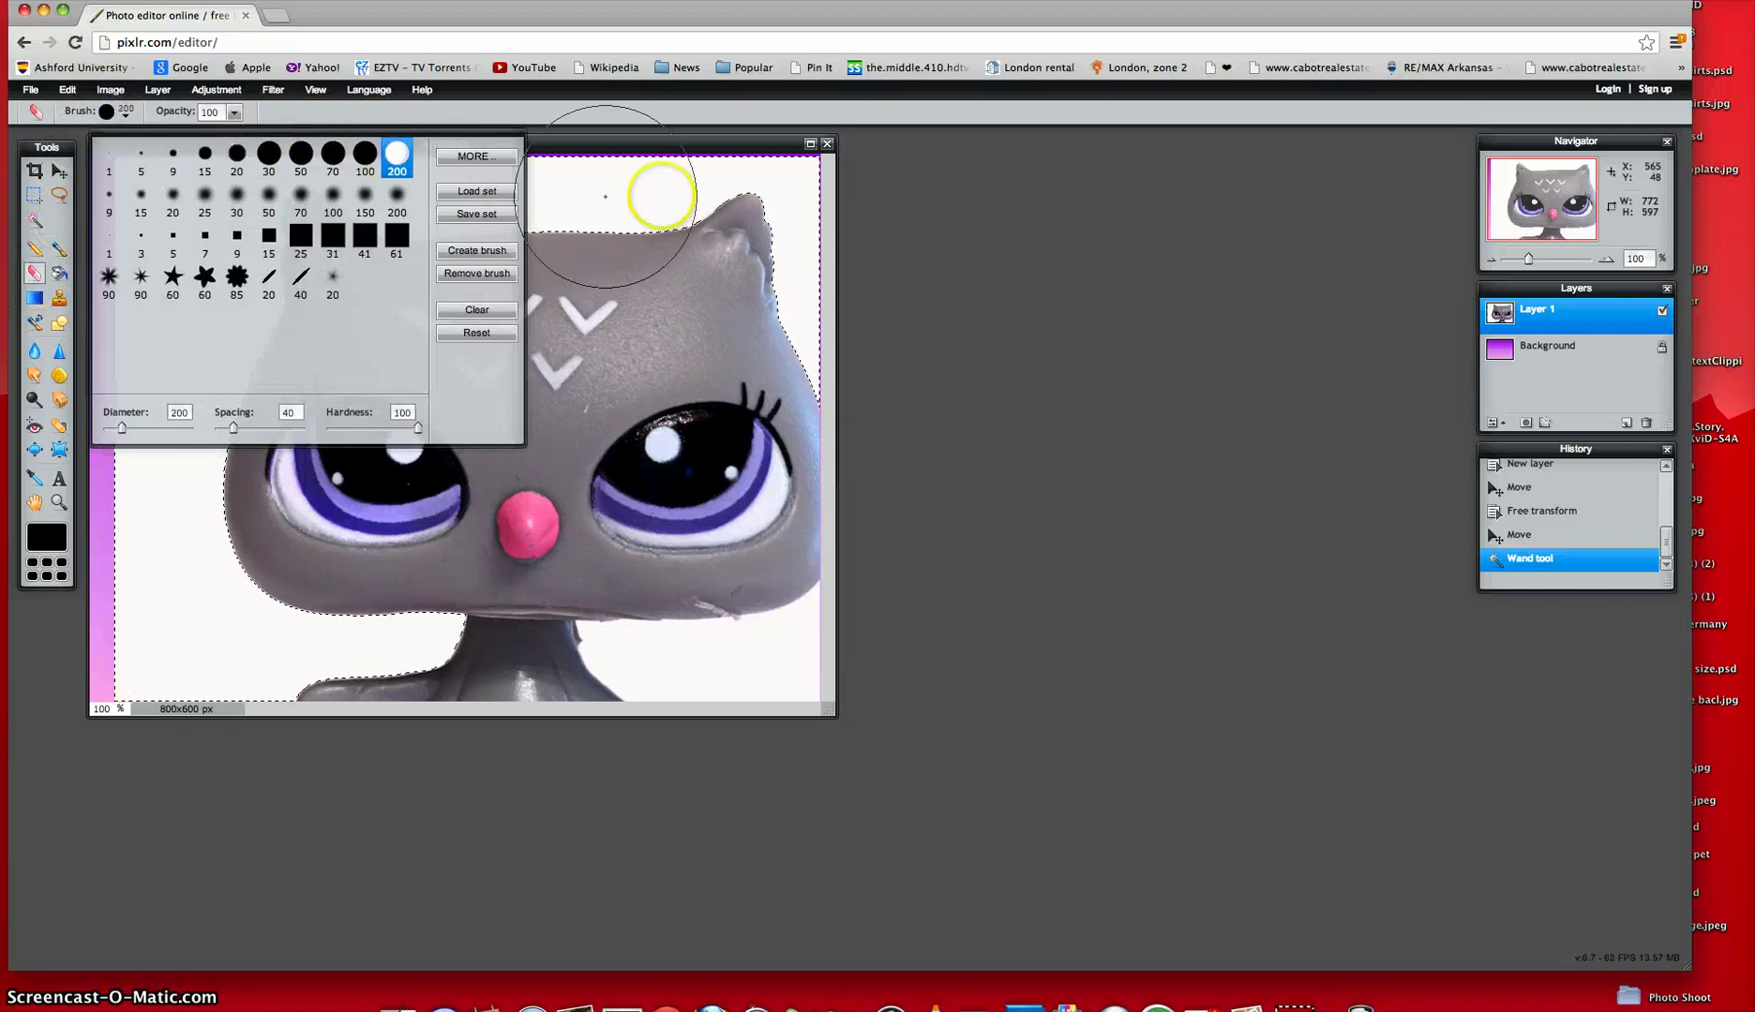
{"action": "left_click", "coordinate": [705, 195]}
{"action": "mouse_move", "coordinate": [705, 195]}
{"action": "left_mouse_down"}
{"action": "mouse_move", "coordinate": [128, 195]}
{"action": "mouse_move", "coordinate": [107, 243]}
{"action": "mouse_move", "coordinate": [134, 298]}
{"action": "mouse_move", "coordinate": [297, 321]}
{"action": "mouse_move", "coordinate": [314, 351]}
{"action": "mouse_move", "coordinate": [274, 429]}
{"action": "mouse_move", "coordinate": [129, 451]}
{"action": "mouse_move", "coordinate": [138, 570]}
{"action": "mouse_move", "coordinate": [348, 787]}
{"action": "mouse_move", "coordinate": [359, 771]}
{"action": "mouse_move", "coordinate": [314, 662]}
{"action": "mouse_move", "coordinate": [299, 698]}
{"action": "mouse_move", "coordinate": [413, 679]}
{"action": "mouse_move", "coordinate": [315, 641]}
{"action": "mouse_move", "coordinate": [230, 491]}
{"action": "mouse_move", "coordinate": [237, 456]}
{"action": "mouse_move", "coordinate": [576, 184]}
{"action": "mouse_move", "coordinate": [637, 167]}
{"action": "mouse_move", "coordinate": [818, 216]}
{"action": "mouse_move", "coordinate": [869, 326]}
{"action": "mouse_move", "coordinate": [820, 492]}
{"action": "left_mouse_up"}
Magic Wand-select the leftover white at bottom right, erase it, then deselect.
{"action": "left_click", "coordinate": [34, 220]}
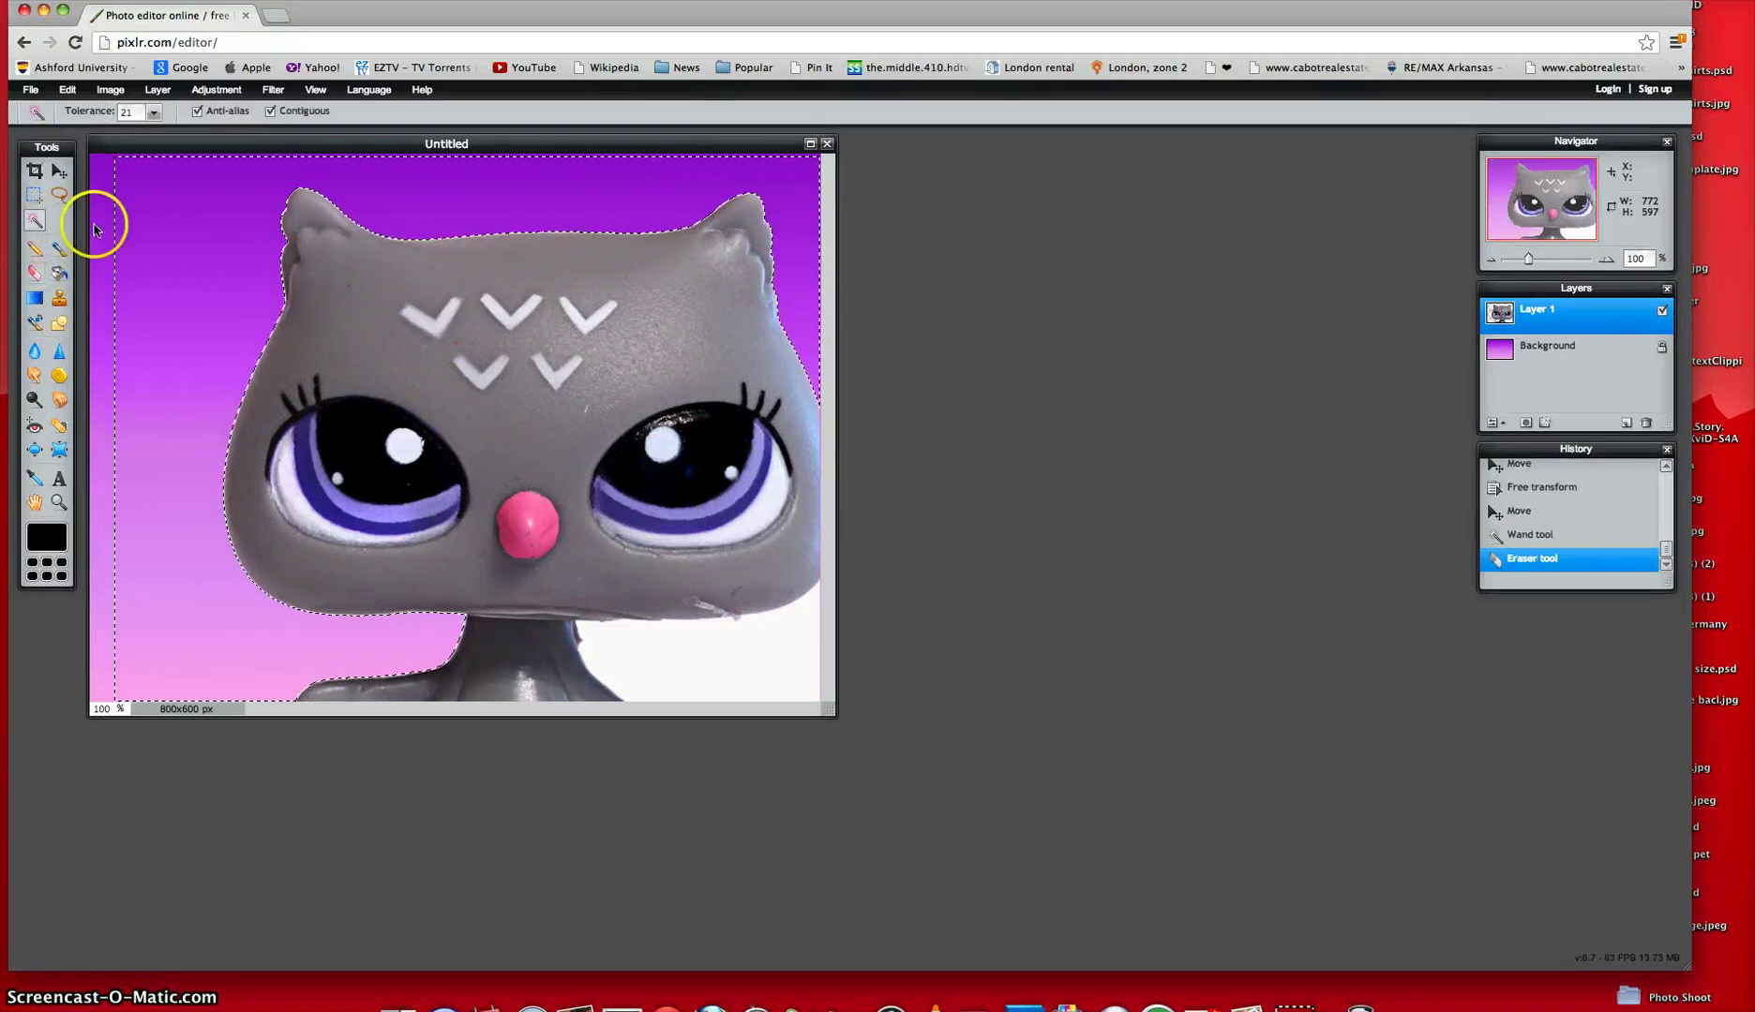
{"action": "left_click", "coordinate": [94, 223]}
{"action": "left_click", "coordinate": [727, 667]}
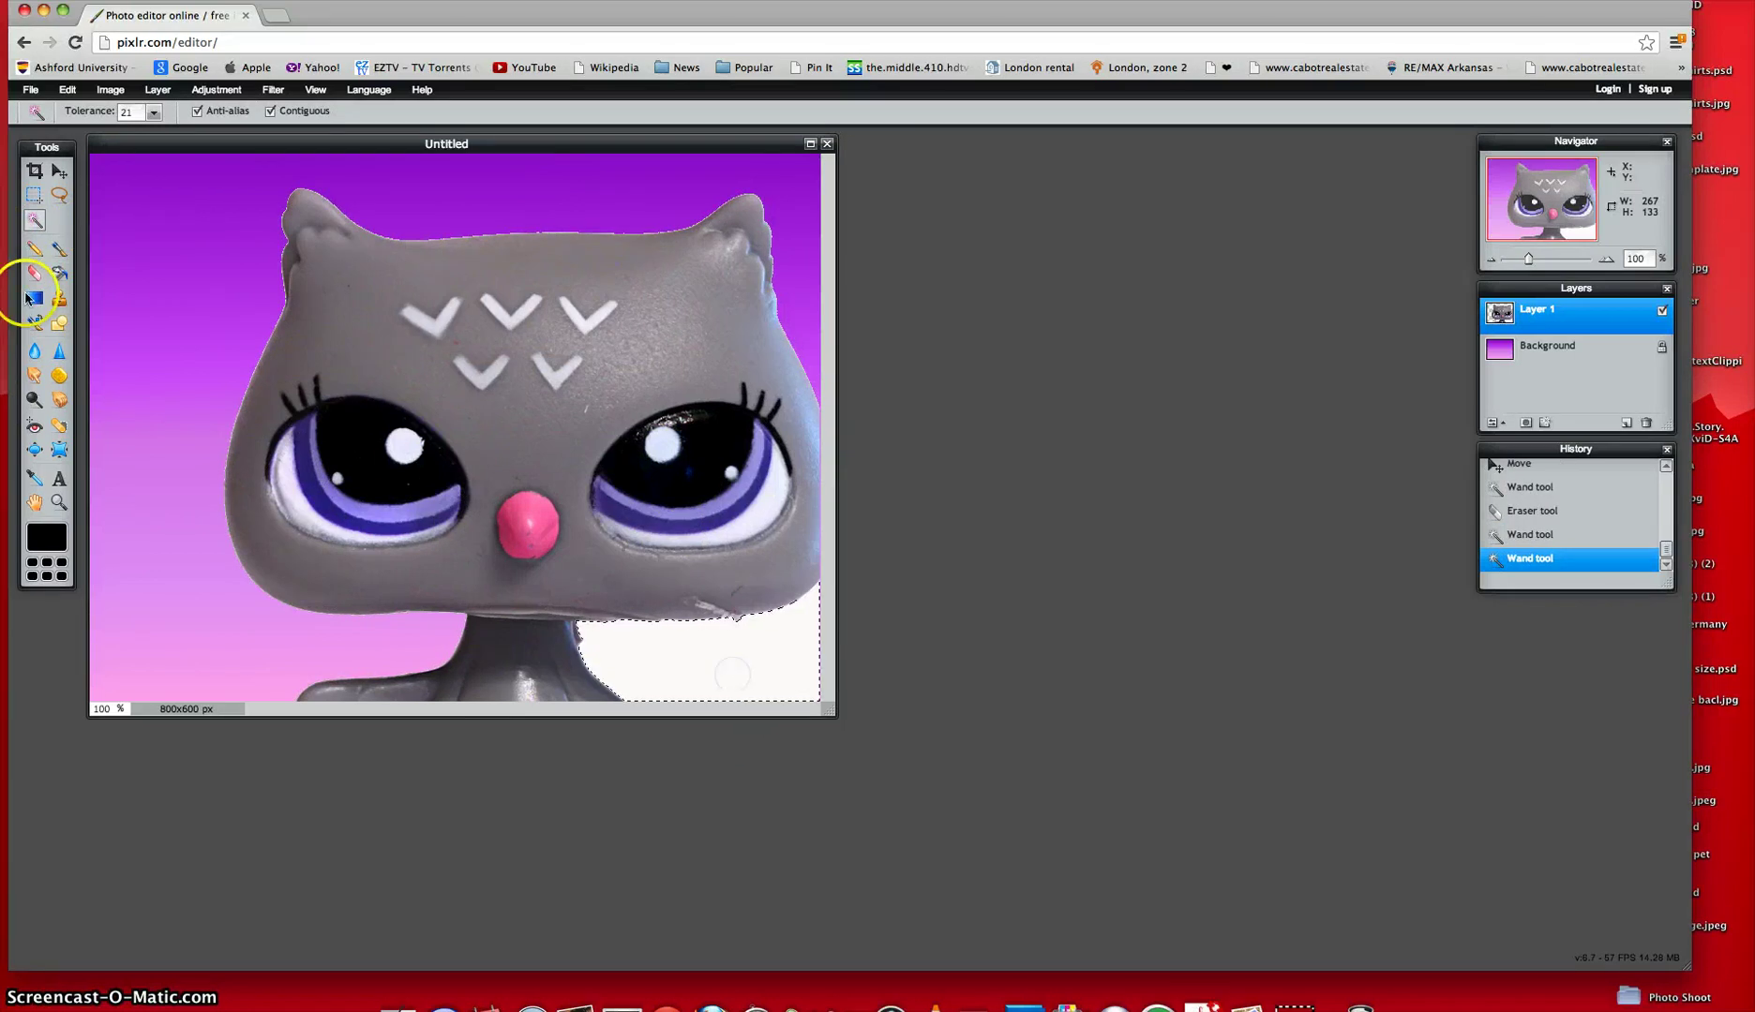
{"action": "left_click", "coordinate": [35, 272]}
{"action": "mouse_move", "coordinate": [619, 657]}
{"action": "left_mouse_down"}
{"action": "mouse_move", "coordinate": [589, 691]}
{"action": "mouse_move", "coordinate": [809, 648]}
{"action": "mouse_move", "coordinate": [852, 557]}
{"action": "mouse_move", "coordinate": [779, 600]}
{"action": "mouse_move", "coordinate": [801, 719]}
{"action": "mouse_move", "coordinate": [592, 705]}
{"action": "left_mouse_up"}
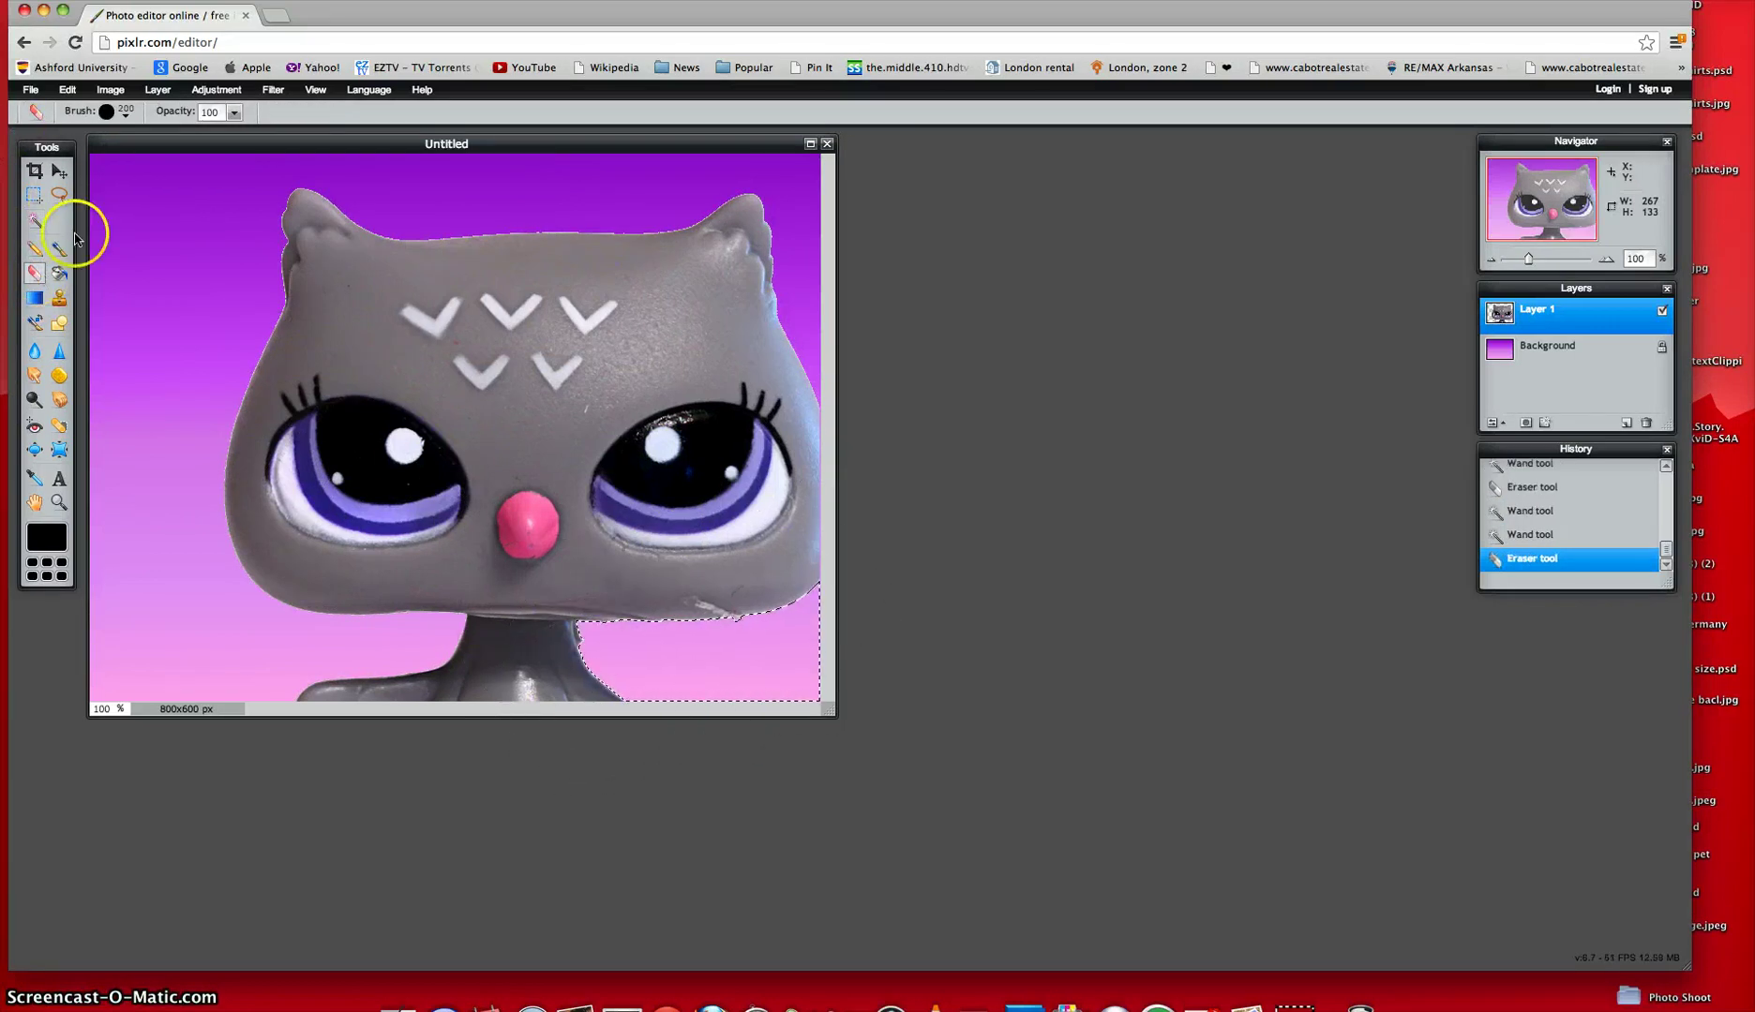
{"action": "left_click", "coordinate": [35, 220]}
{"action": "left_click", "coordinate": [216, 321]}
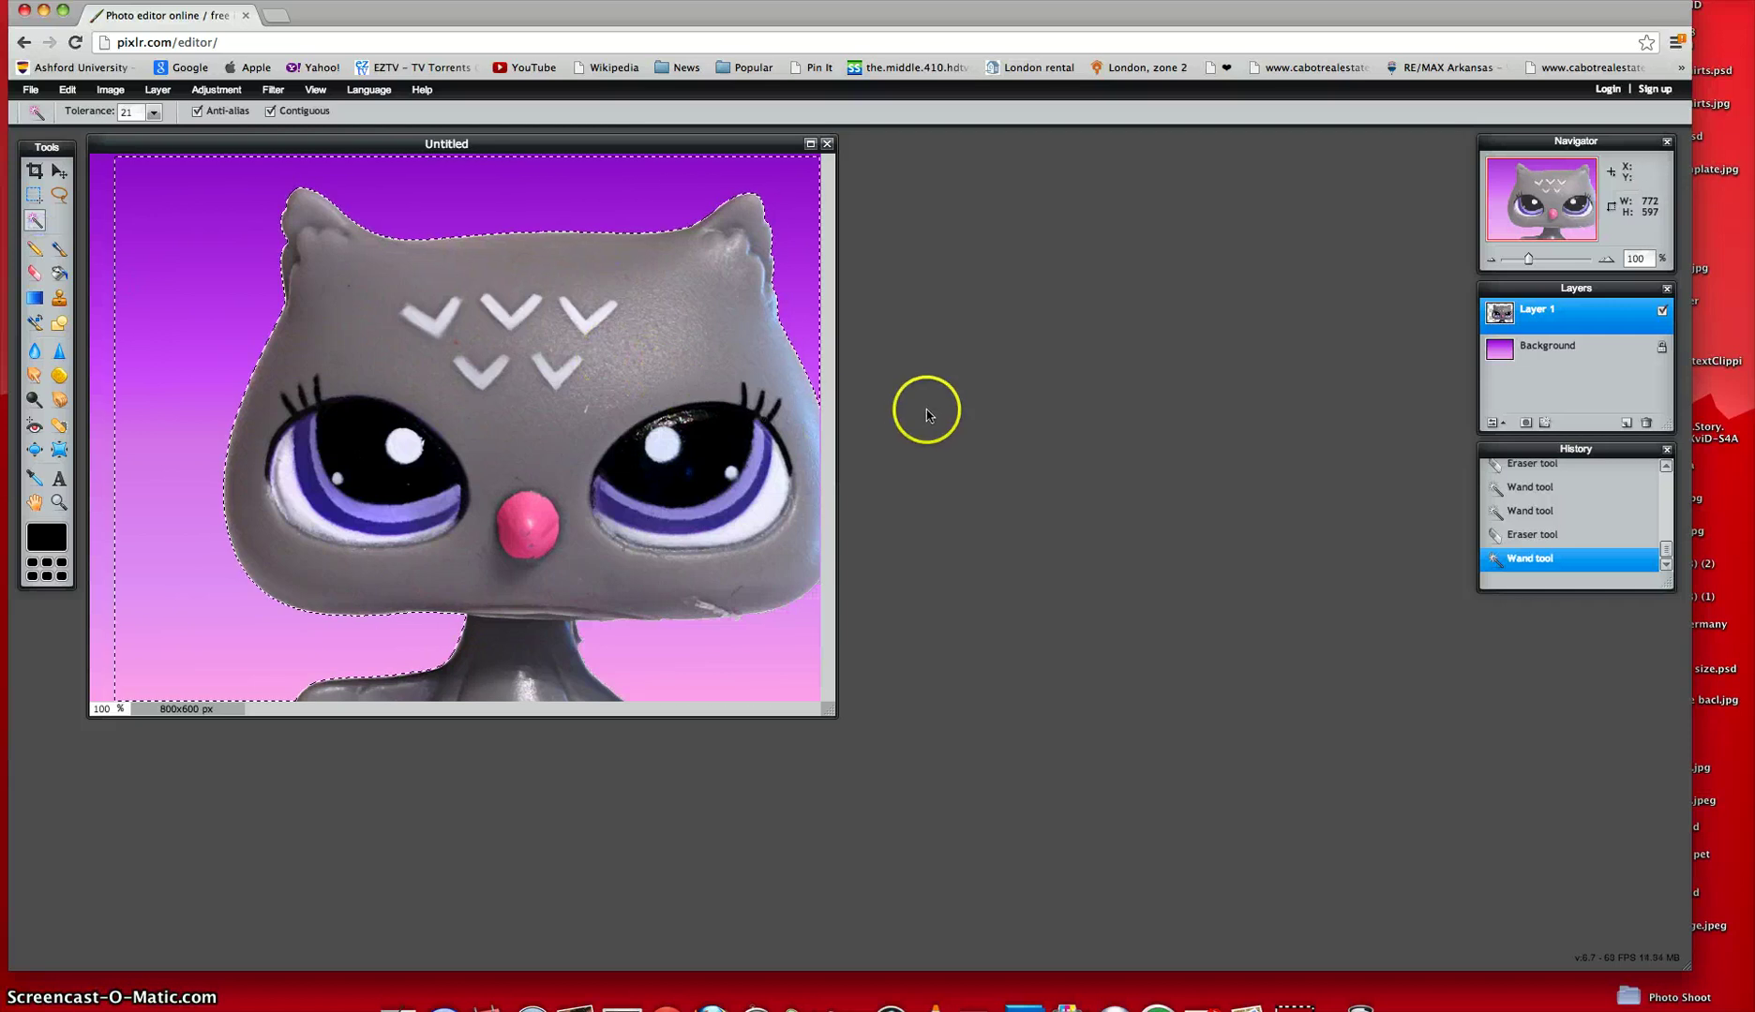
{"action": "left_click", "coordinate": [103, 264]}
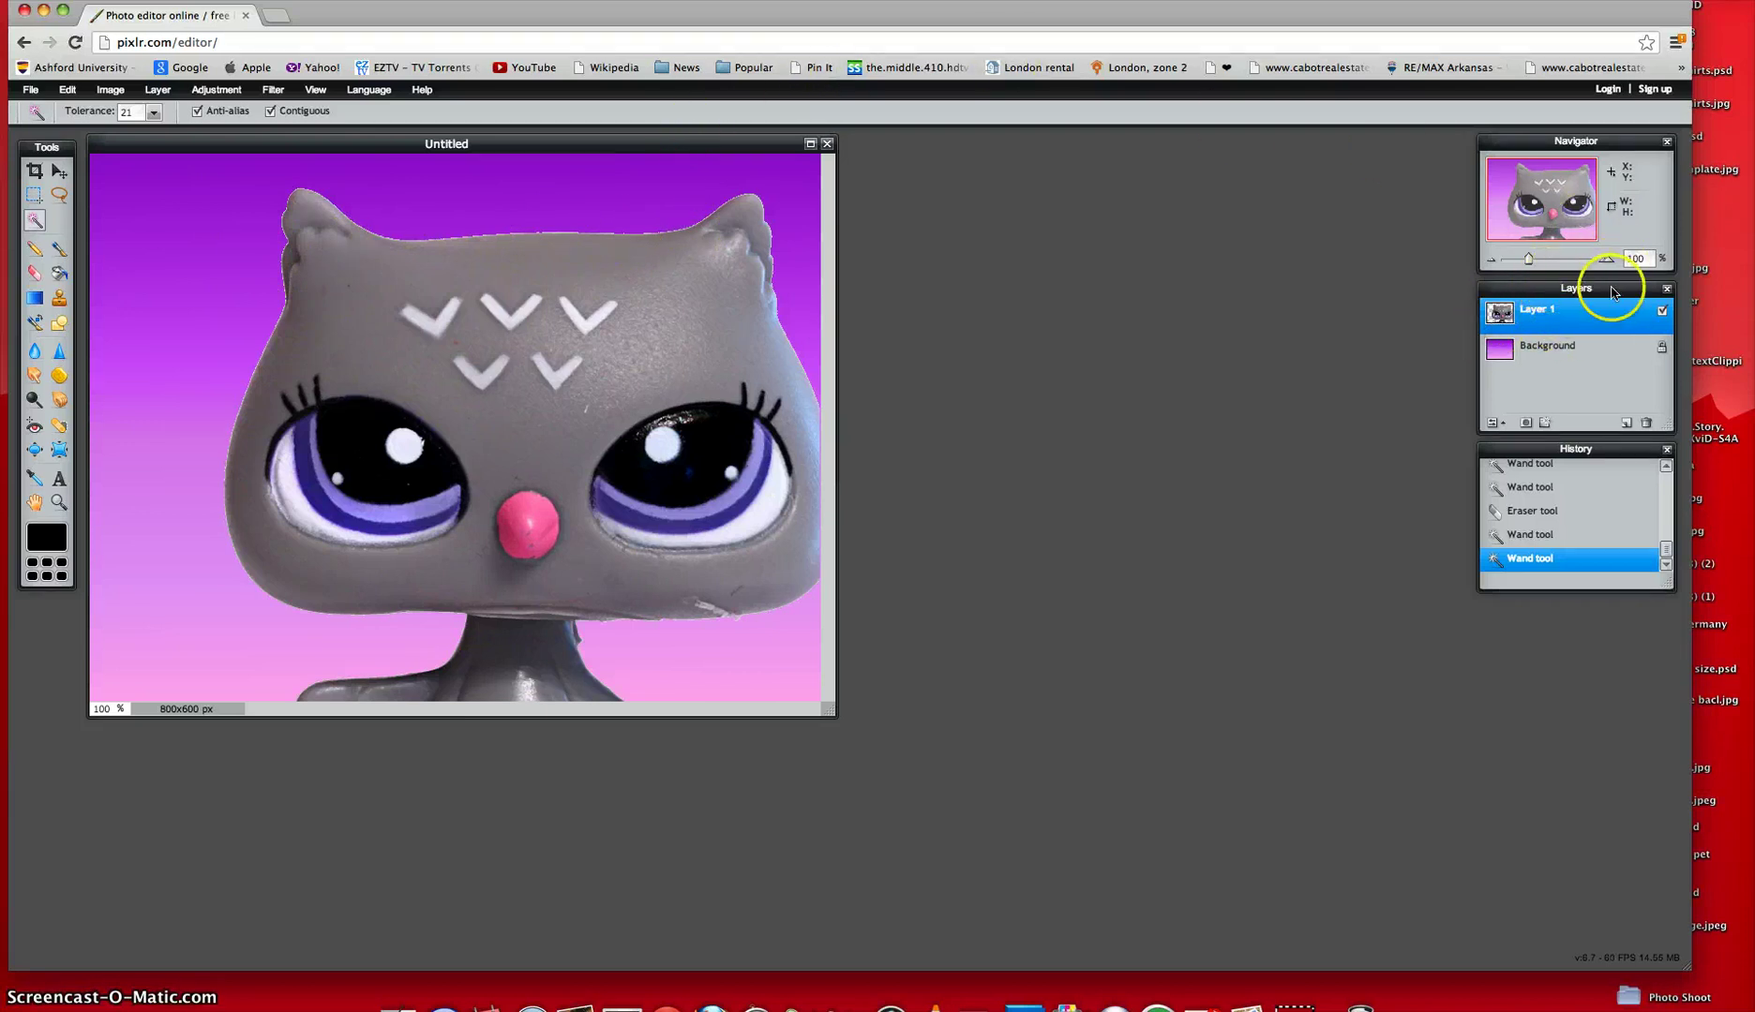
Give Layer 1 a near-black Outer glow style with hardness 10 and size 12.
{"action": "right_click", "coordinate": [1530, 315]}
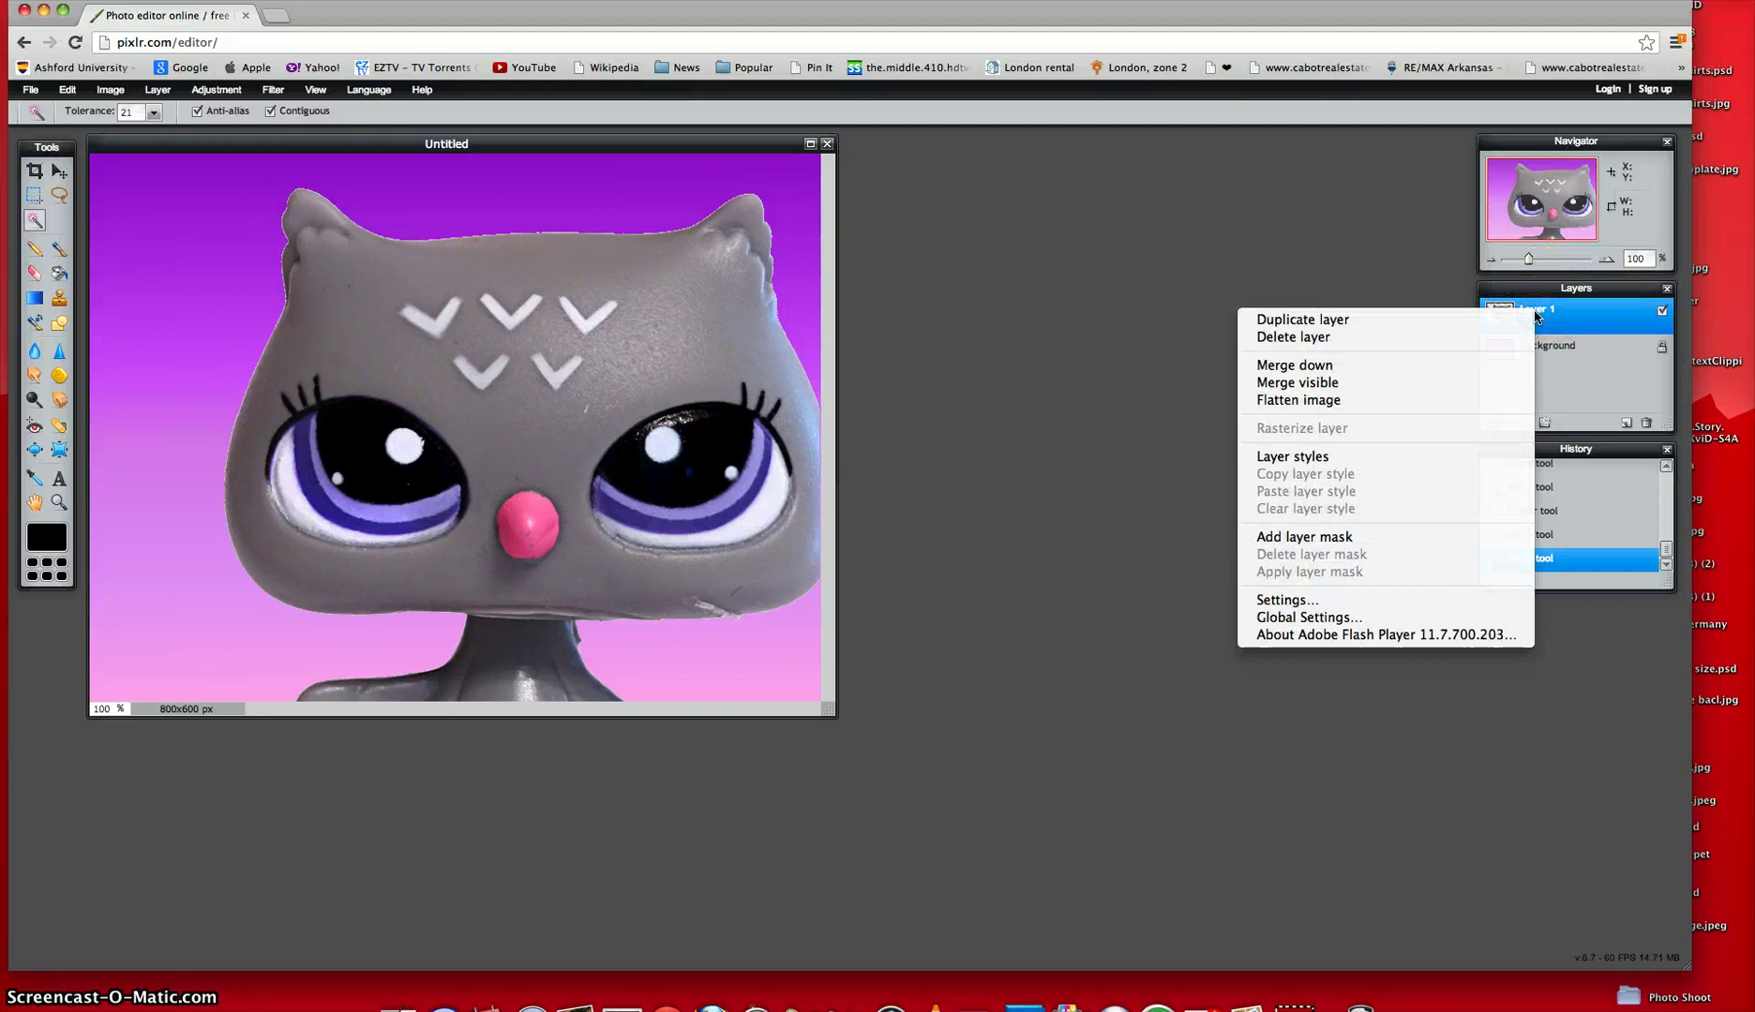
{"action": "left_click", "coordinate": [1323, 460]}
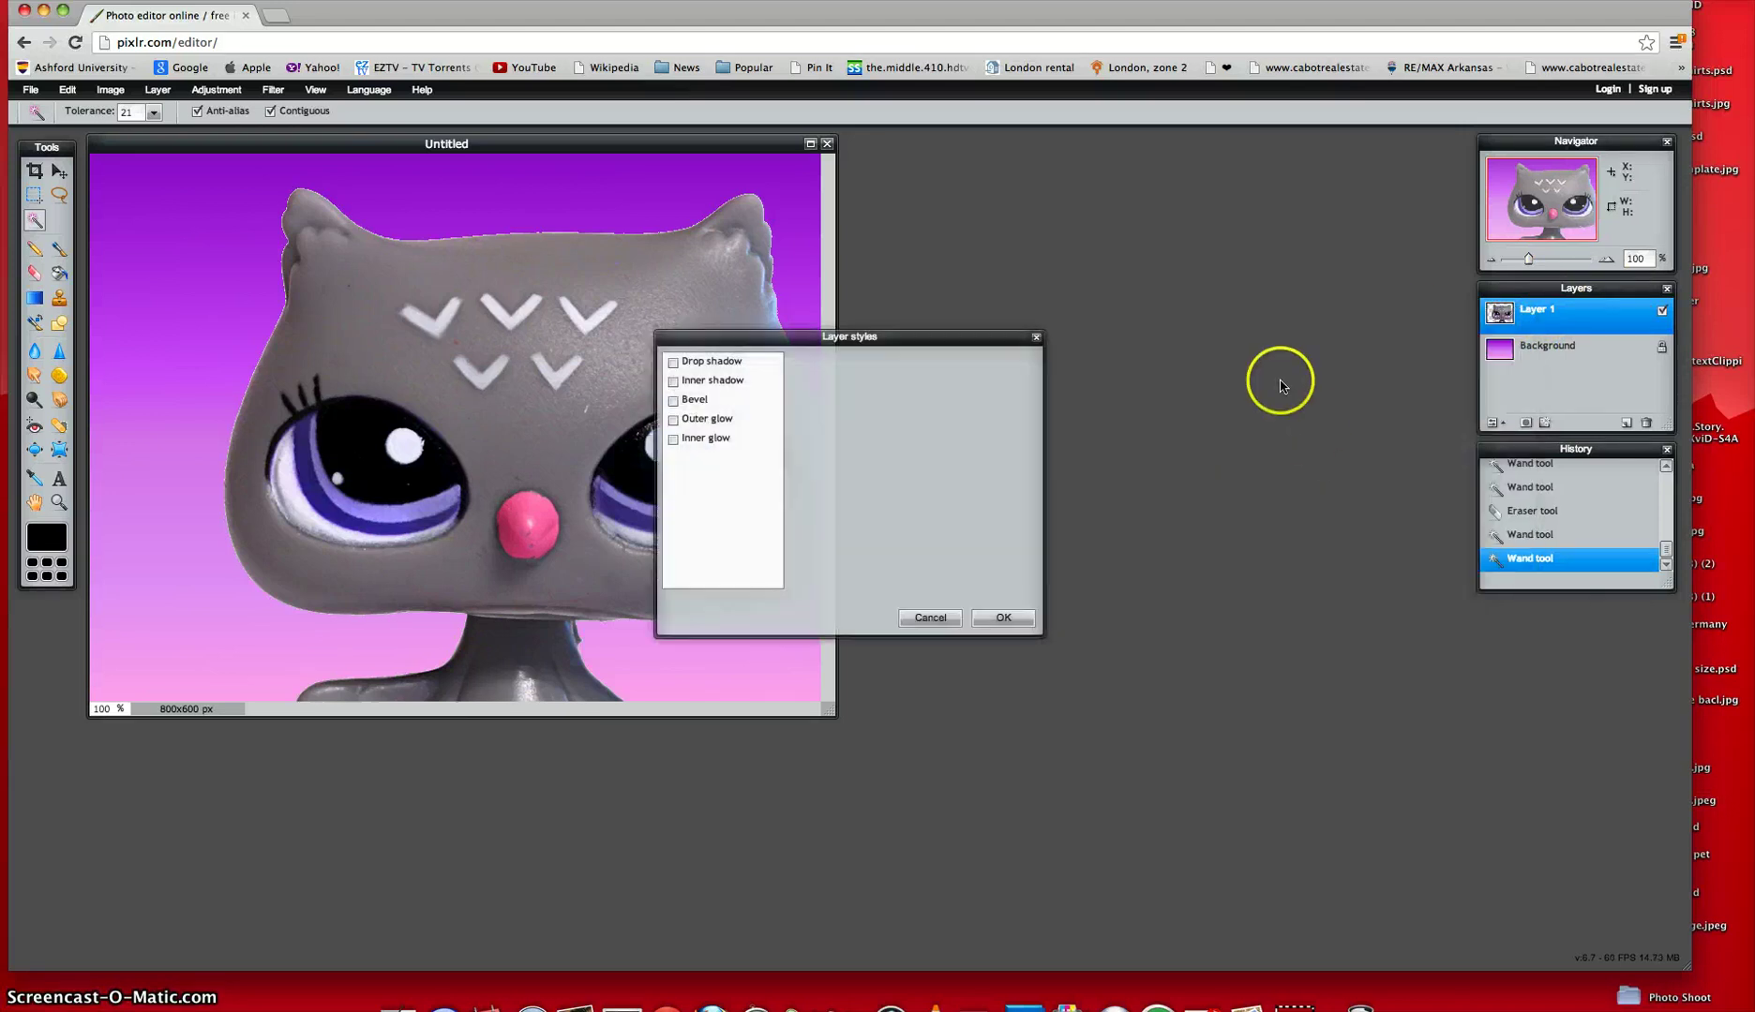
{"action": "left_click_drag", "start_coordinate": [861, 334], "coordinate": [1078, 375]}
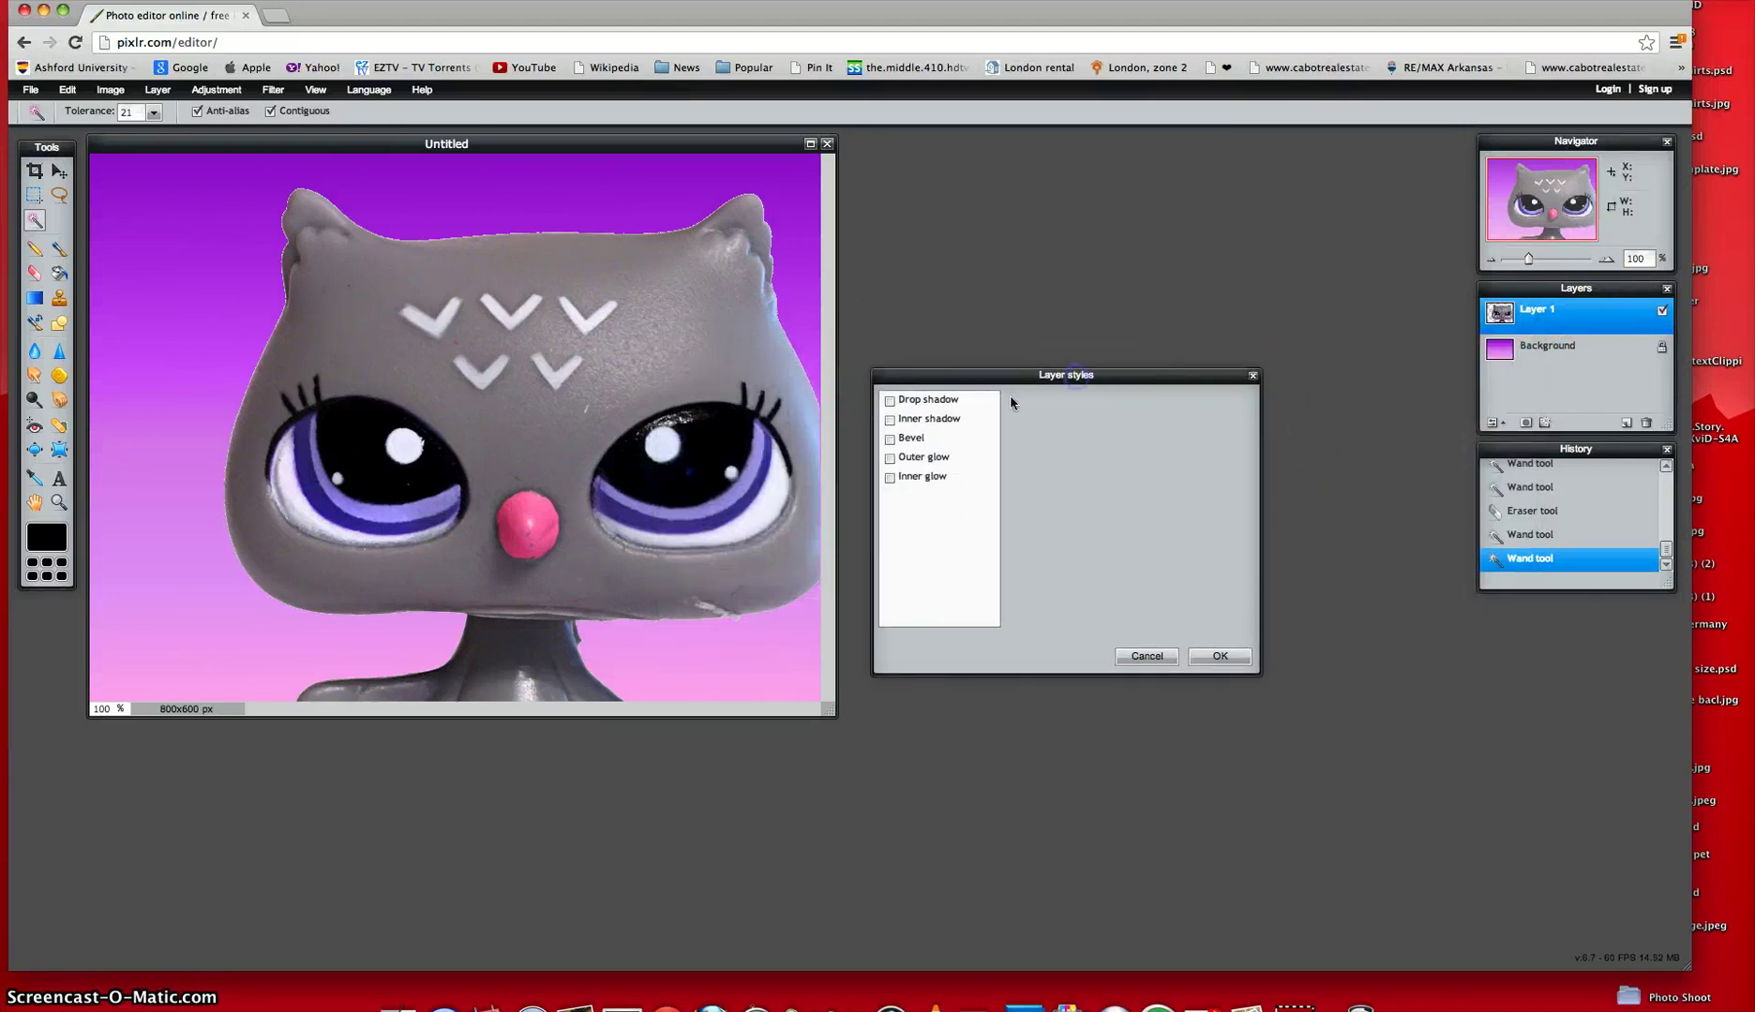
{"action": "left_click", "coordinate": [931, 457]}
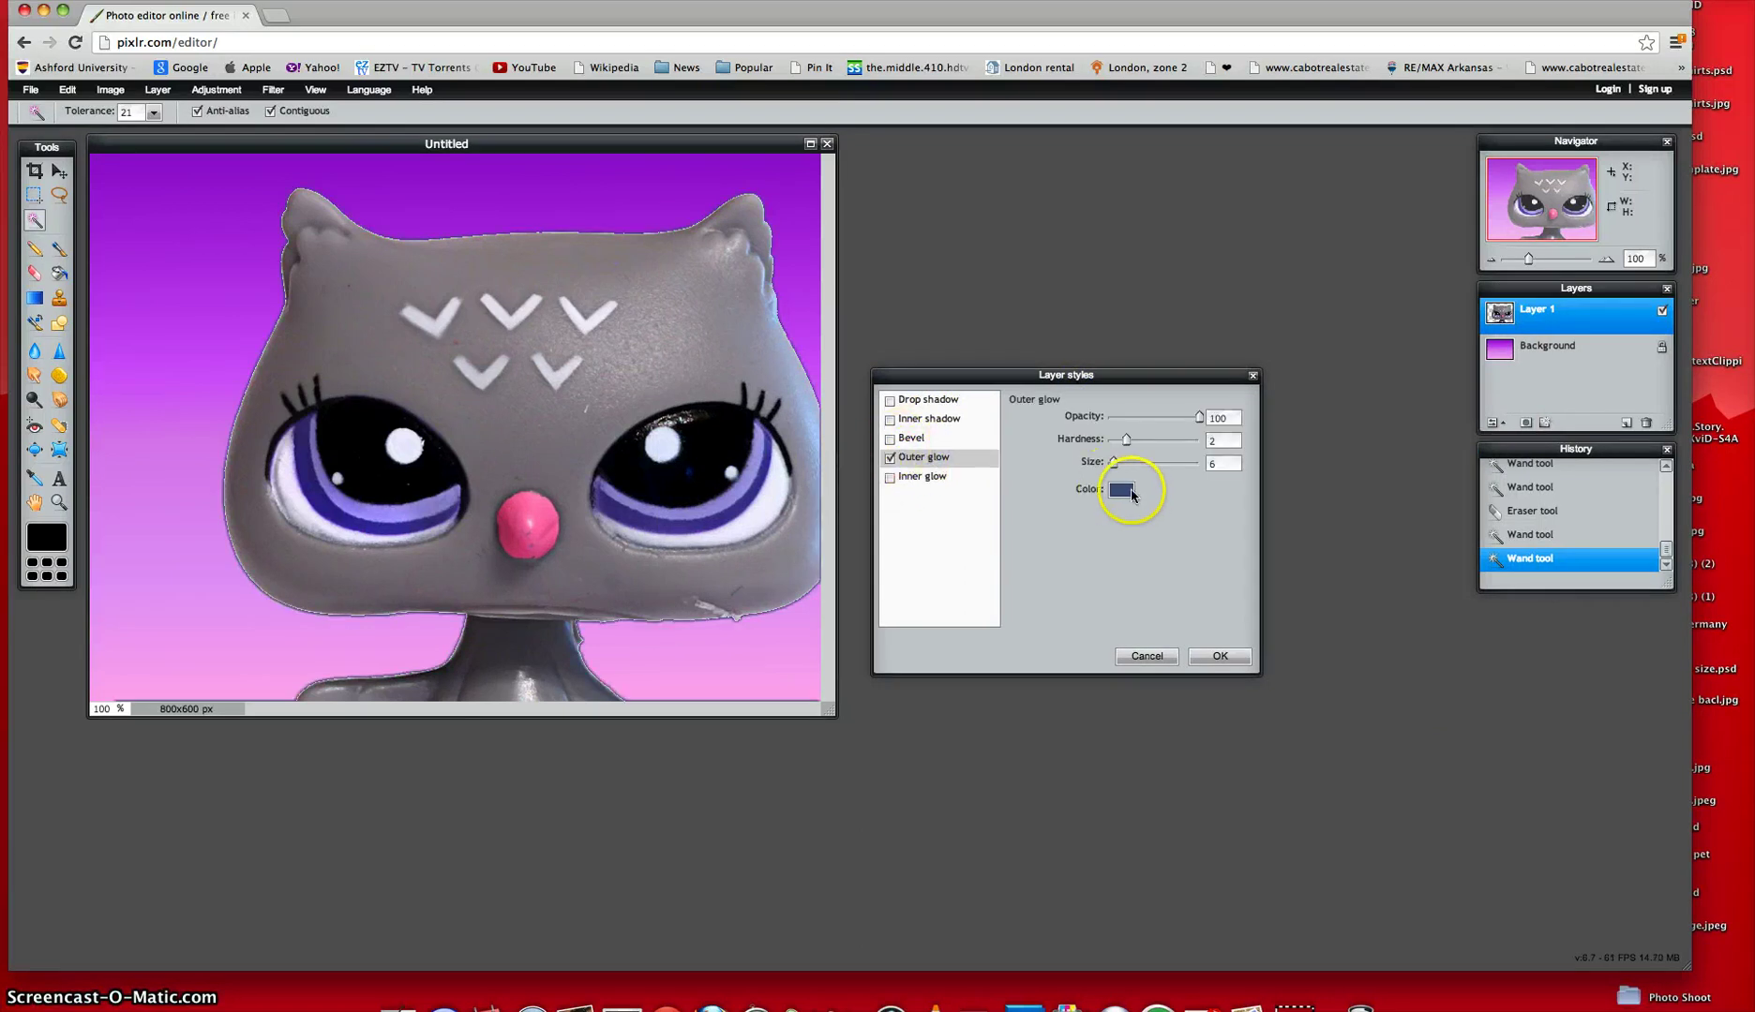
{"action": "left_click", "coordinate": [1130, 491]}
{"action": "left_click_drag", "start_coordinate": [950, 443], "coordinate": [974, 357]}
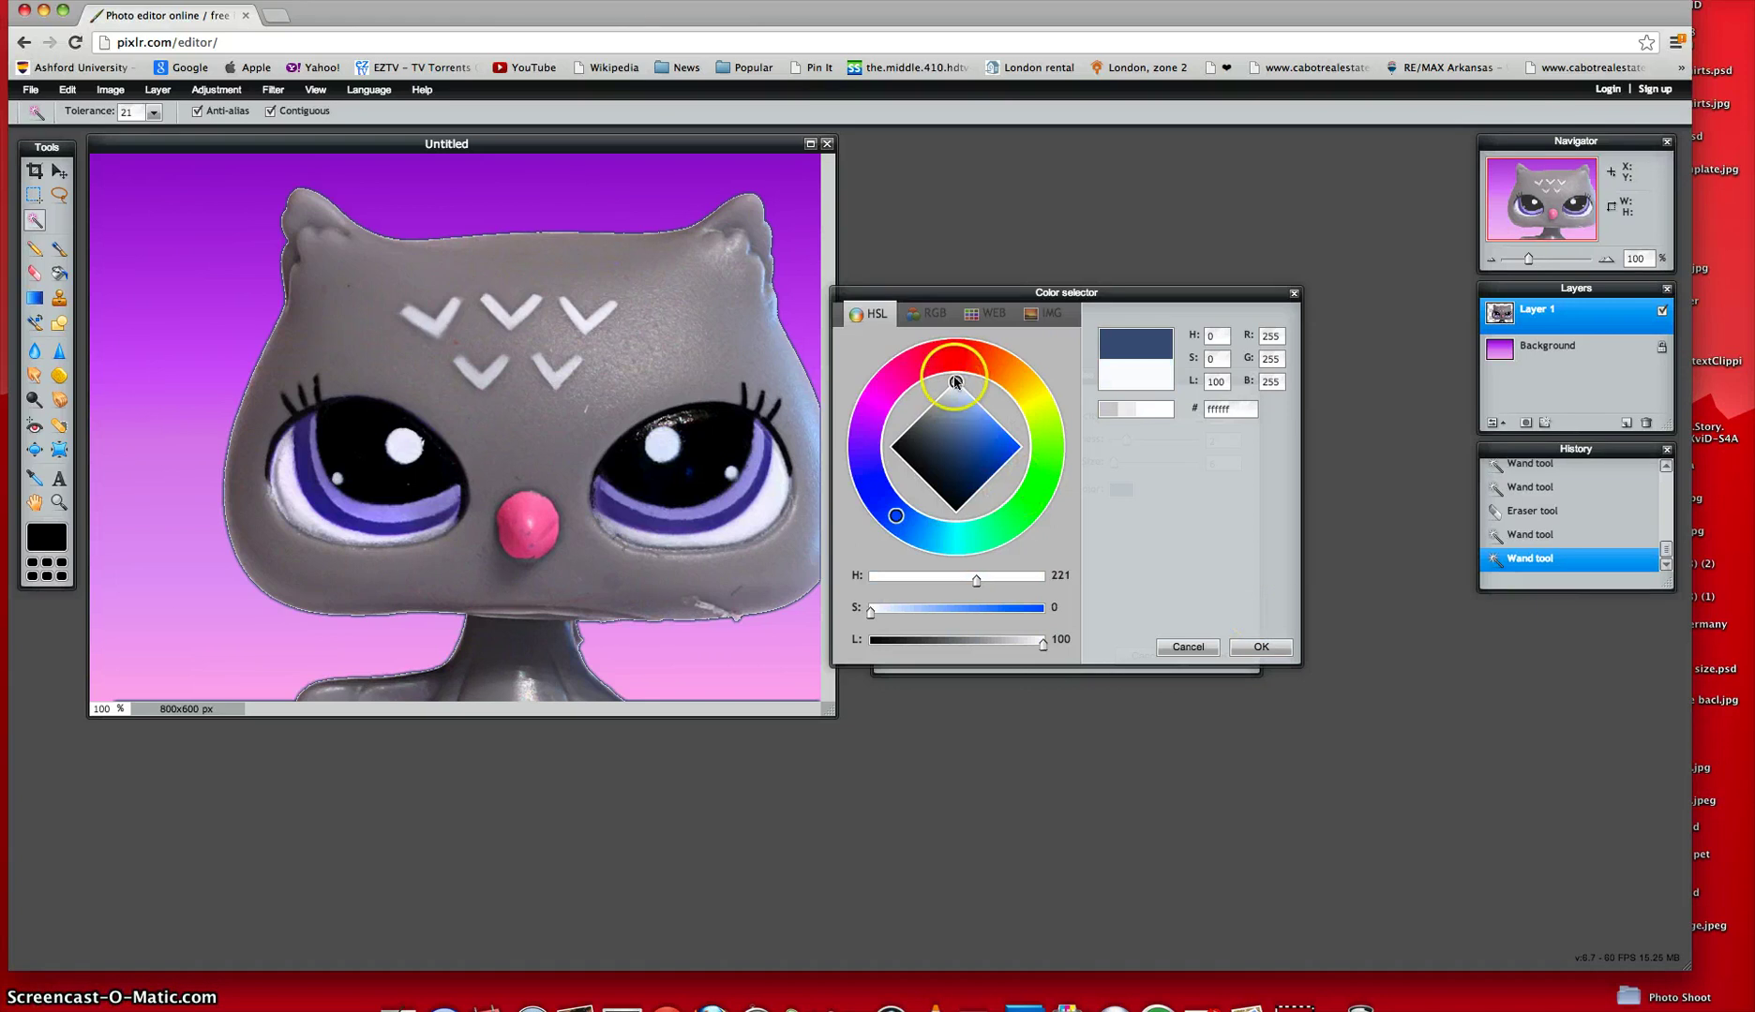
{"action": "left_click_drag", "start_coordinate": [896, 515], "coordinate": [934, 504]}
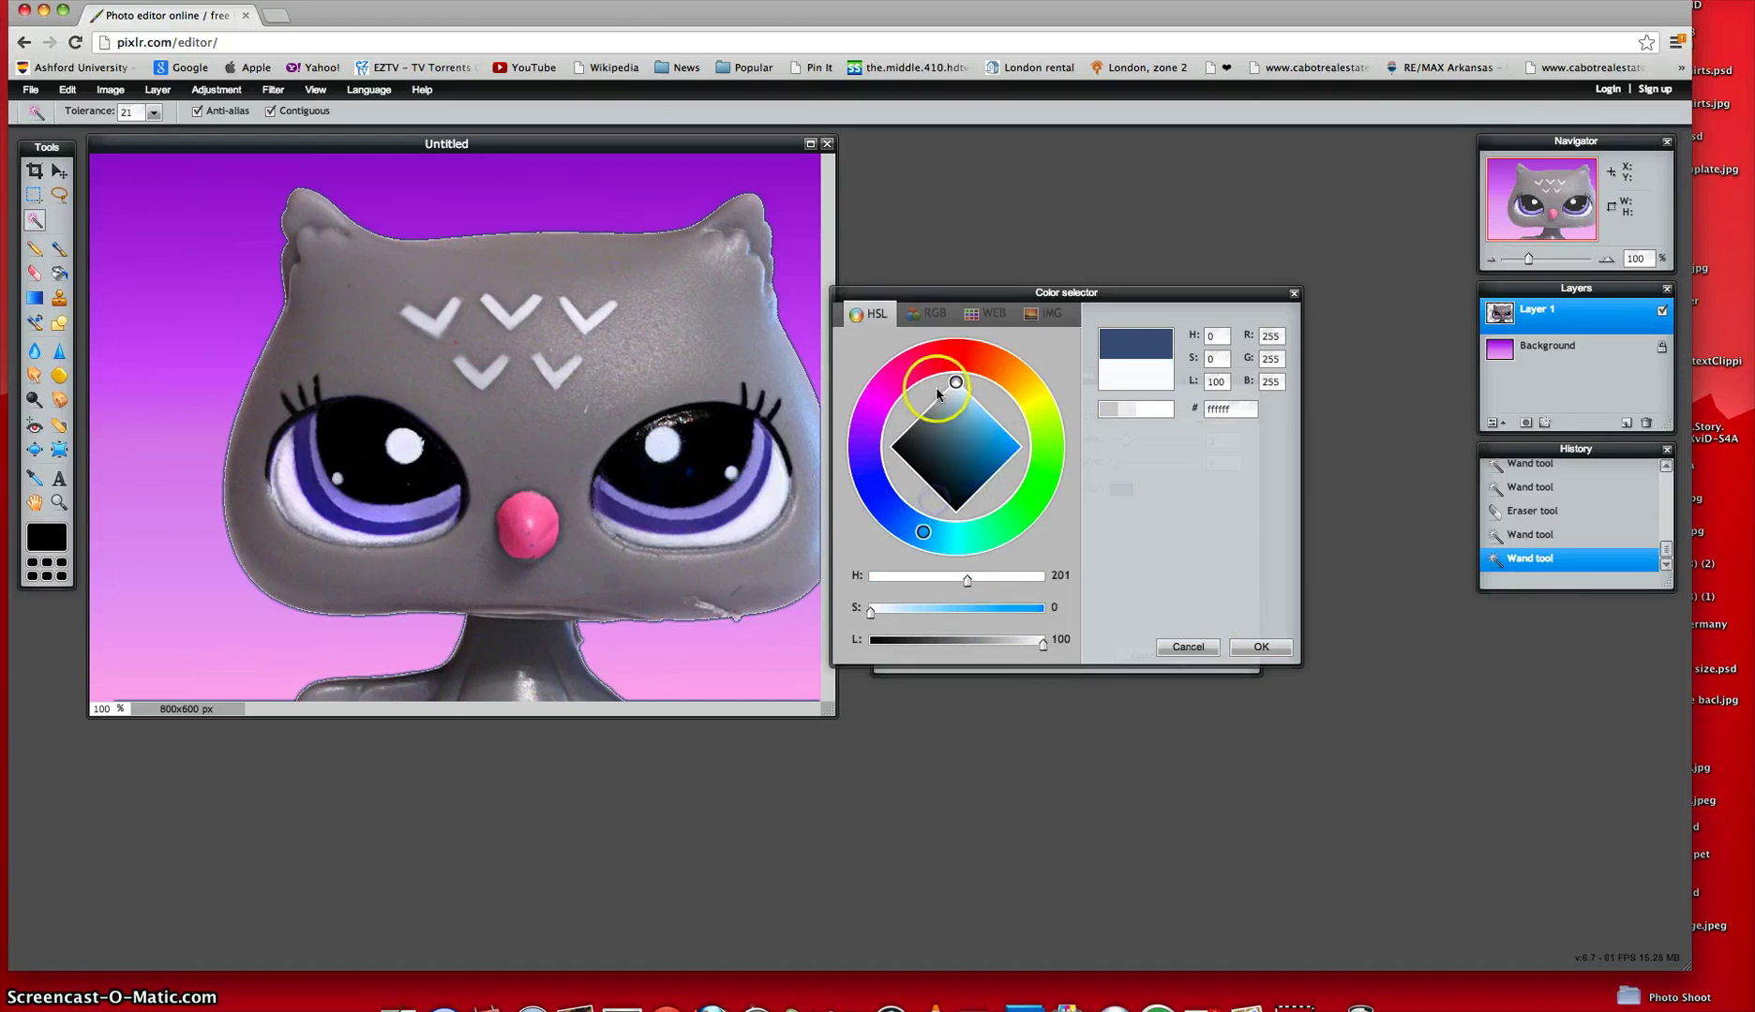
{"action": "left_click_drag", "start_coordinate": [957, 386], "coordinate": [913, 464]}
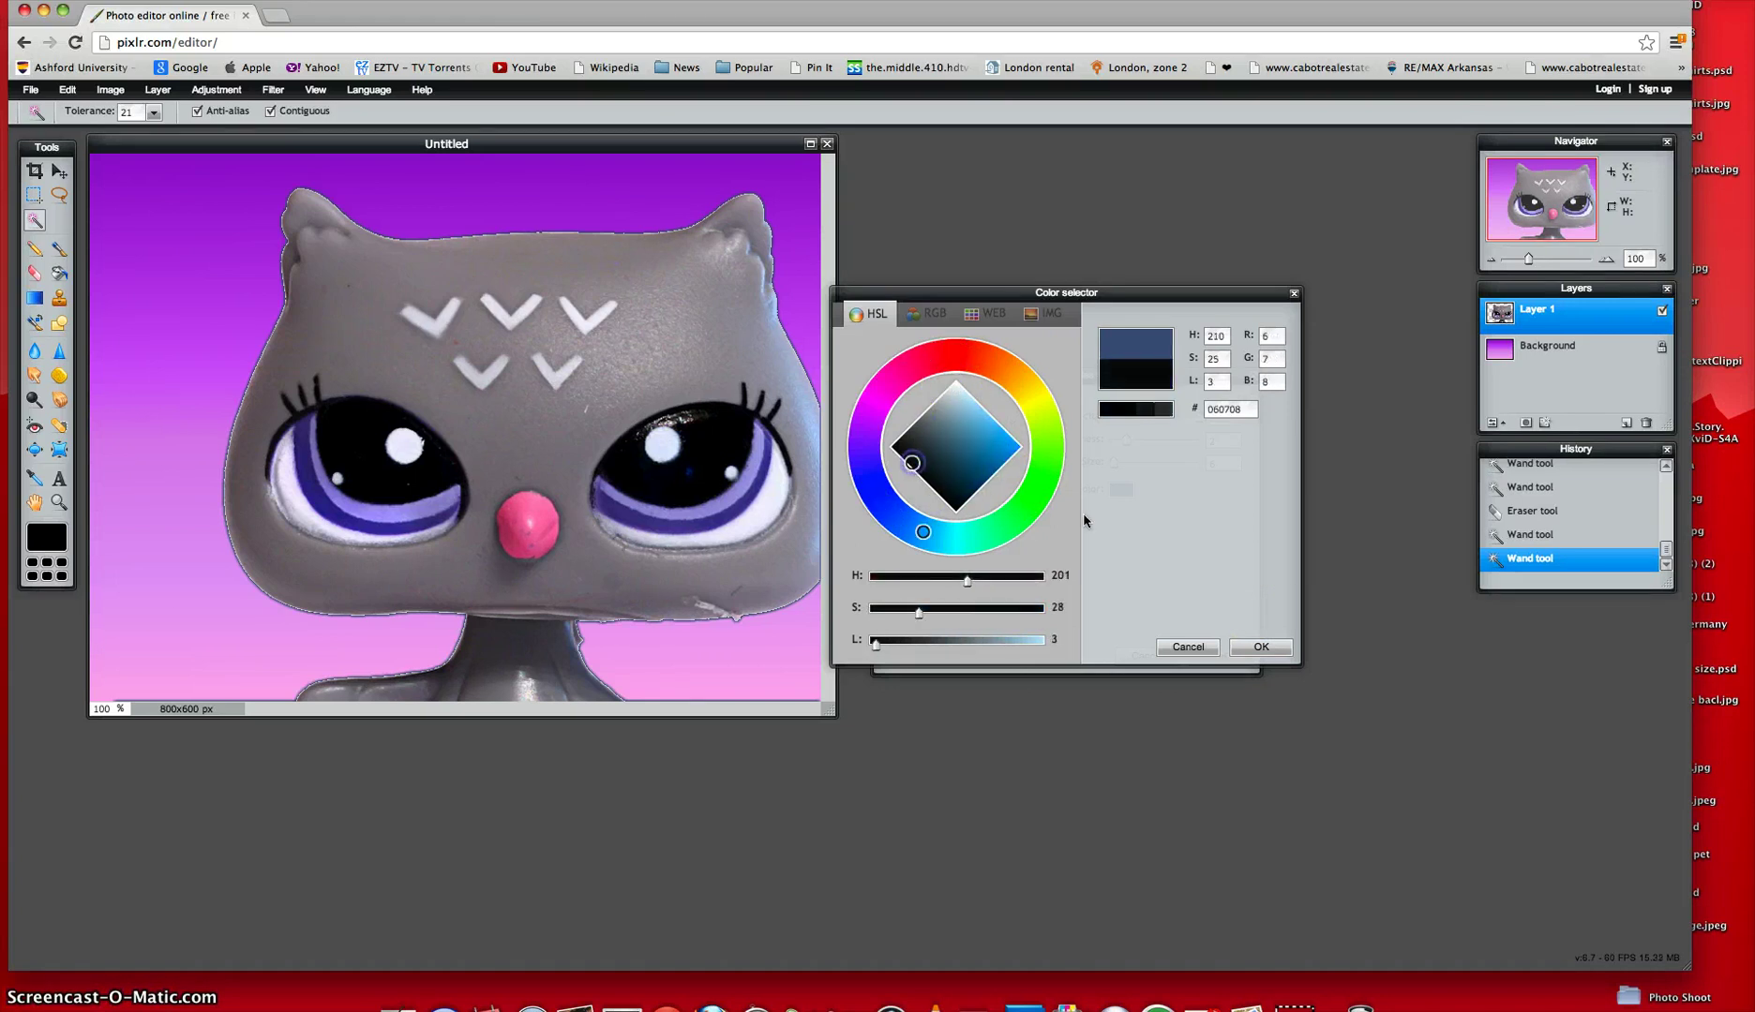
{"action": "left_click", "coordinate": [1260, 646]}
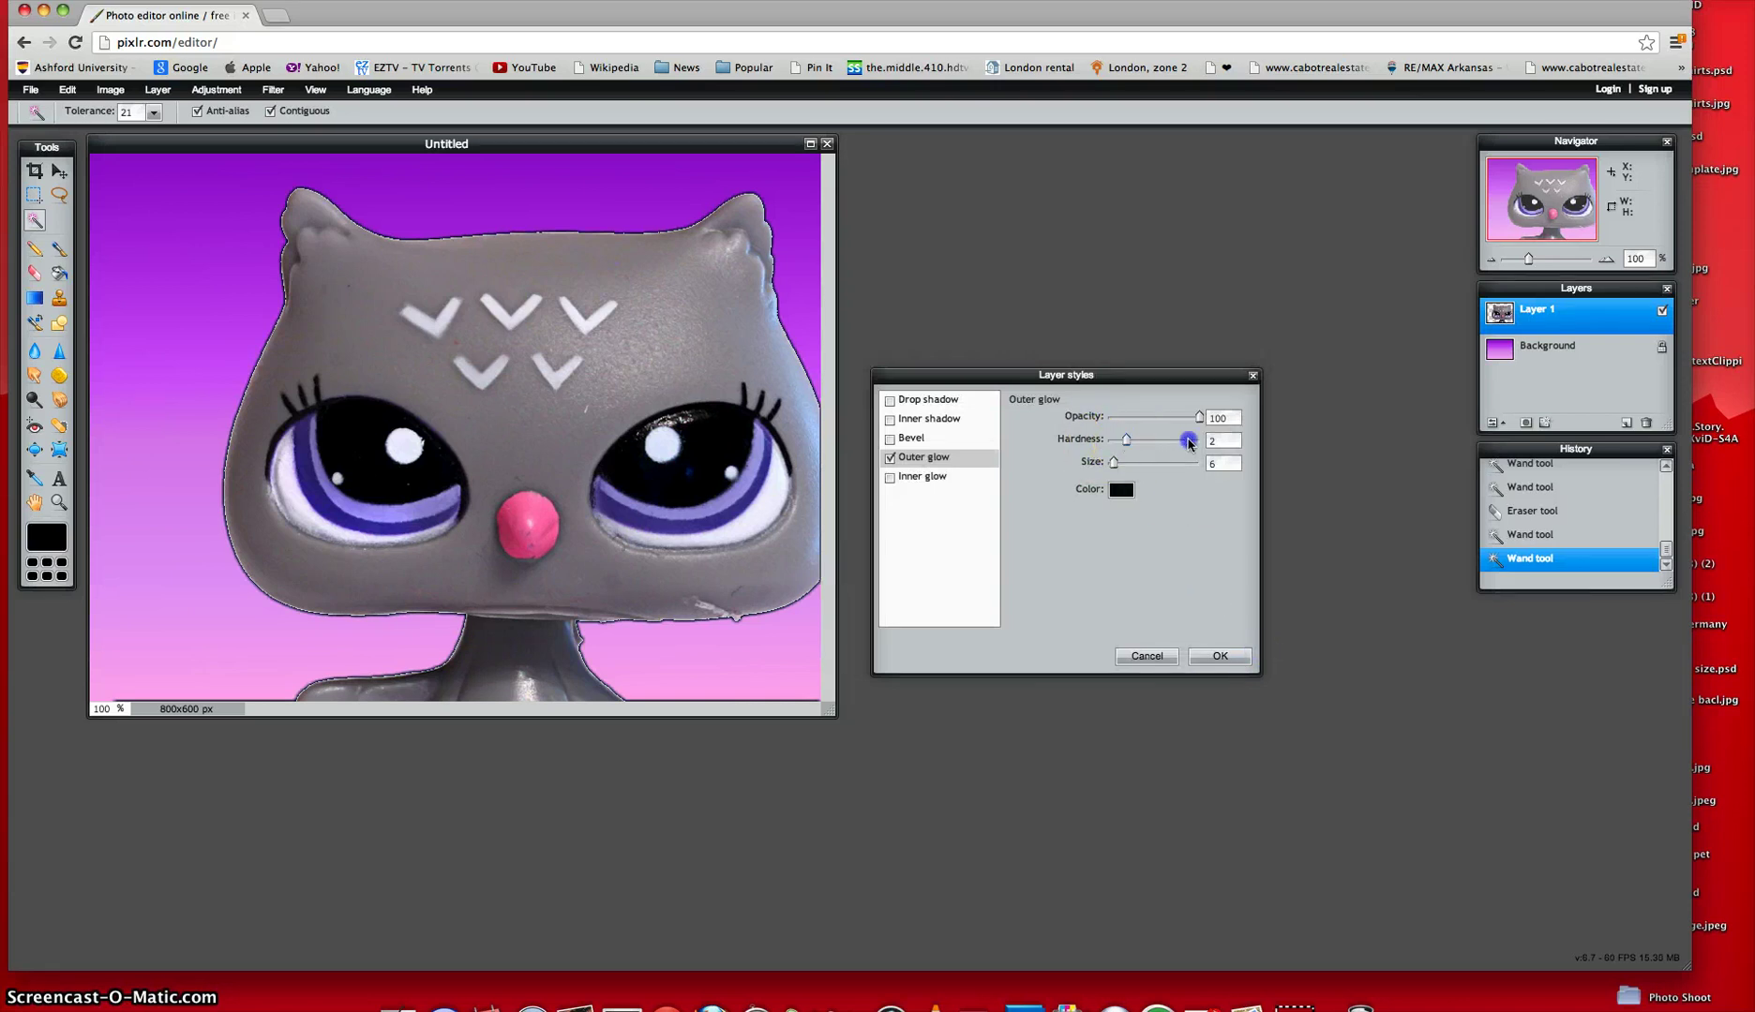
{"action": "left_click_drag", "start_coordinate": [1189, 443], "coordinate": [1292, 461]}
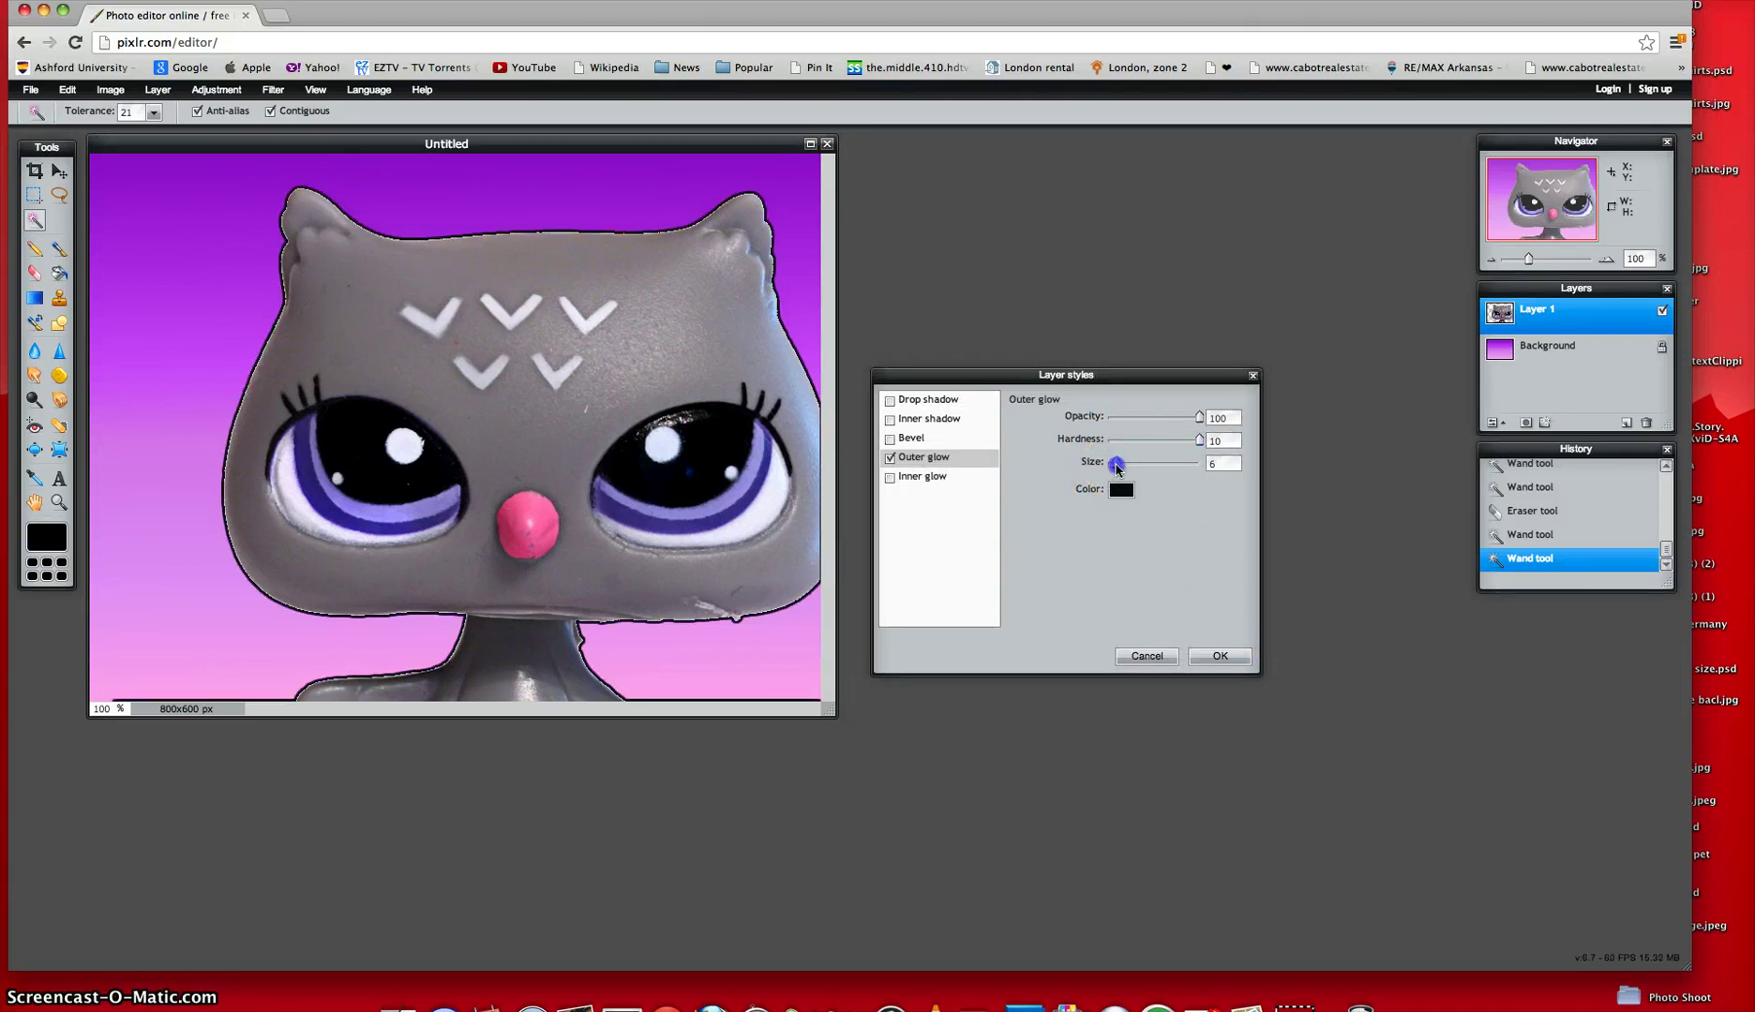
{"action": "left_click_drag", "start_coordinate": [1117, 468], "coordinate": [1120, 470]}
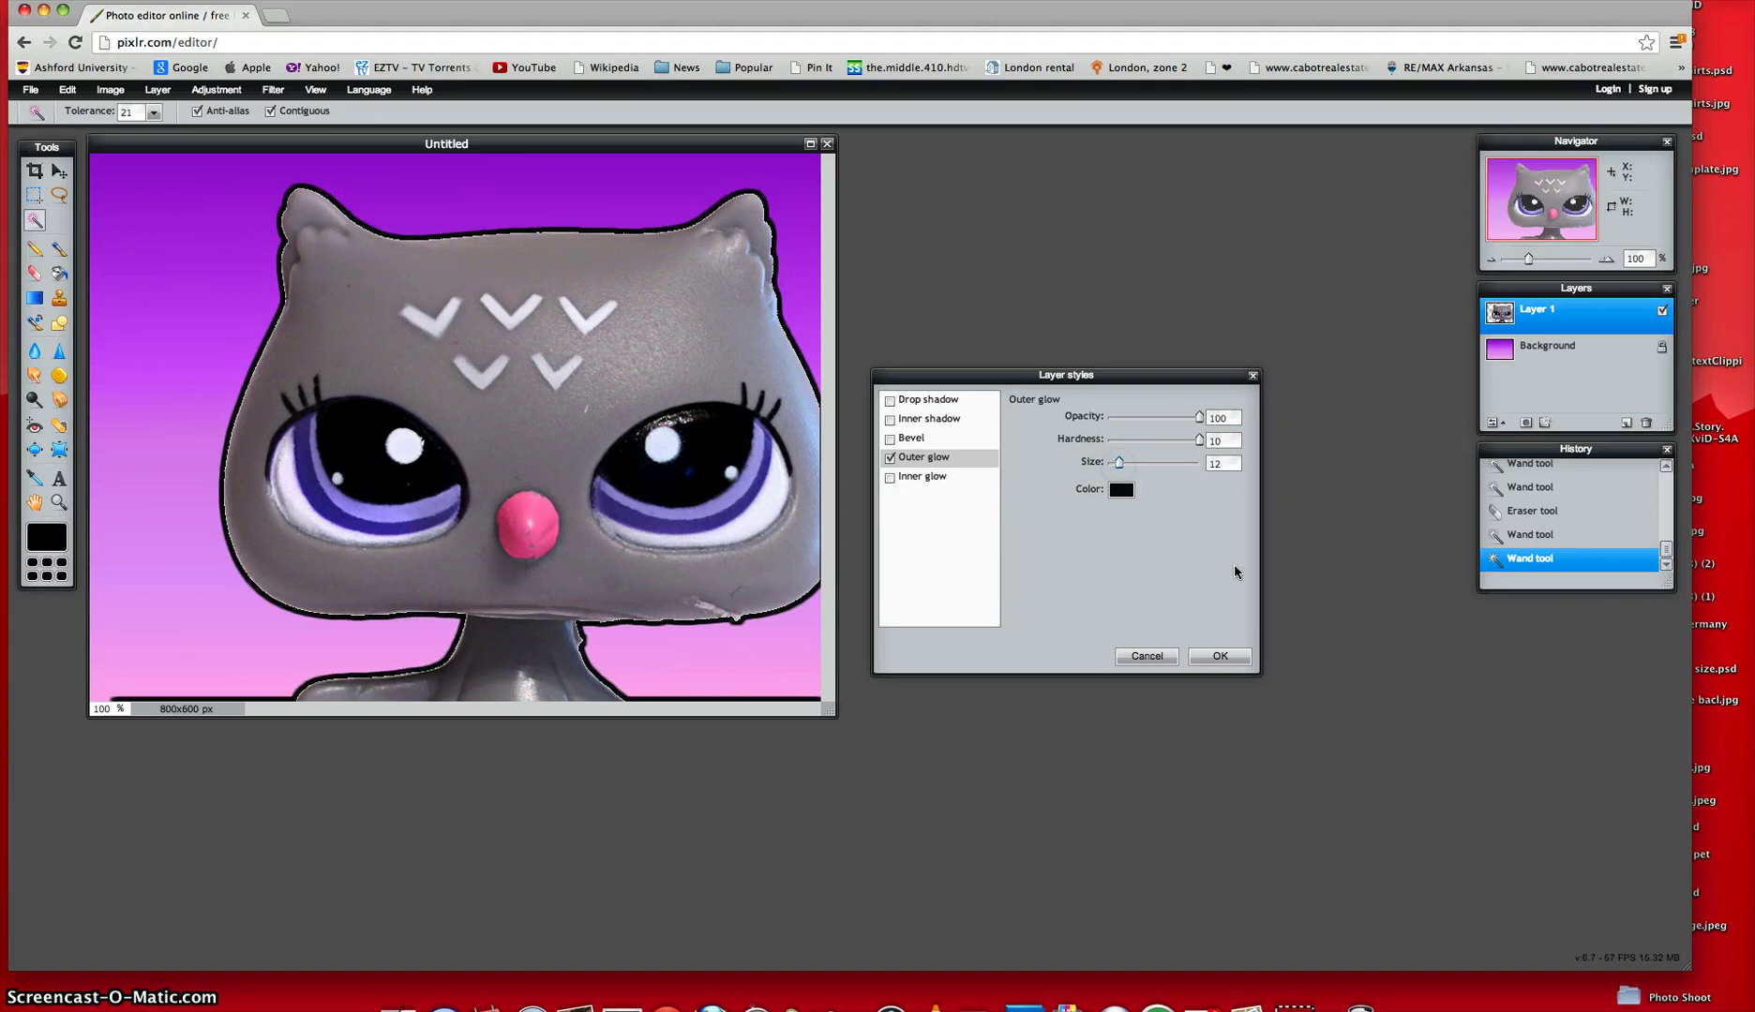
{"action": "left_click", "coordinate": [1226, 659]}
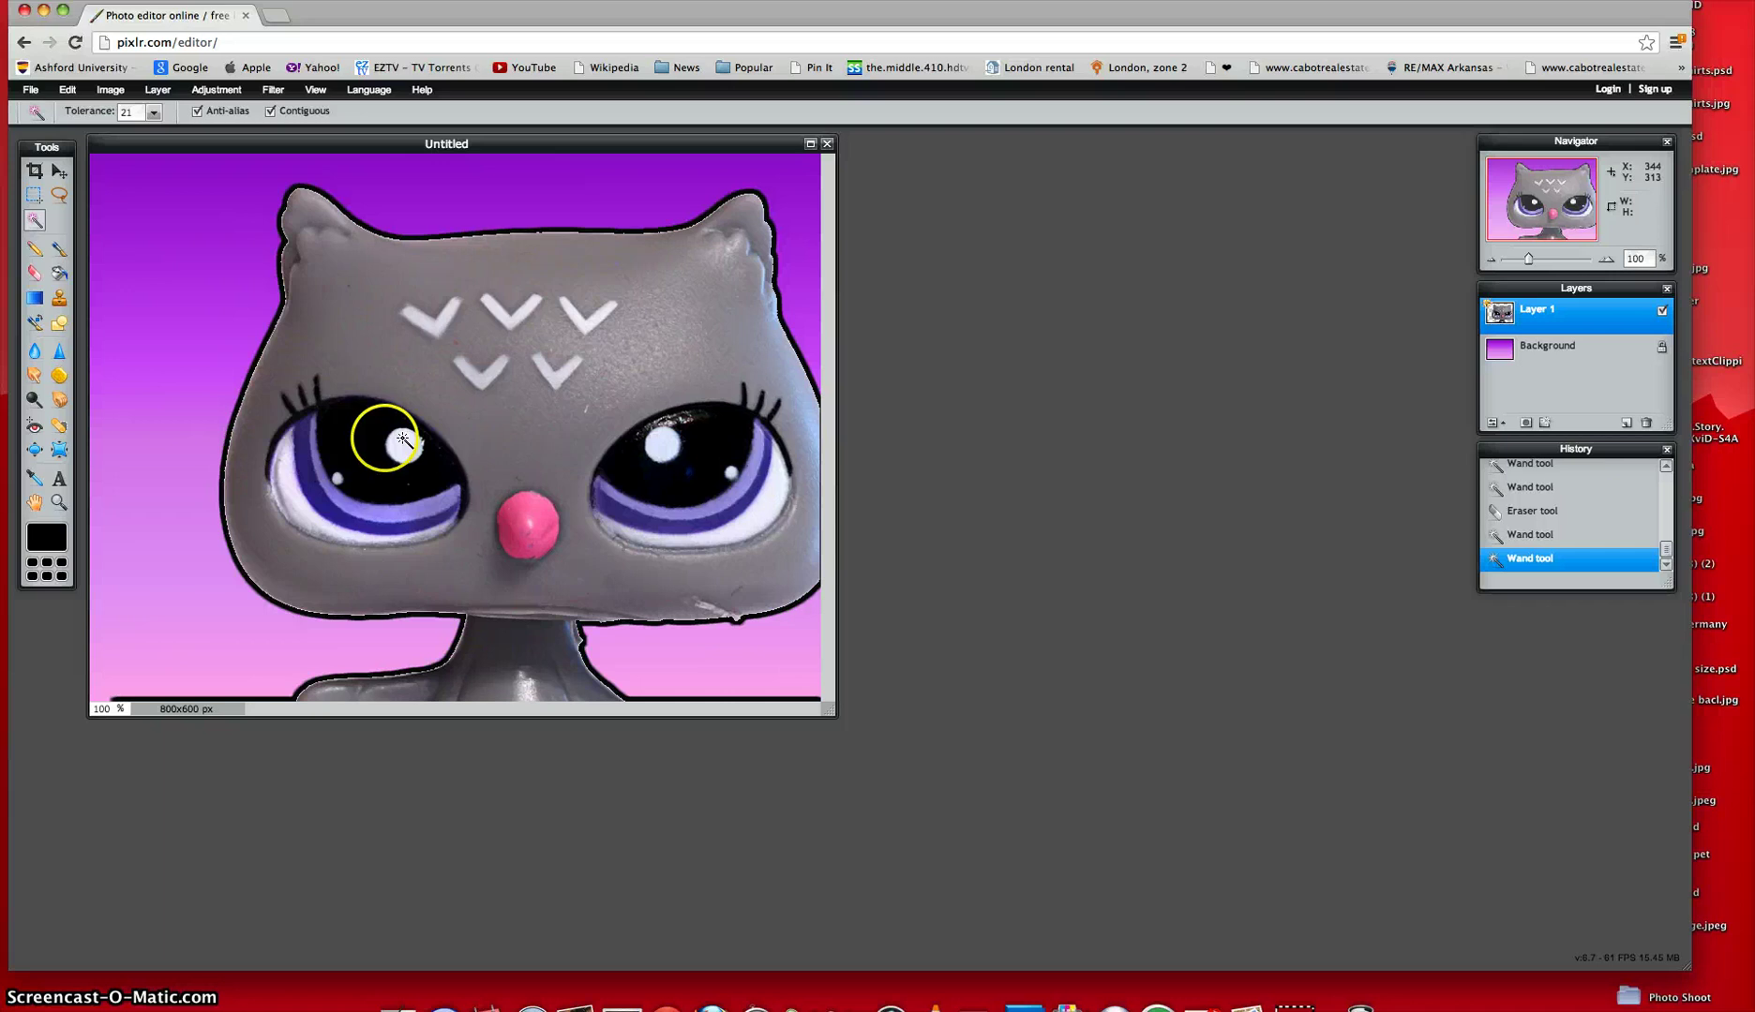
Save the image as the JPEG 'Test Icon YT' on the Desktop.
{"action": "left_click", "coordinate": [30, 89]}
{"action": "left_click", "coordinate": [56, 181]}
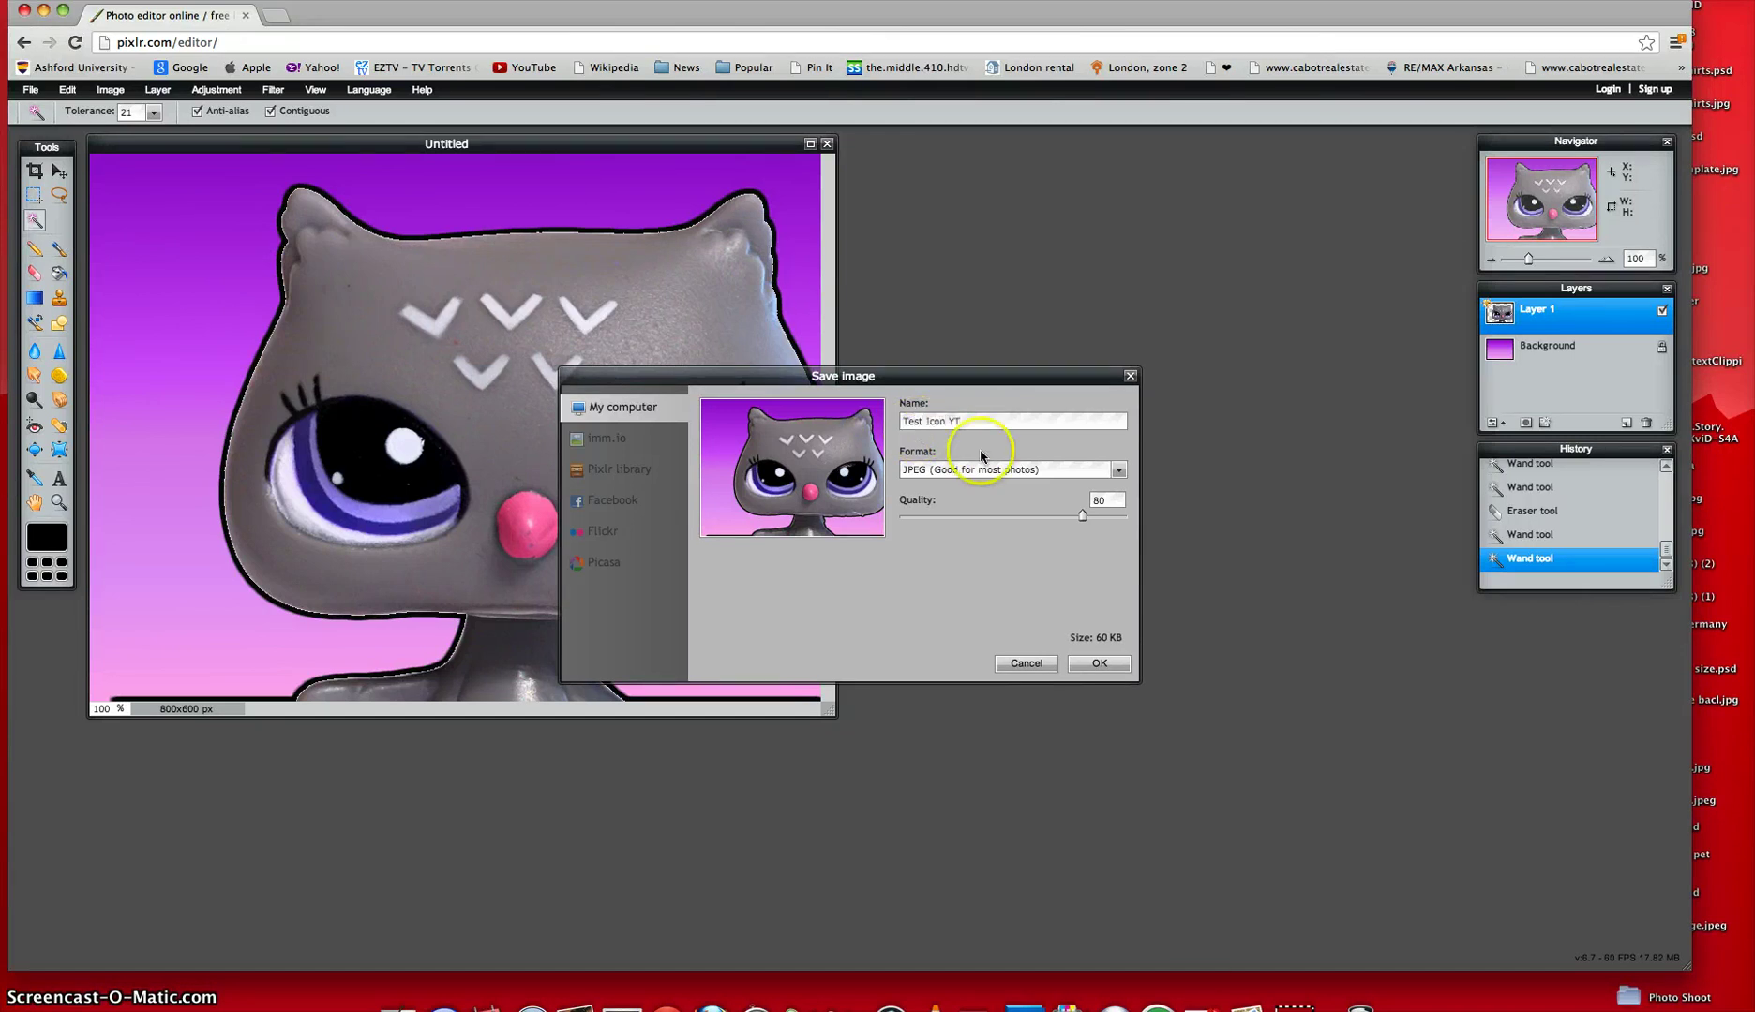
{"action": "left_click", "coordinate": [1099, 665]}
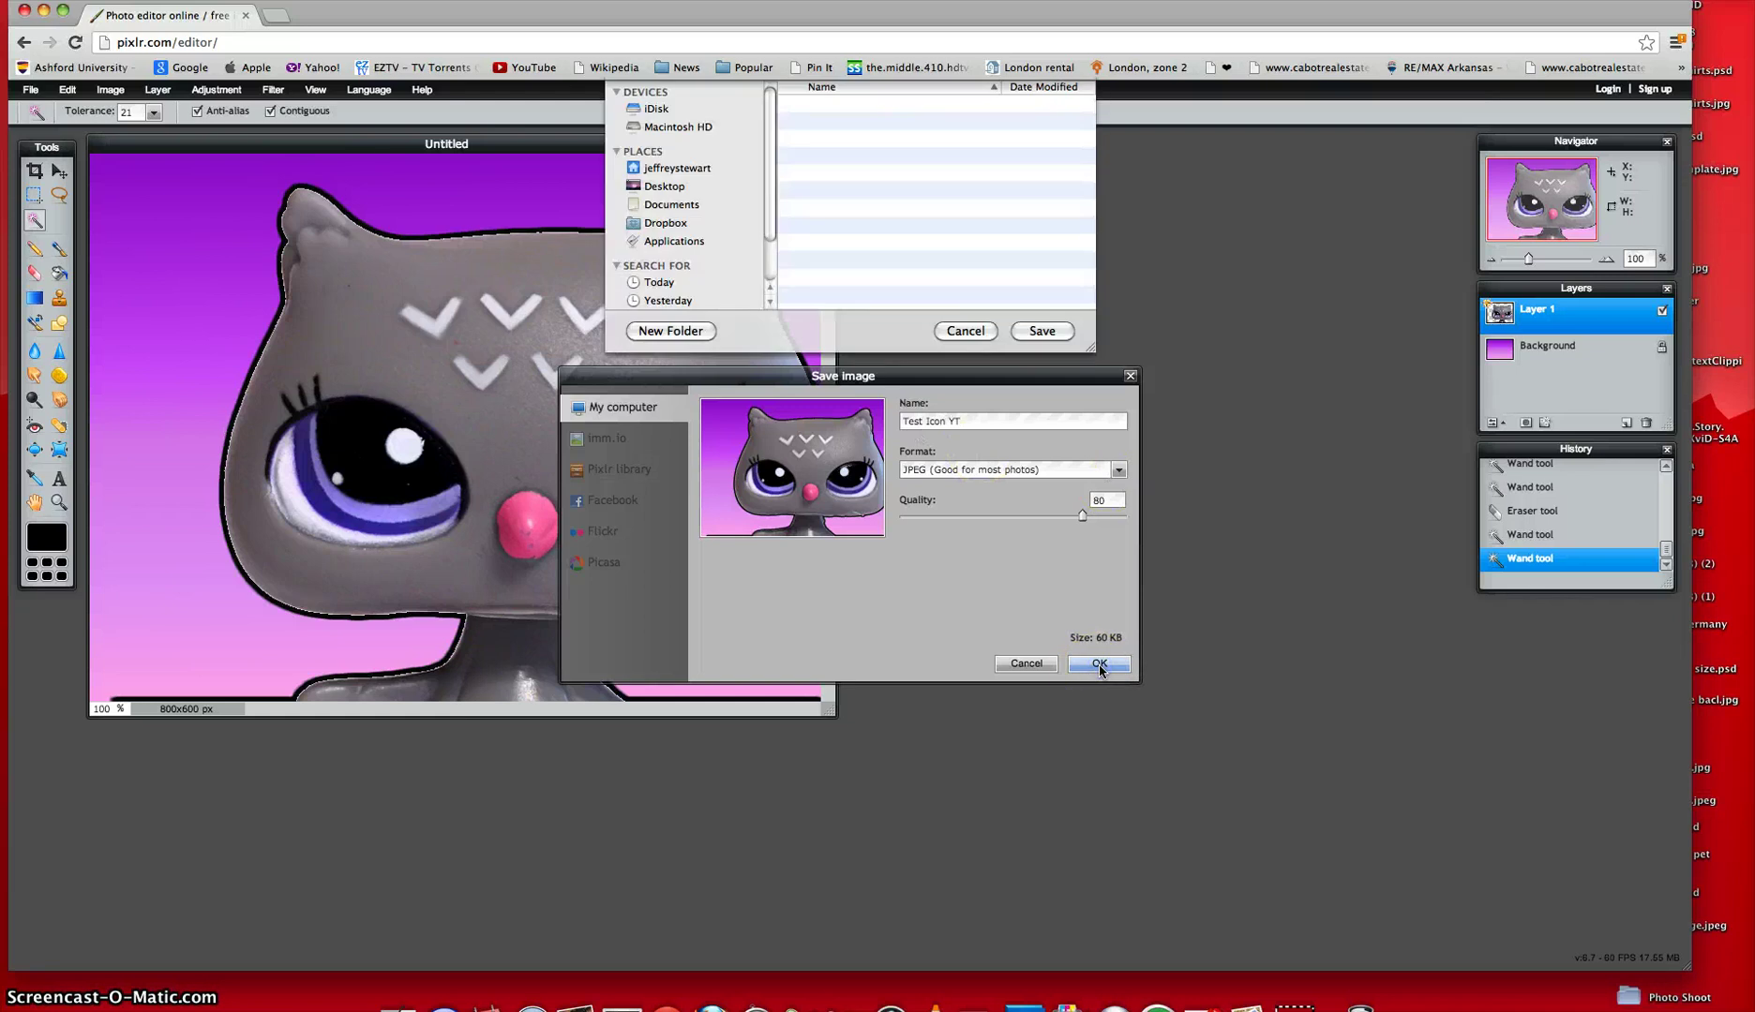
{"action": "left_click", "coordinate": [665, 322]}
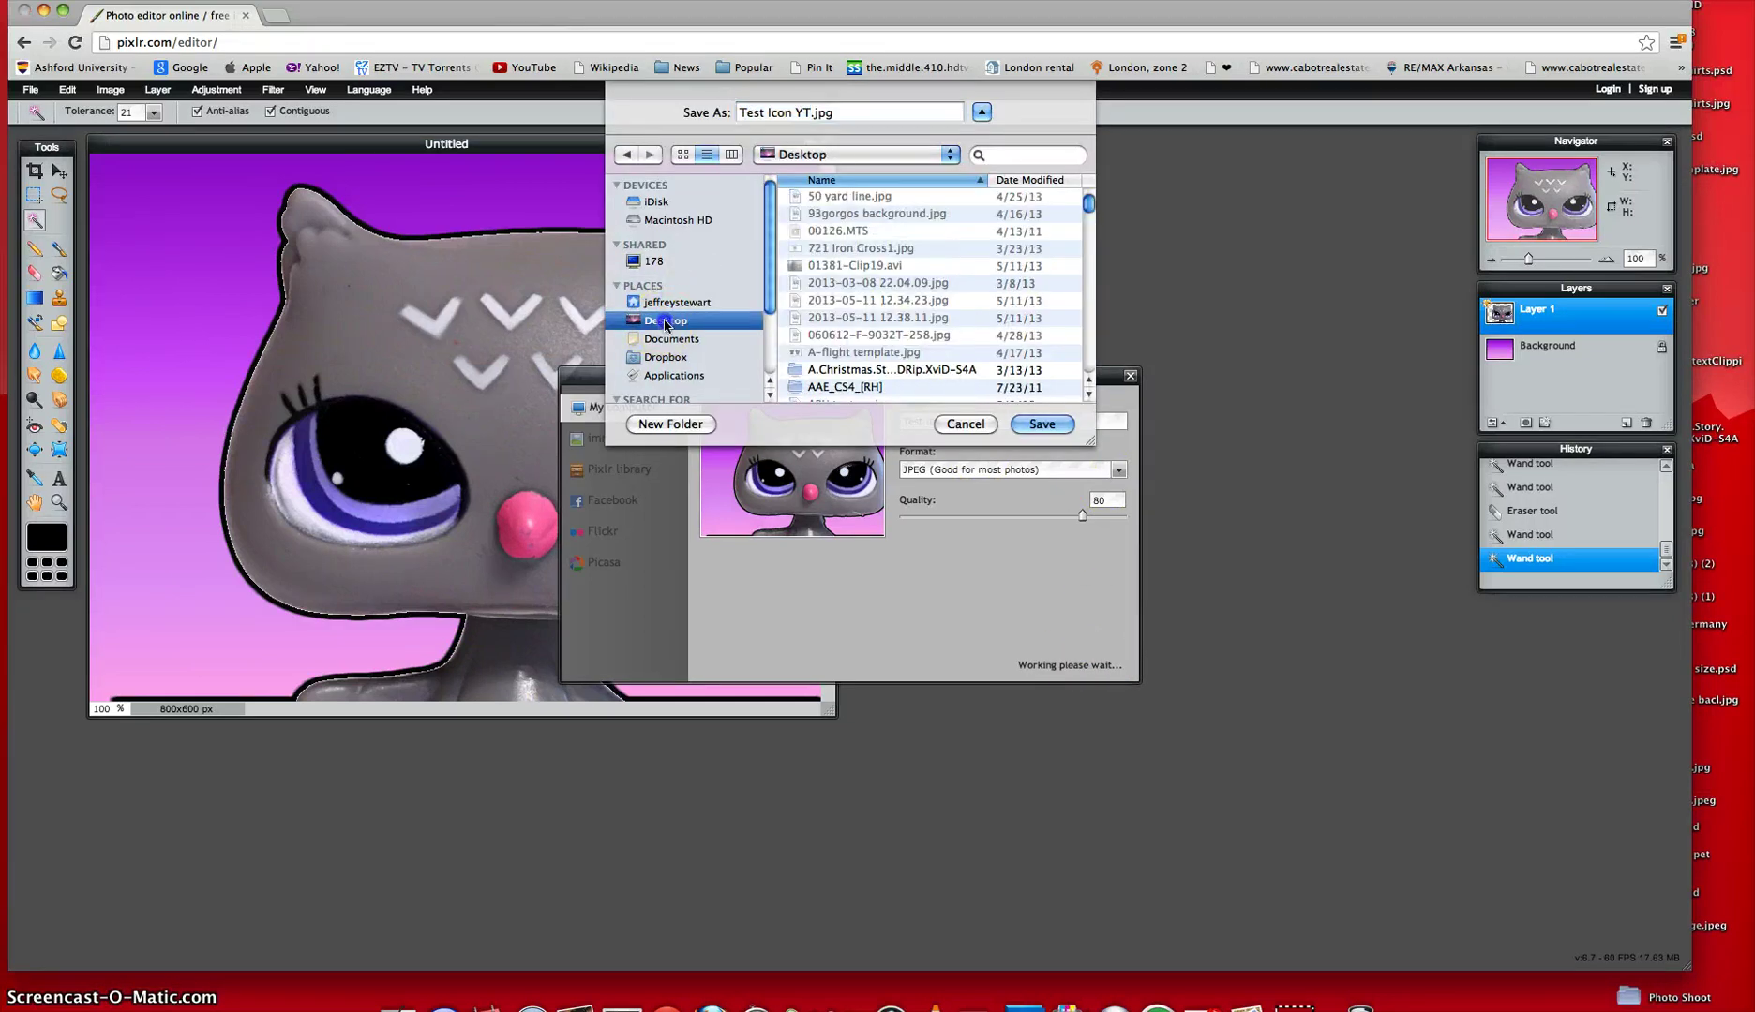
{"action": "left_click", "coordinate": [1043, 424]}
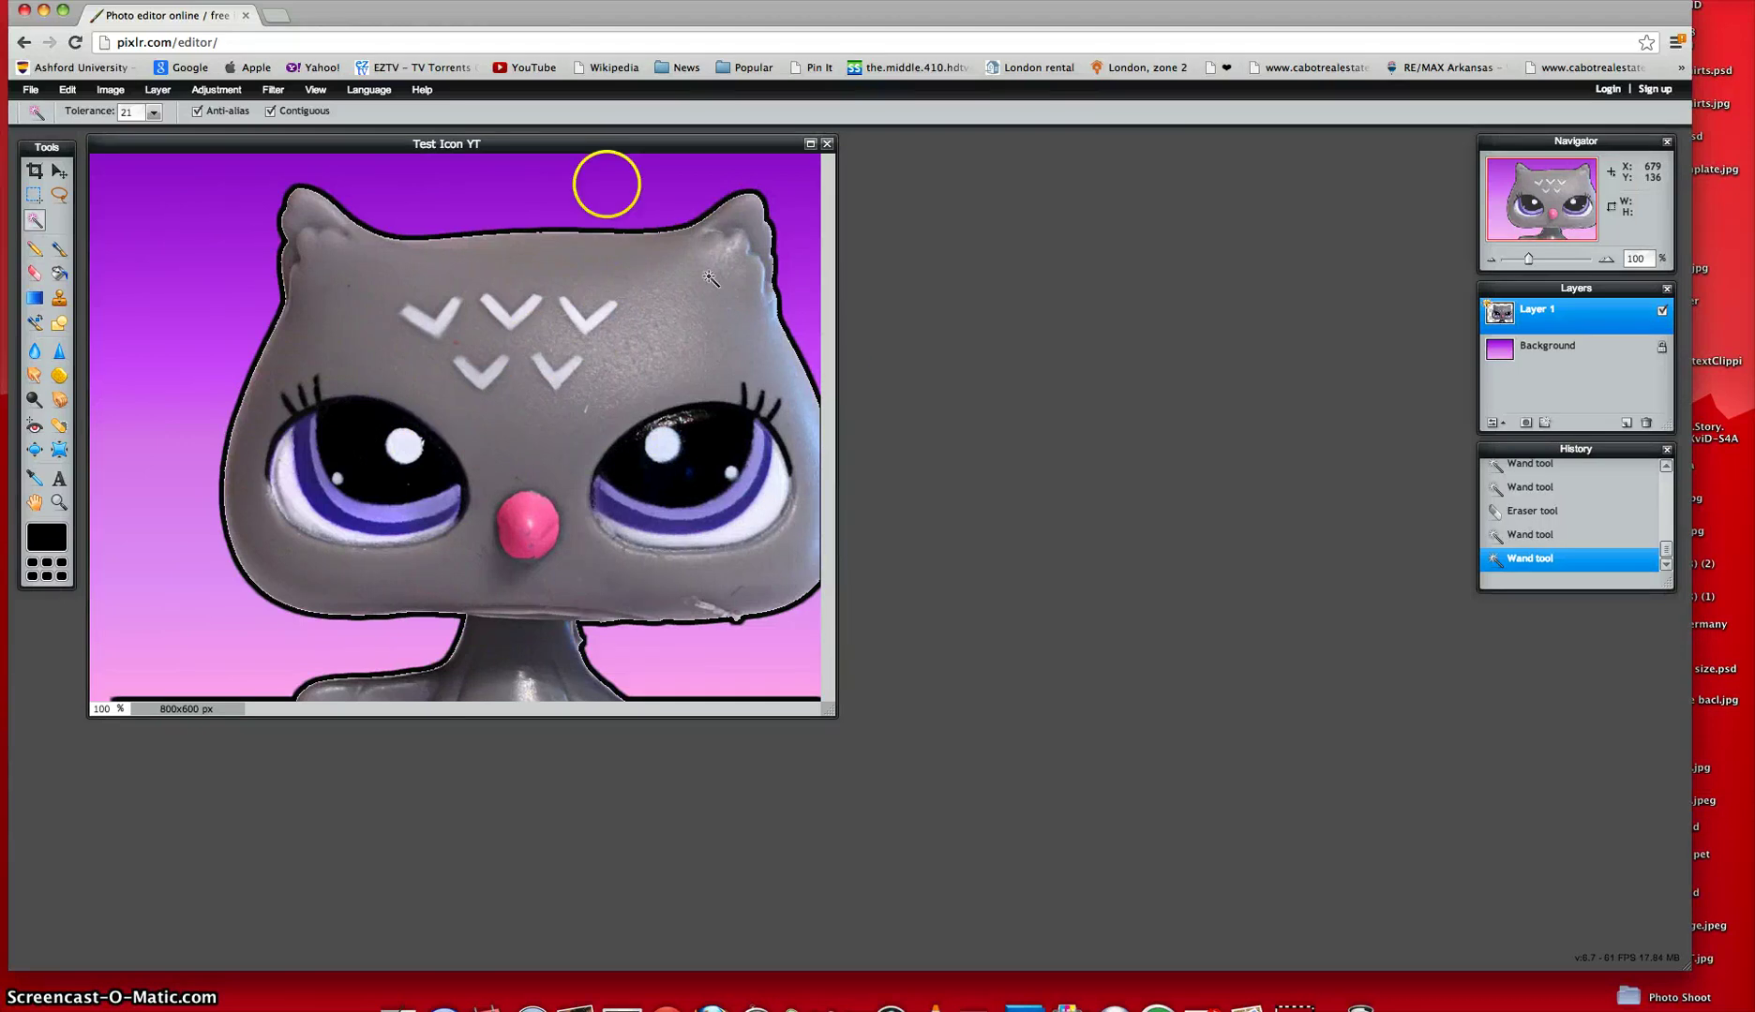
Go to picmonkey.com in the browser.
{"action": "left_click", "coordinate": [224, 45]}
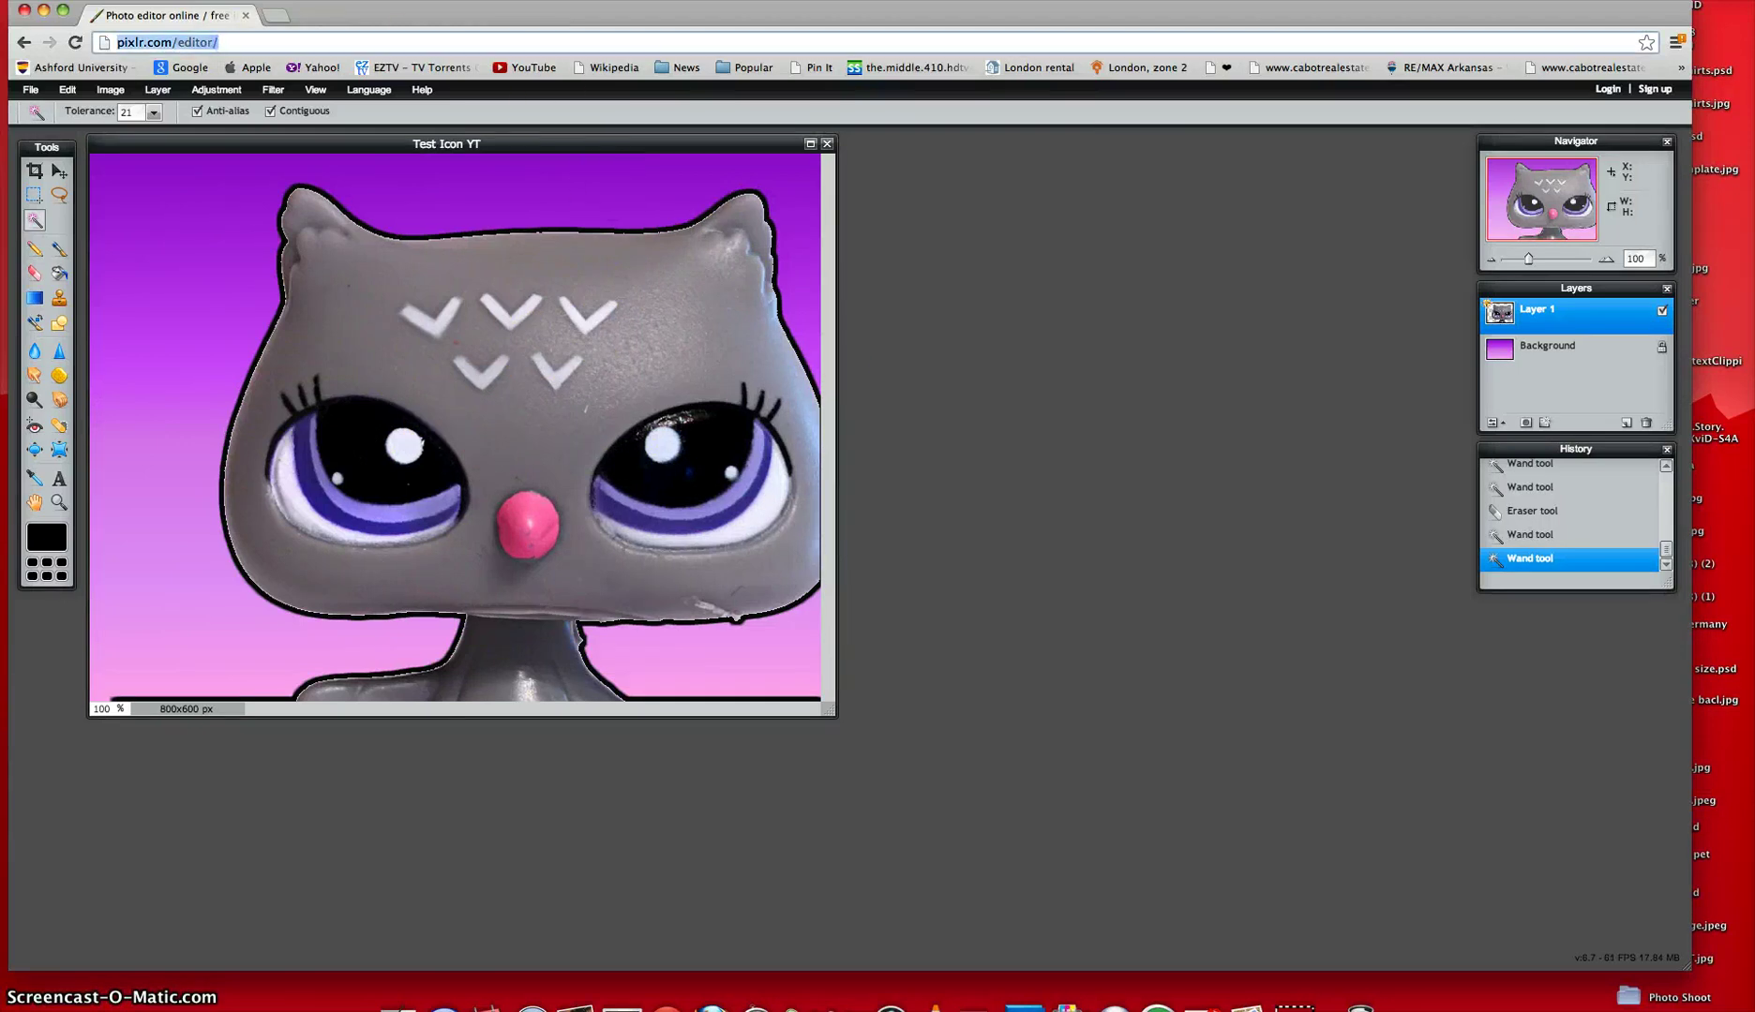
{"action": "type", "text": "picmonkey"}
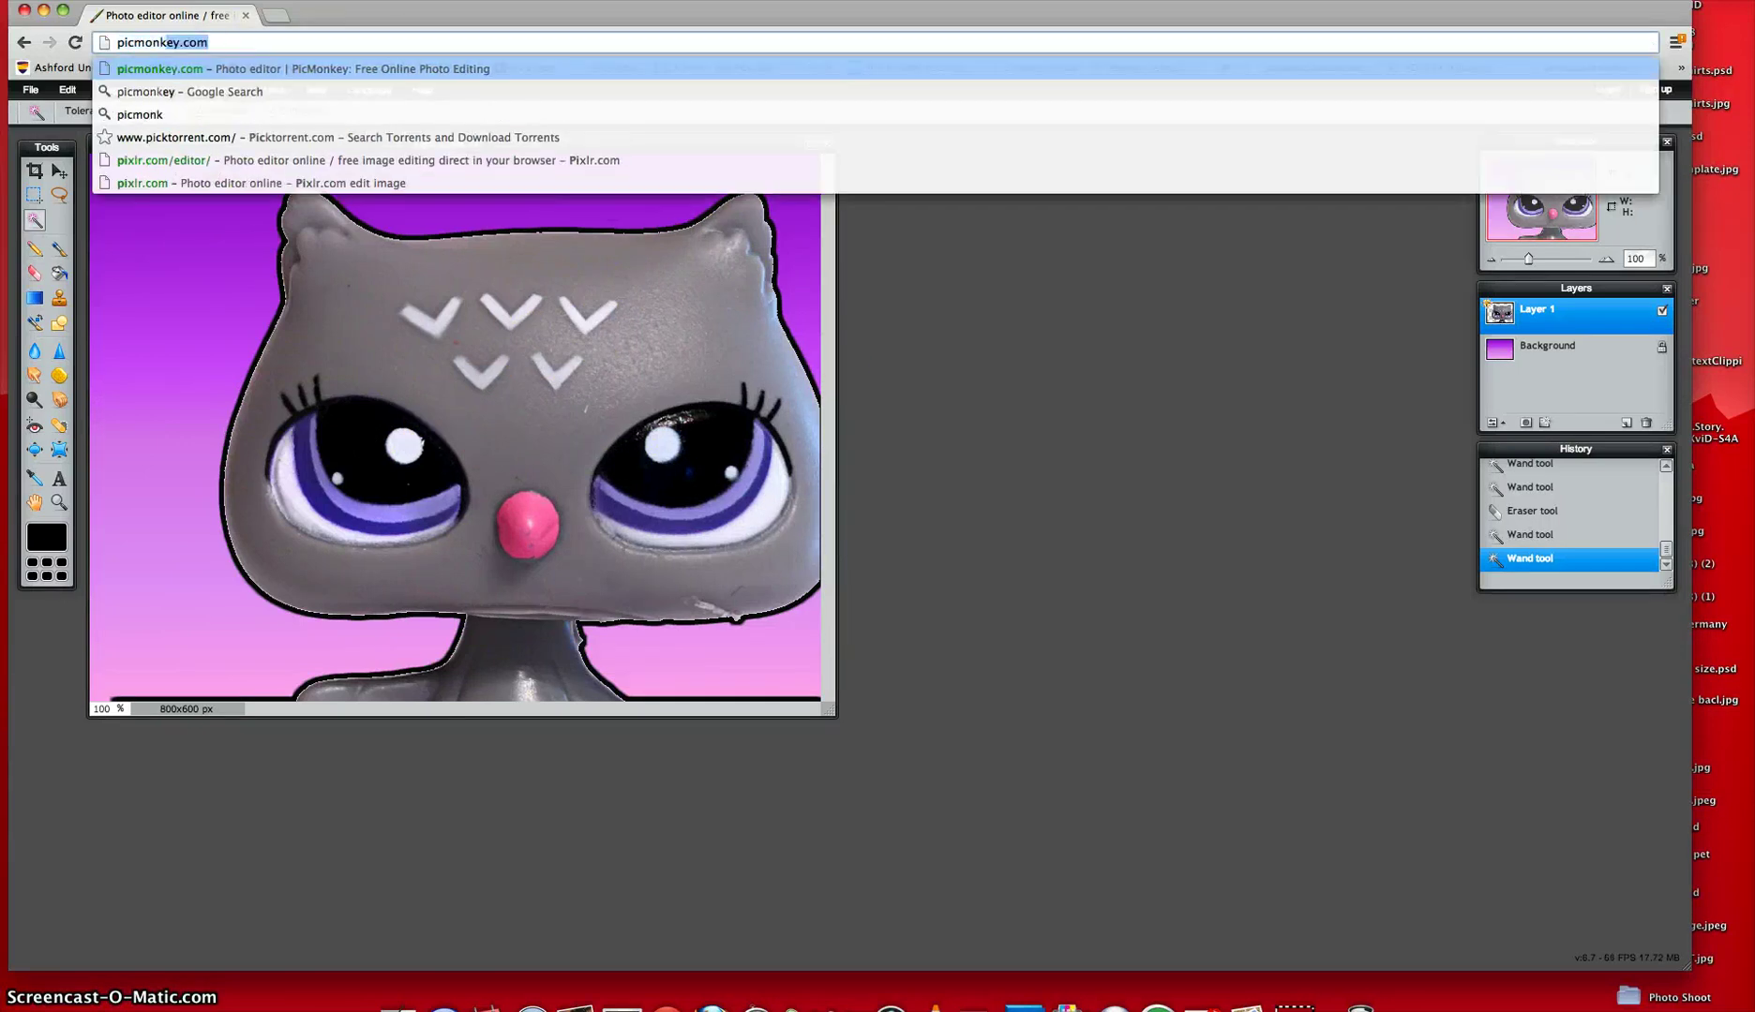
{"action": "type", "text": ".com"}
{"action": "key", "text": "Return"}
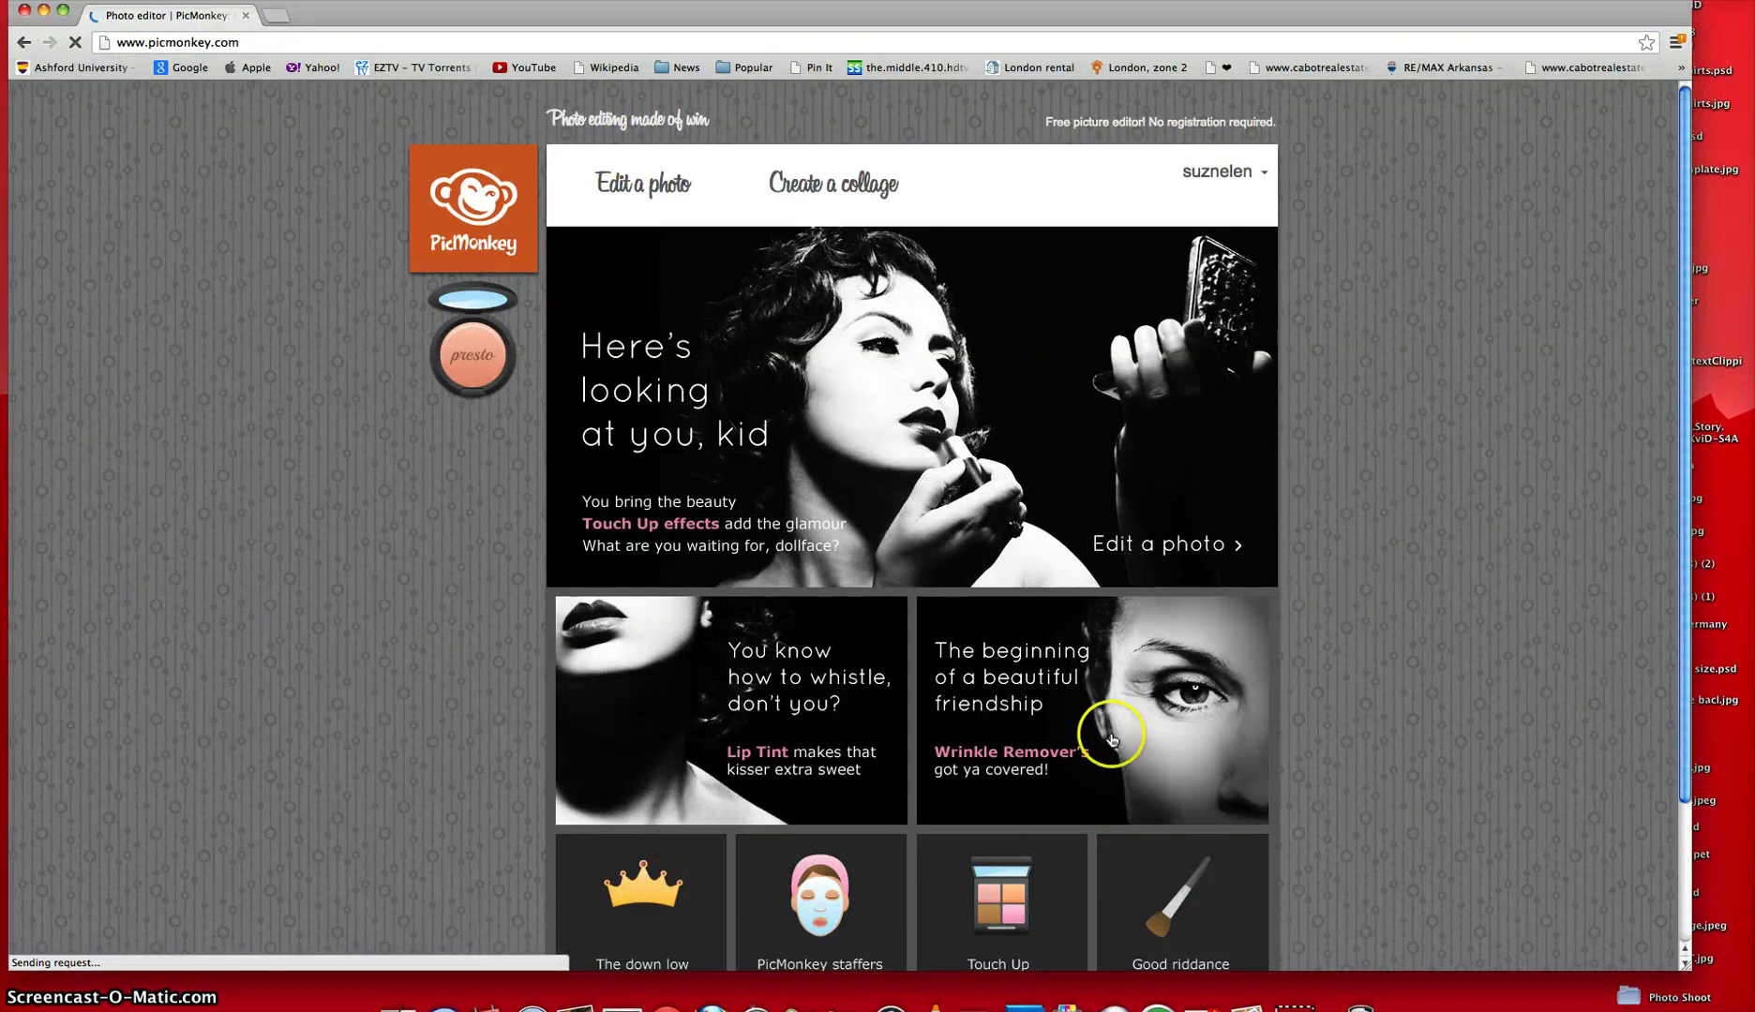
Choose Edit a photo and search the Open dialog for the saved 'Test' owl image.
{"action": "mouse_move", "coordinate": [612, 166]}
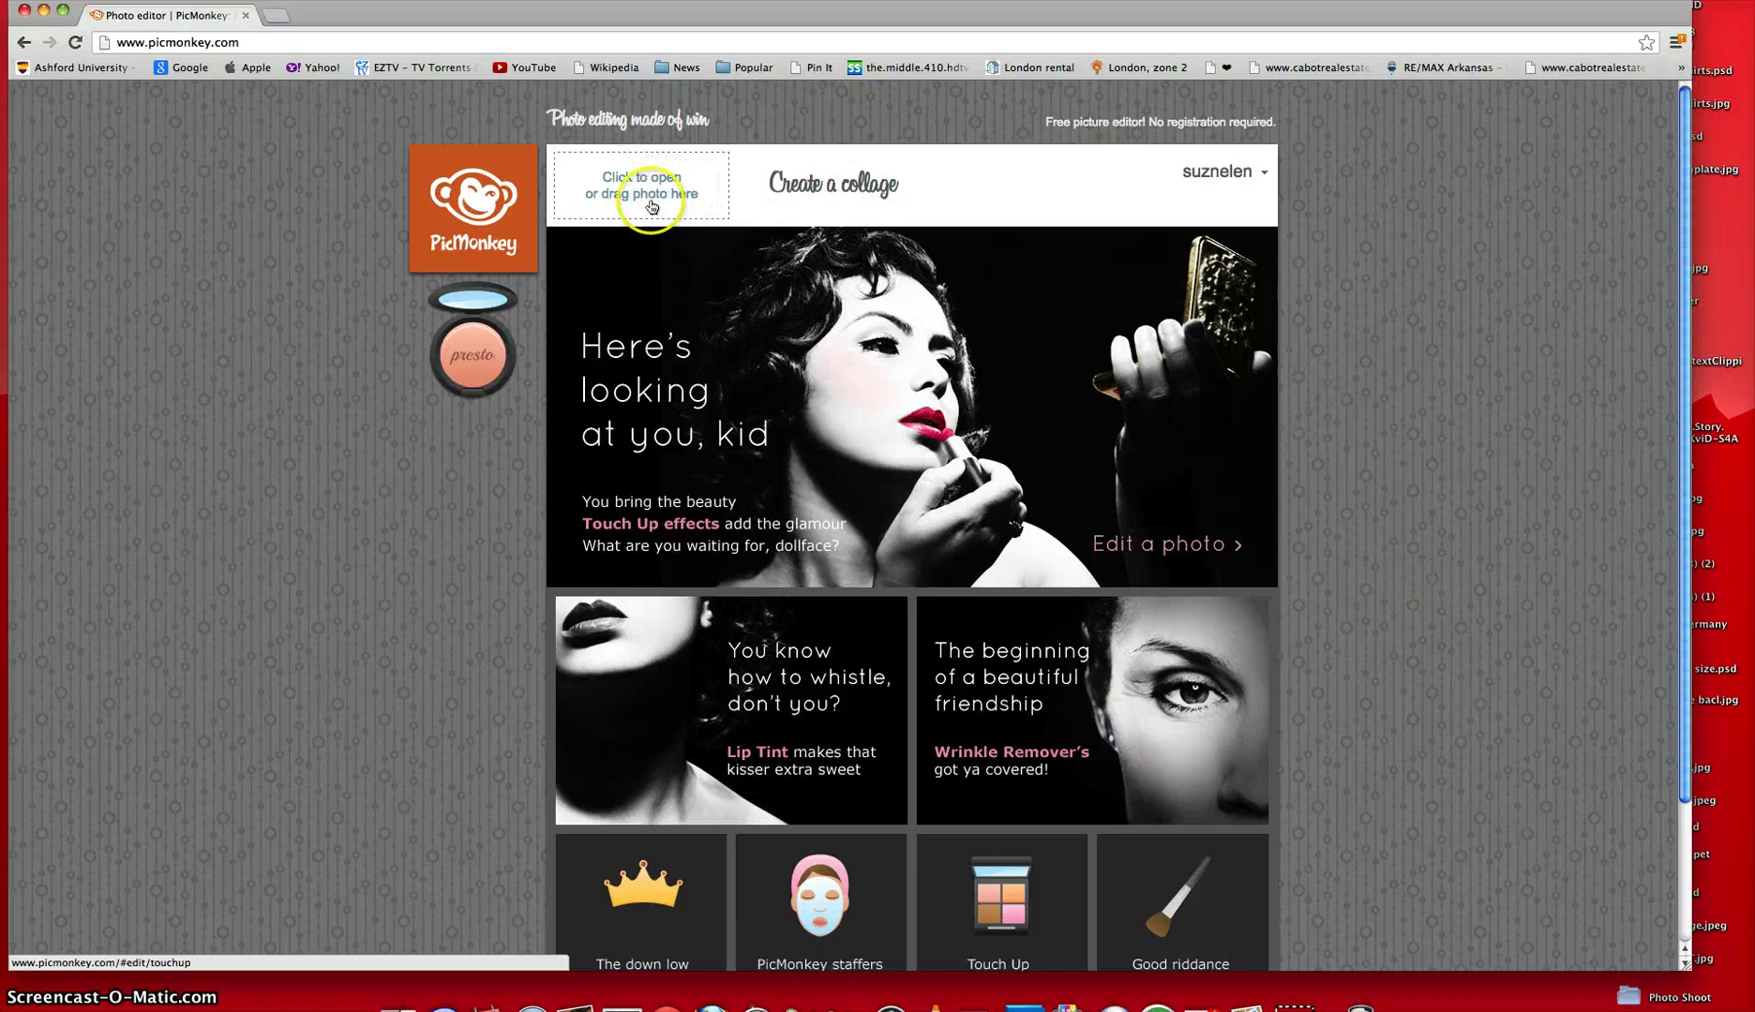
{"action": "left_click", "coordinate": [647, 196]}
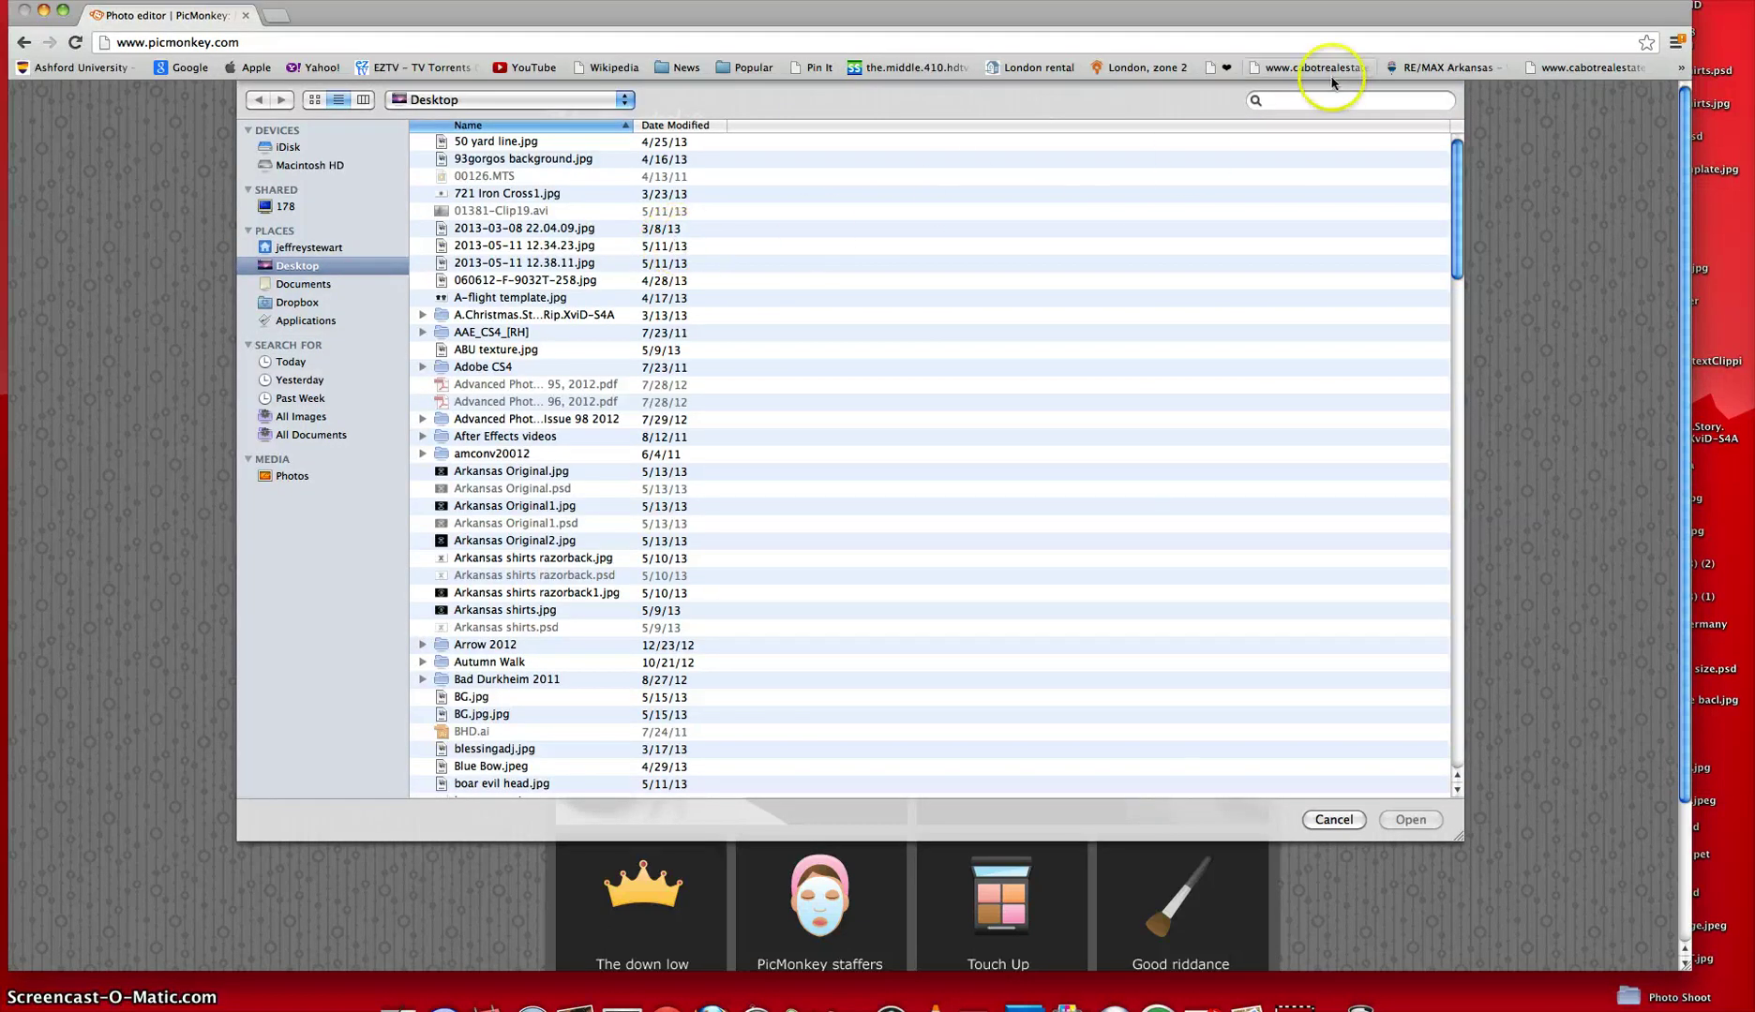
{"action": "left_click", "coordinate": [1356, 103]}
{"action": "type", "text": "Tes"}
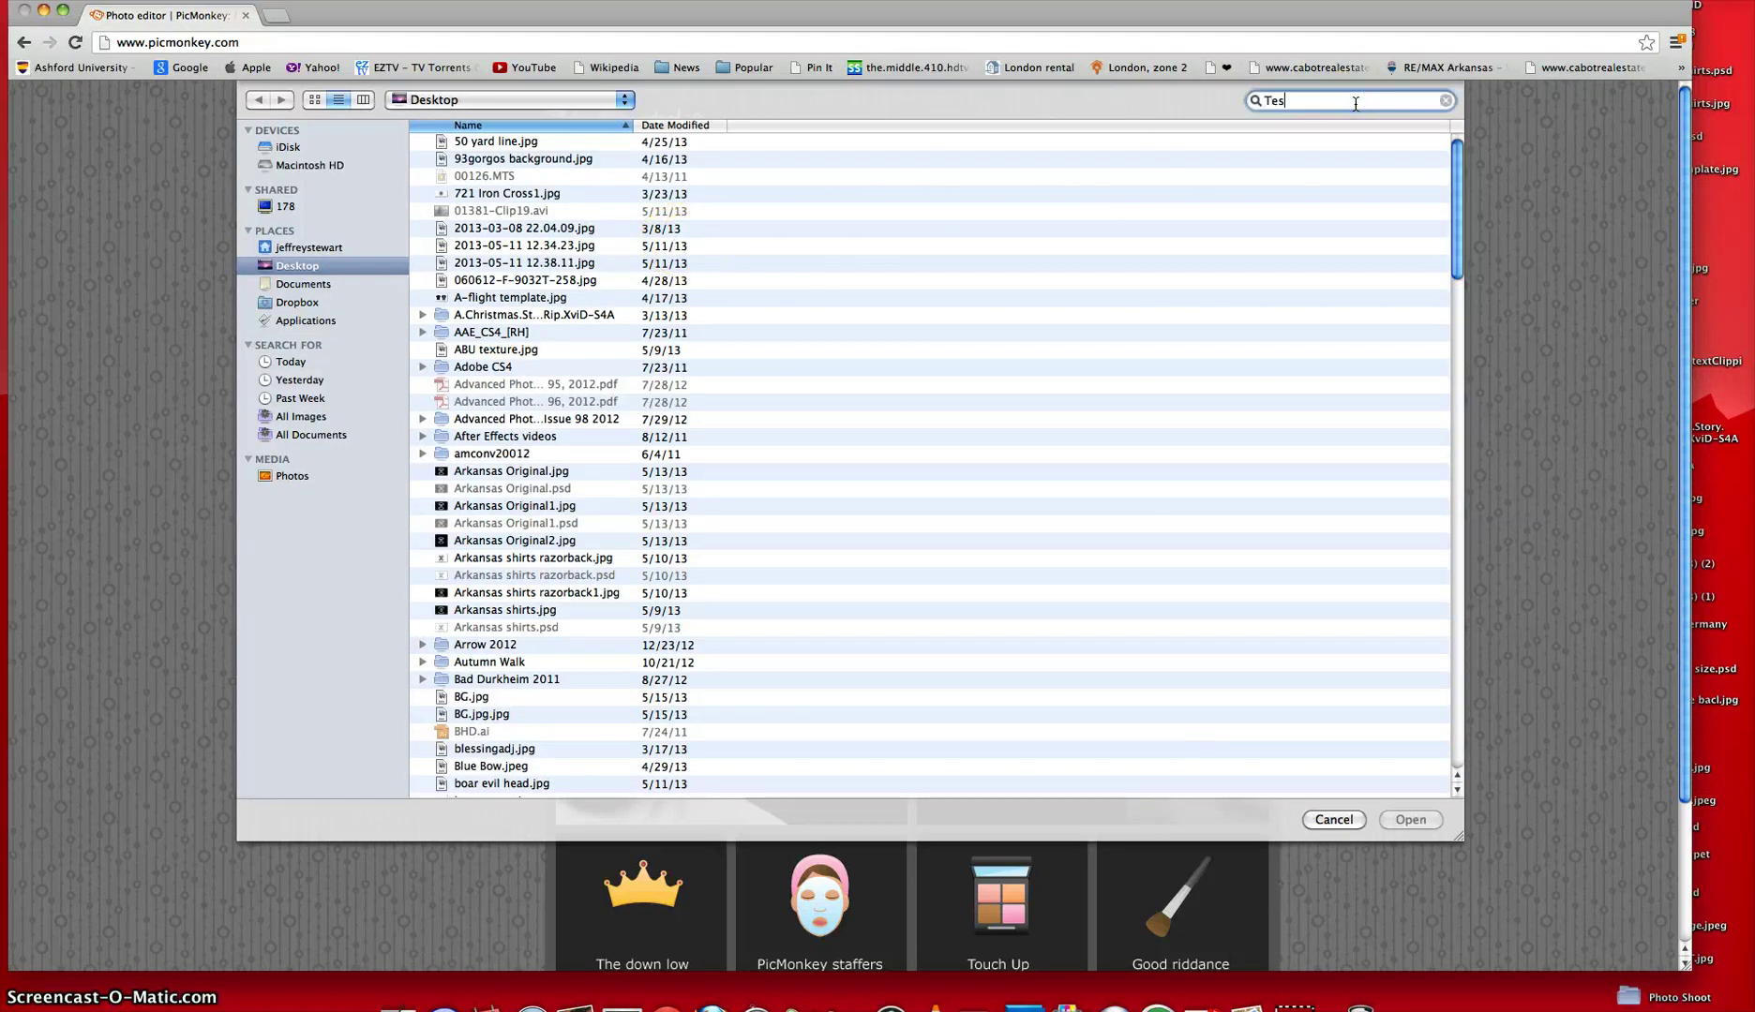
{"action": "type", "text": "t"}
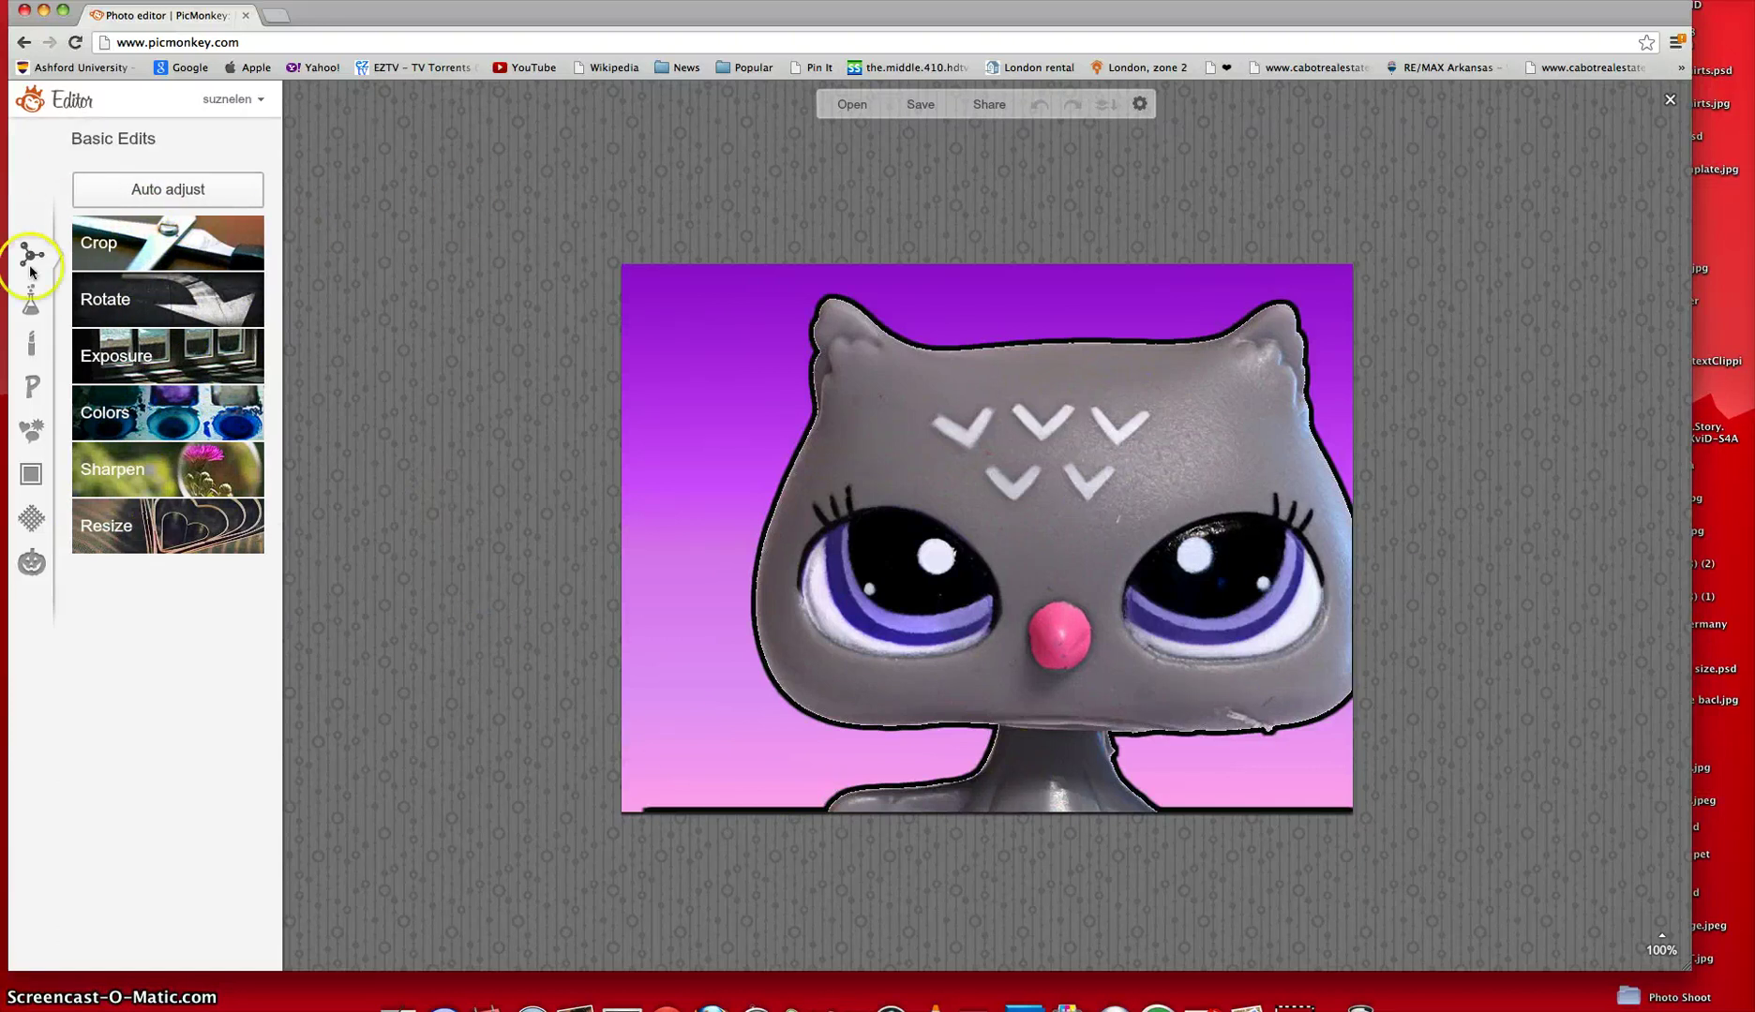
Apply the Tranquil effect to the owl photo.
{"action": "left_click", "coordinate": [32, 302]}
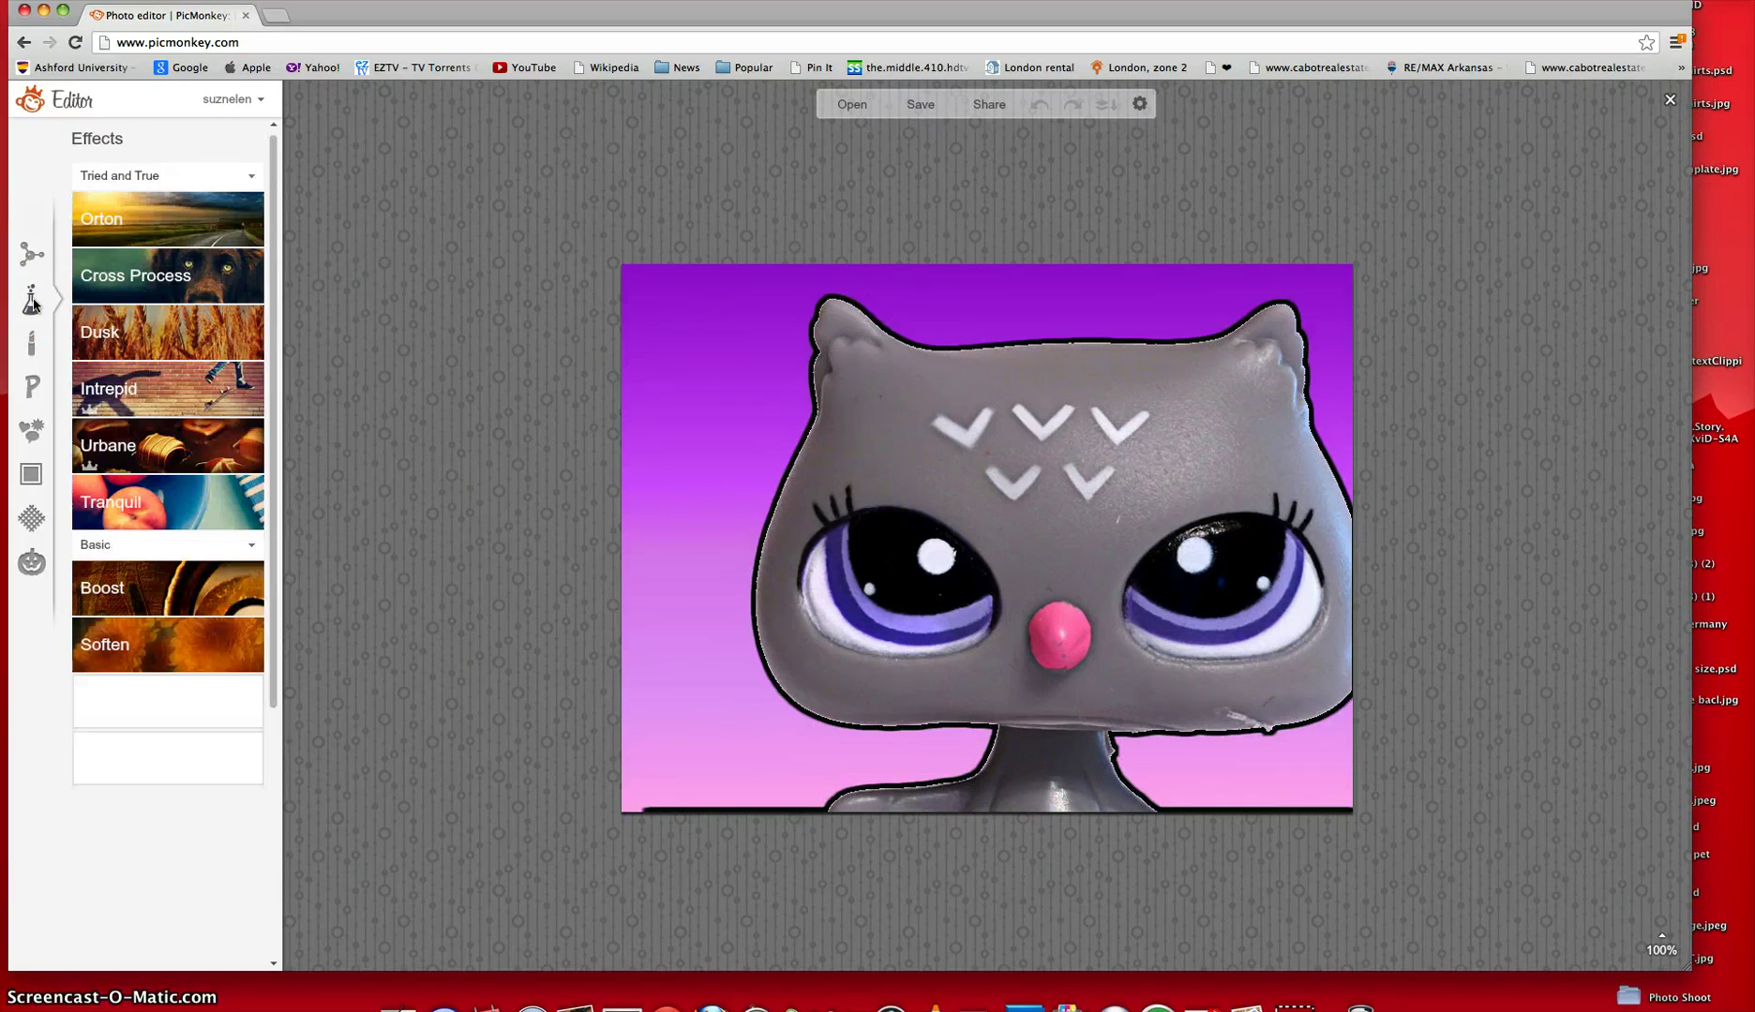
{"action": "left_click", "coordinate": [222, 170]}
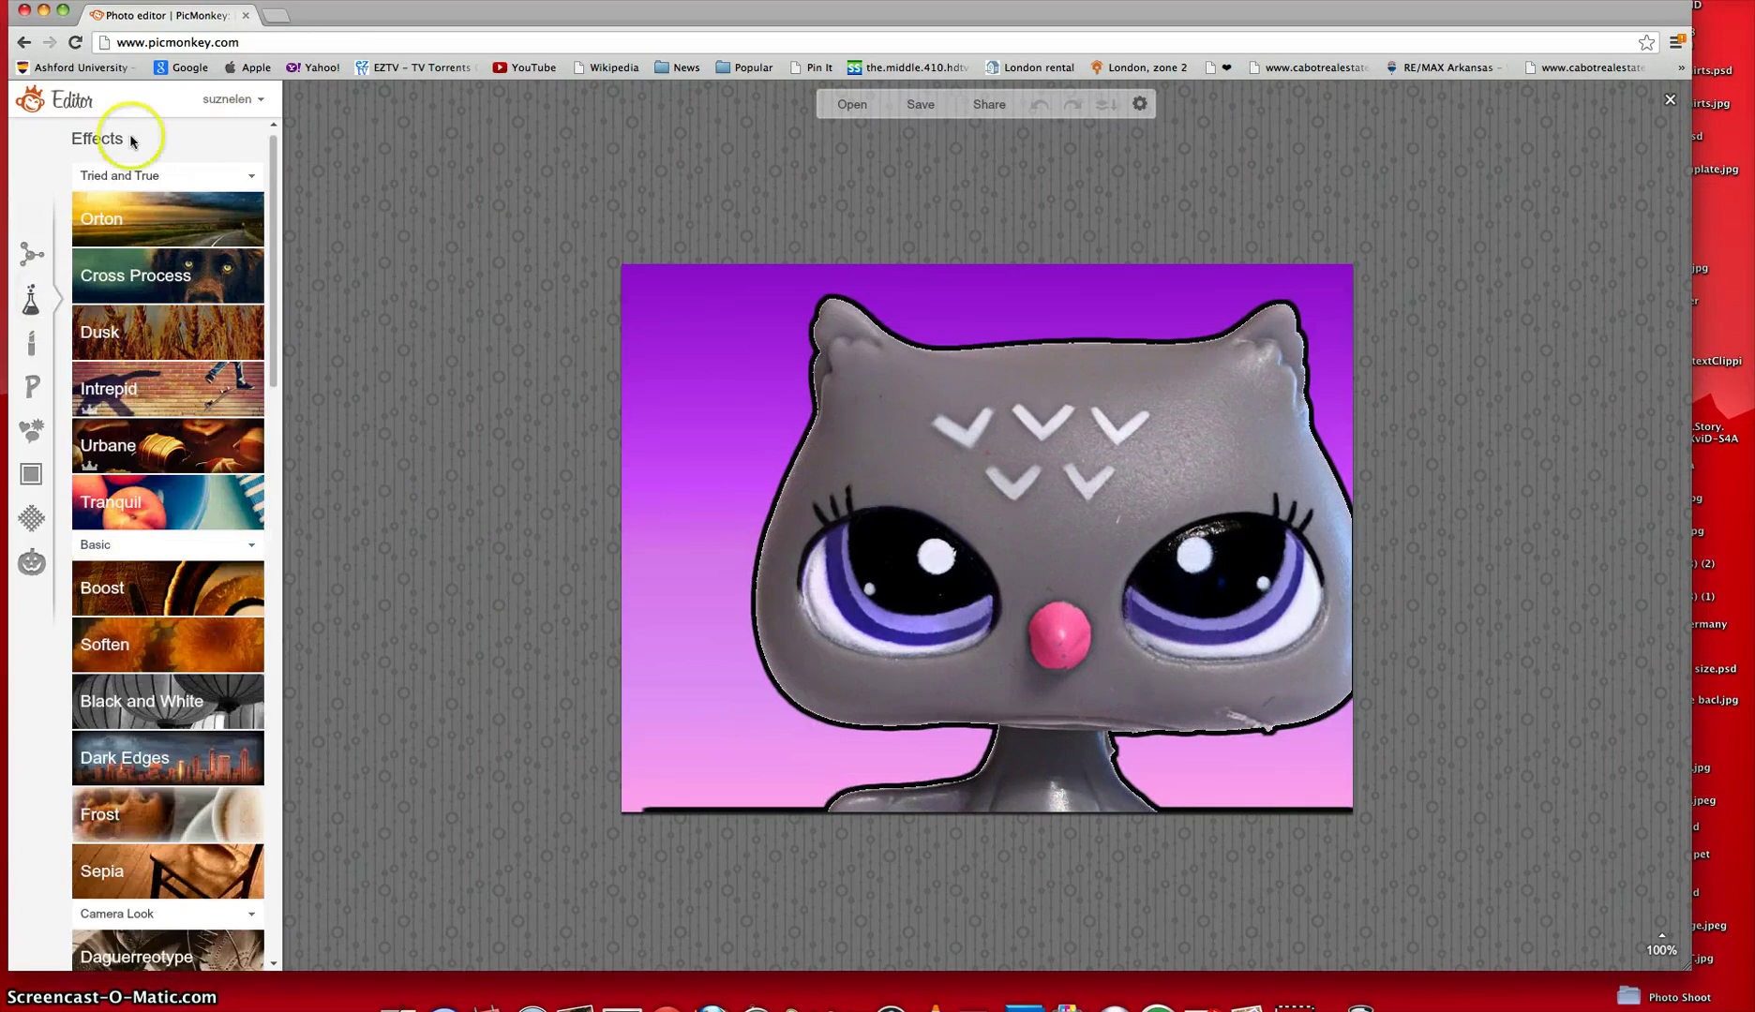
{"action": "scroll", "coordinate": [176, 477], "scroll_direction": "down", "scroll_amount": 2}
{"action": "scroll", "coordinate": [176, 476], "scroll_direction": "down", "scroll_amount": 8}
{"action": "scroll", "coordinate": [176, 476], "scroll_direction": "up", "scroll_amount": 9}
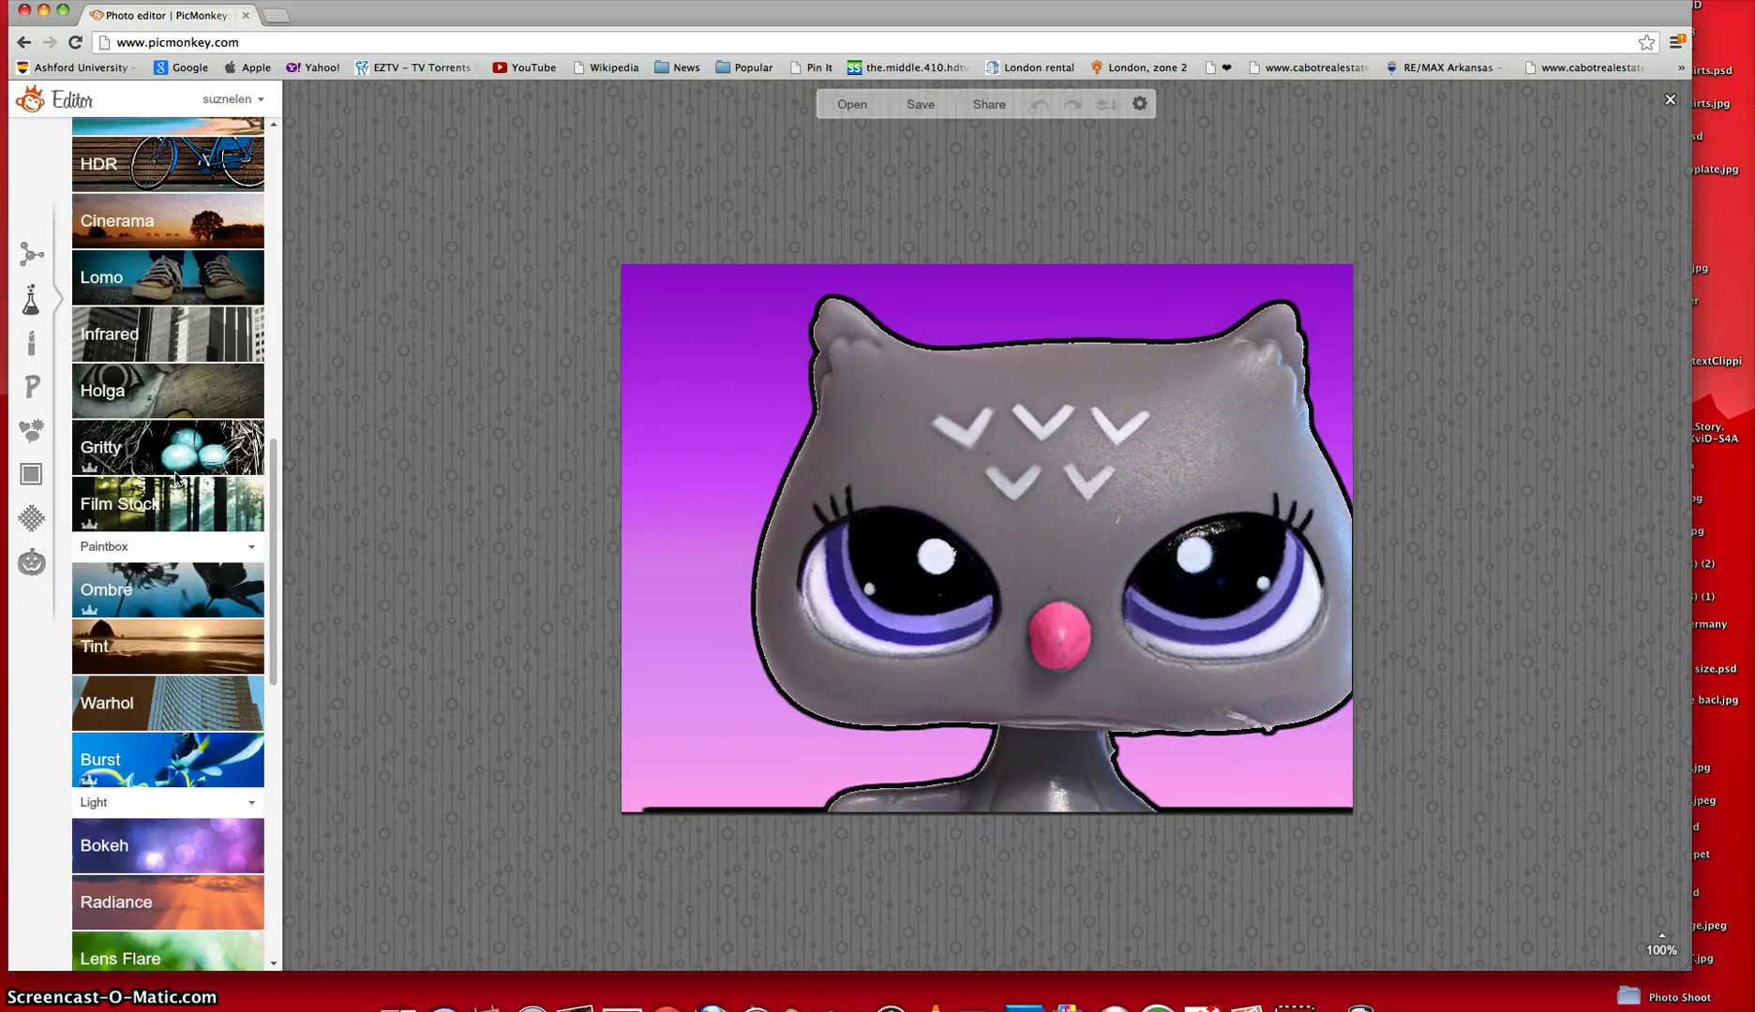
{"action": "scroll", "coordinate": [177, 476], "scroll_direction": "up", "scroll_amount": 1}
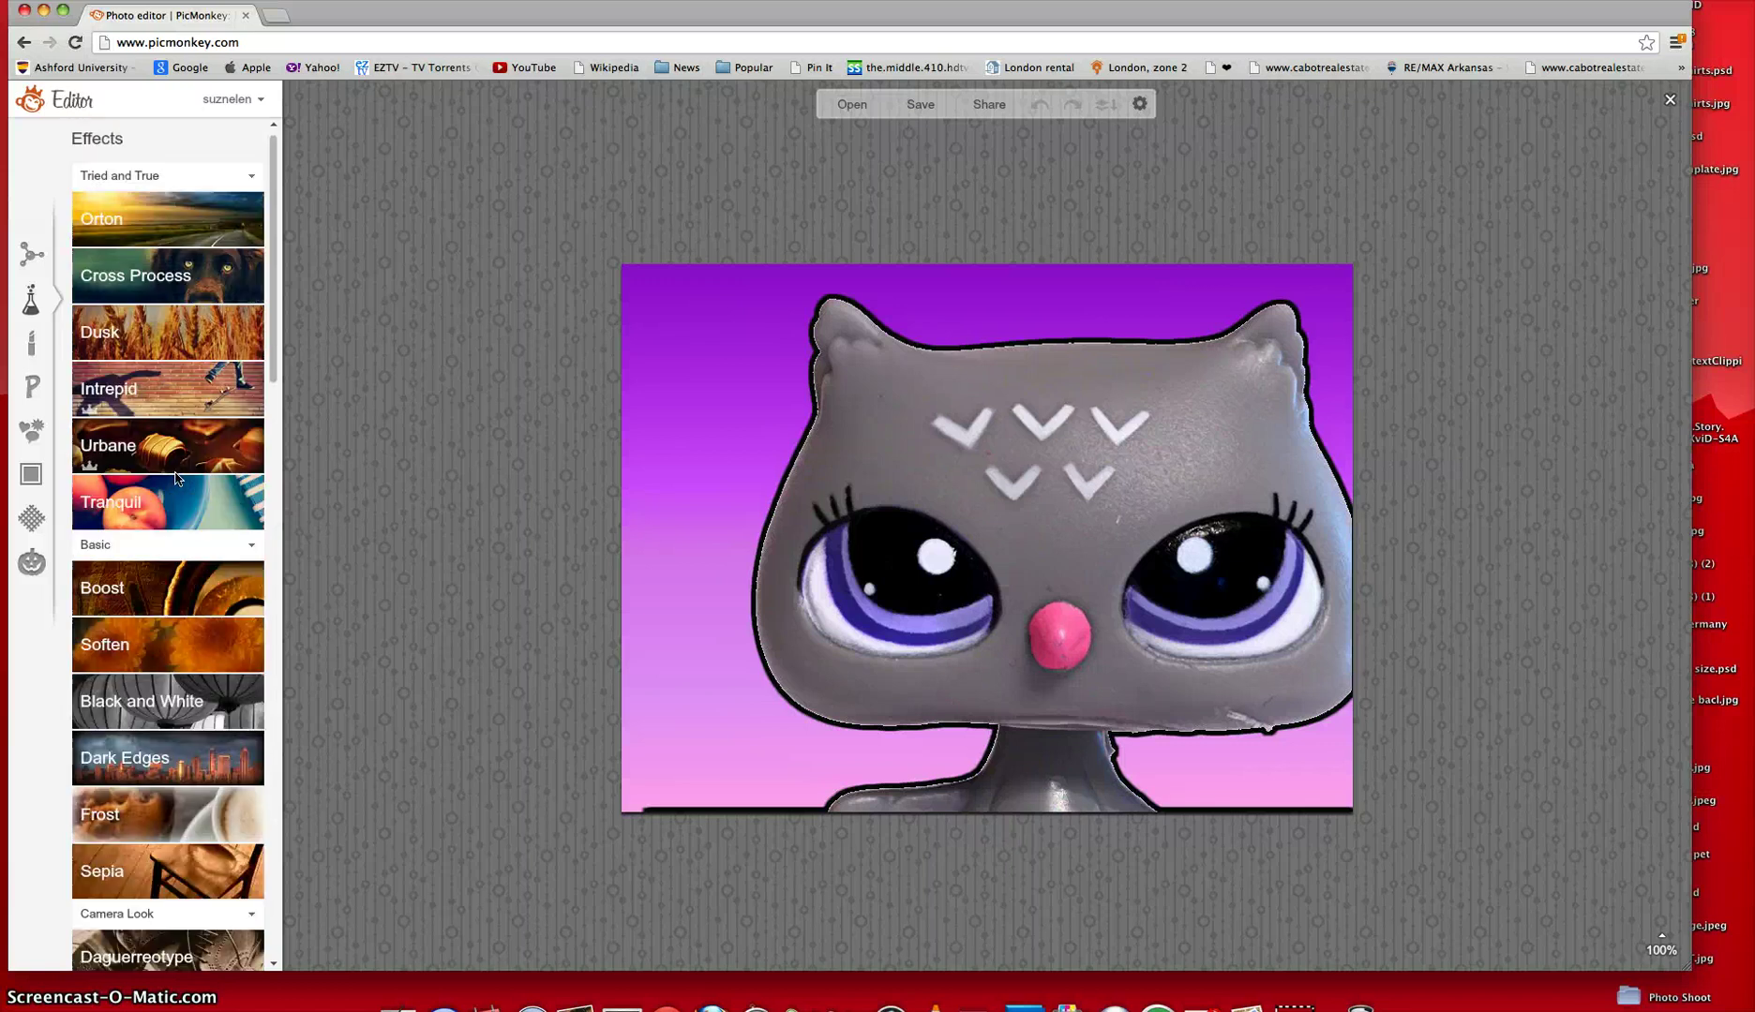
{"action": "left_click", "coordinate": [138, 515]}
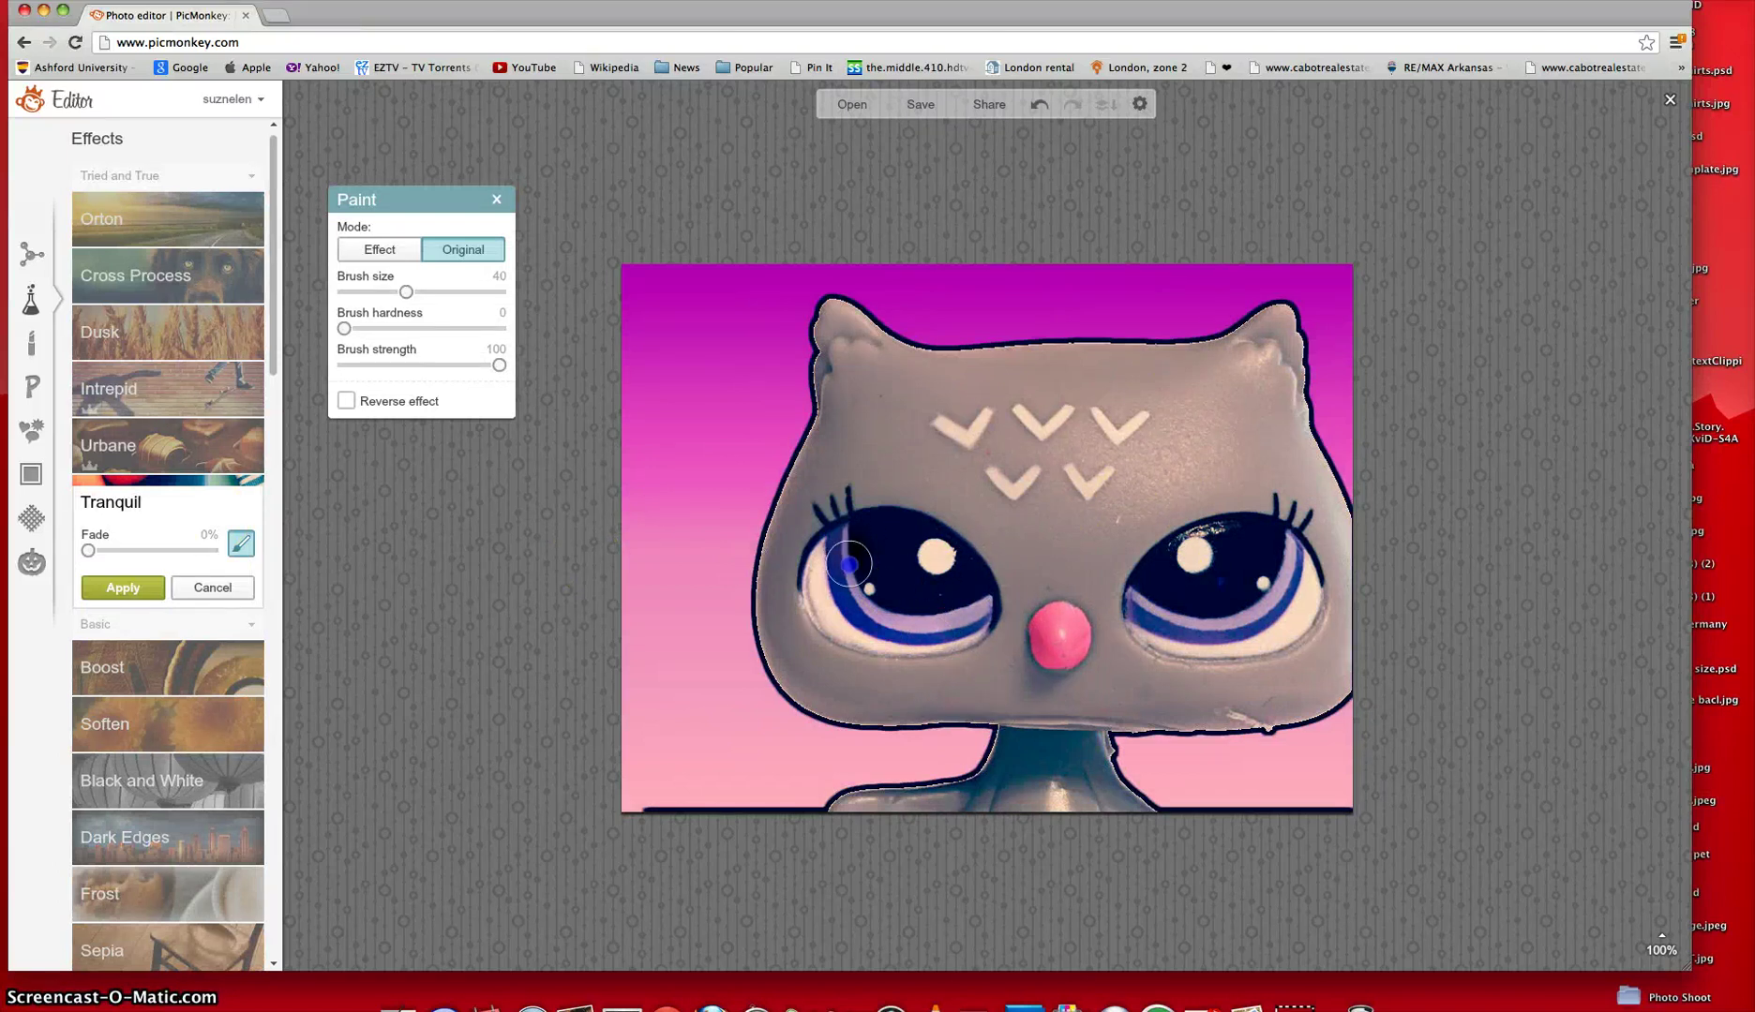
Paint the original colours back onto the left and right eyes.
{"action": "left_click_drag", "start_coordinate": [848, 564], "coordinate": [854, 575]}
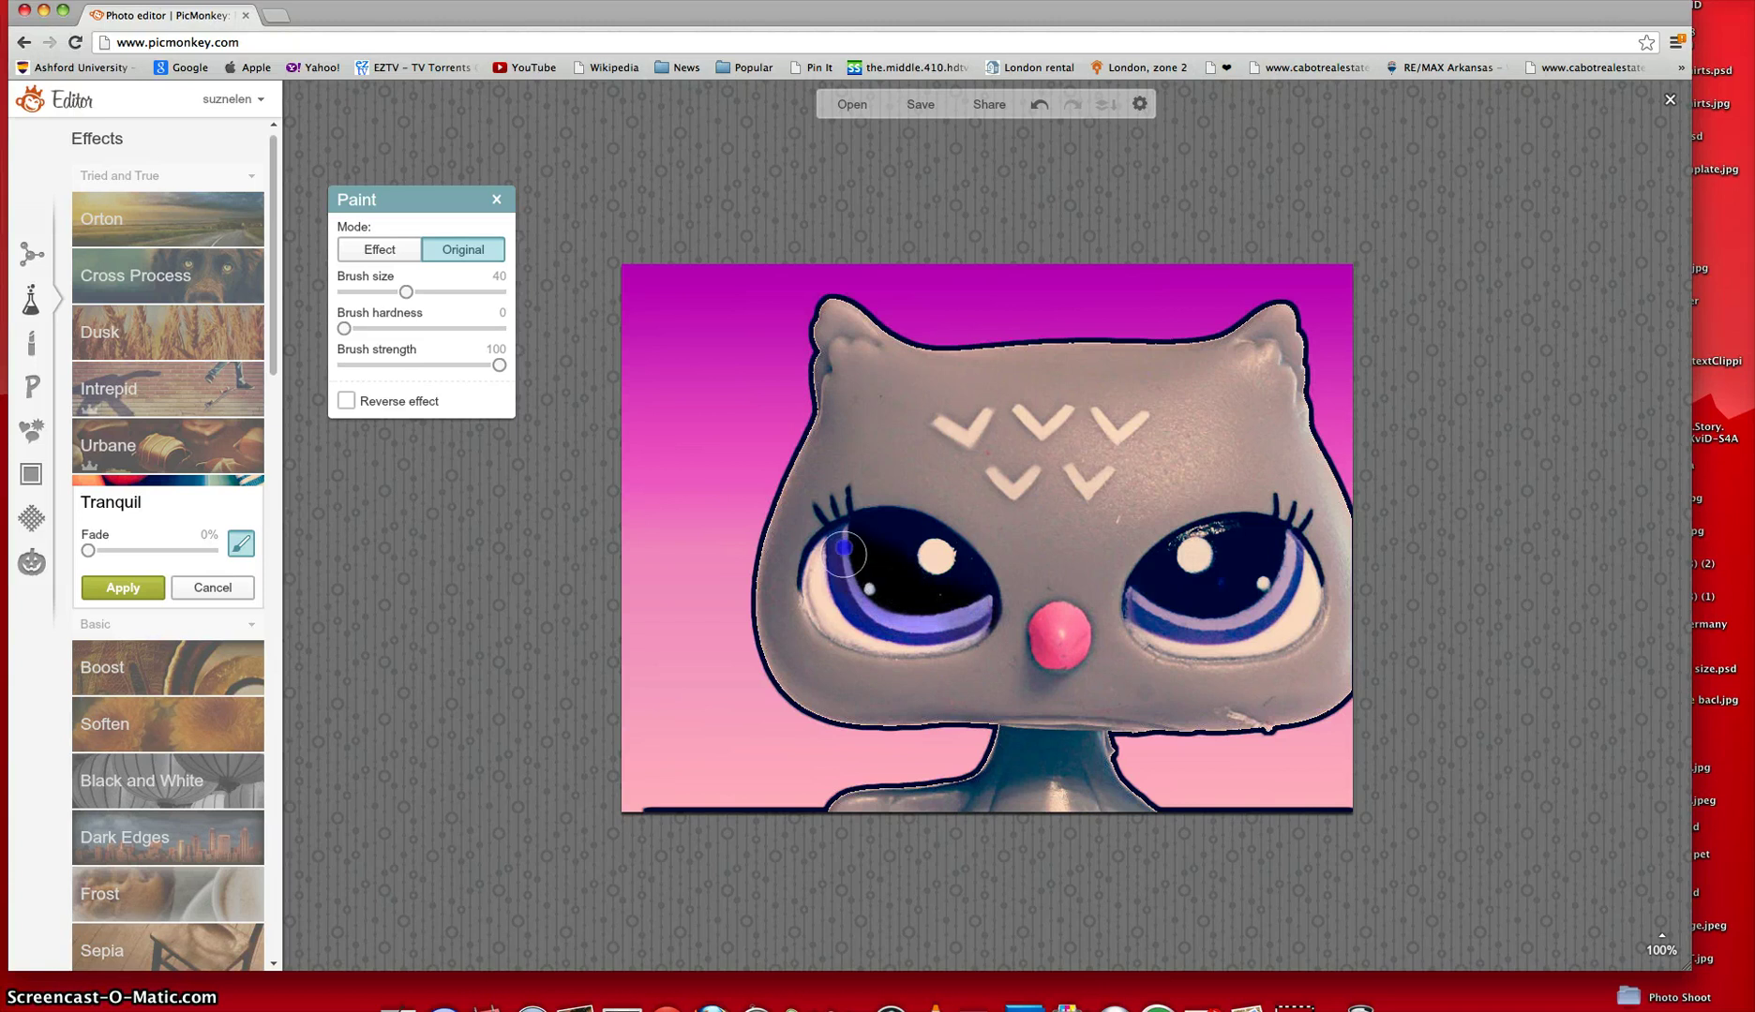
{"action": "left_click_drag", "start_coordinate": [862, 534], "coordinate": [992, 572]}
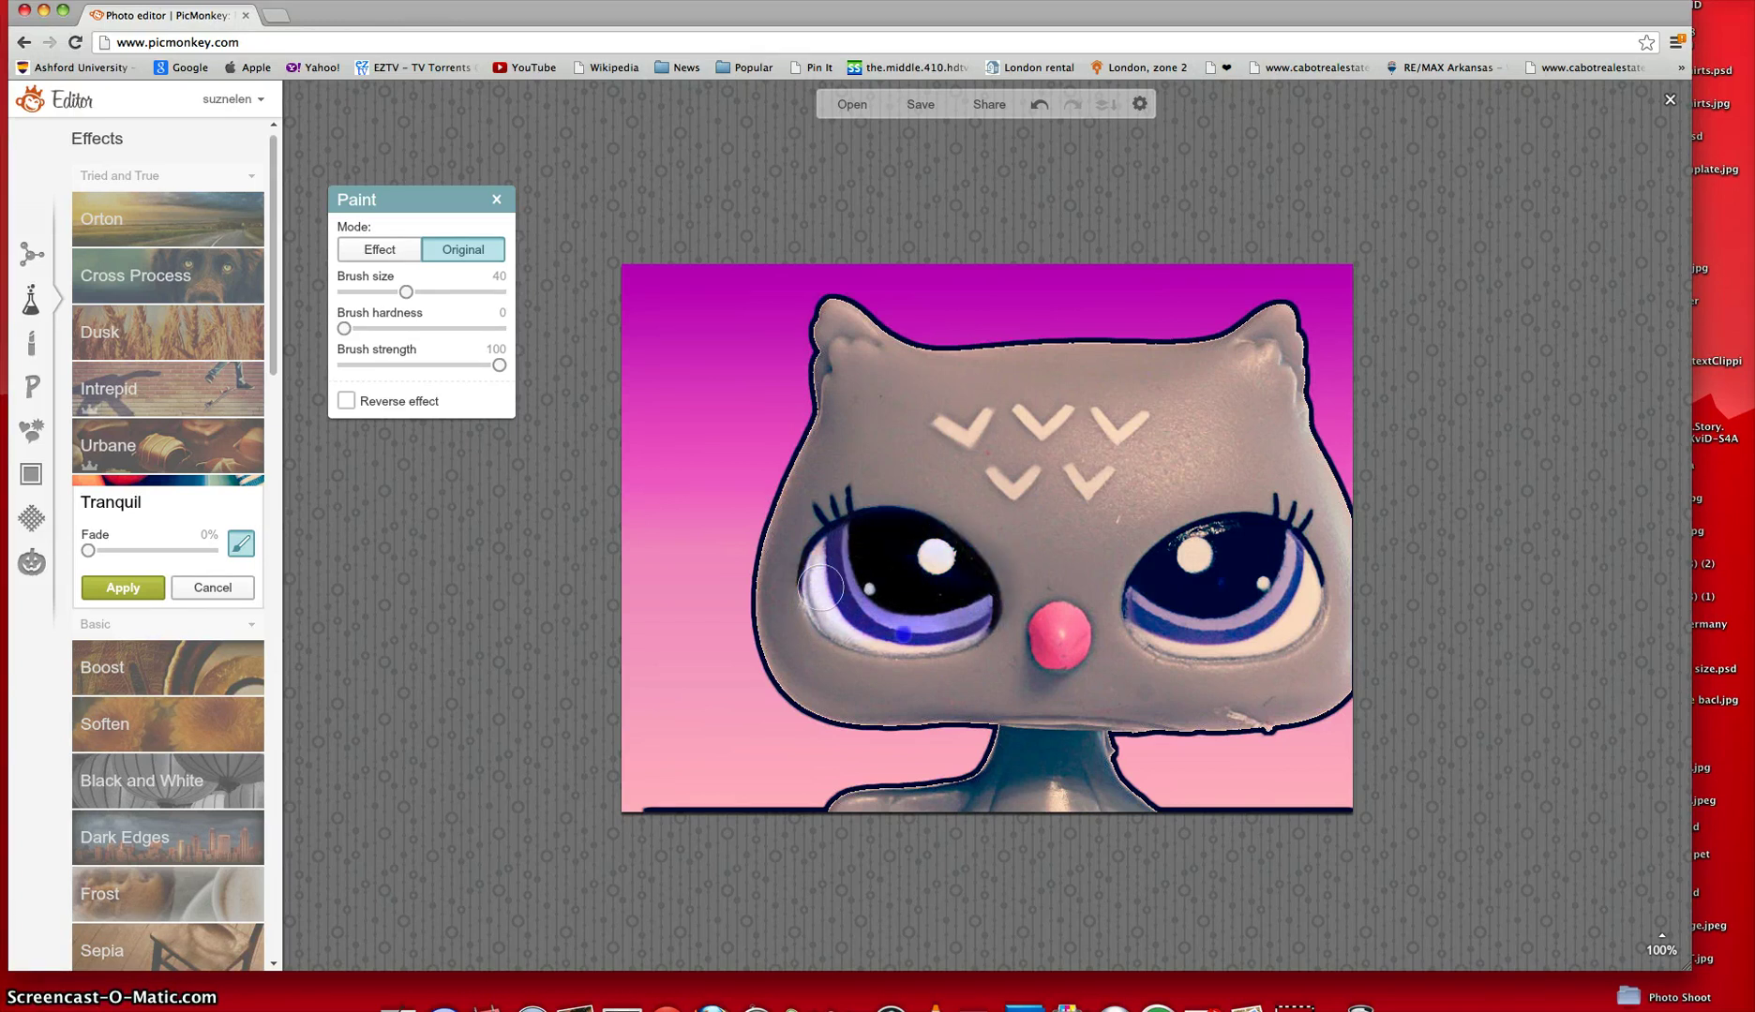
{"action": "mouse_move", "coordinate": [1242, 537]}
{"action": "left_mouse_down"}
{"action": "mouse_move", "coordinate": [1303, 573]}
{"action": "mouse_move", "coordinate": [1256, 614]}
{"action": "left_mouse_up"}
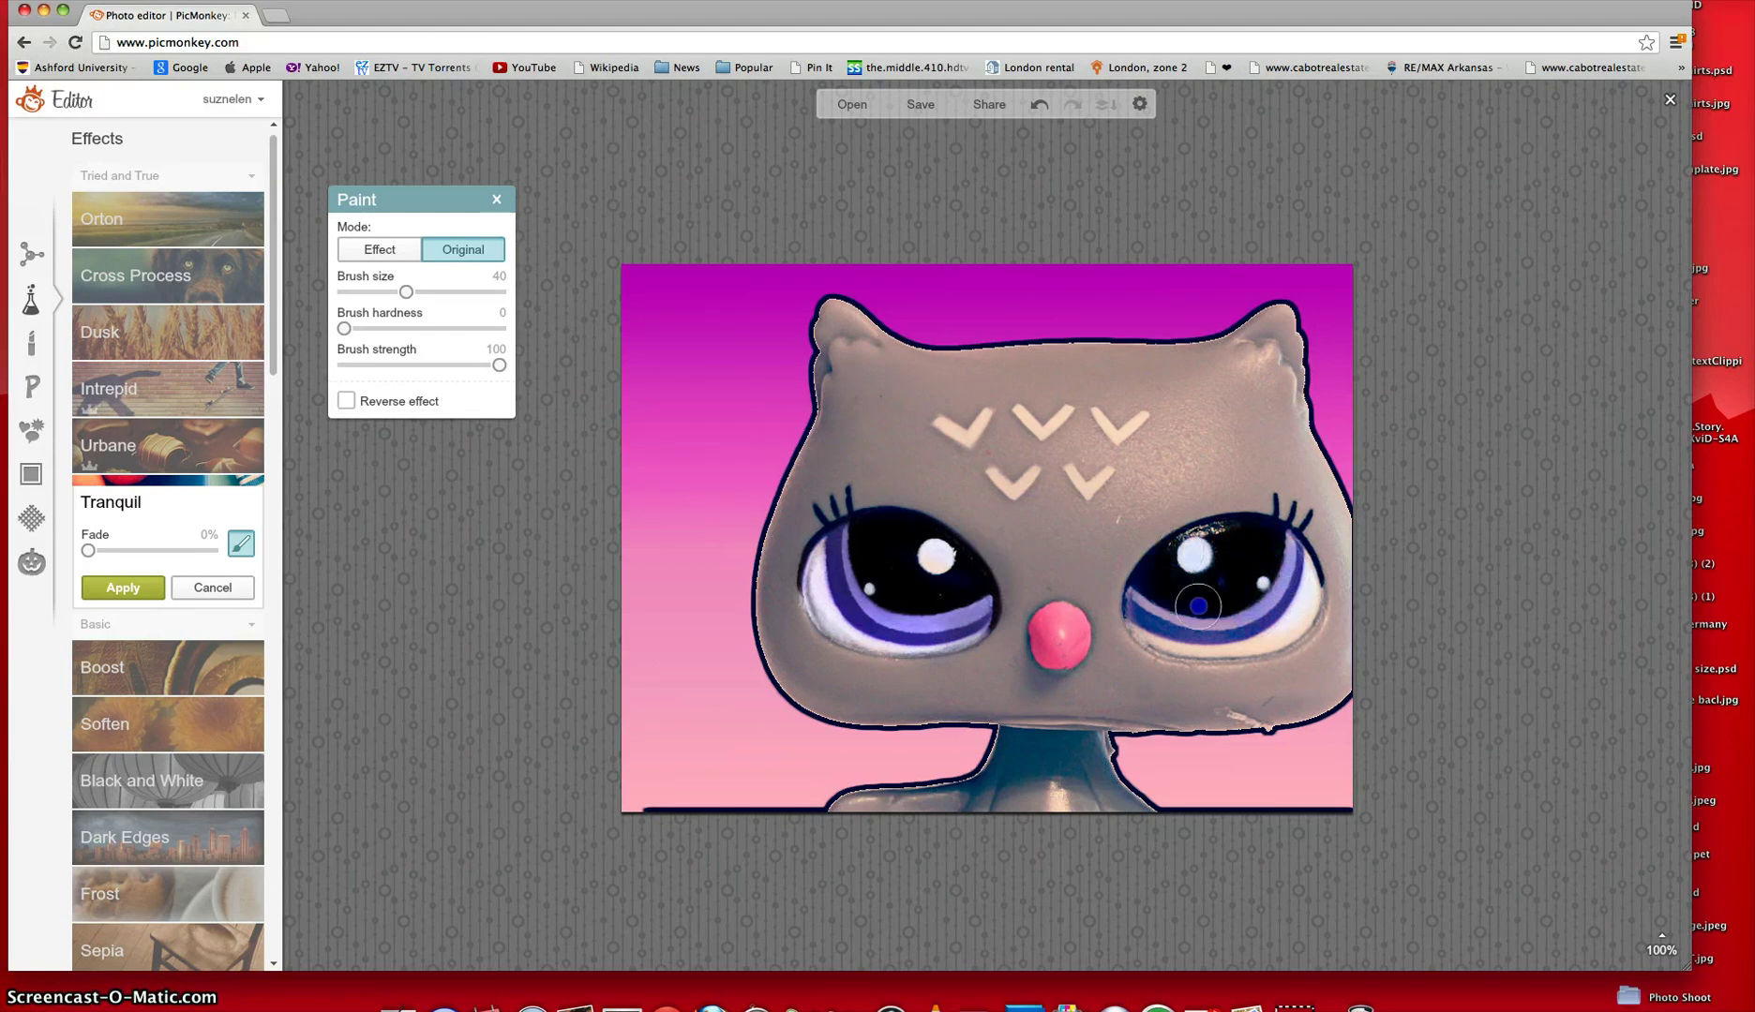
{"action": "left_click_drag", "start_coordinate": [1272, 622], "coordinate": [1284, 600]}
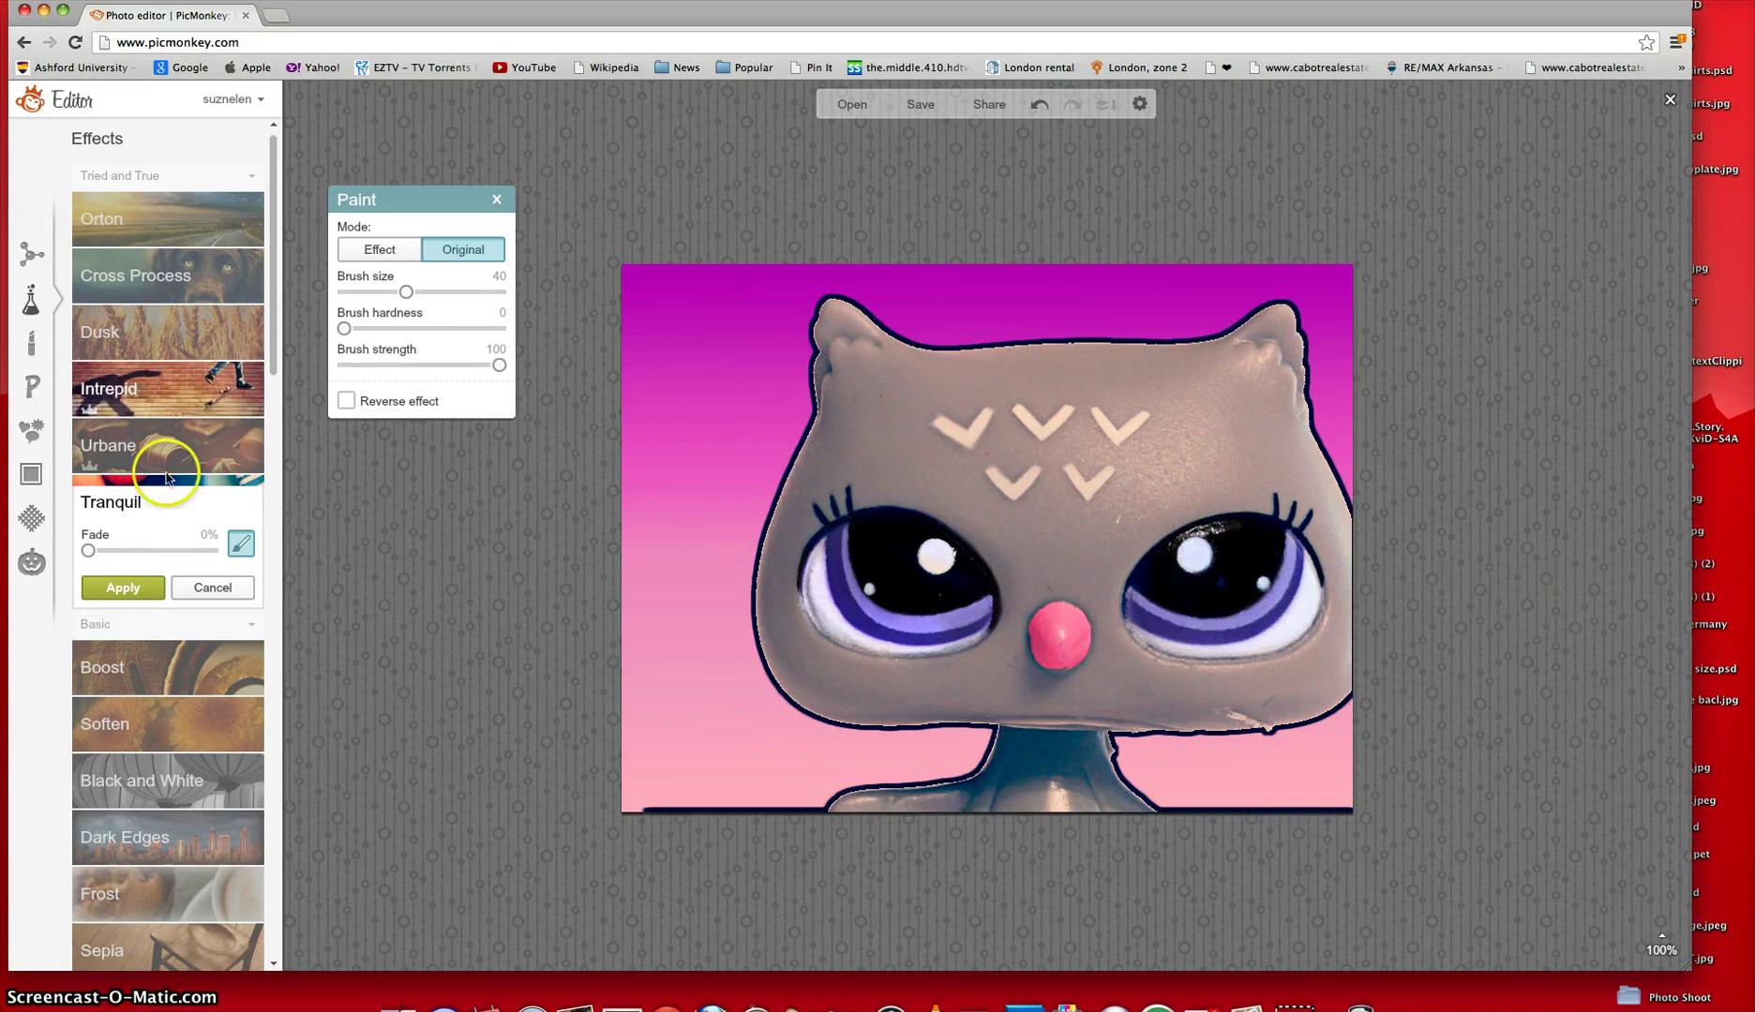
Confirm Tranquil, then add the Dusk effect faded to about 57%.
{"action": "left_click", "coordinate": [122, 596]}
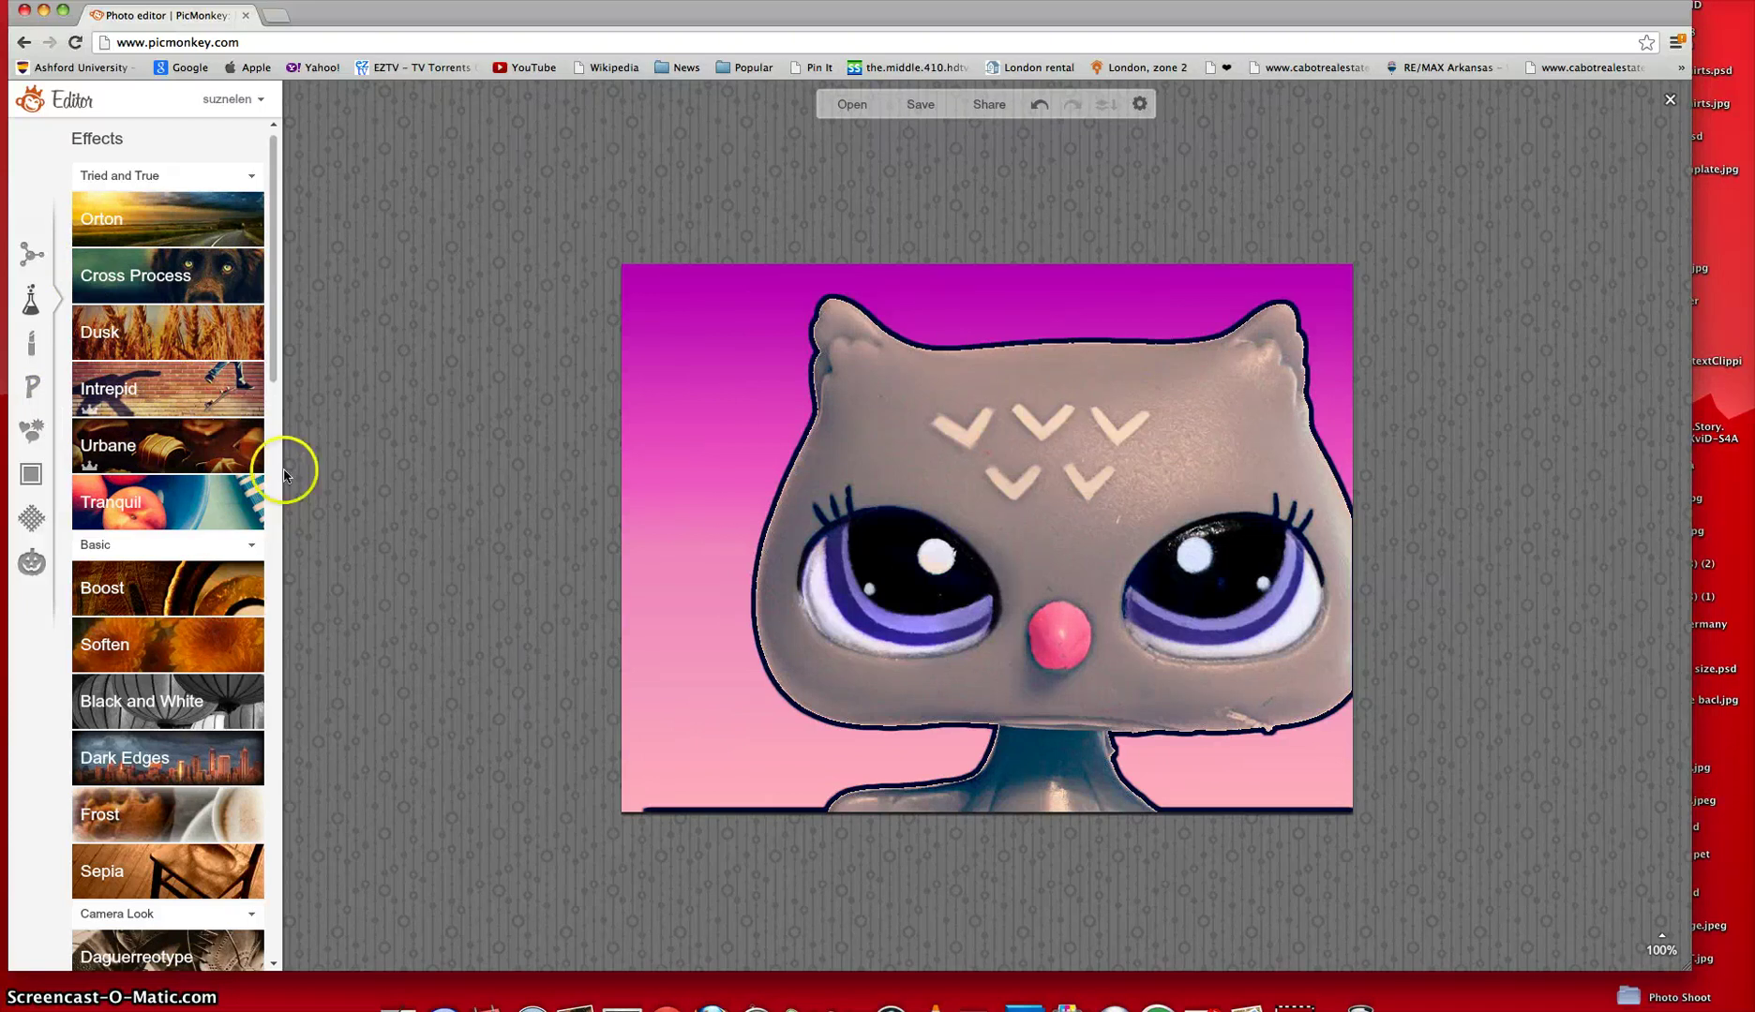
{"action": "left_click", "coordinate": [163, 333]}
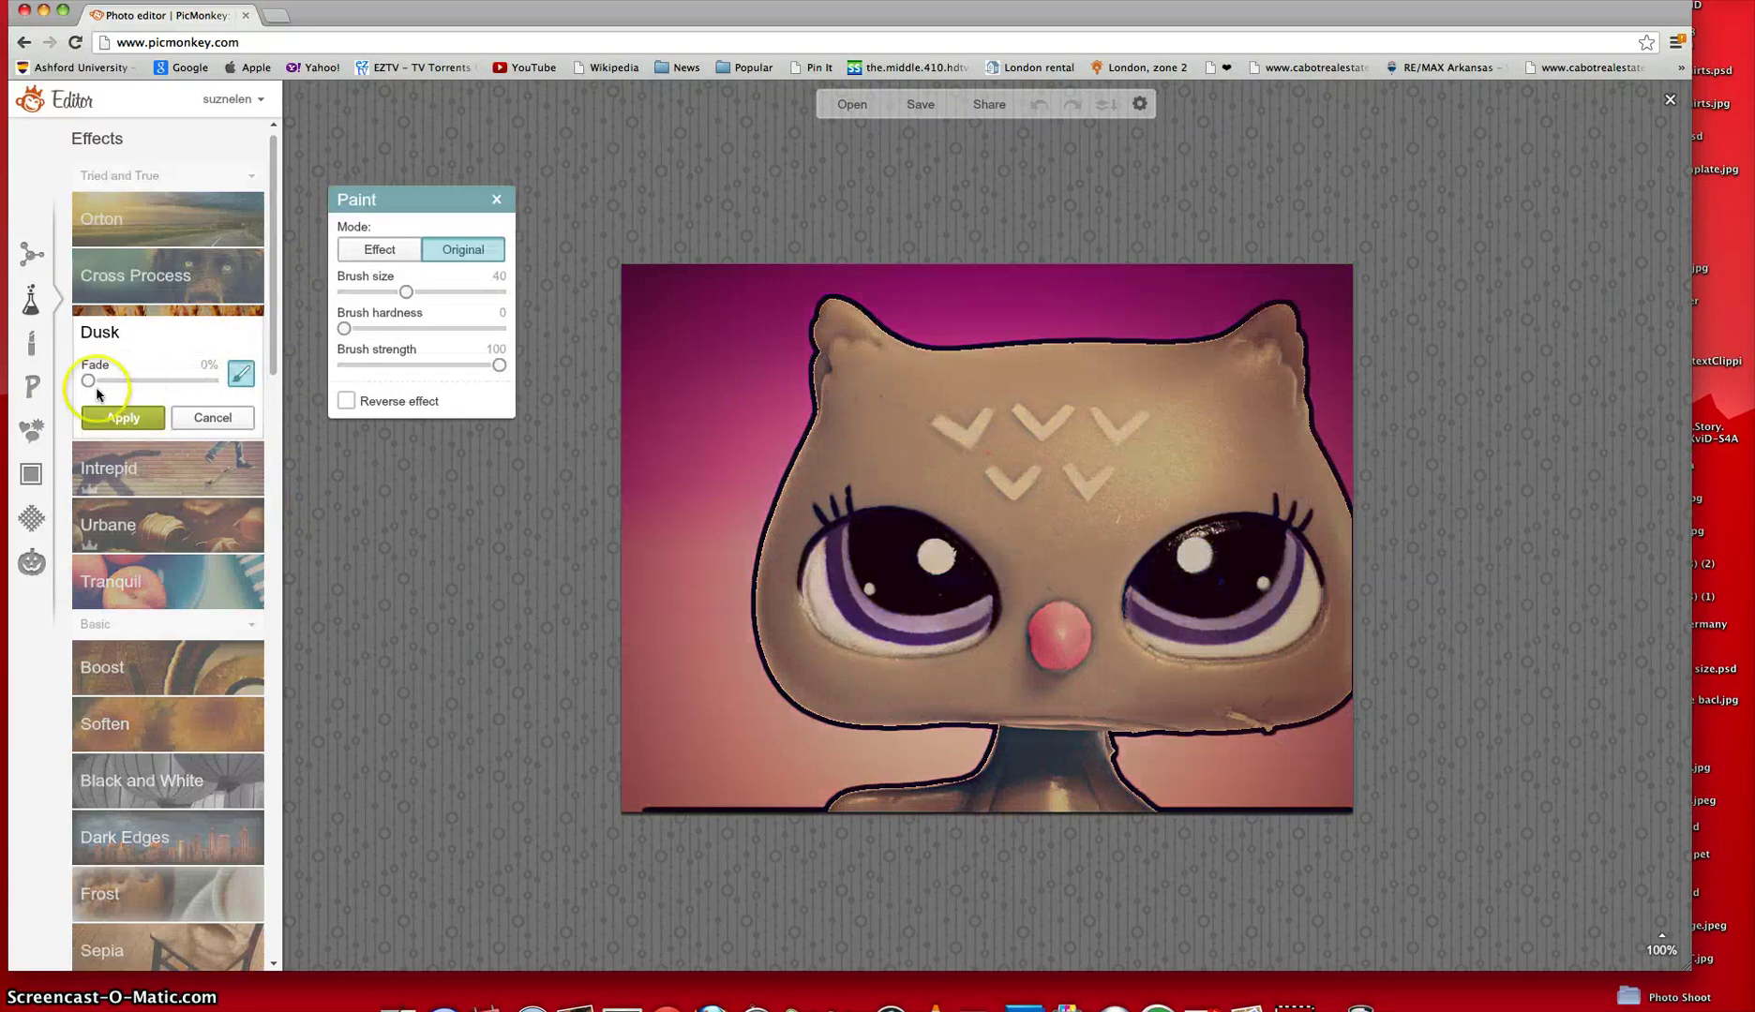
{"action": "left_click_drag", "start_coordinate": [97, 387], "coordinate": [151, 395]}
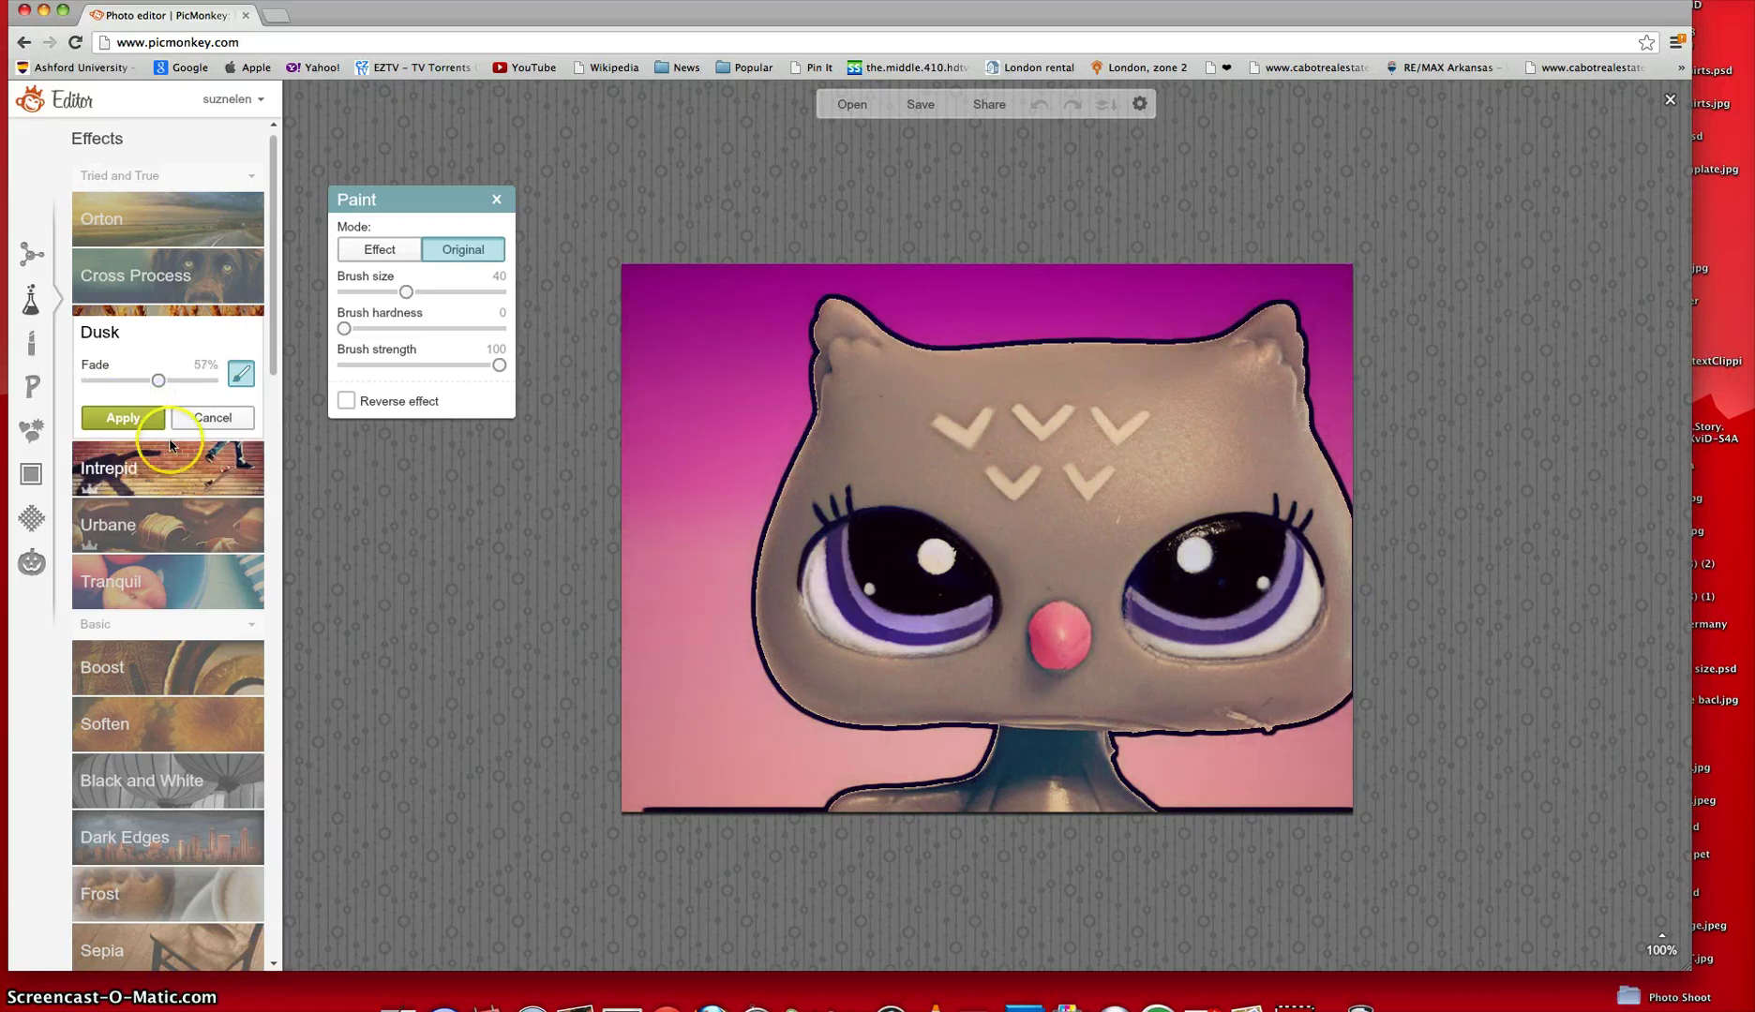
{"action": "left_click", "coordinate": [124, 417]}
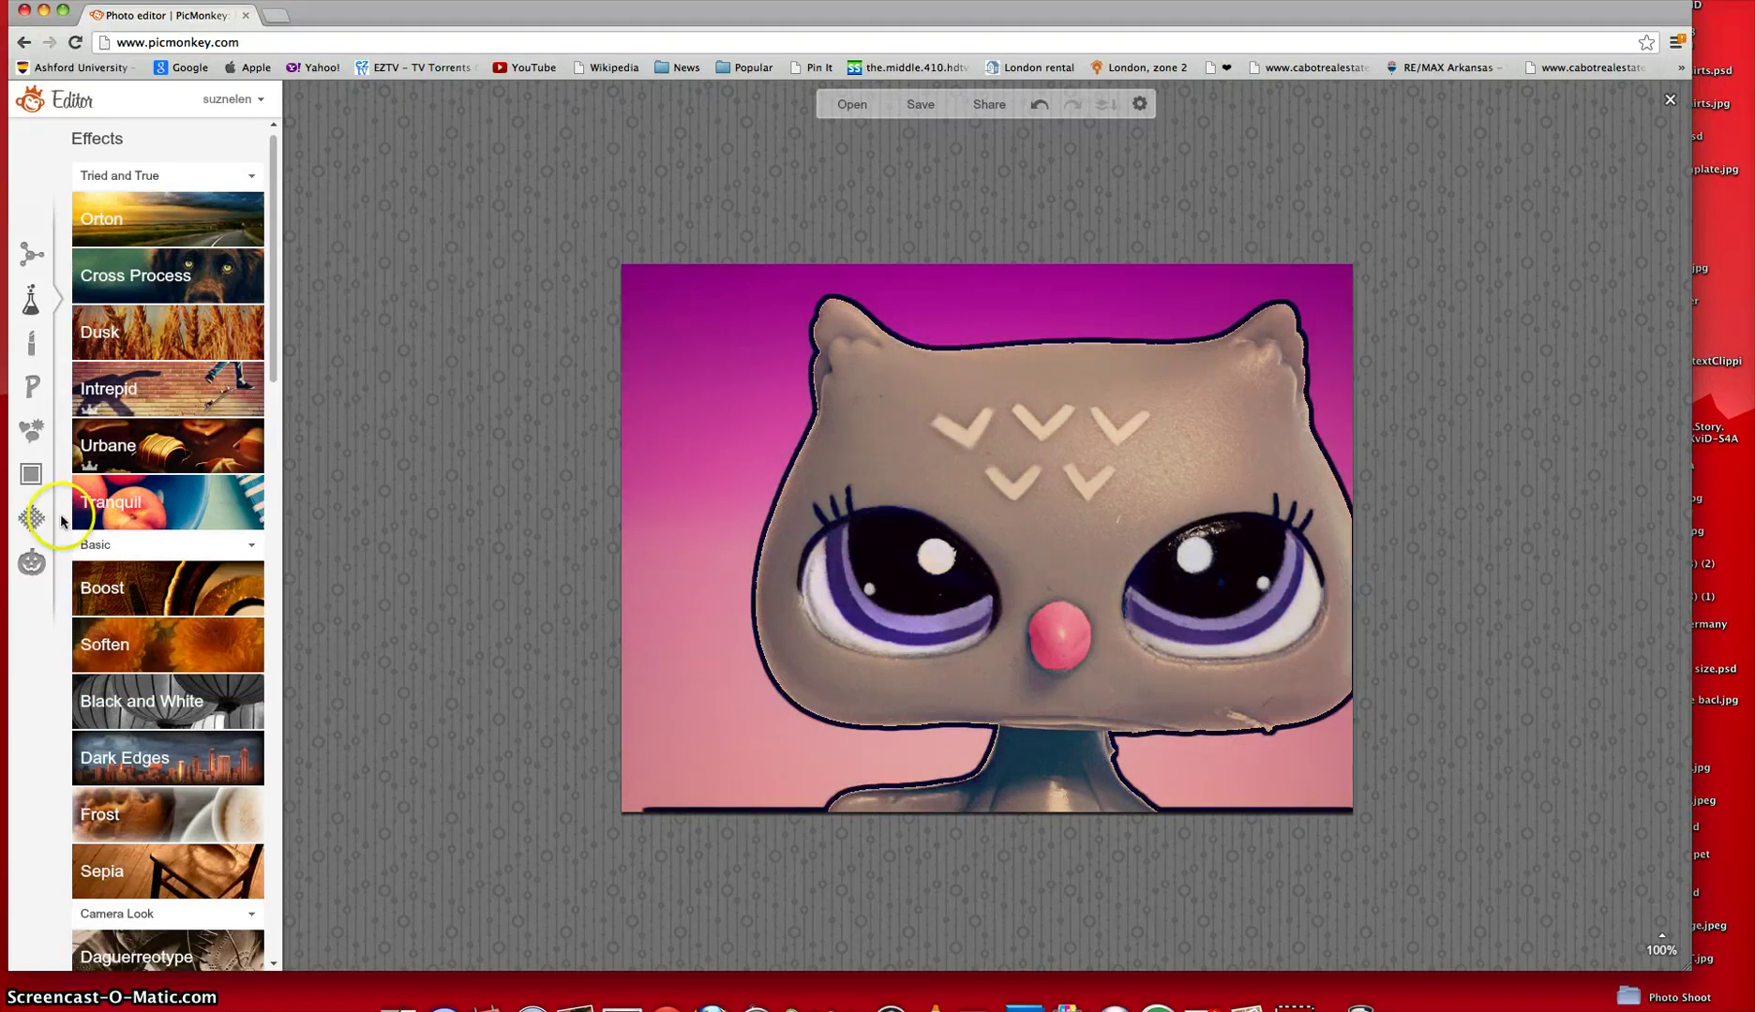
Add a Frost border with its size reduced to 17.
{"action": "left_click", "coordinate": [201, 800]}
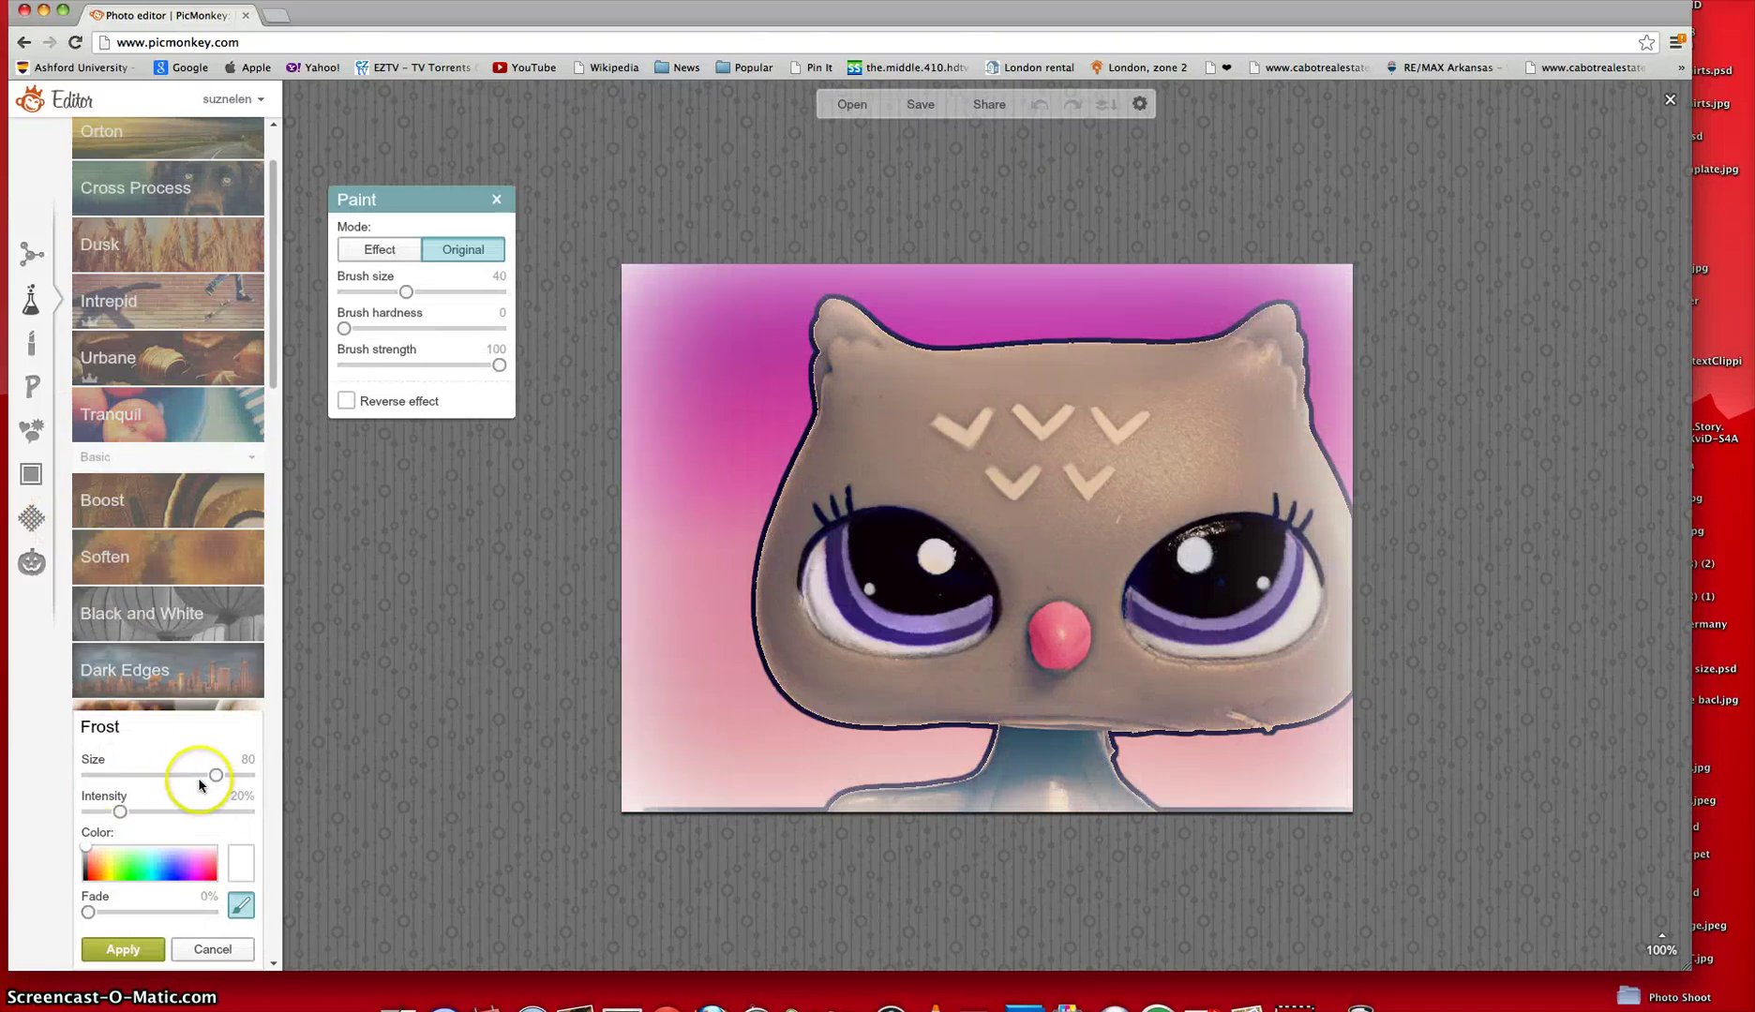
{"action": "left_click_drag", "start_coordinate": [213, 777], "coordinate": [110, 774]}
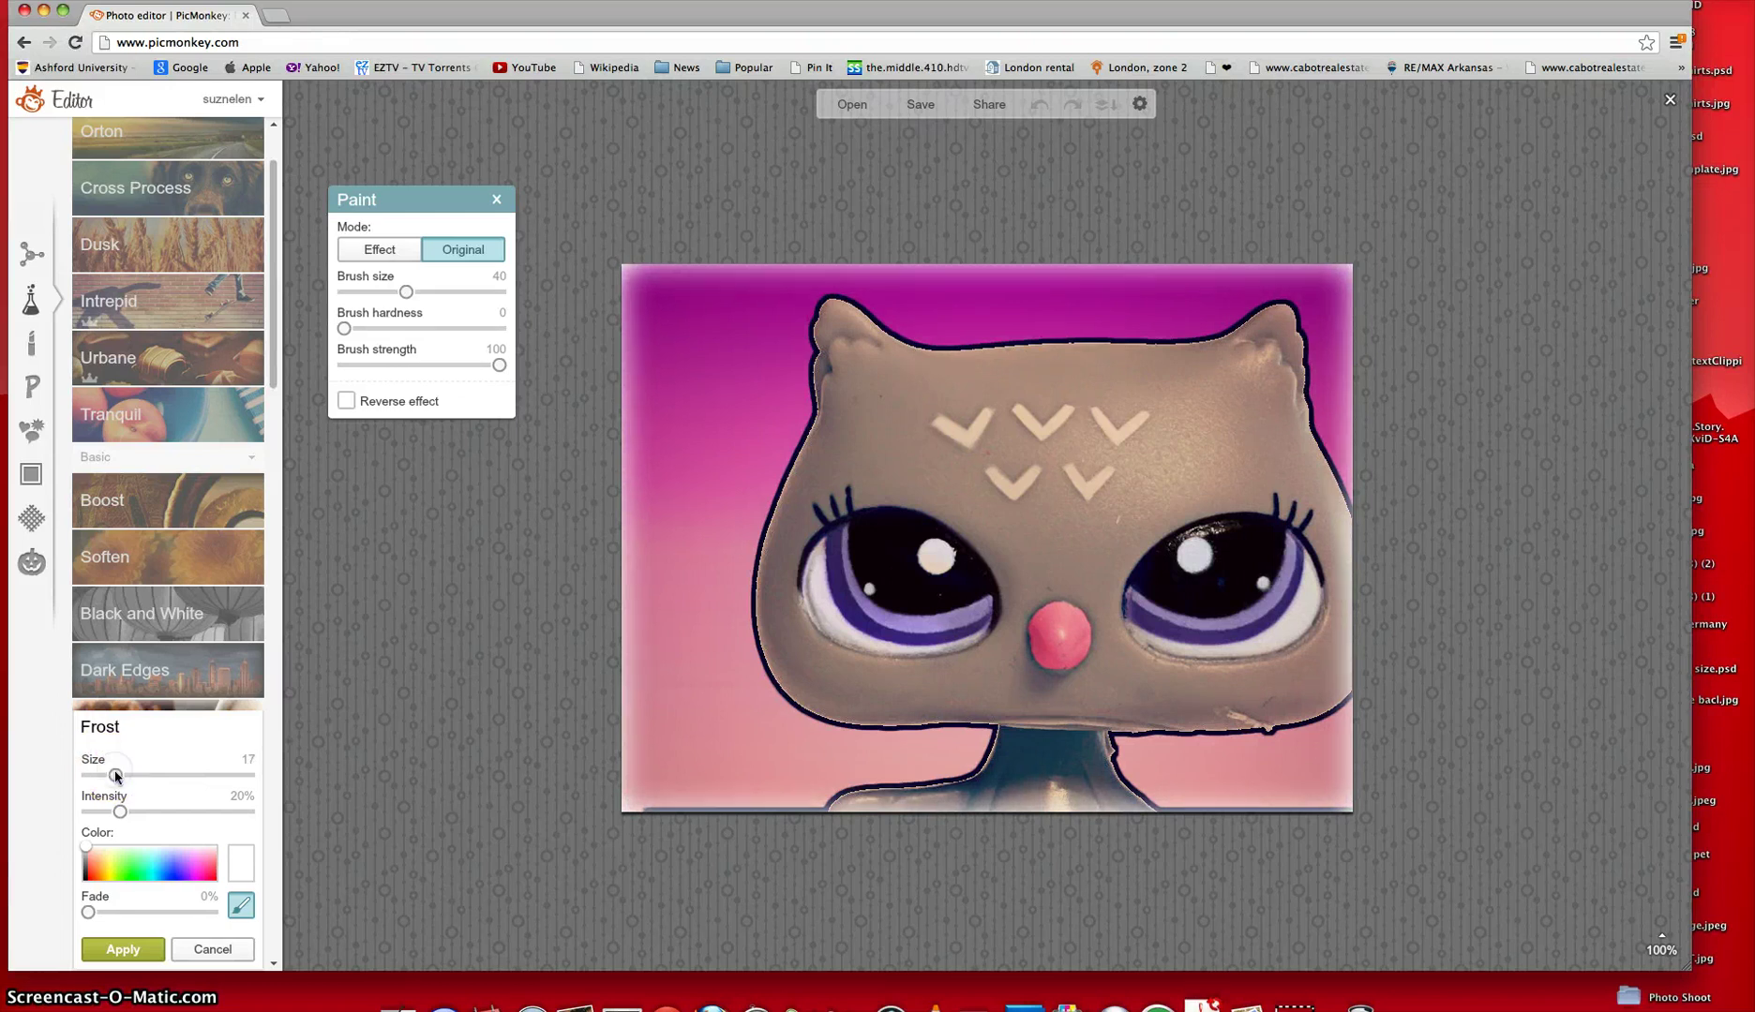
{"action": "left_click", "coordinate": [125, 950]}
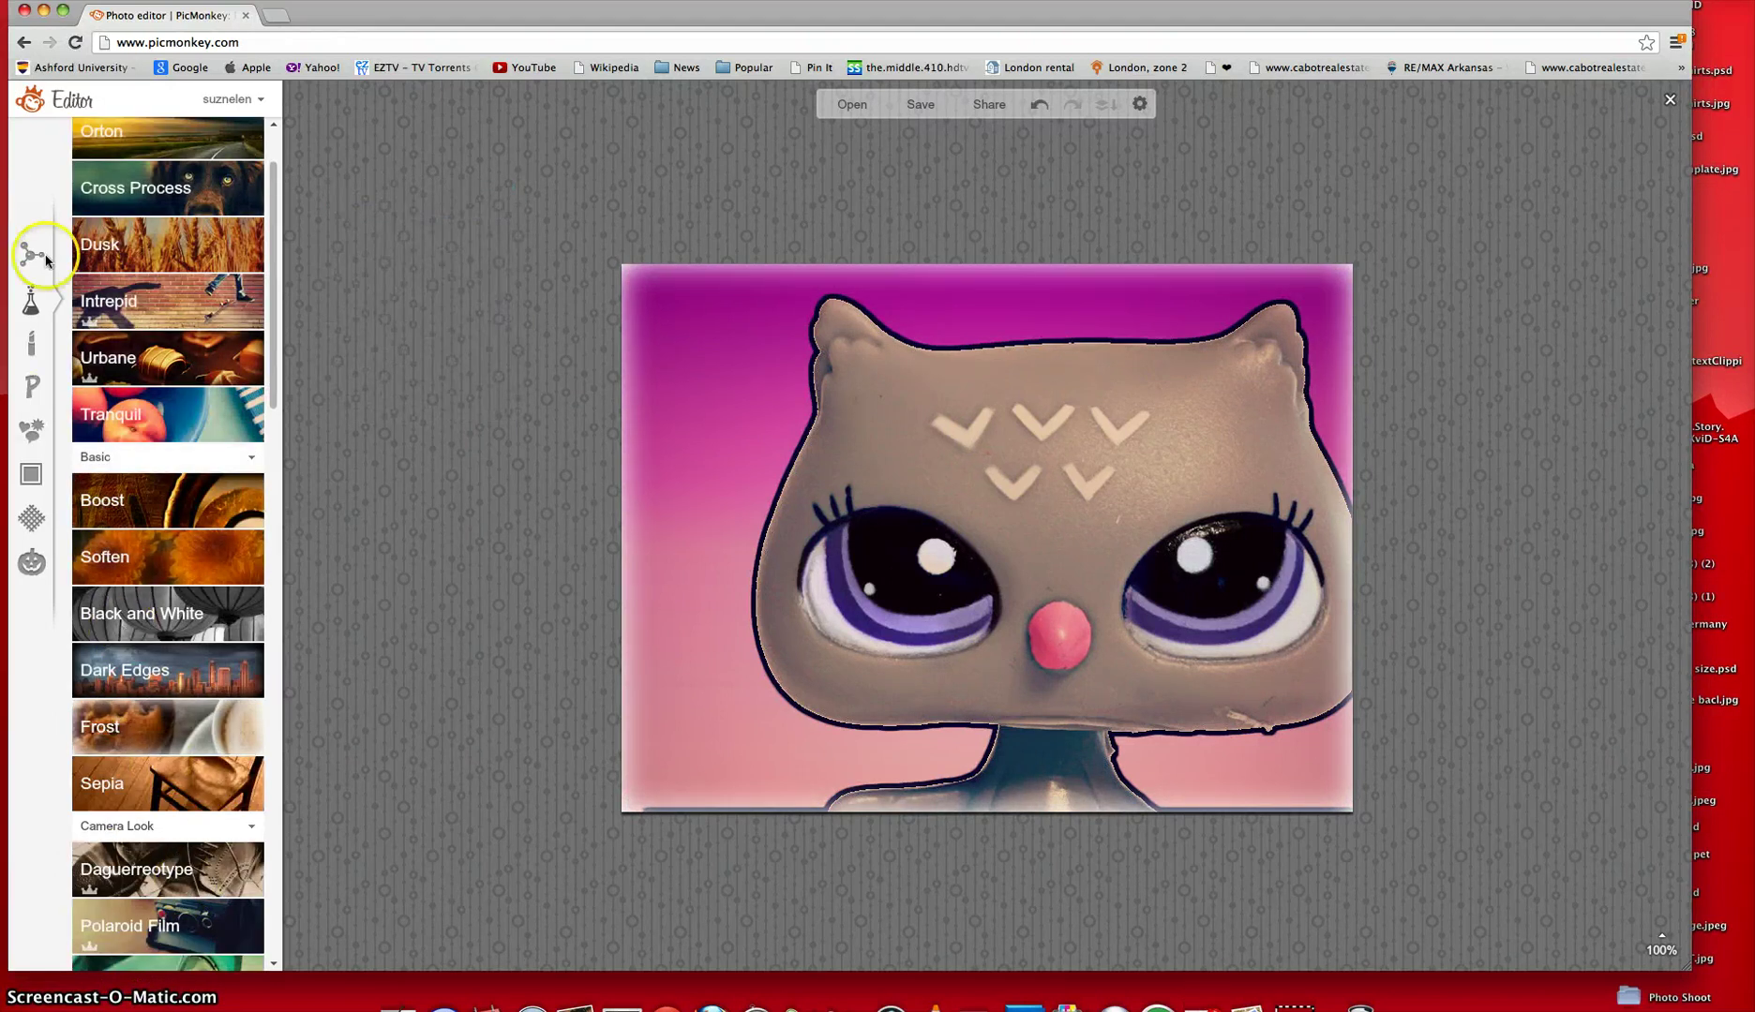
Bring up the Text tools and select the Shadows Into Light Two font.
{"action": "left_click", "coordinate": [30, 375]}
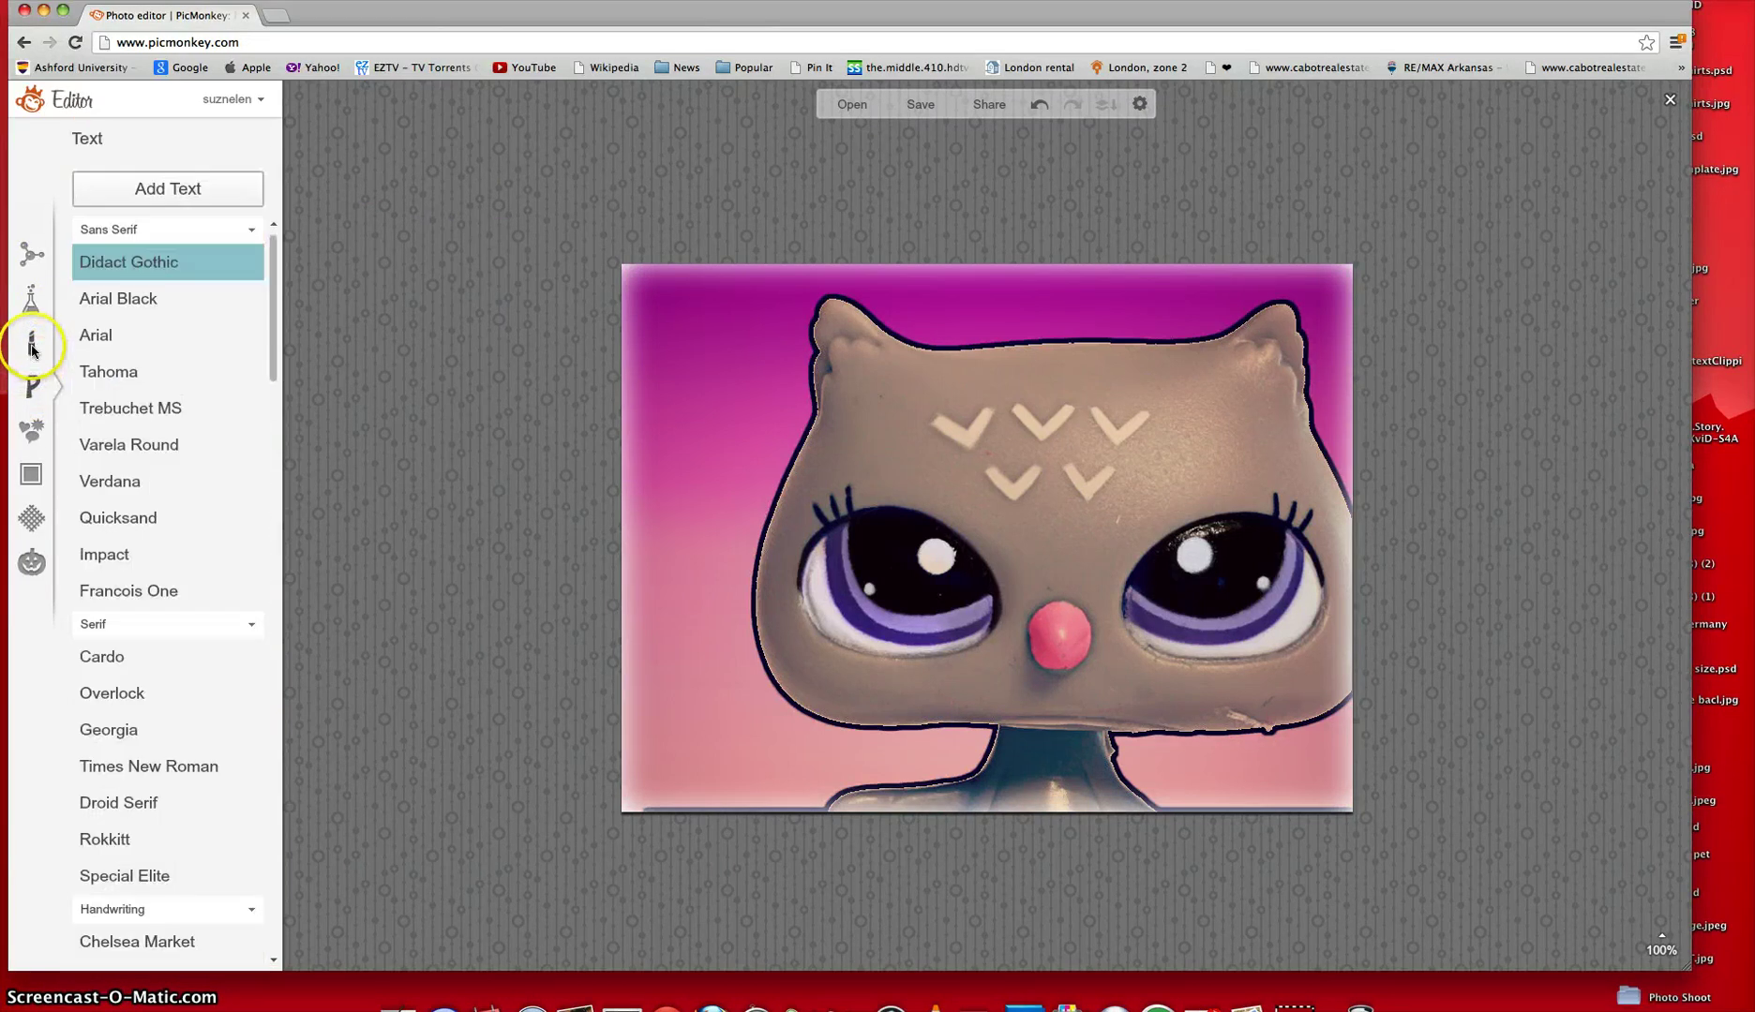
{"action": "left_click", "coordinate": [33, 347]}
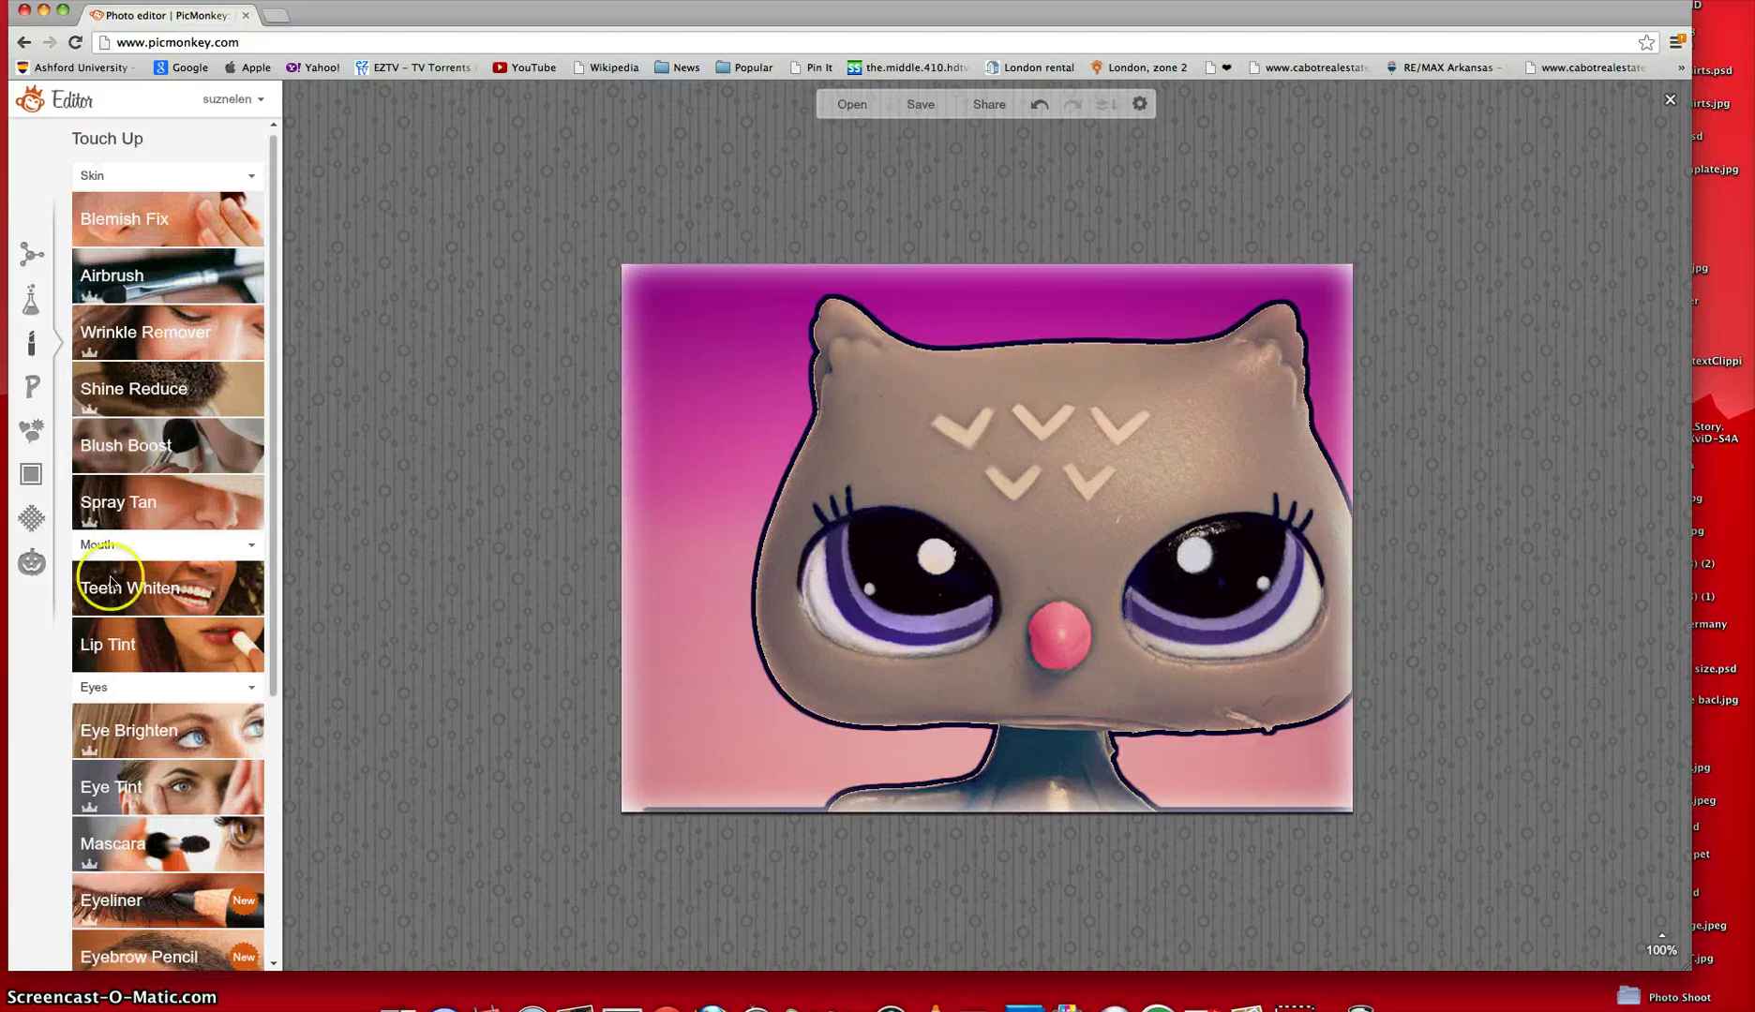
{"action": "left_click", "coordinate": [35, 387]}
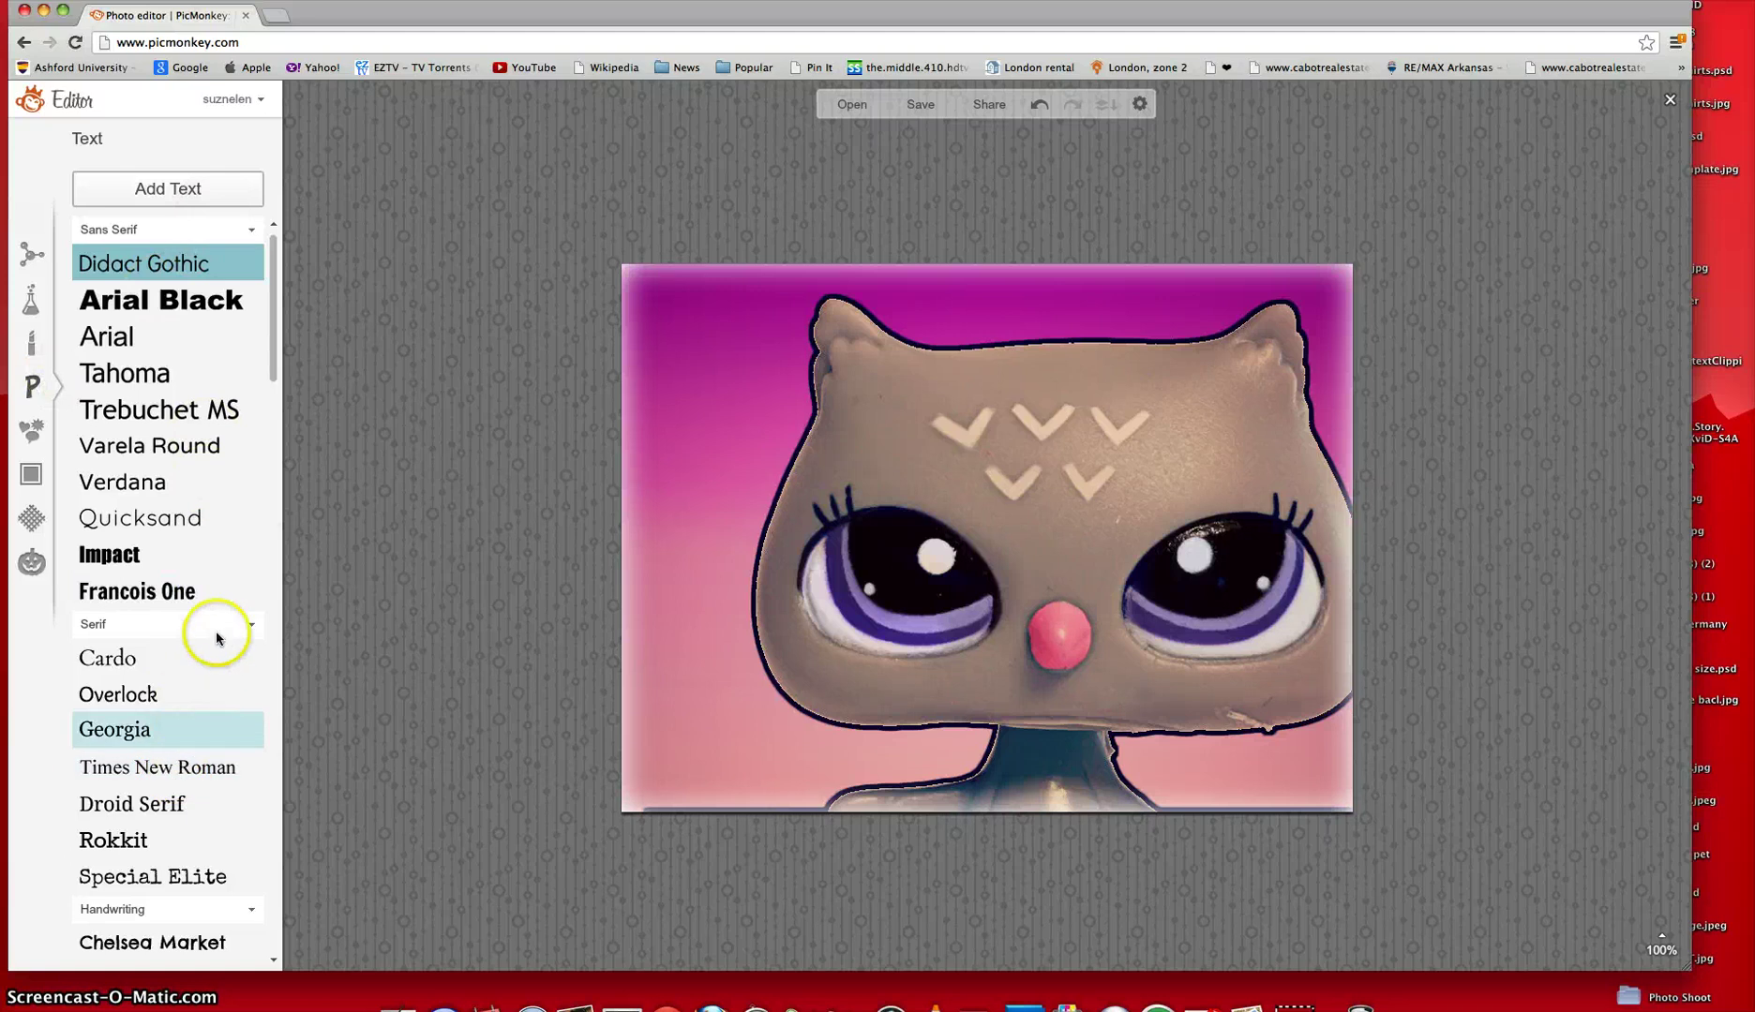
{"action": "scroll", "coordinate": [208, 587], "scroll_direction": "down", "scroll_amount": 5}
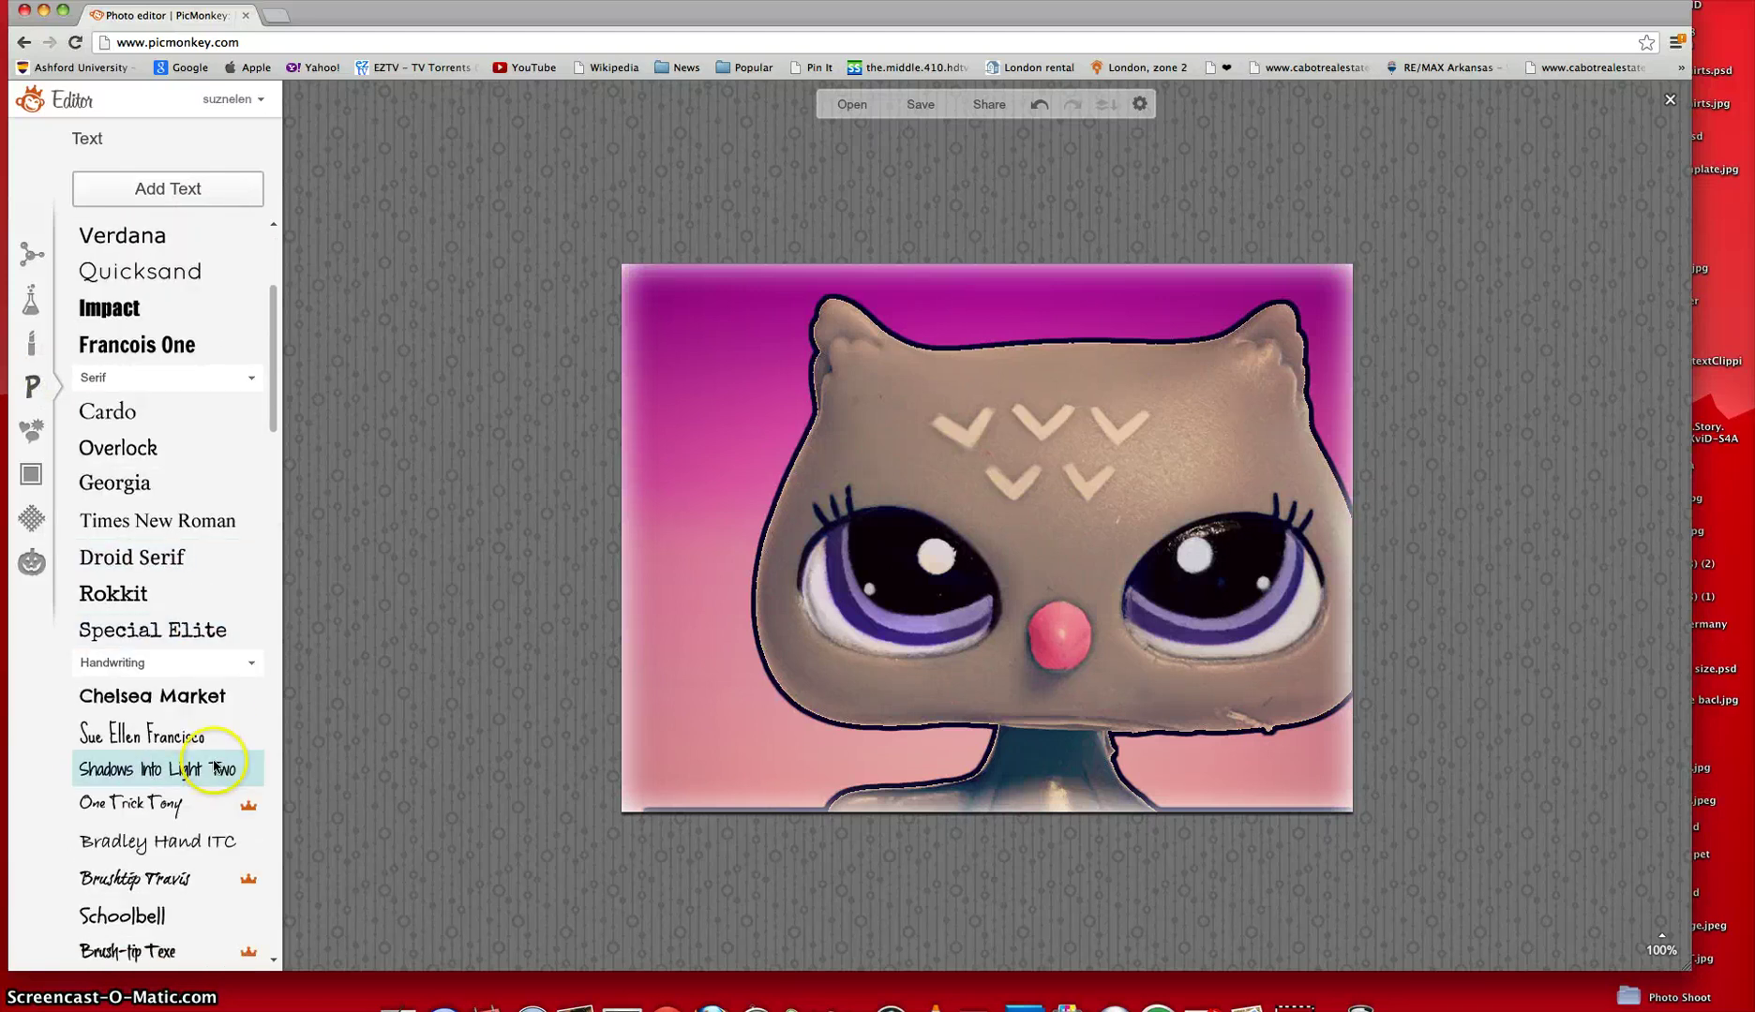
{"action": "left_click", "coordinate": [91, 783]}
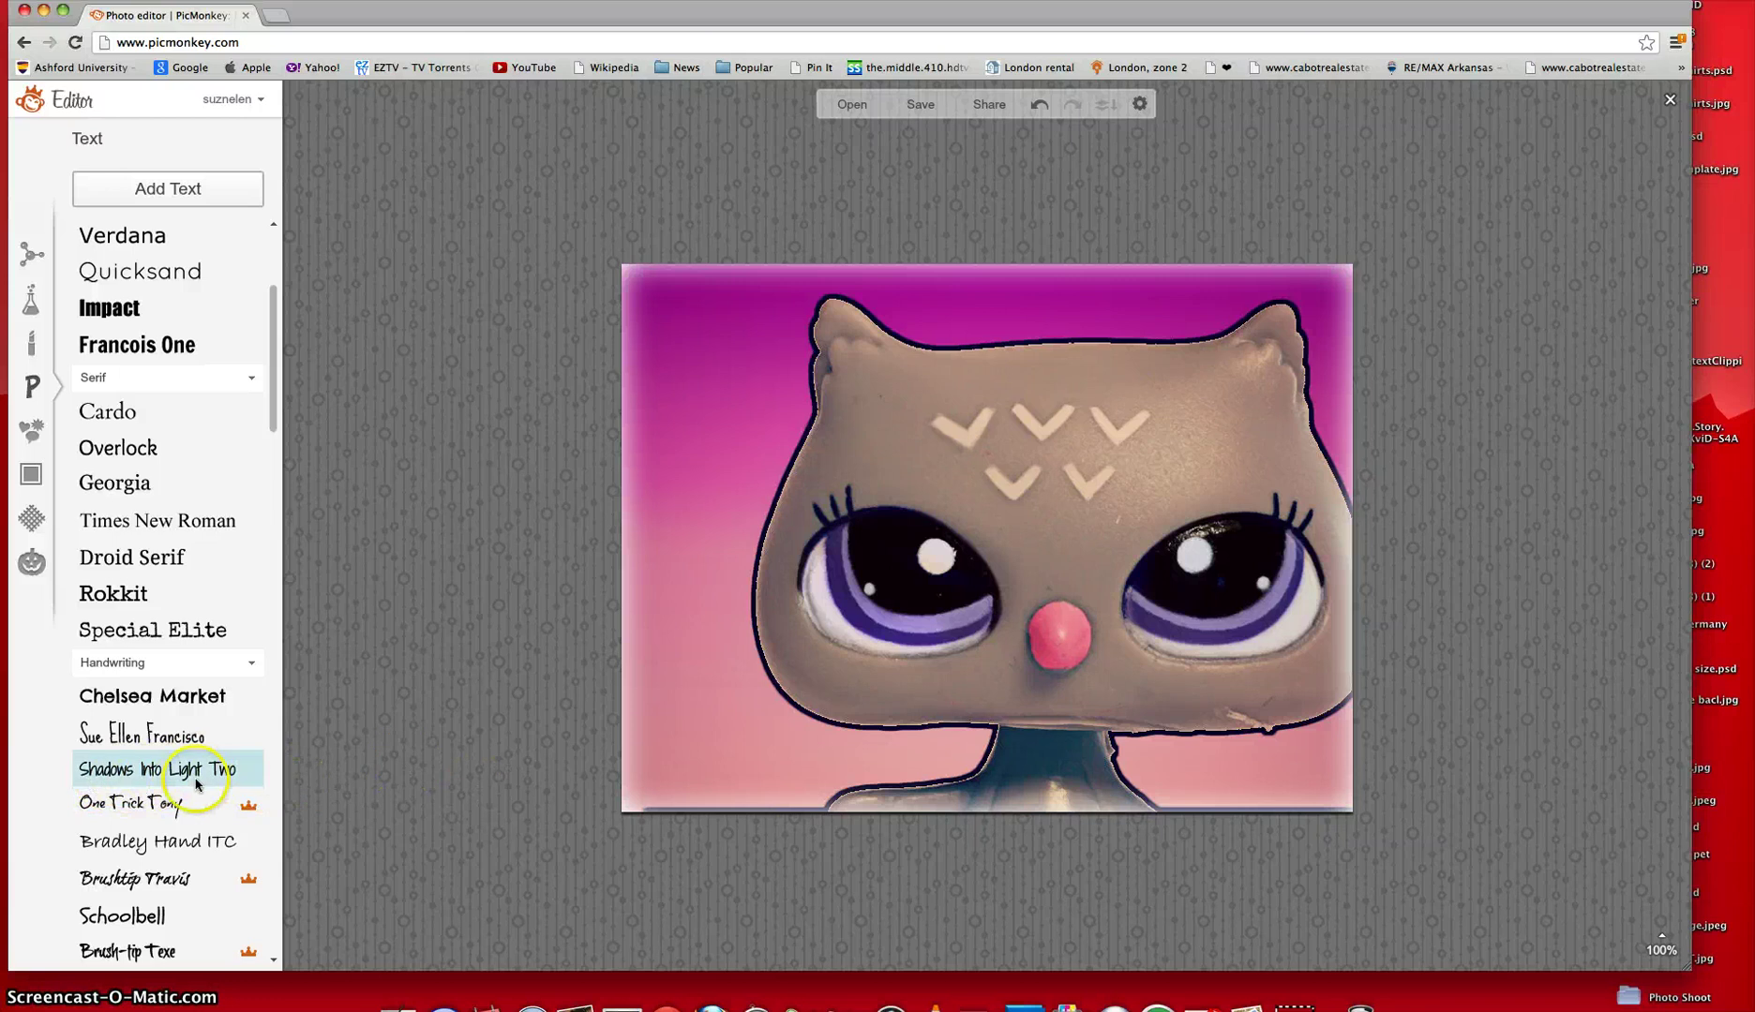
{"action": "left_click", "coordinate": [141, 769]}
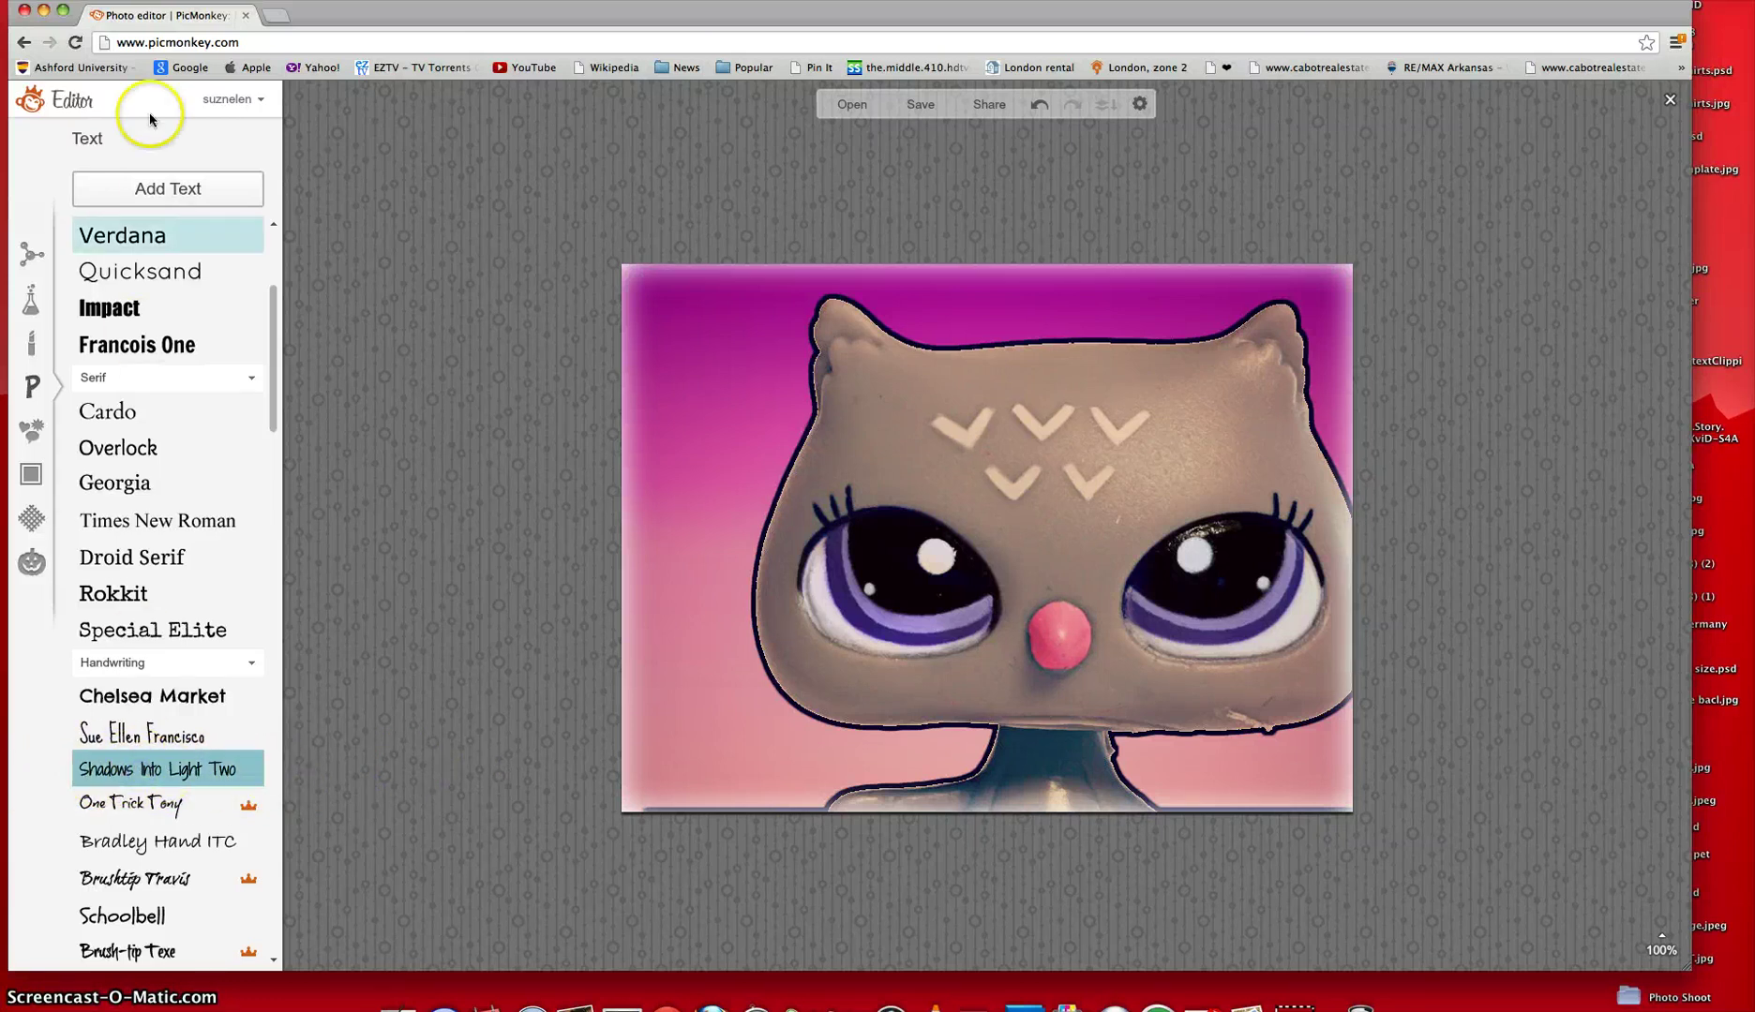
Add the text 'Owl Love <3' in purple #8300aa at size 59.
{"action": "left_click", "coordinate": [162, 191]}
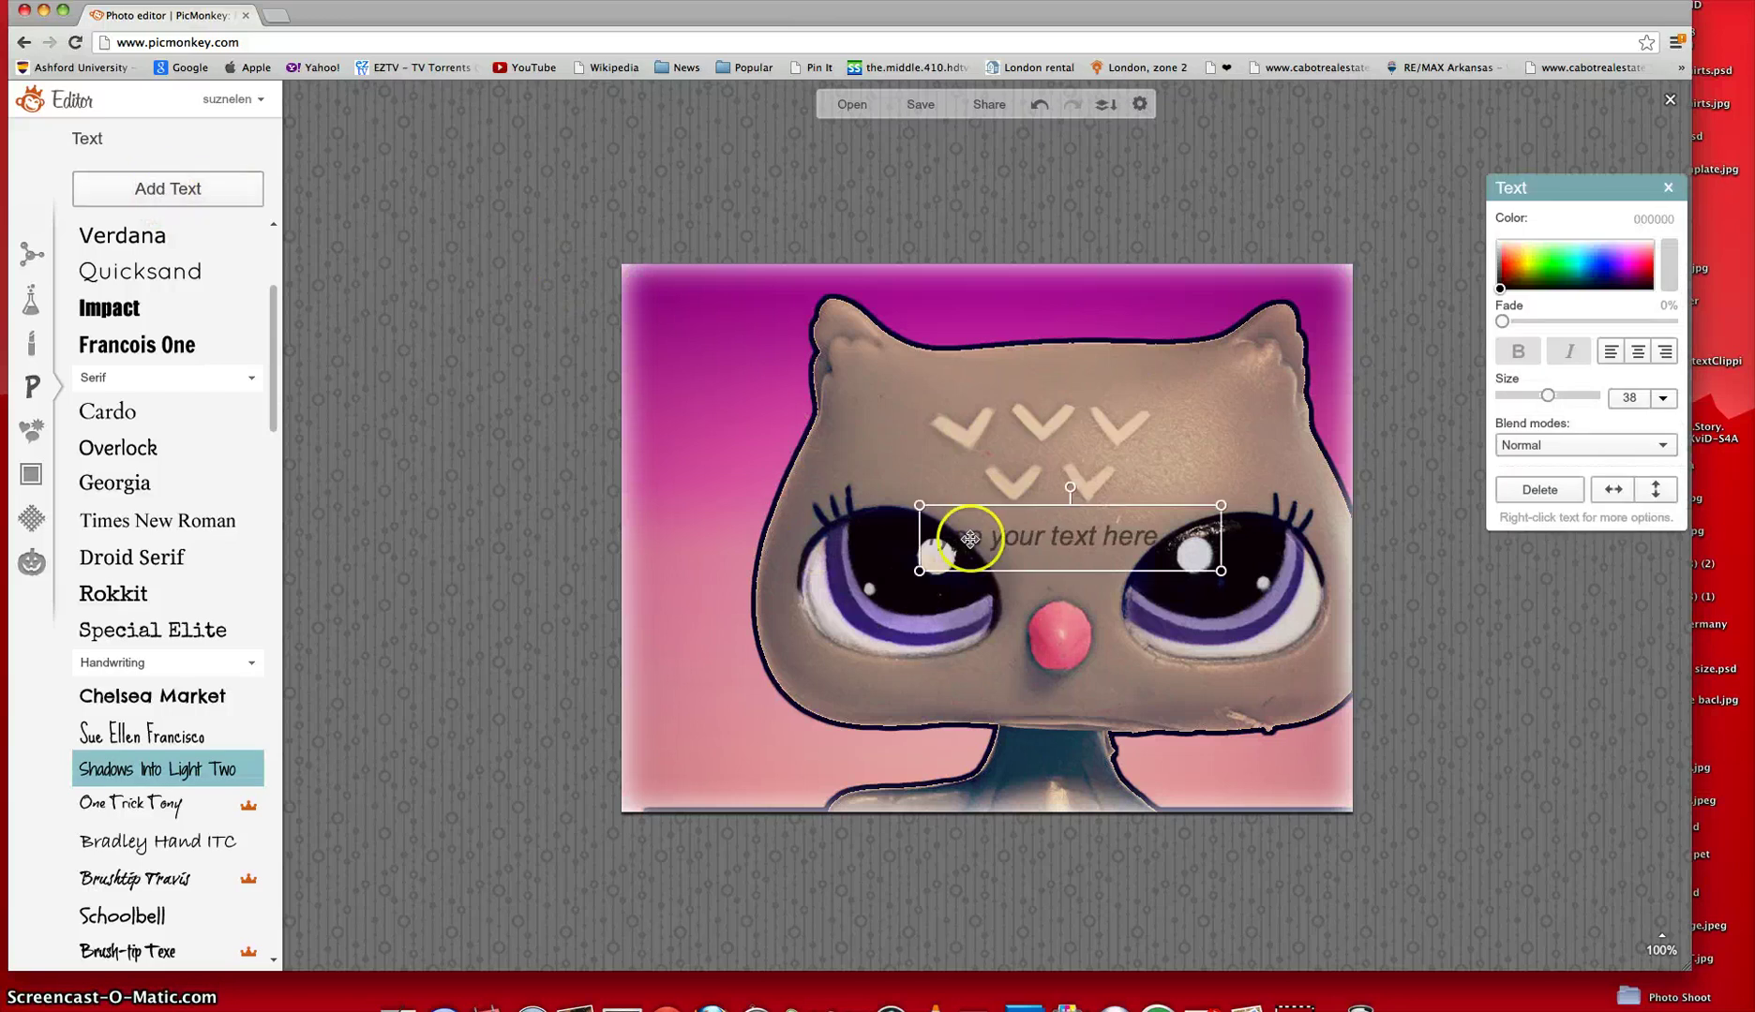
{"action": "left_click", "coordinate": [1032, 545]}
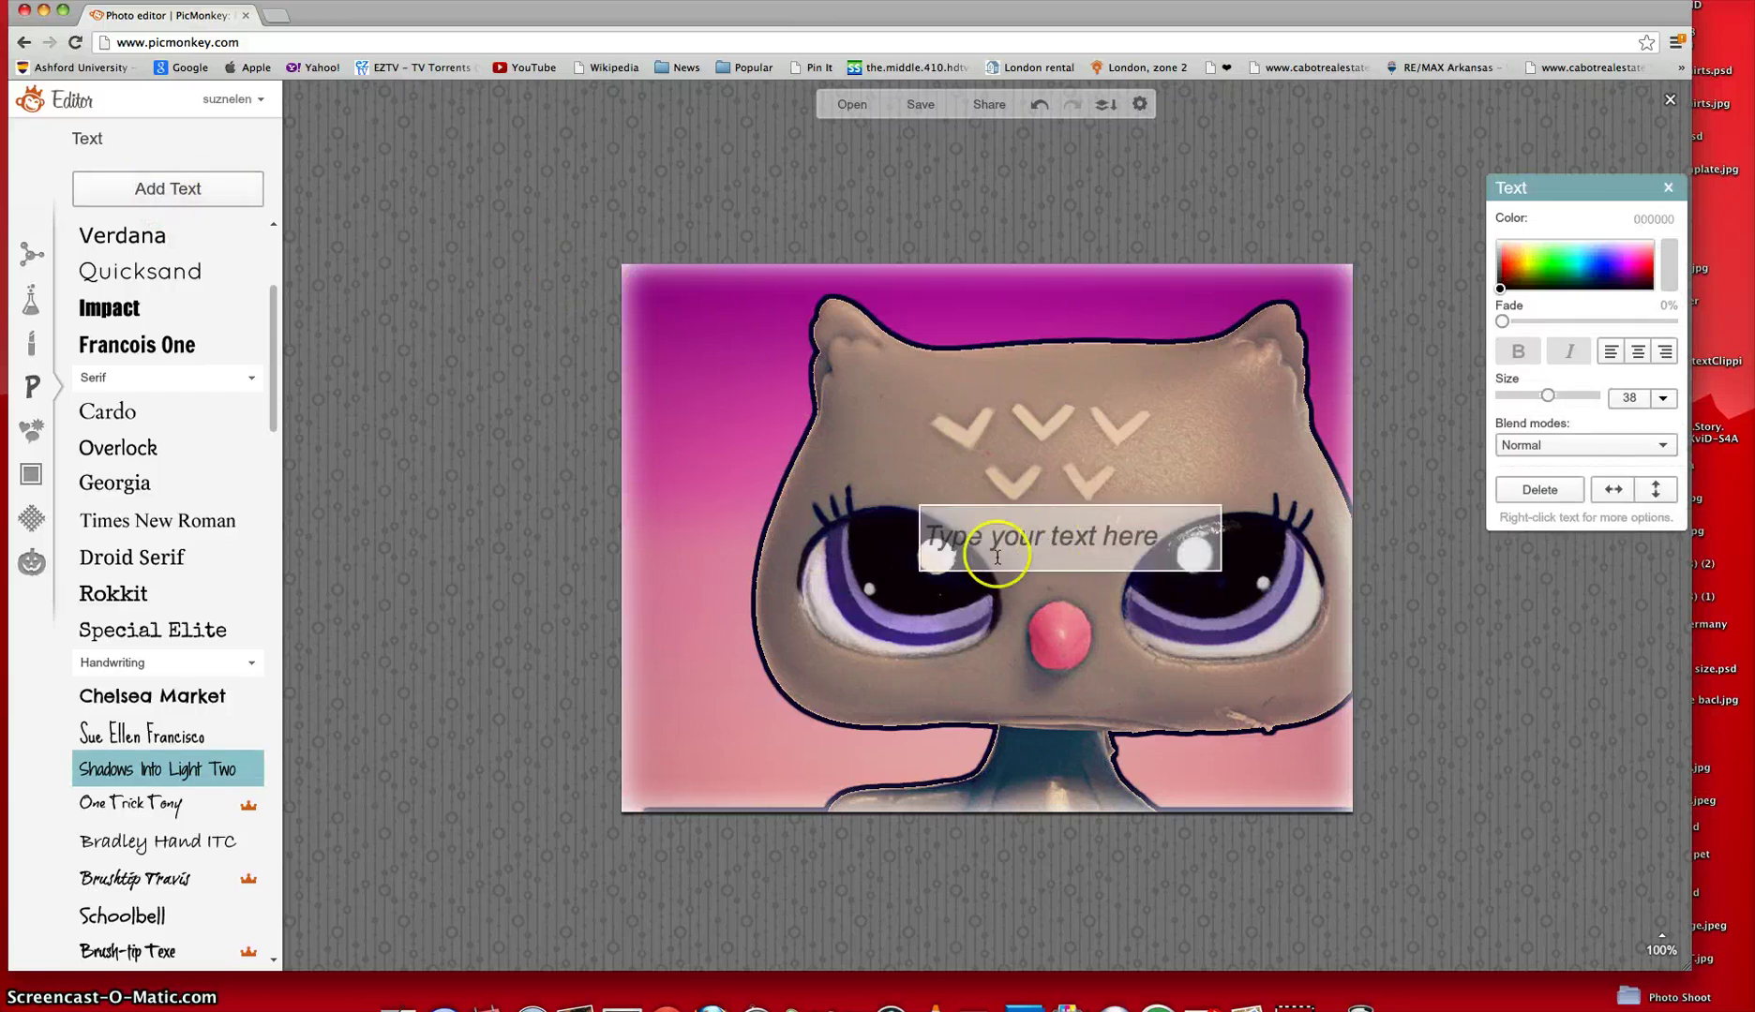
{"action": "type", "text": "Owl Love <3"}
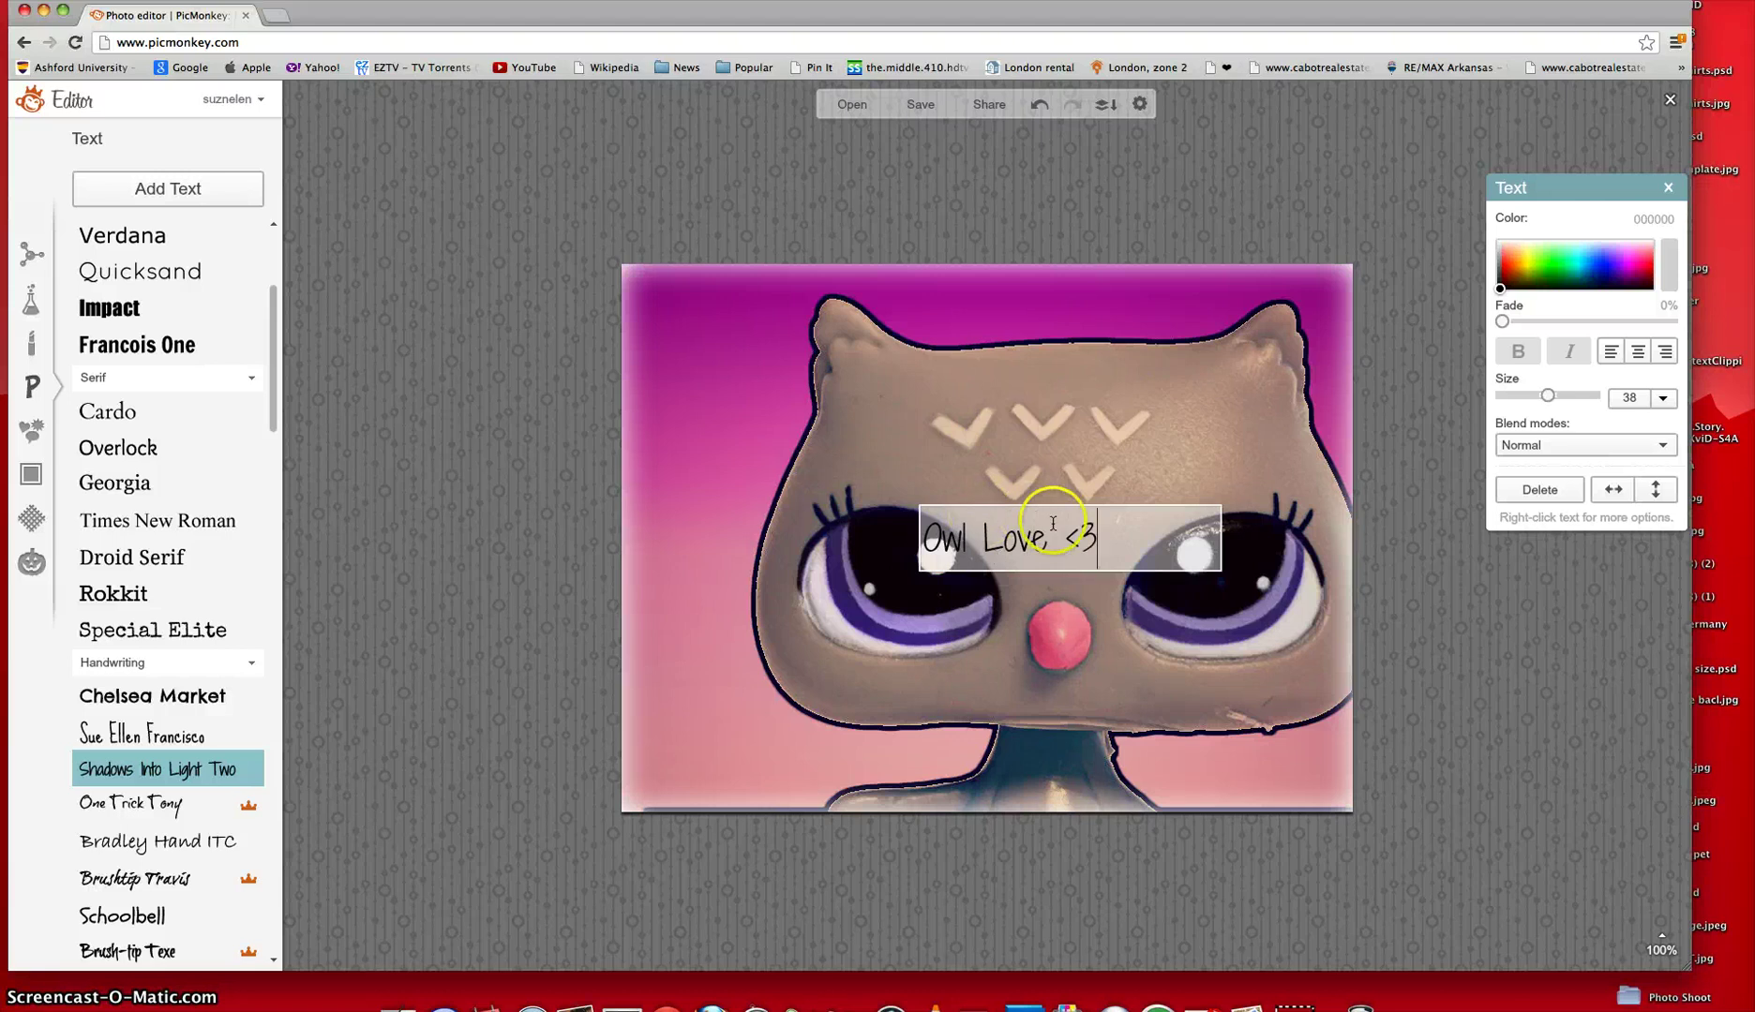
{"action": "left_click_drag", "start_coordinate": [1116, 534], "coordinate": [886, 534]}
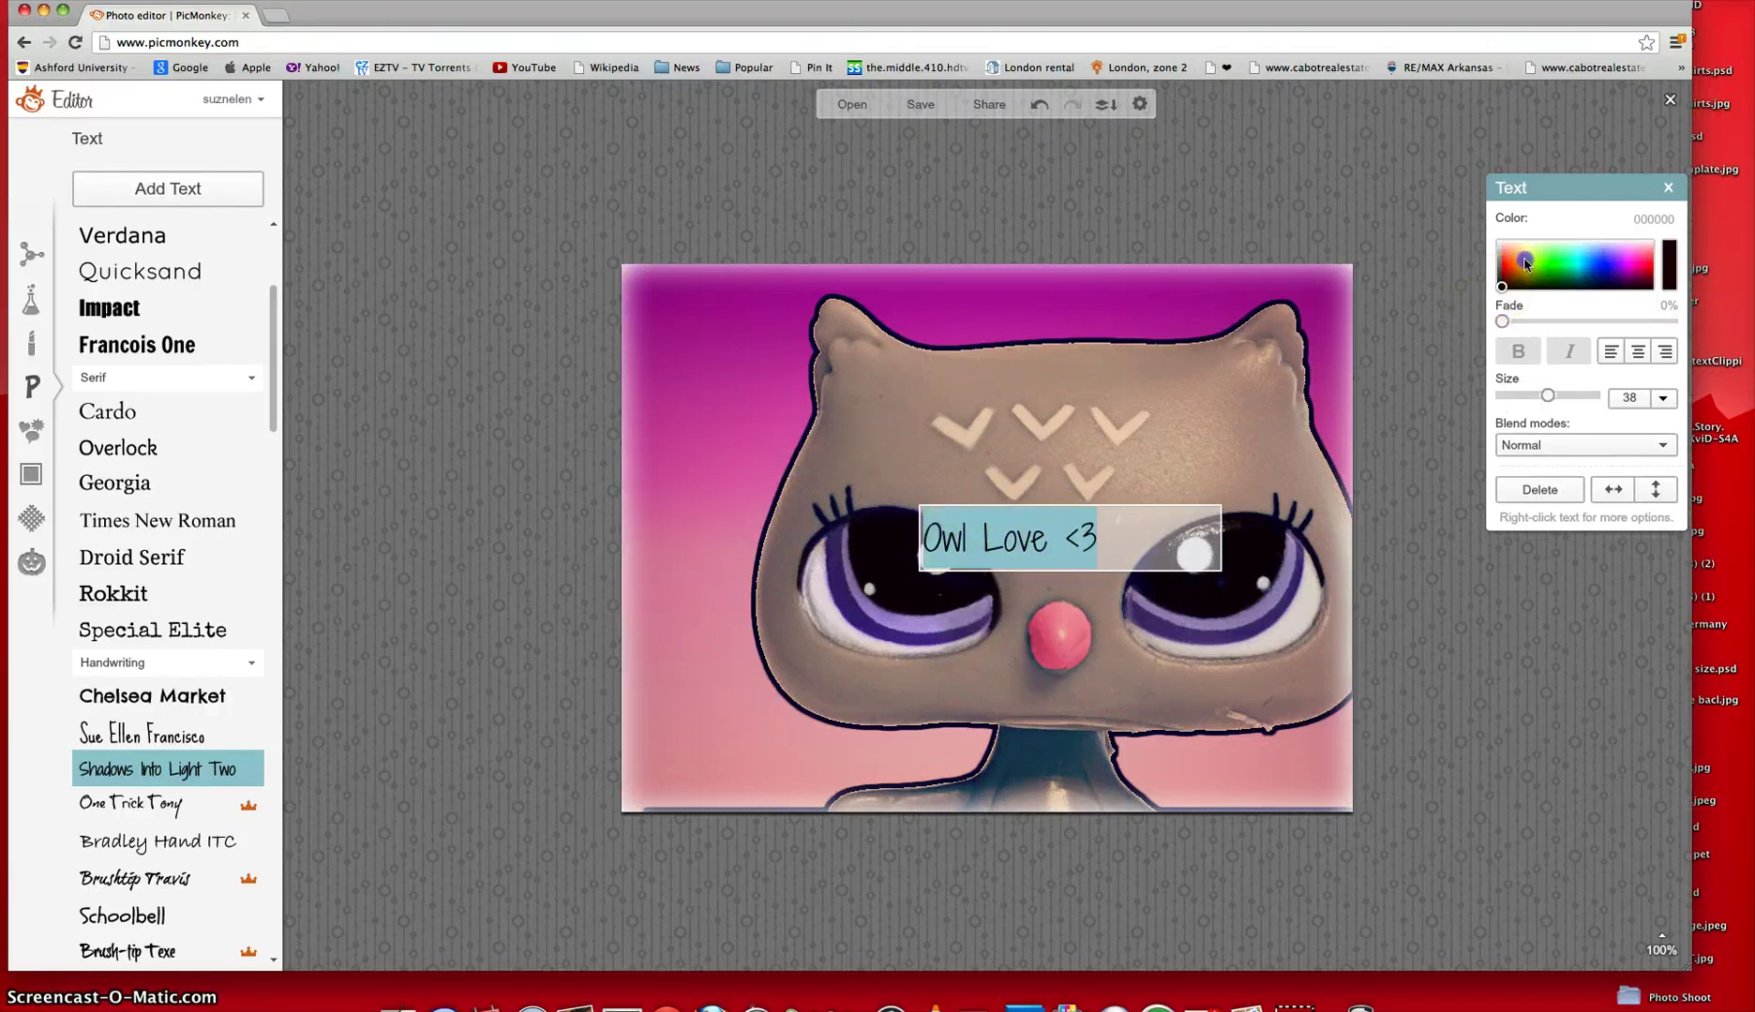
{"action": "mouse_move", "coordinate": [1525, 263]}
{"action": "left_mouse_down"}
{"action": "mouse_move", "coordinate": [1615, 262]}
{"action": "mouse_move", "coordinate": [1606, 293]}
{"action": "mouse_move", "coordinate": [1619, 245]}
{"action": "mouse_move", "coordinate": [1623, 276]}
{"action": "left_mouse_up"}
{"action": "left_click_drag", "start_coordinate": [1546, 403], "coordinate": [1565, 396]}
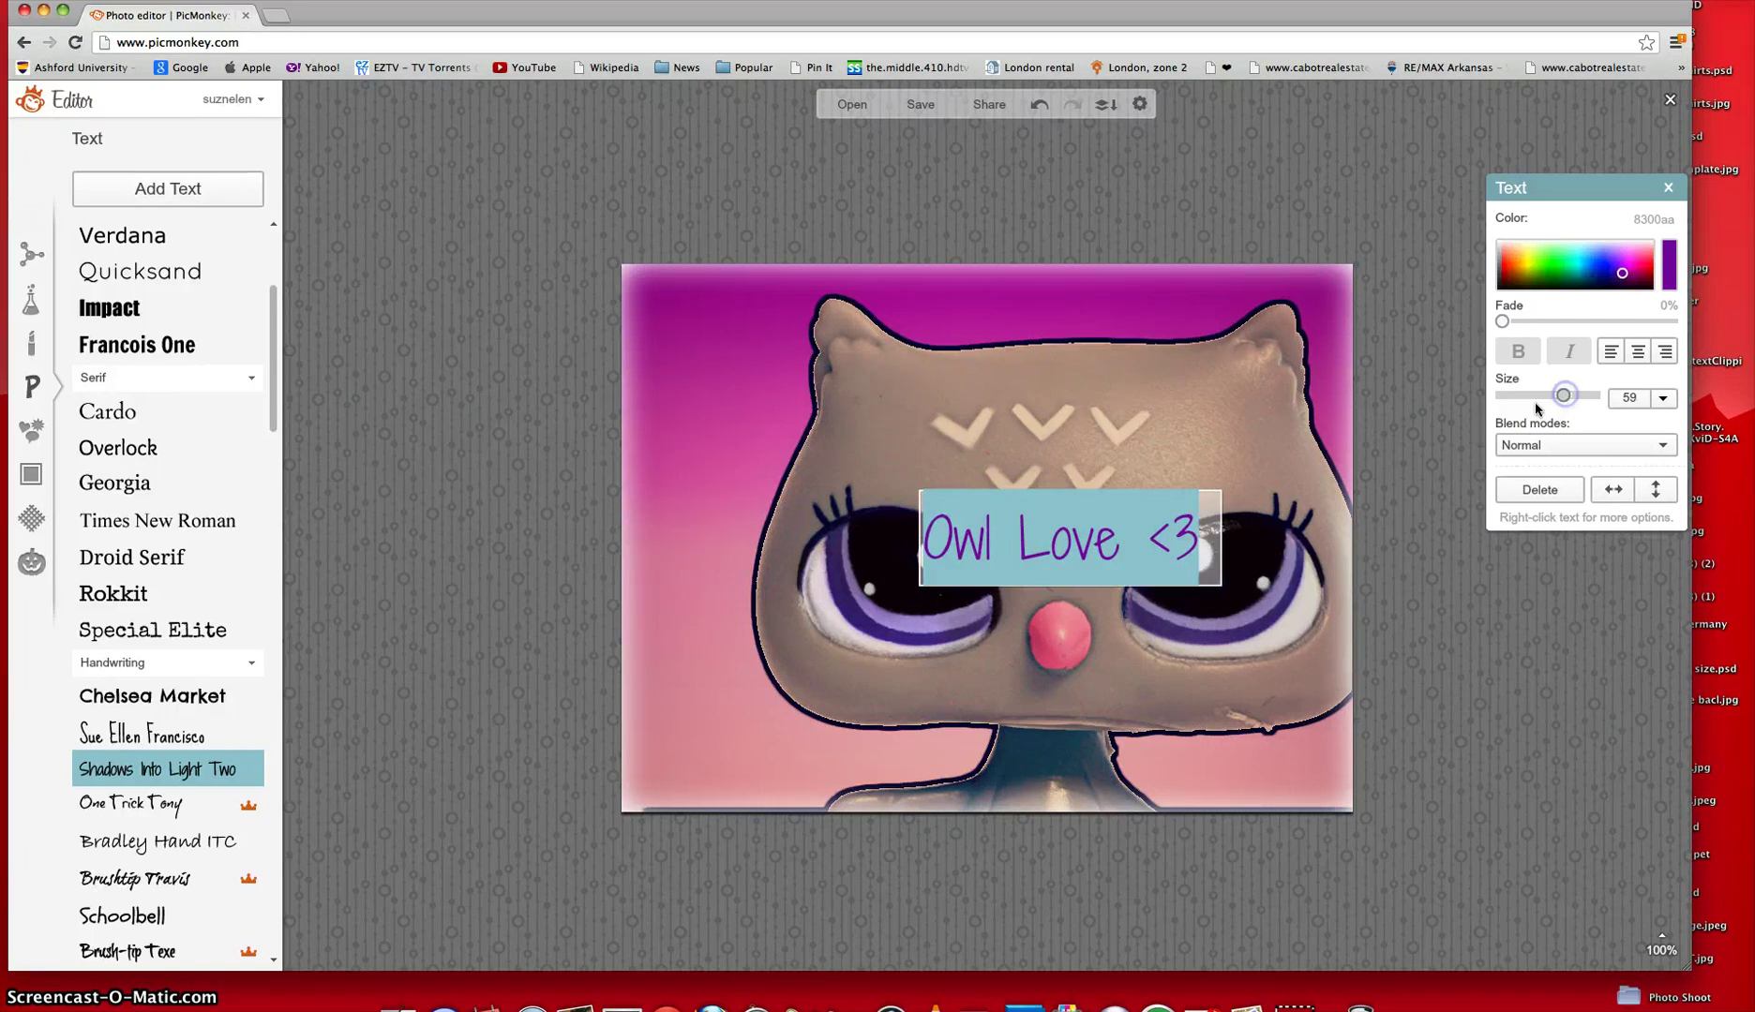
{"action": "left_click", "coordinate": [1136, 522]}
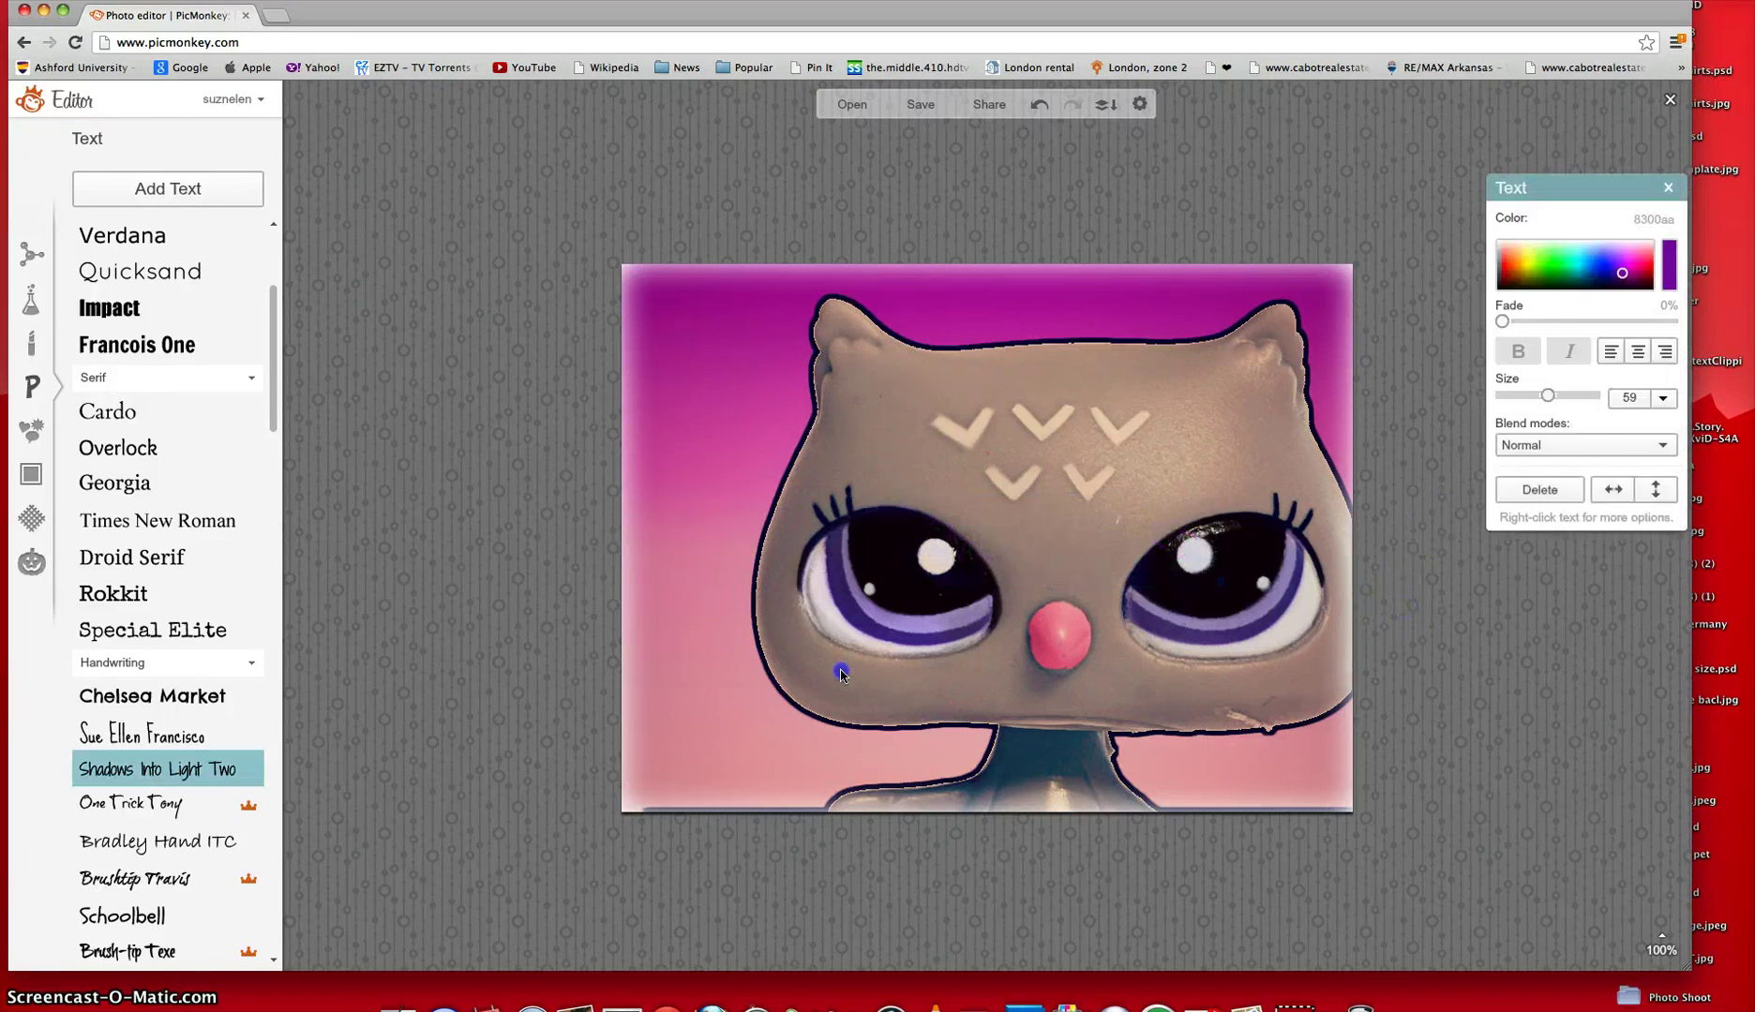
Move the caption to the photo's lower-left and tilt it diagonally.
{"action": "left_click_drag", "start_coordinate": [779, 750], "coordinate": [787, 755]}
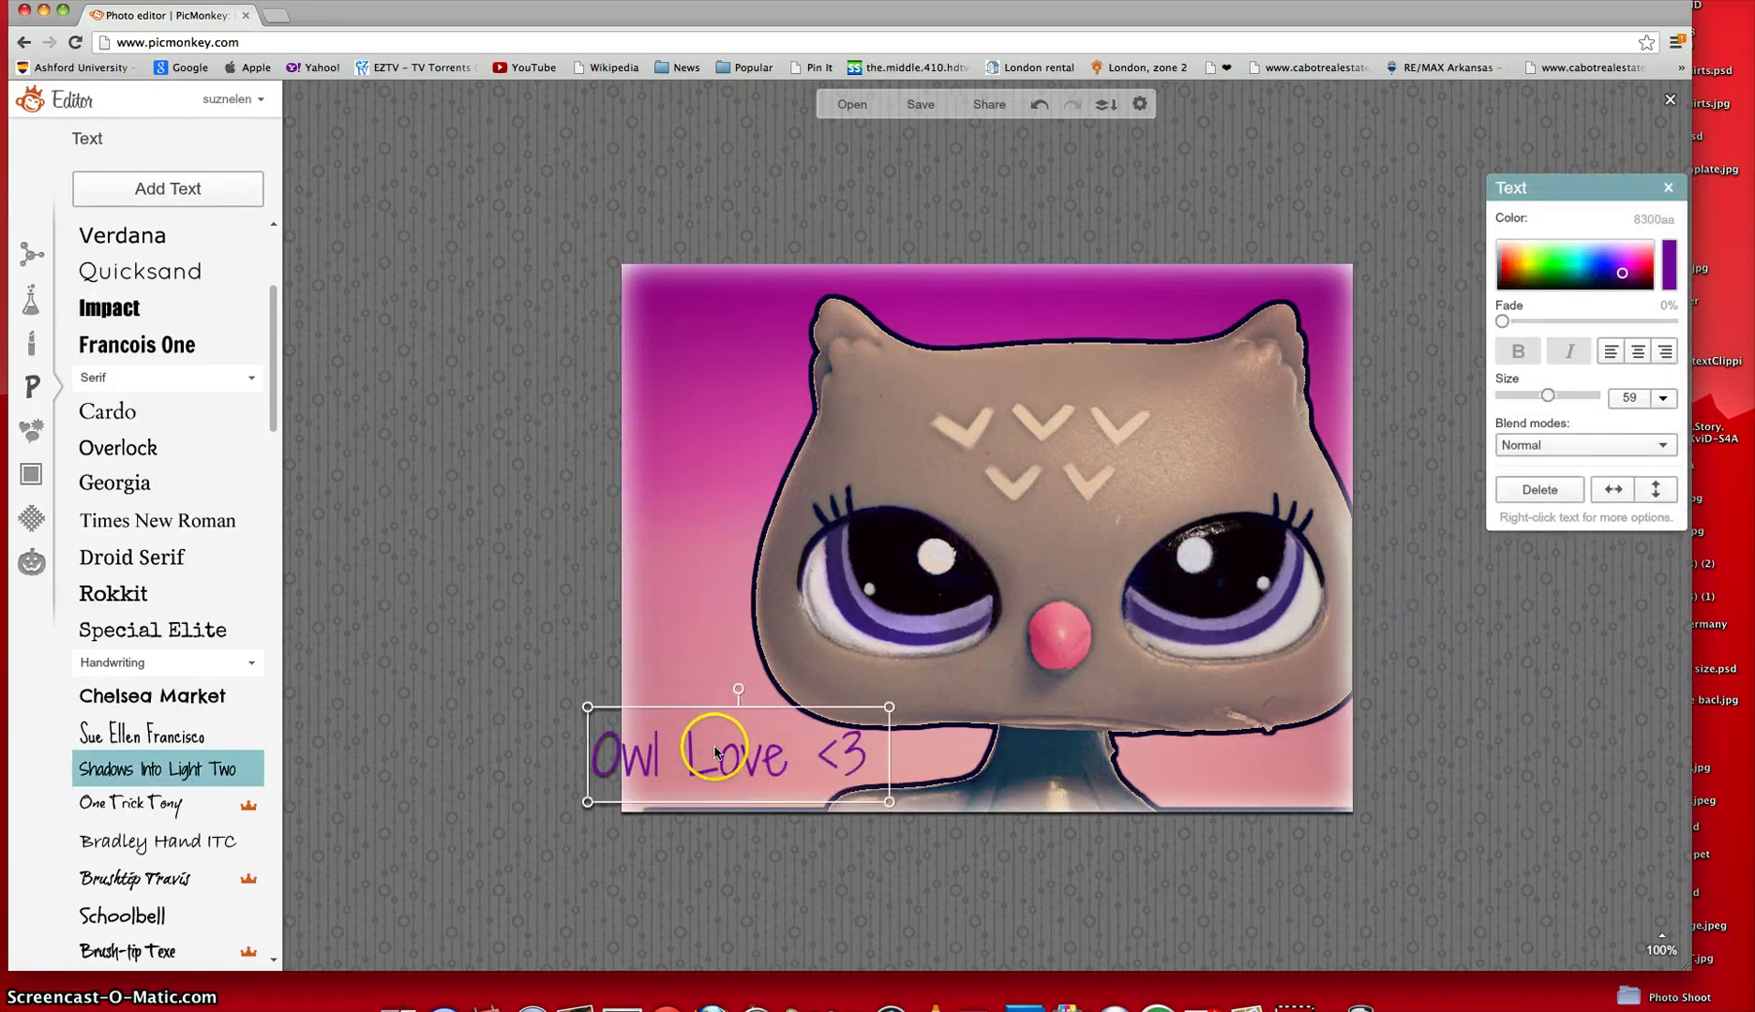
{"action": "left_click_drag", "start_coordinate": [731, 754], "coordinate": [778, 758]}
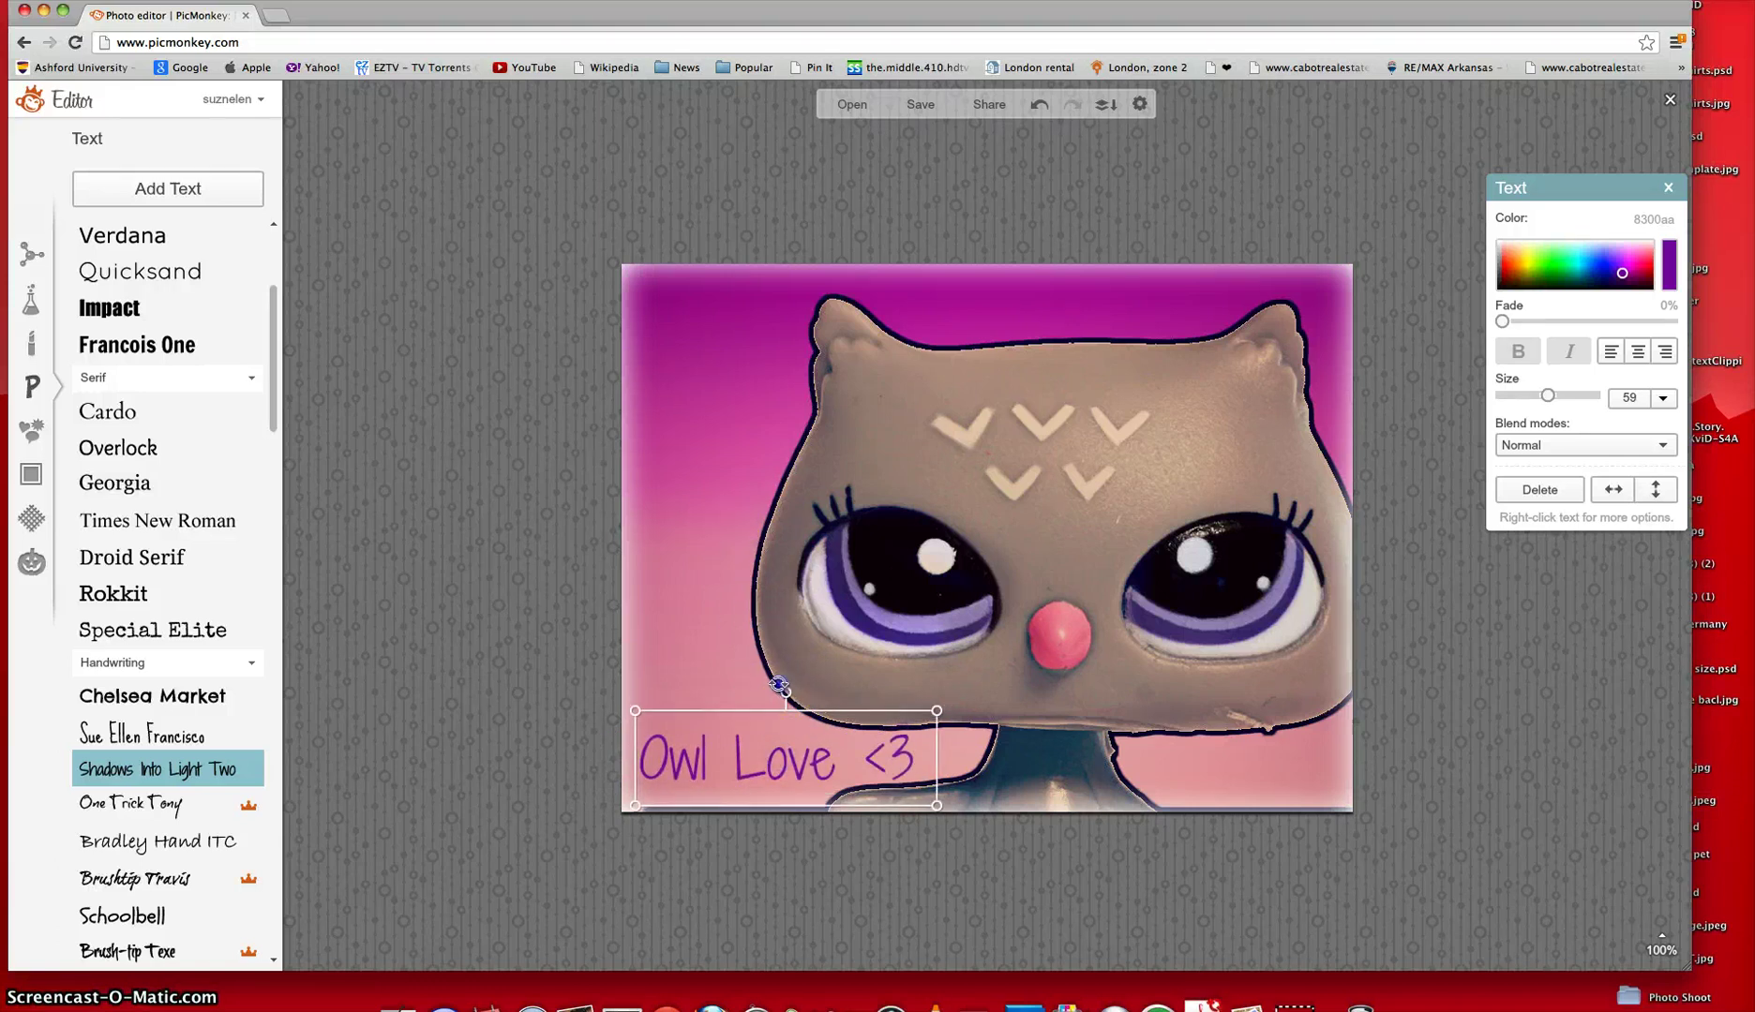
{"action": "left_click_drag", "start_coordinate": [778, 685], "coordinate": [857, 598]}
Nudge the caption up, set its blend mode to Lighten and colour it pale lavender #c0bbff.
{"action": "left_click", "coordinate": [755, 738]}
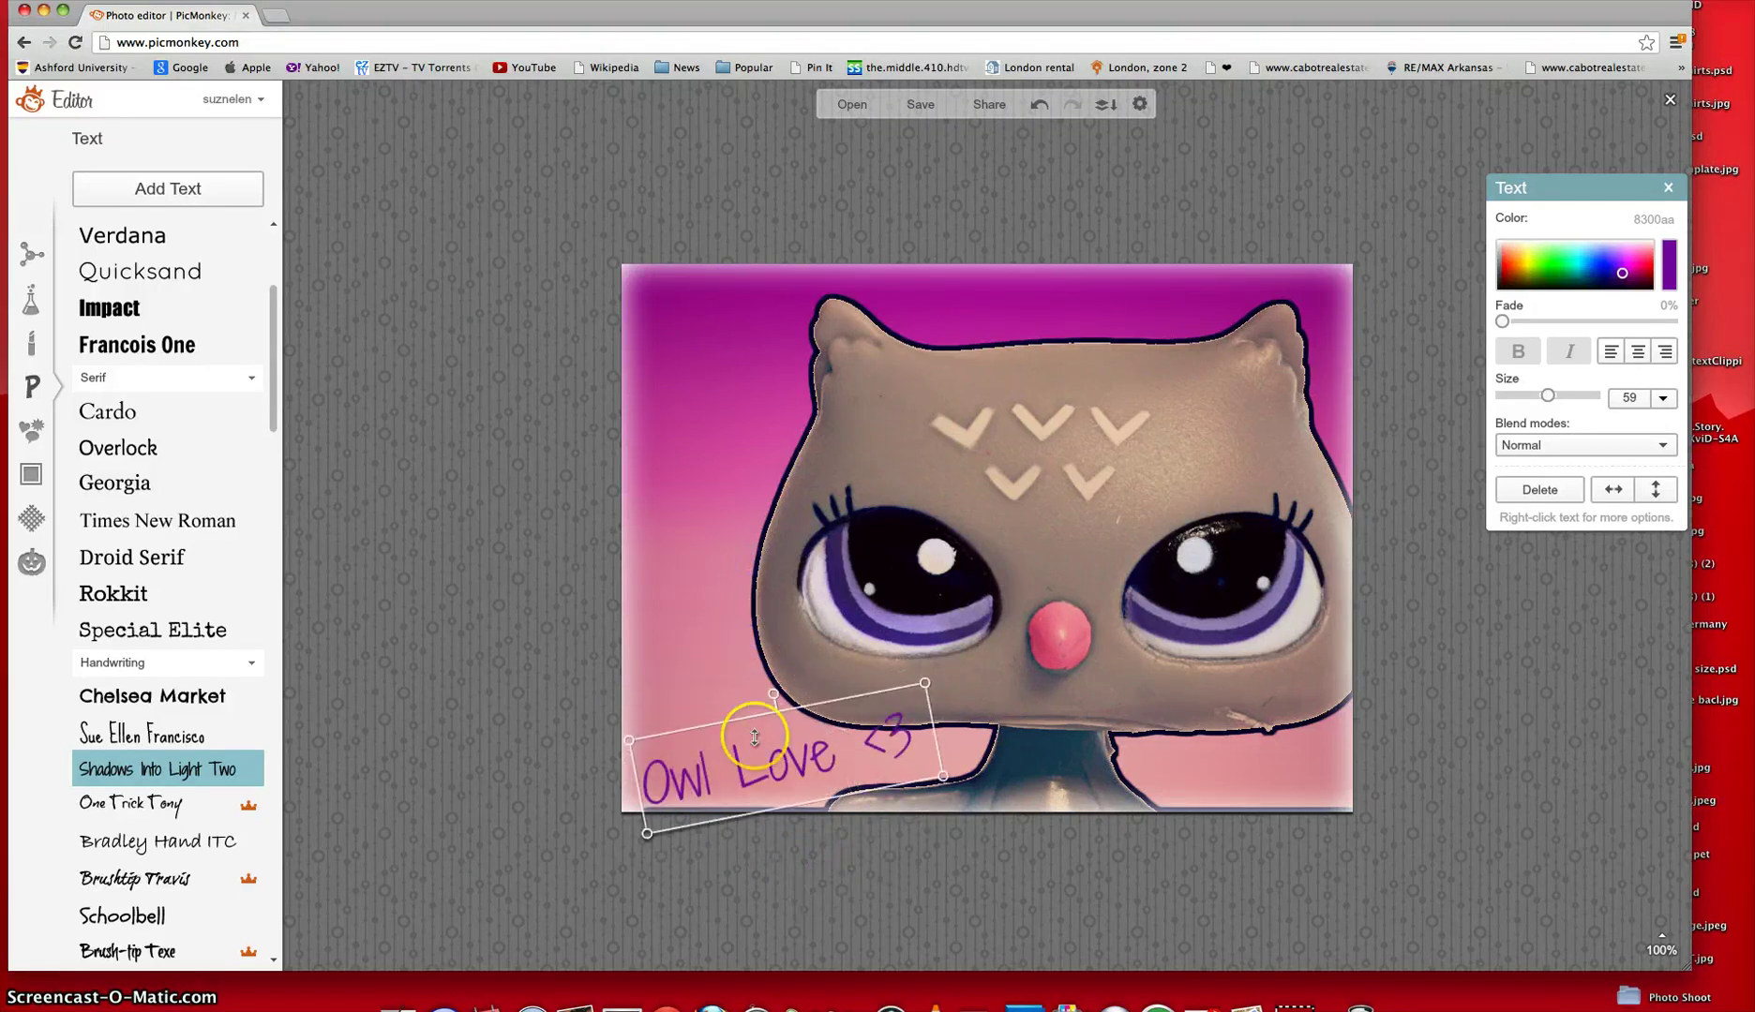
{"action": "left_click_drag", "start_coordinate": [754, 737], "coordinate": [753, 723]}
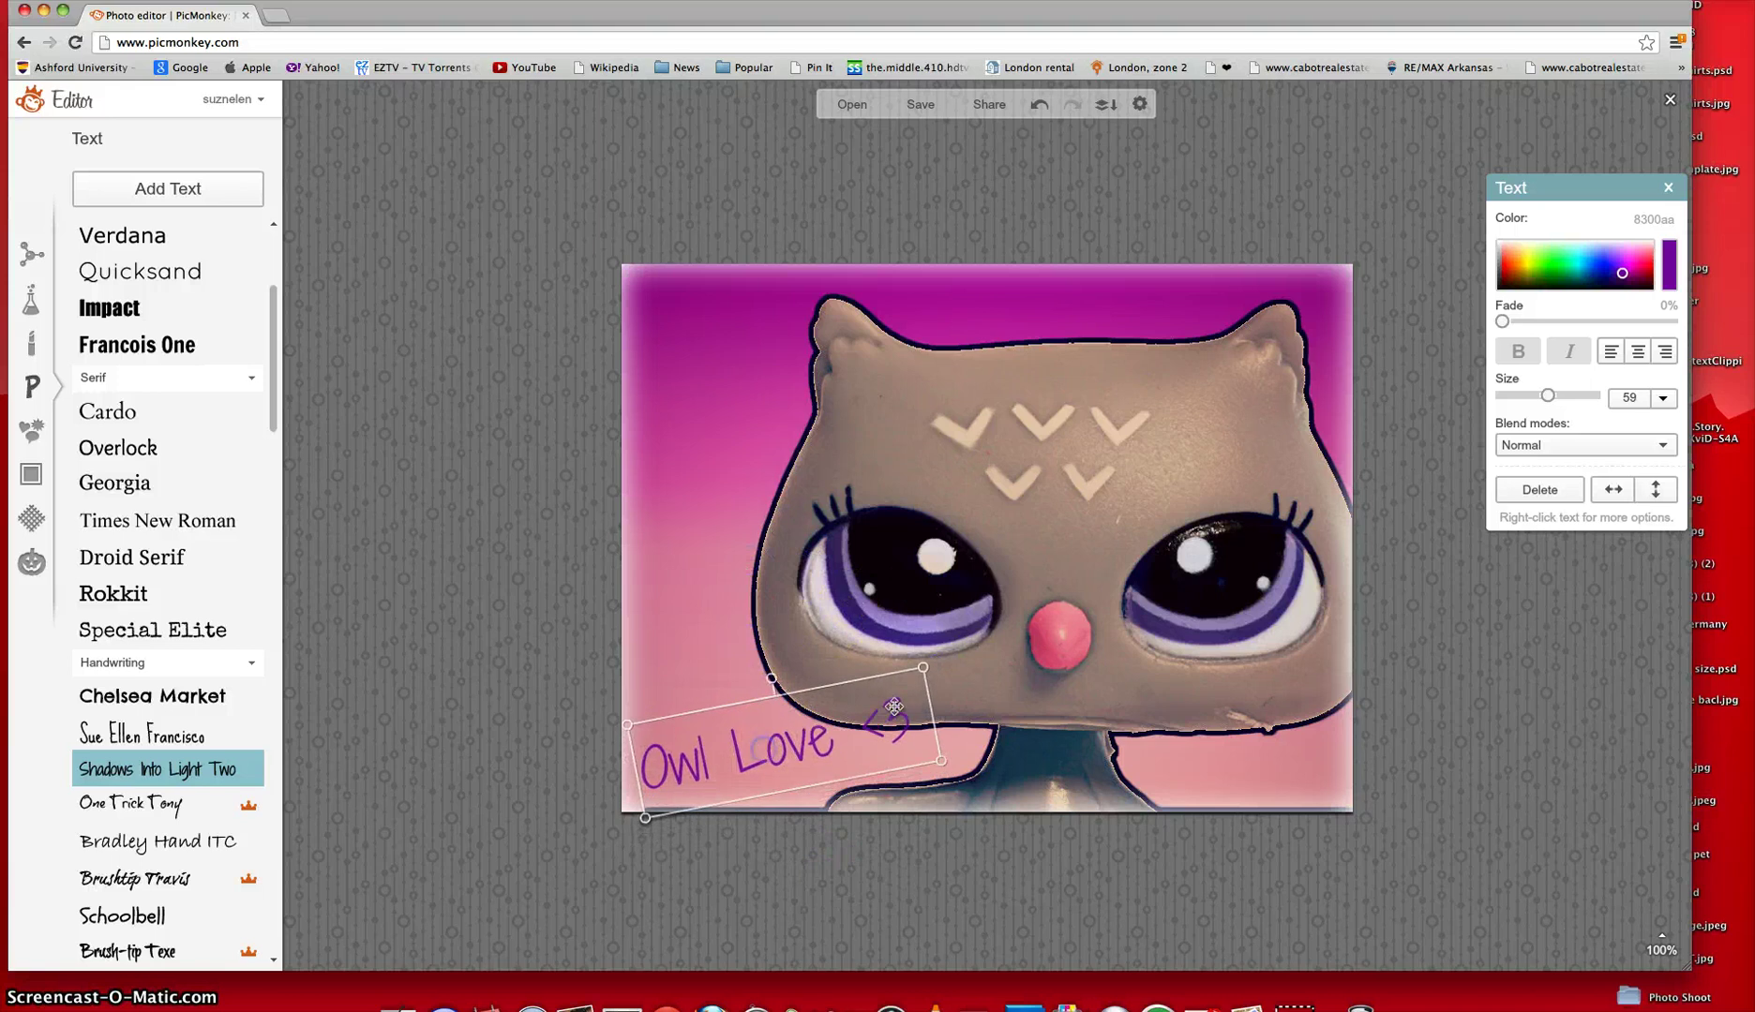
{"action": "left_click", "coordinate": [1567, 447]}
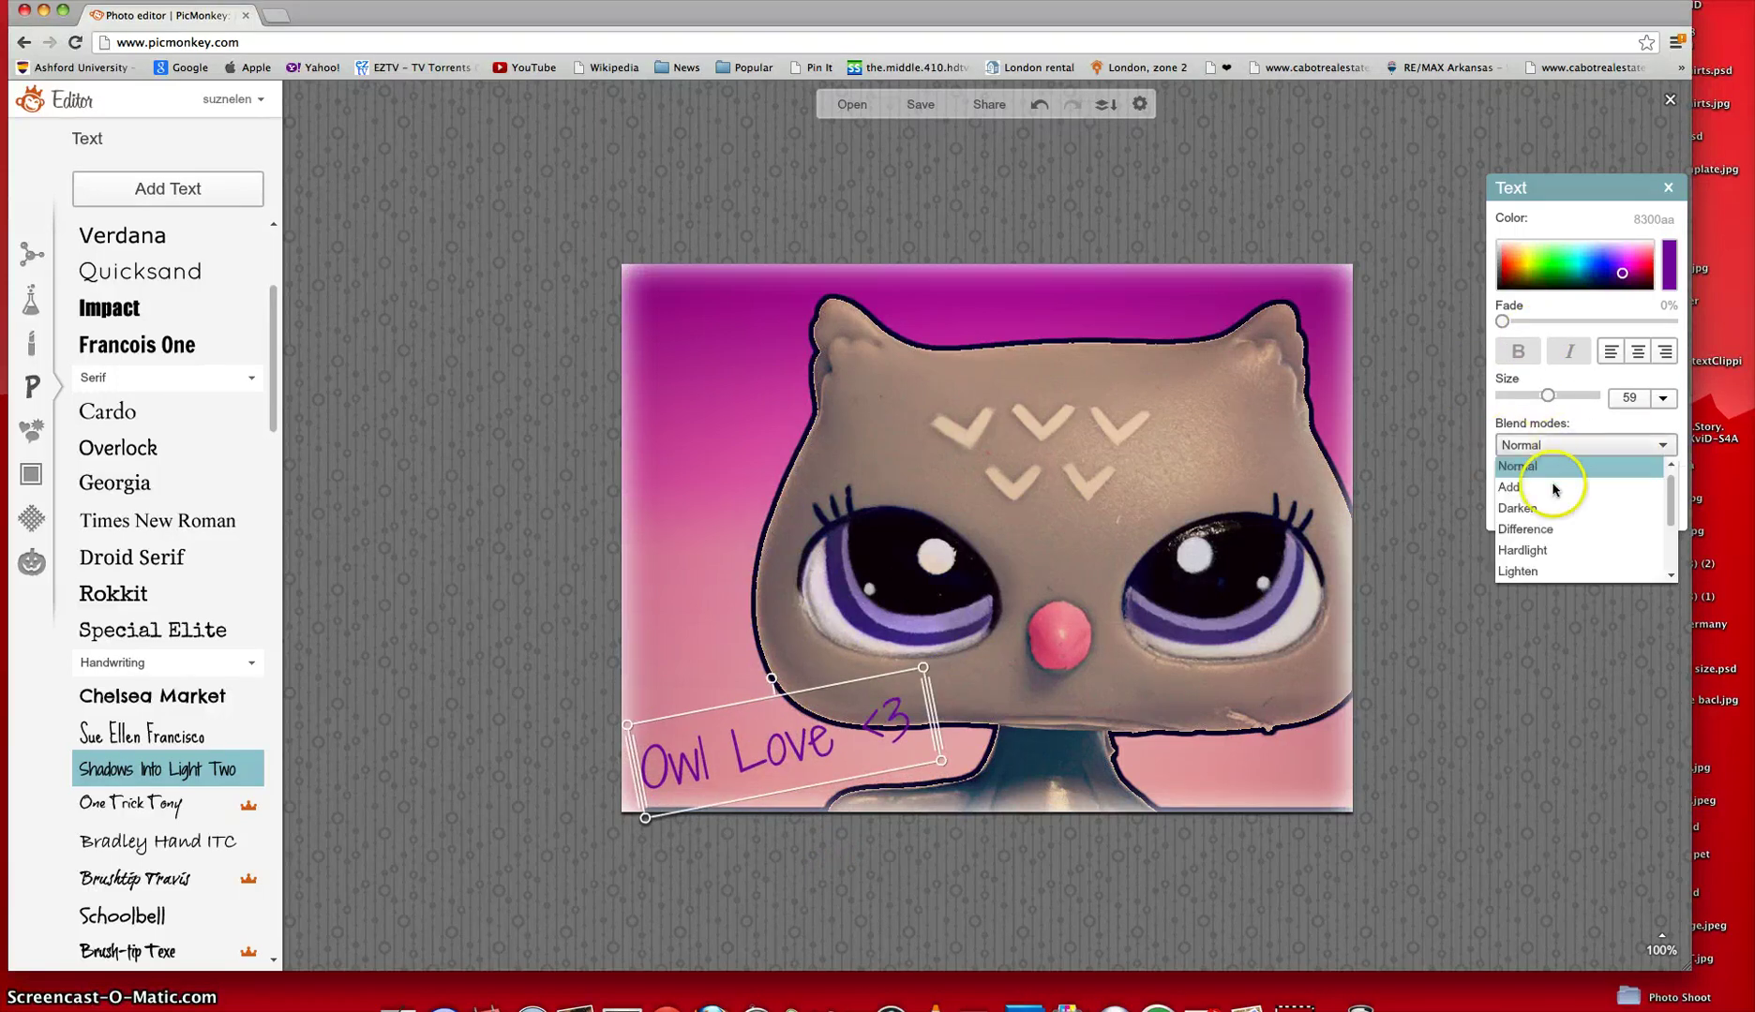
{"action": "left_click", "coordinate": [1552, 489]}
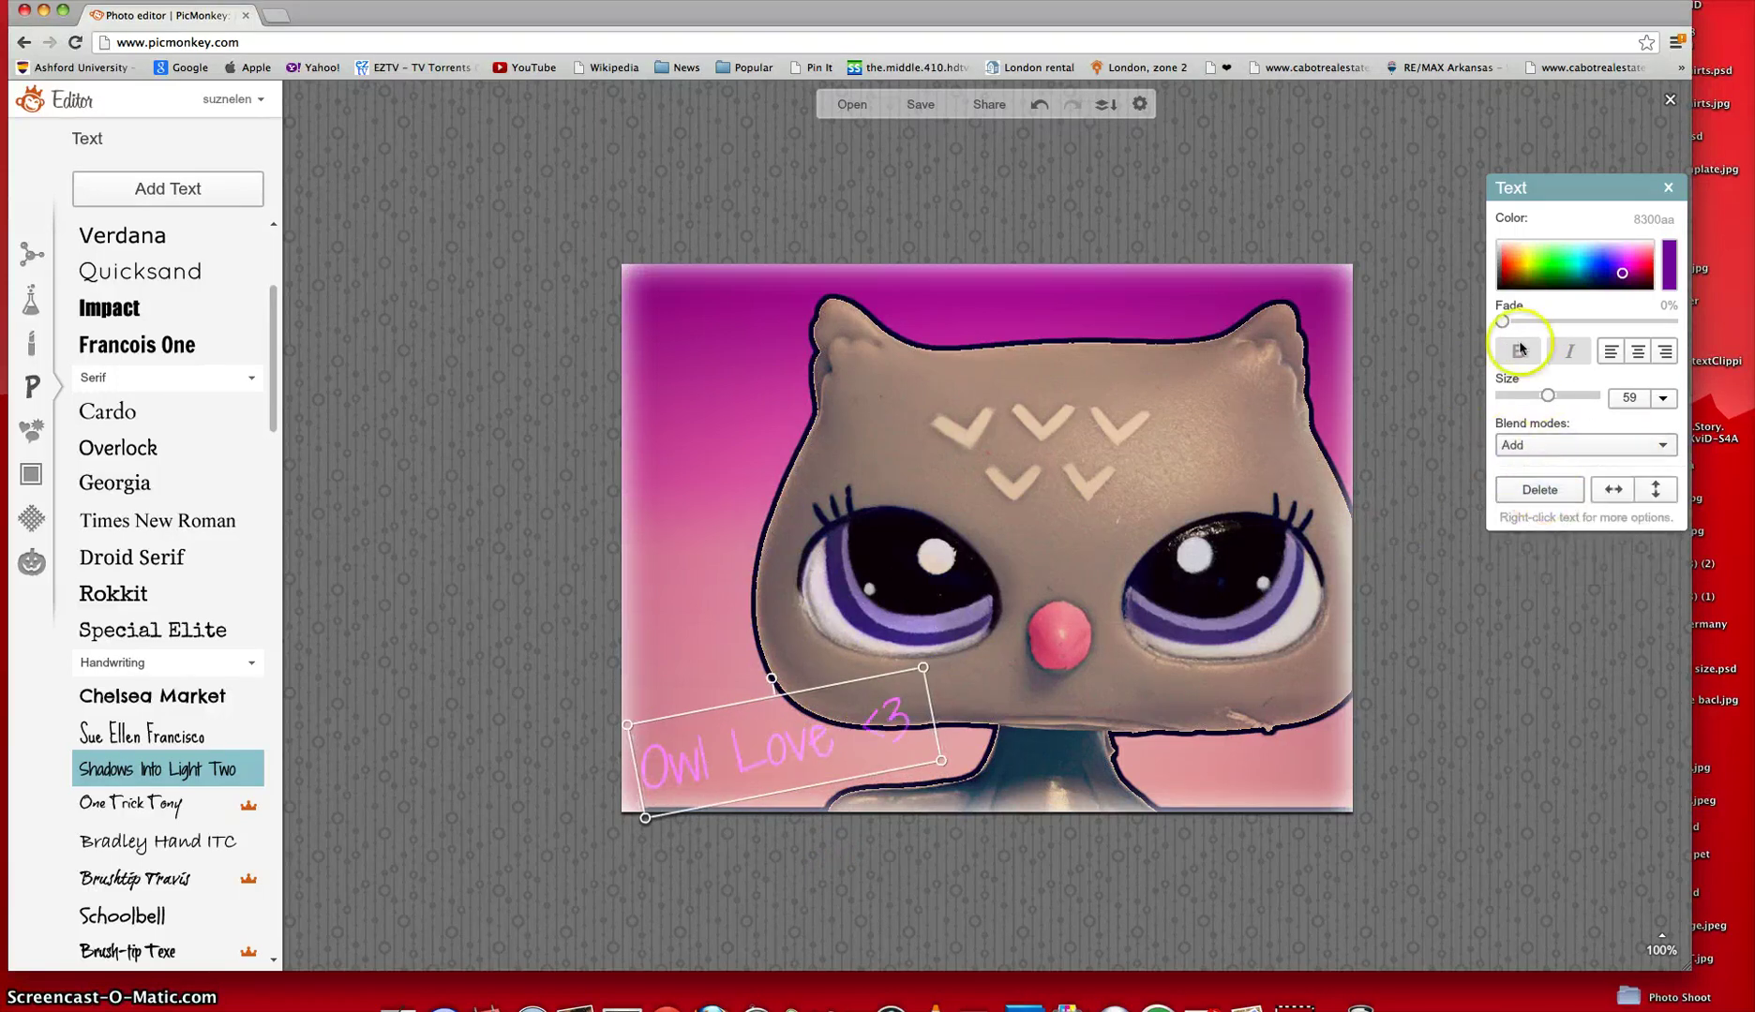
{"action": "left_click", "coordinate": [1553, 449]}
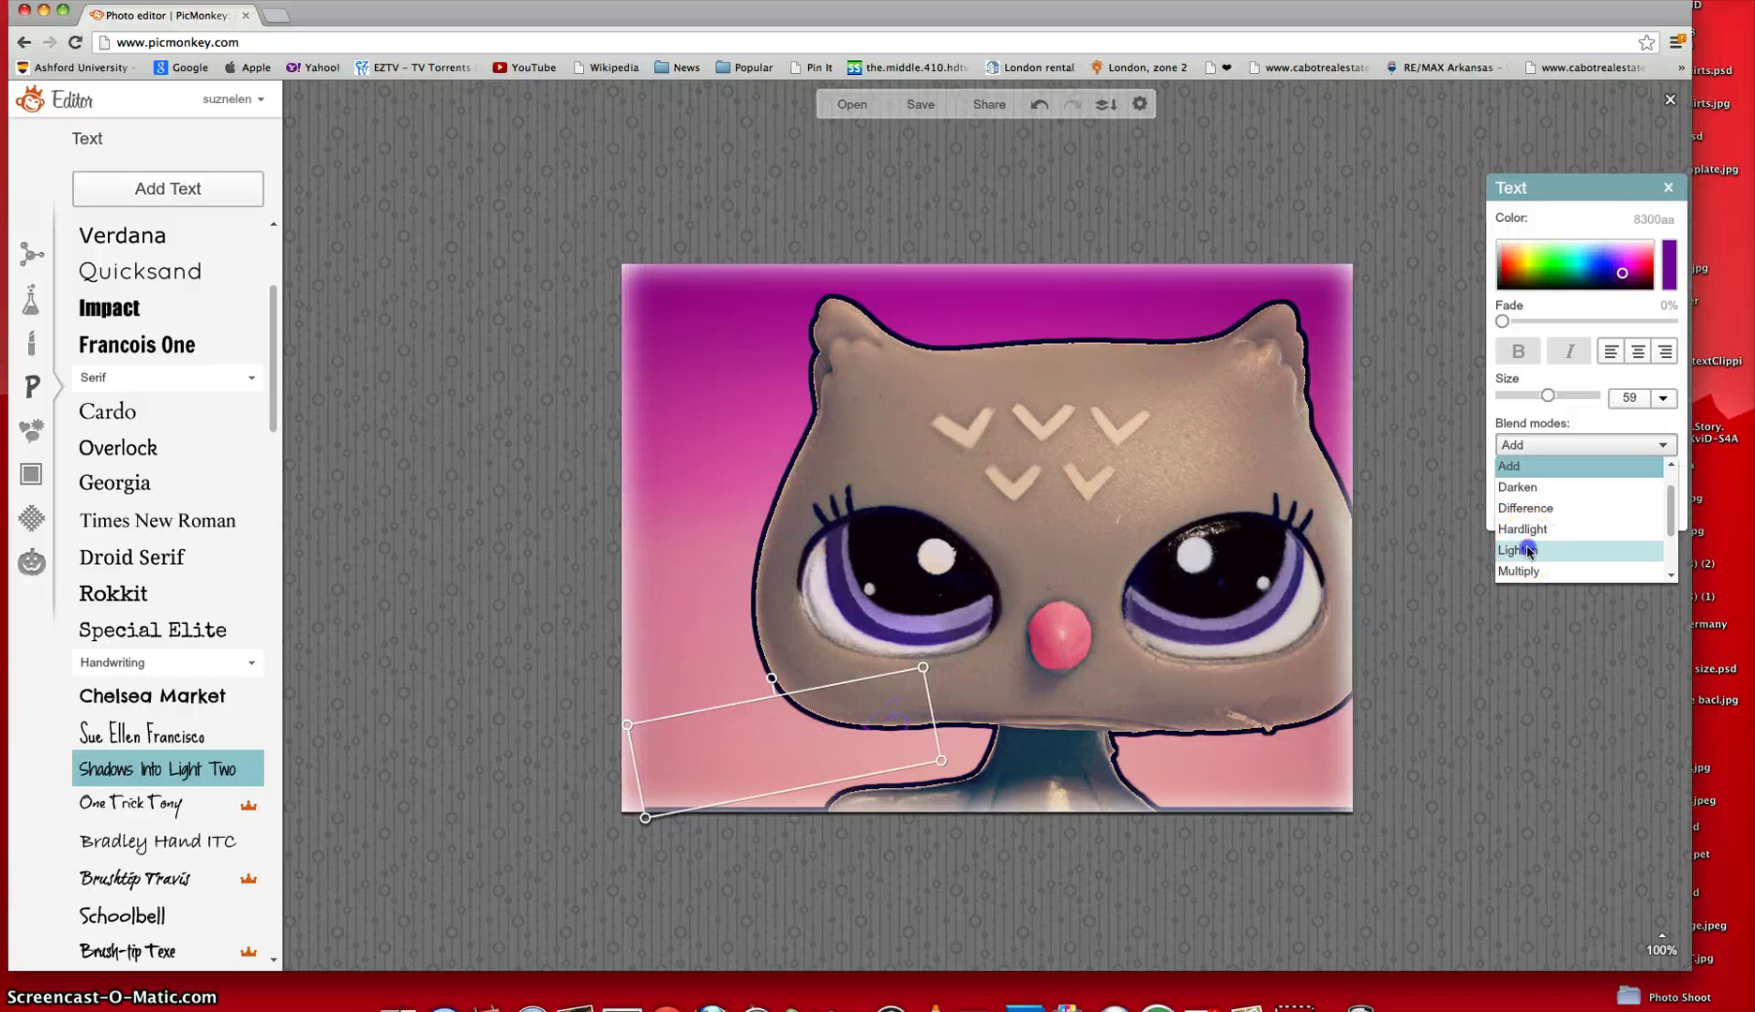
{"action": "left_click", "coordinate": [1528, 551]}
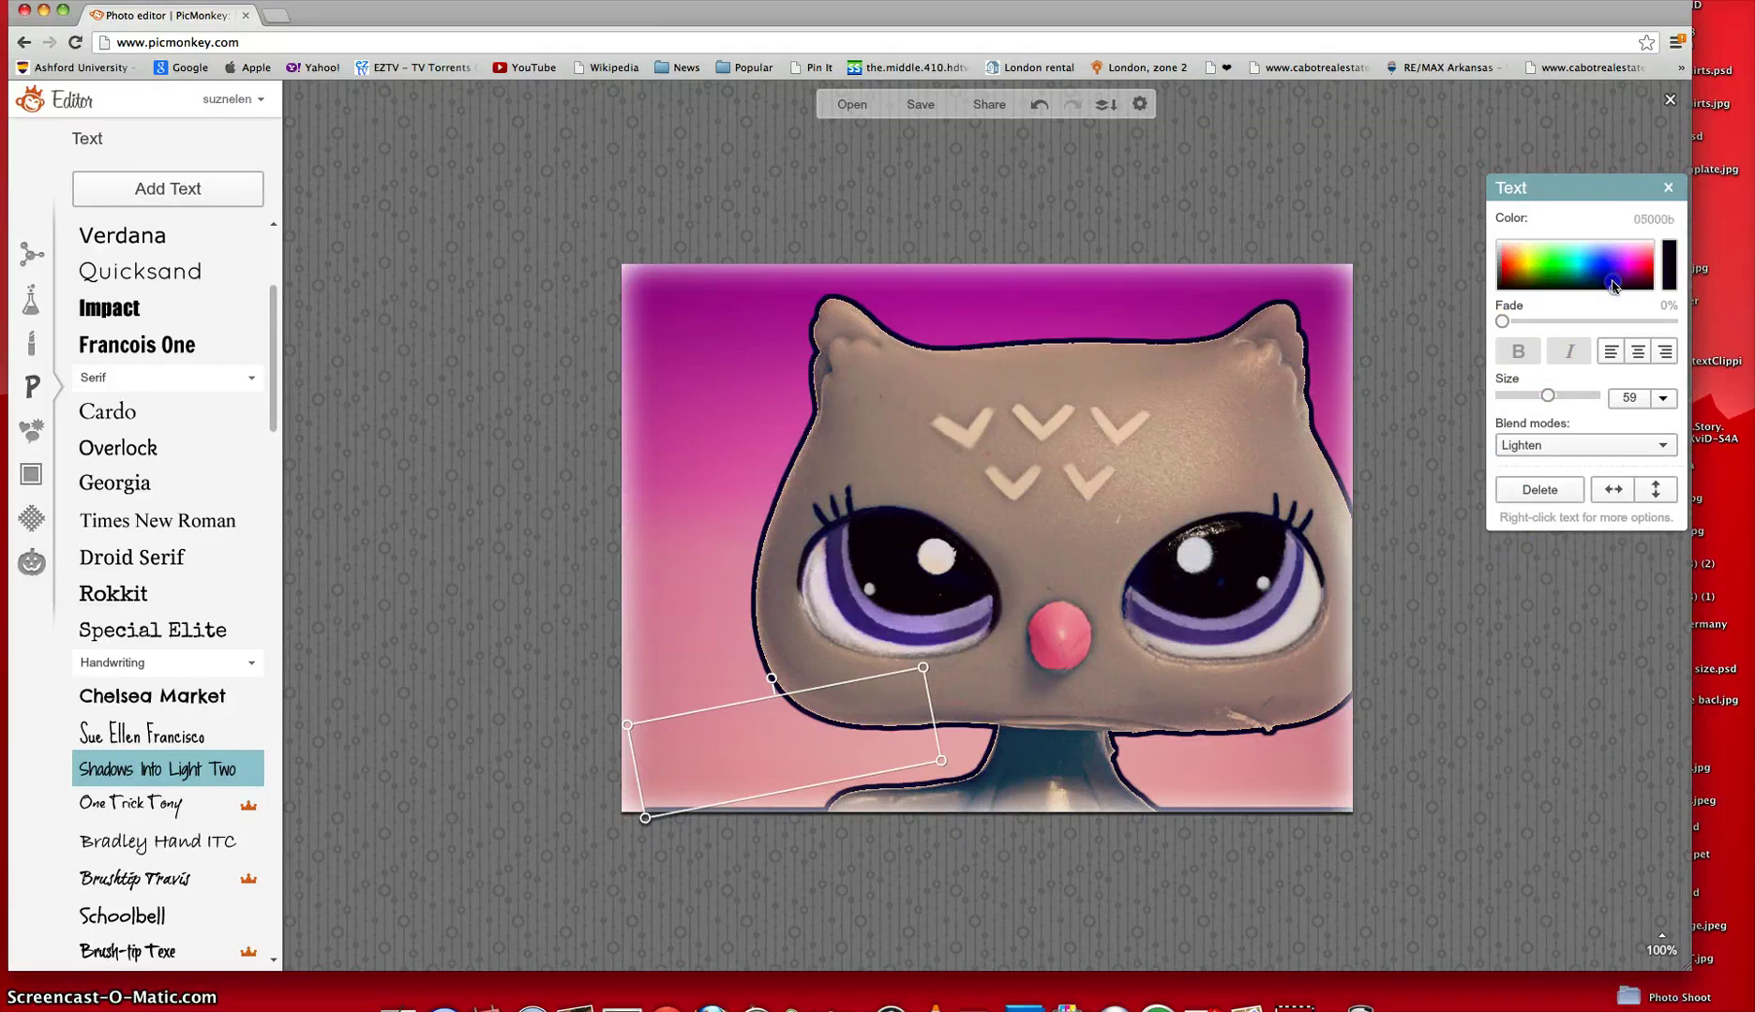
{"action": "mouse_move", "coordinate": [1606, 245]}
{"action": "left_mouse_down"}
{"action": "mouse_move", "coordinate": [1606, 230]}
{"action": "mouse_move", "coordinate": [1606, 256]}
{"action": "left_mouse_up"}
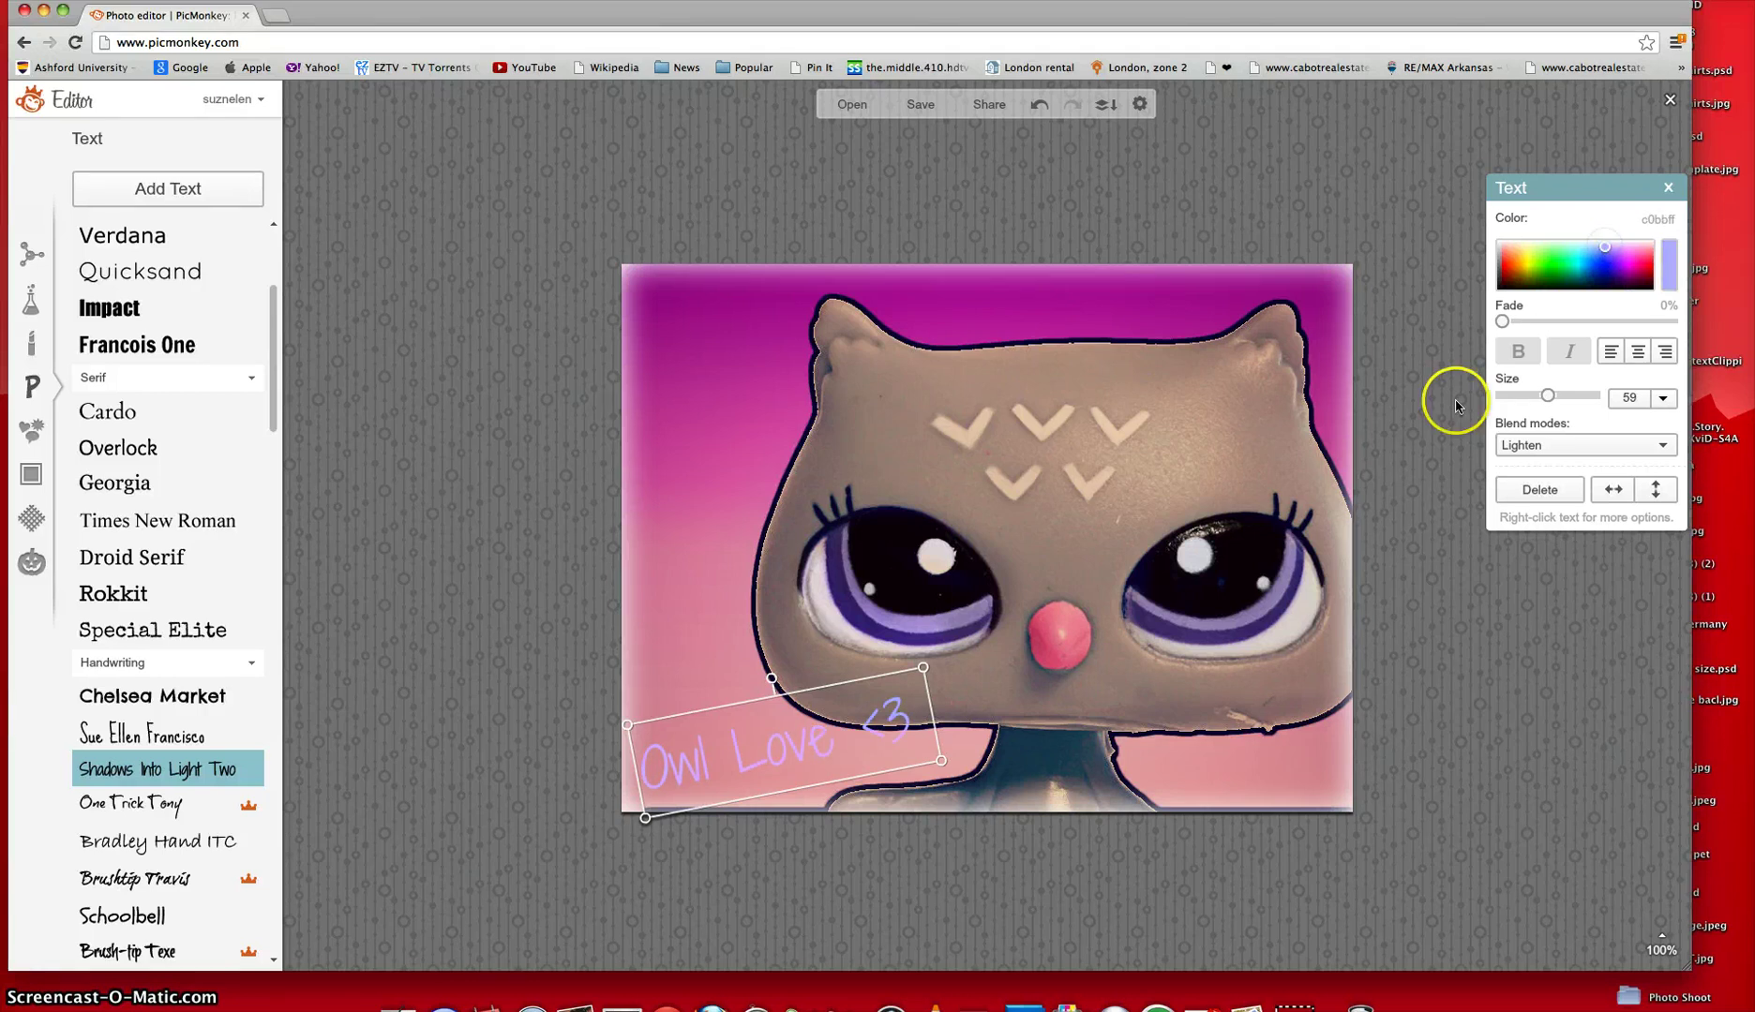
{"action": "left_click", "coordinate": [1324, 832]}
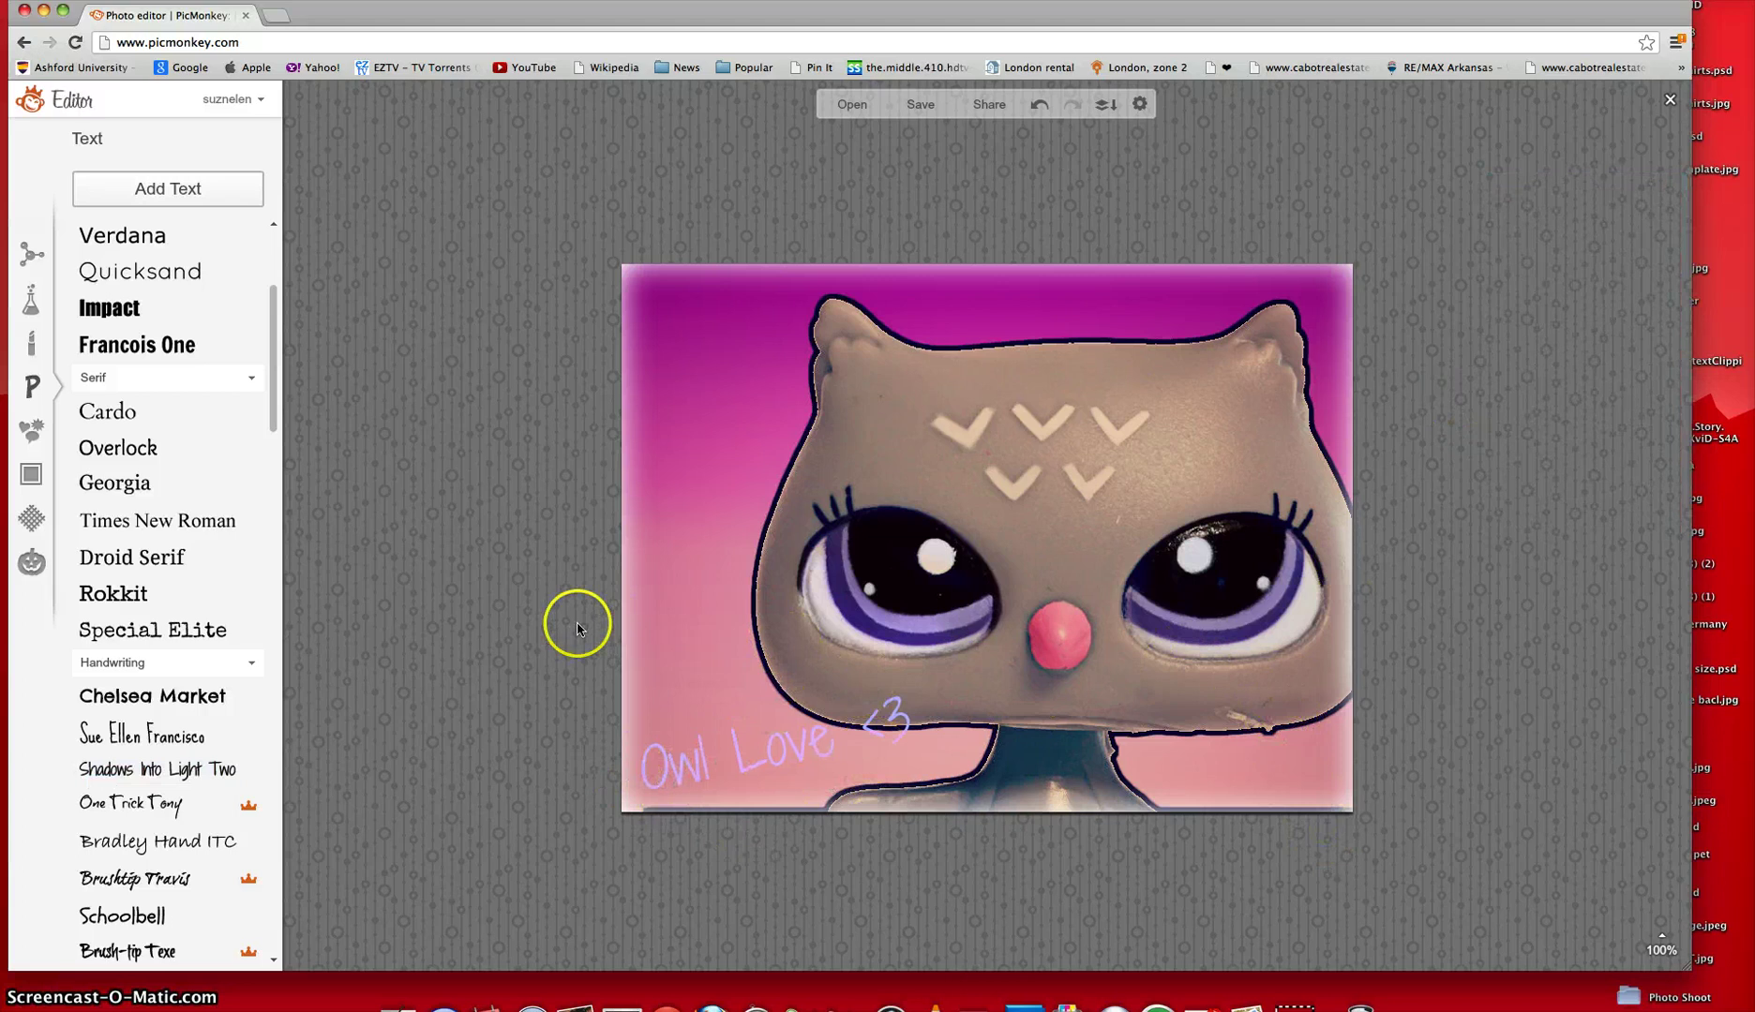
Place a four-point Sparkle Stars overlay on the owl's right eye.
{"action": "left_click", "coordinate": [31, 433]}
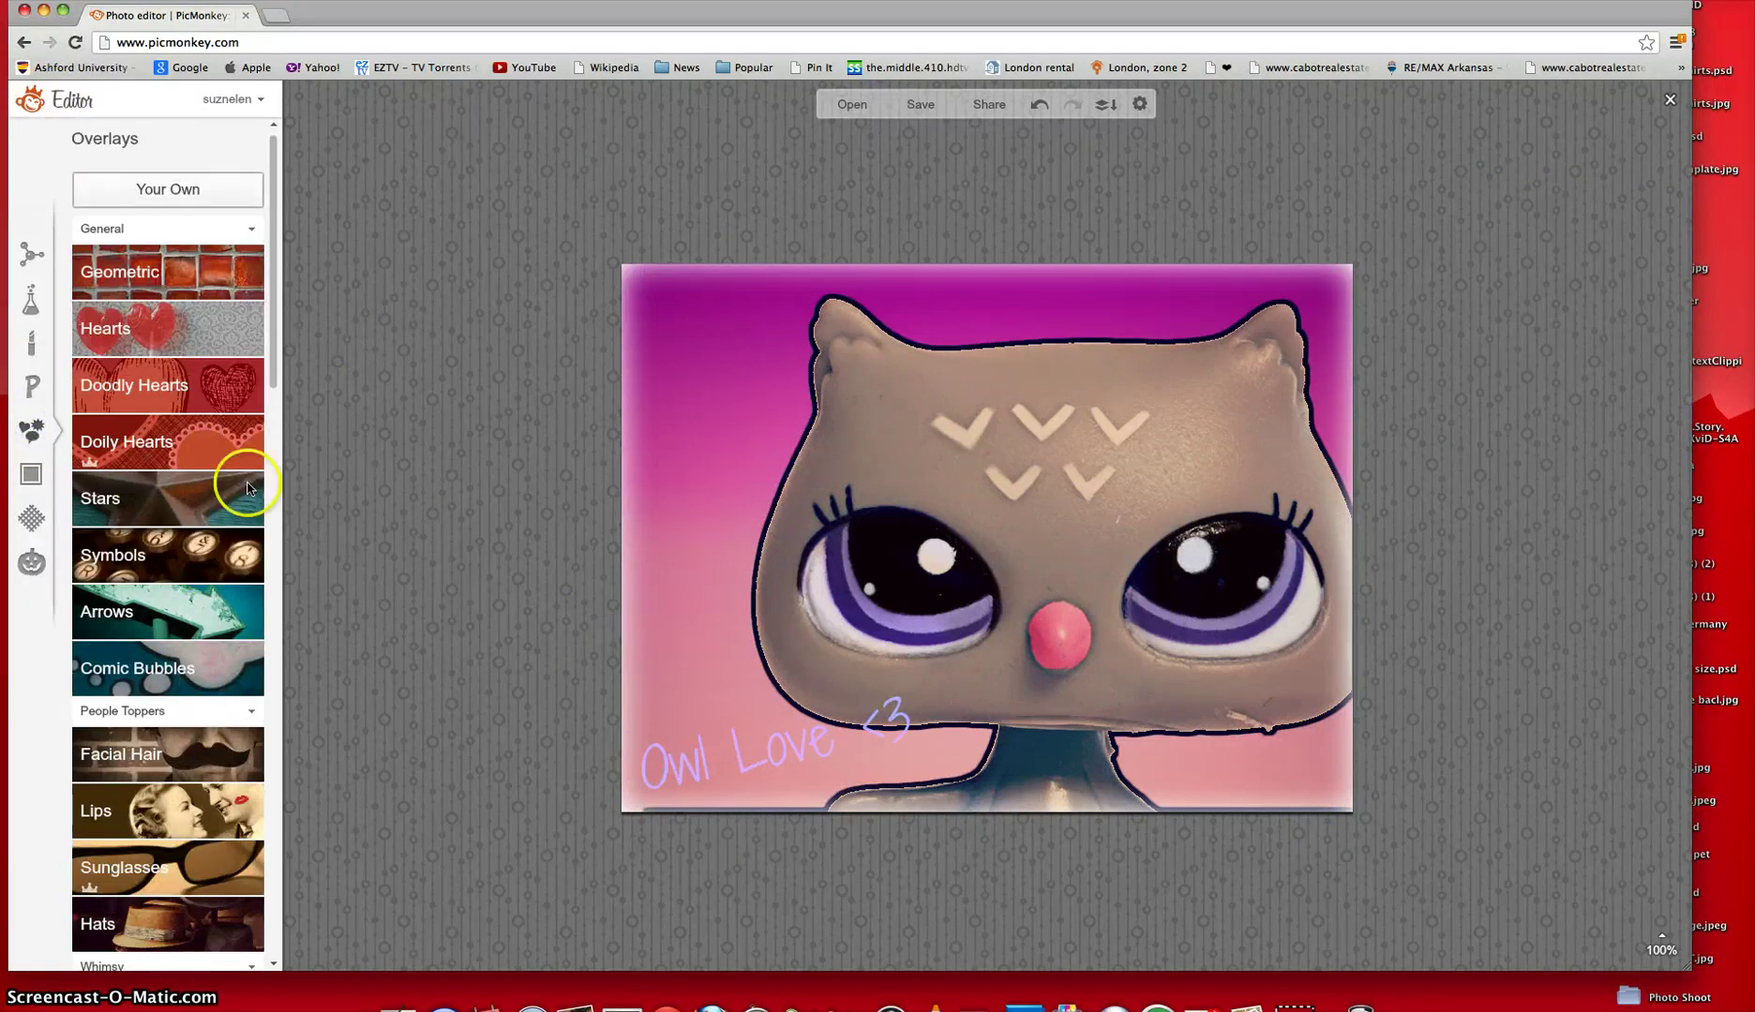
{"action": "scroll", "coordinate": [196, 438], "scroll_direction": "down", "scroll_amount": 15}
{"action": "scroll", "coordinate": [197, 437], "scroll_direction": "up", "scroll_amount": 15}
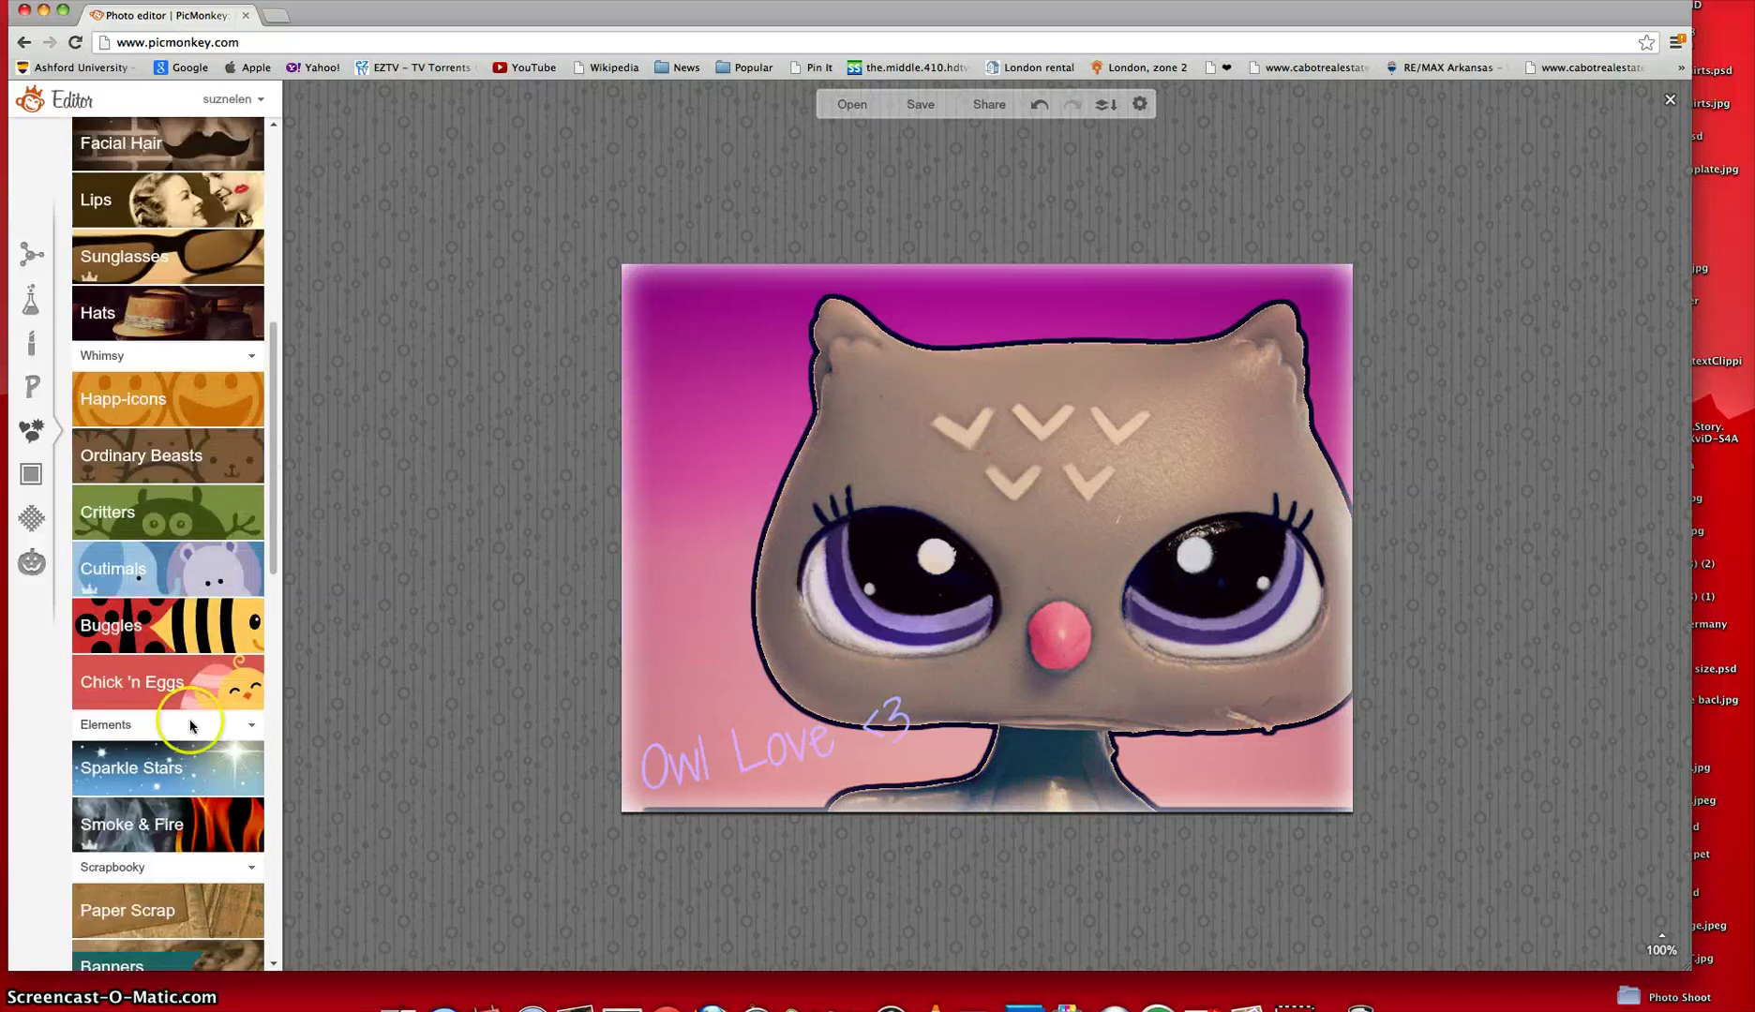
{"action": "left_click", "coordinate": [204, 764]}
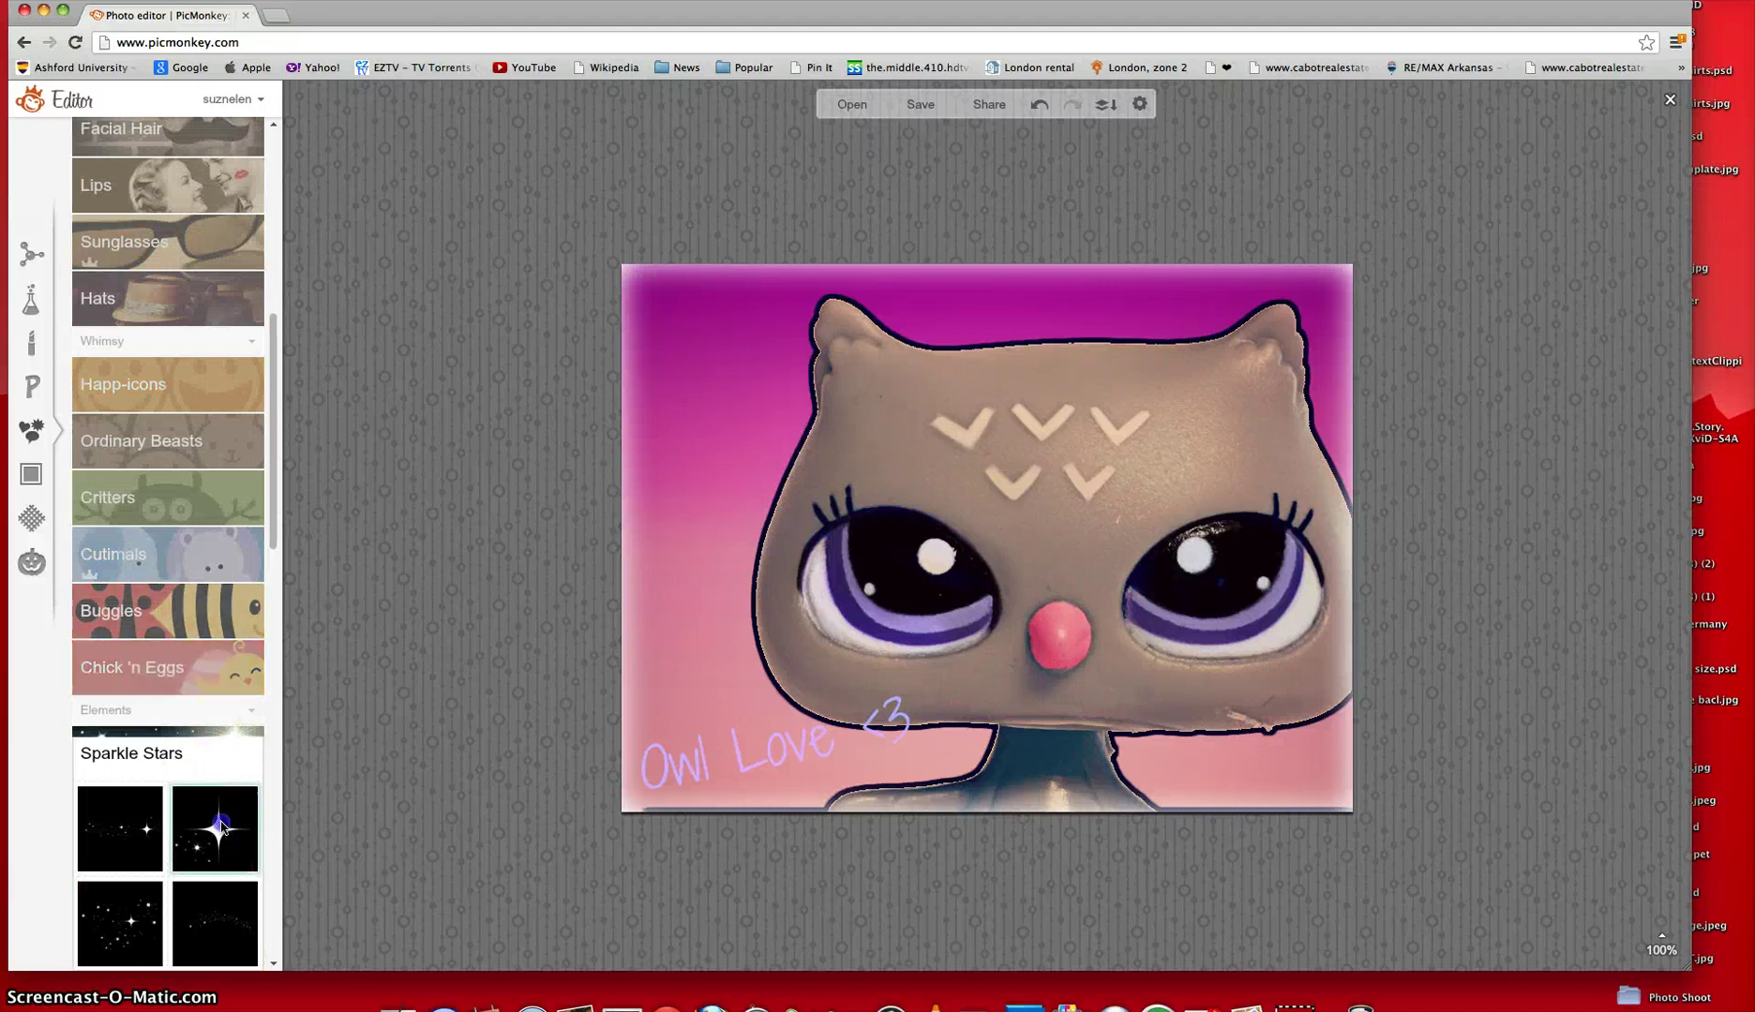
{"action": "left_click_drag", "start_coordinate": [215, 829], "coordinate": [1317, 581]}
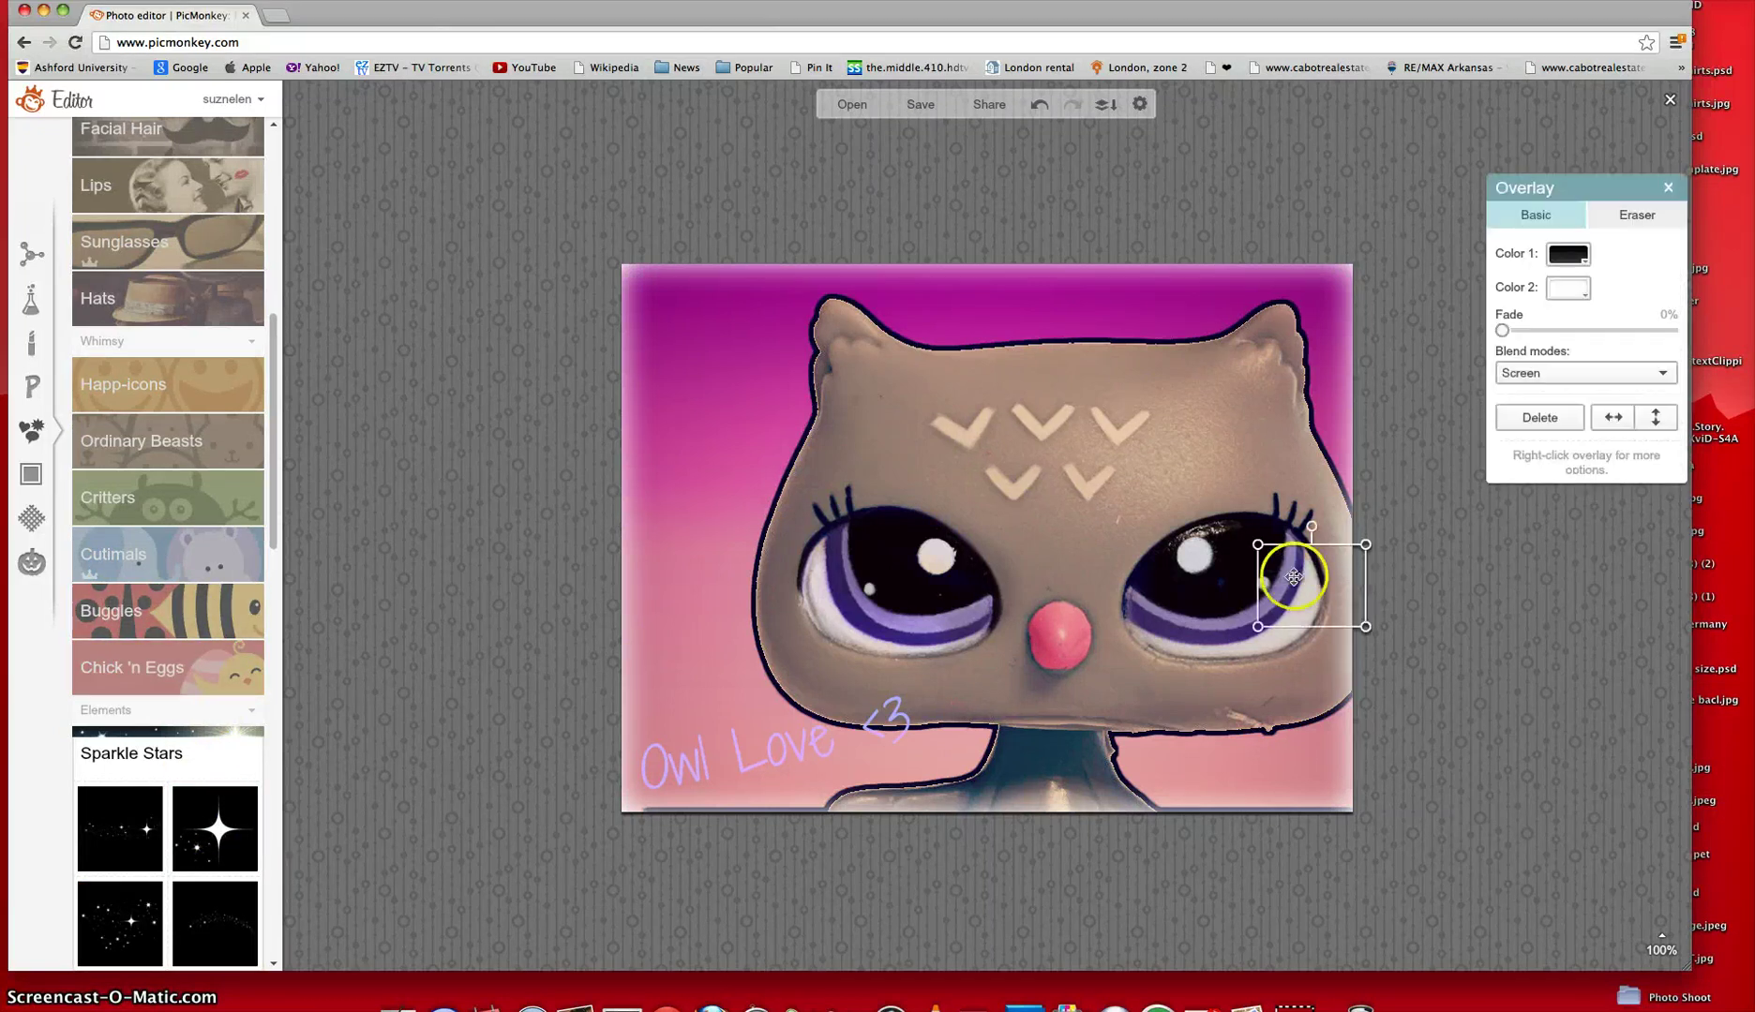
Erase the excess part of the sparkle over the eye.
{"action": "left_click", "coordinate": [1636, 225]}
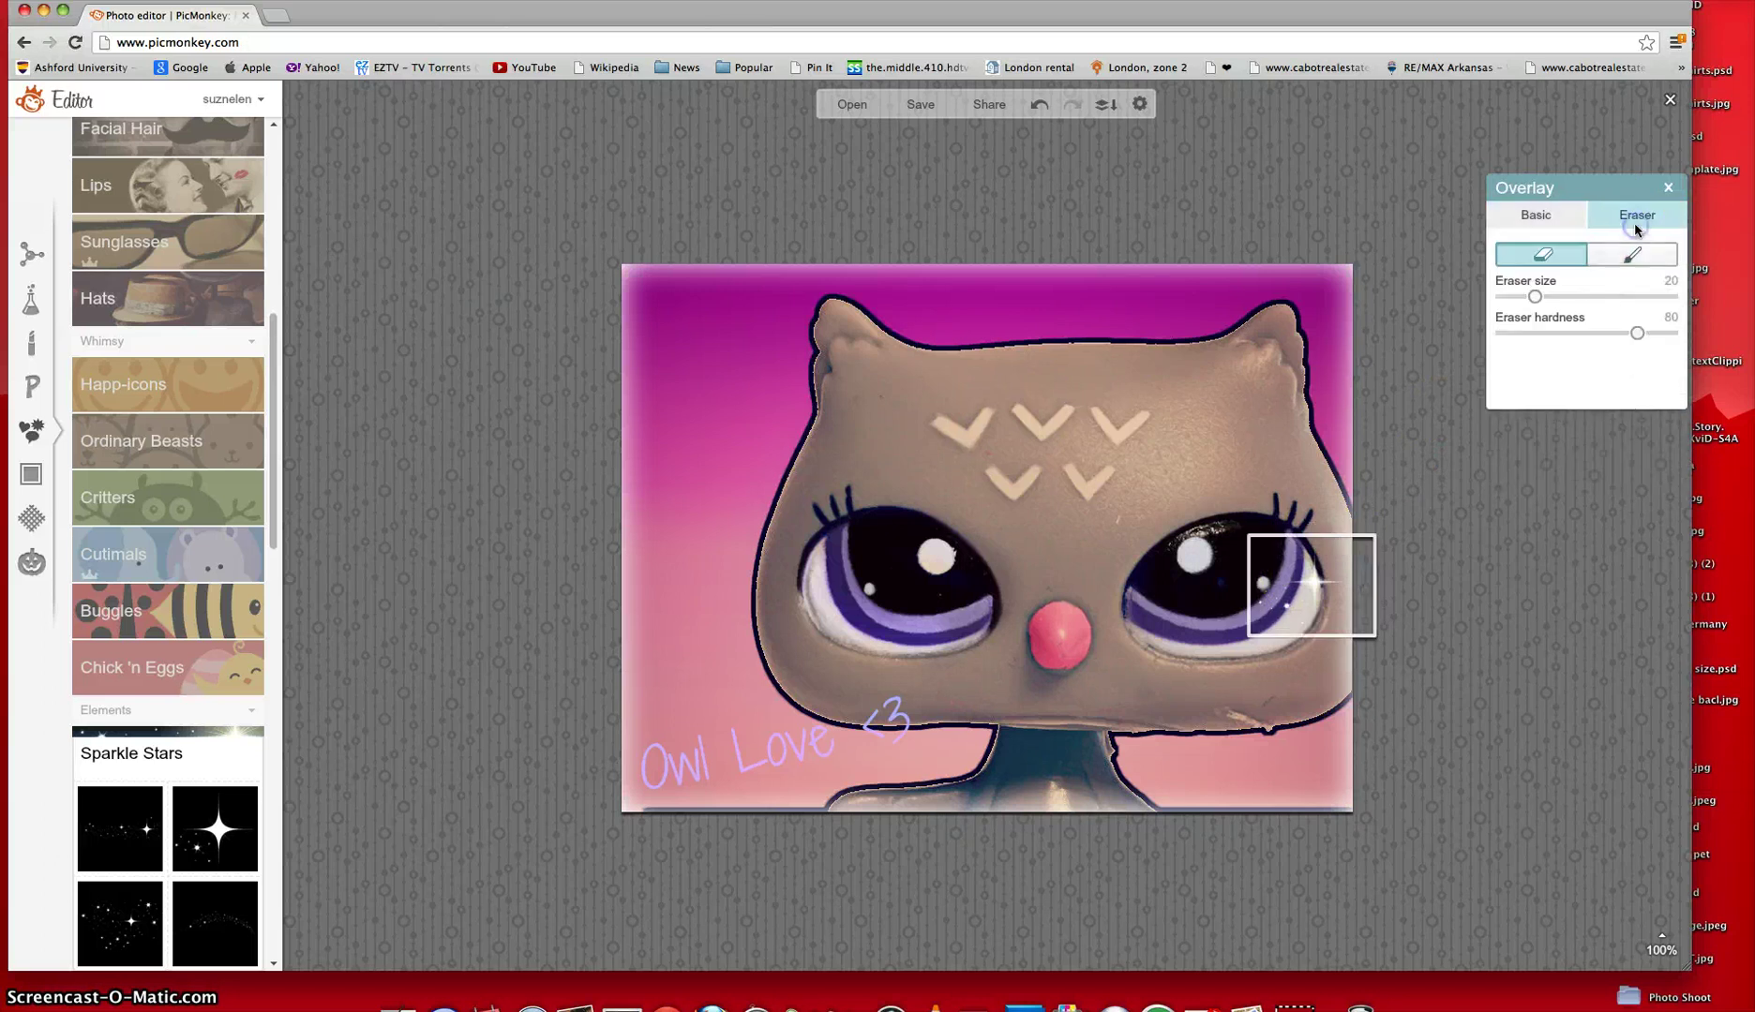
{"action": "left_click", "coordinate": [1258, 577]}
{"action": "left_click_drag", "start_coordinate": [1281, 596], "coordinate": [1280, 613]}
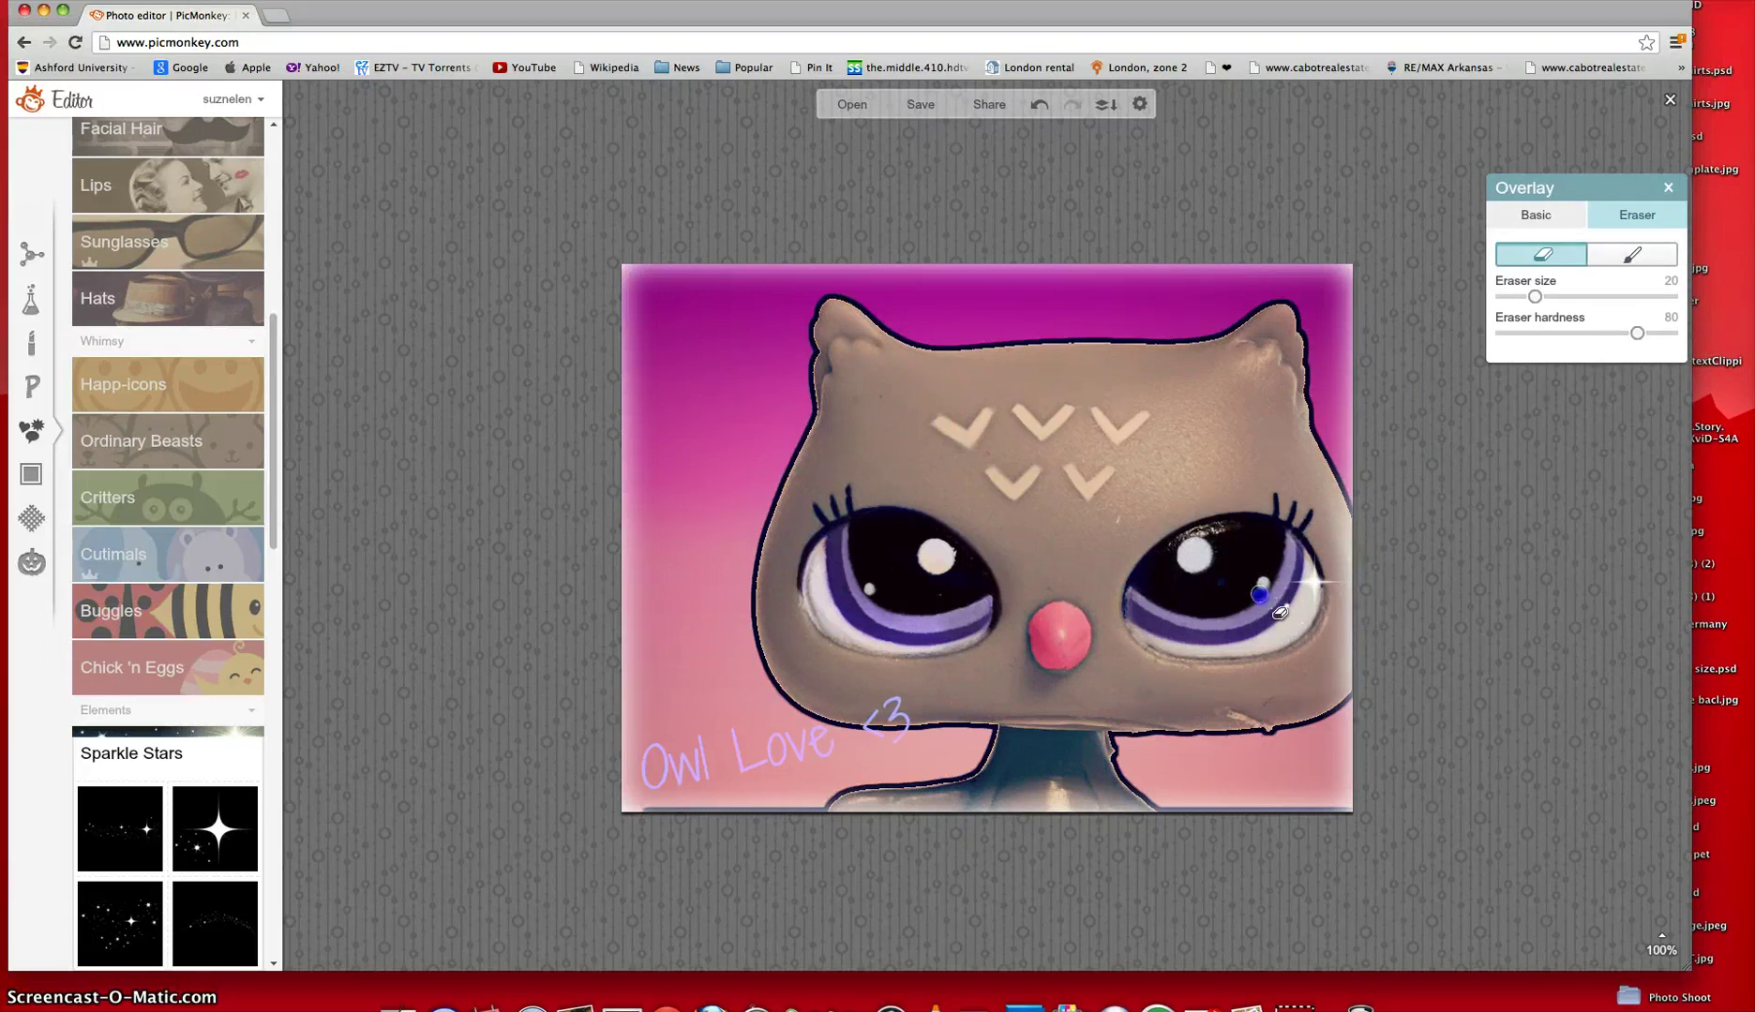
{"action": "left_click", "coordinate": [1396, 645]}
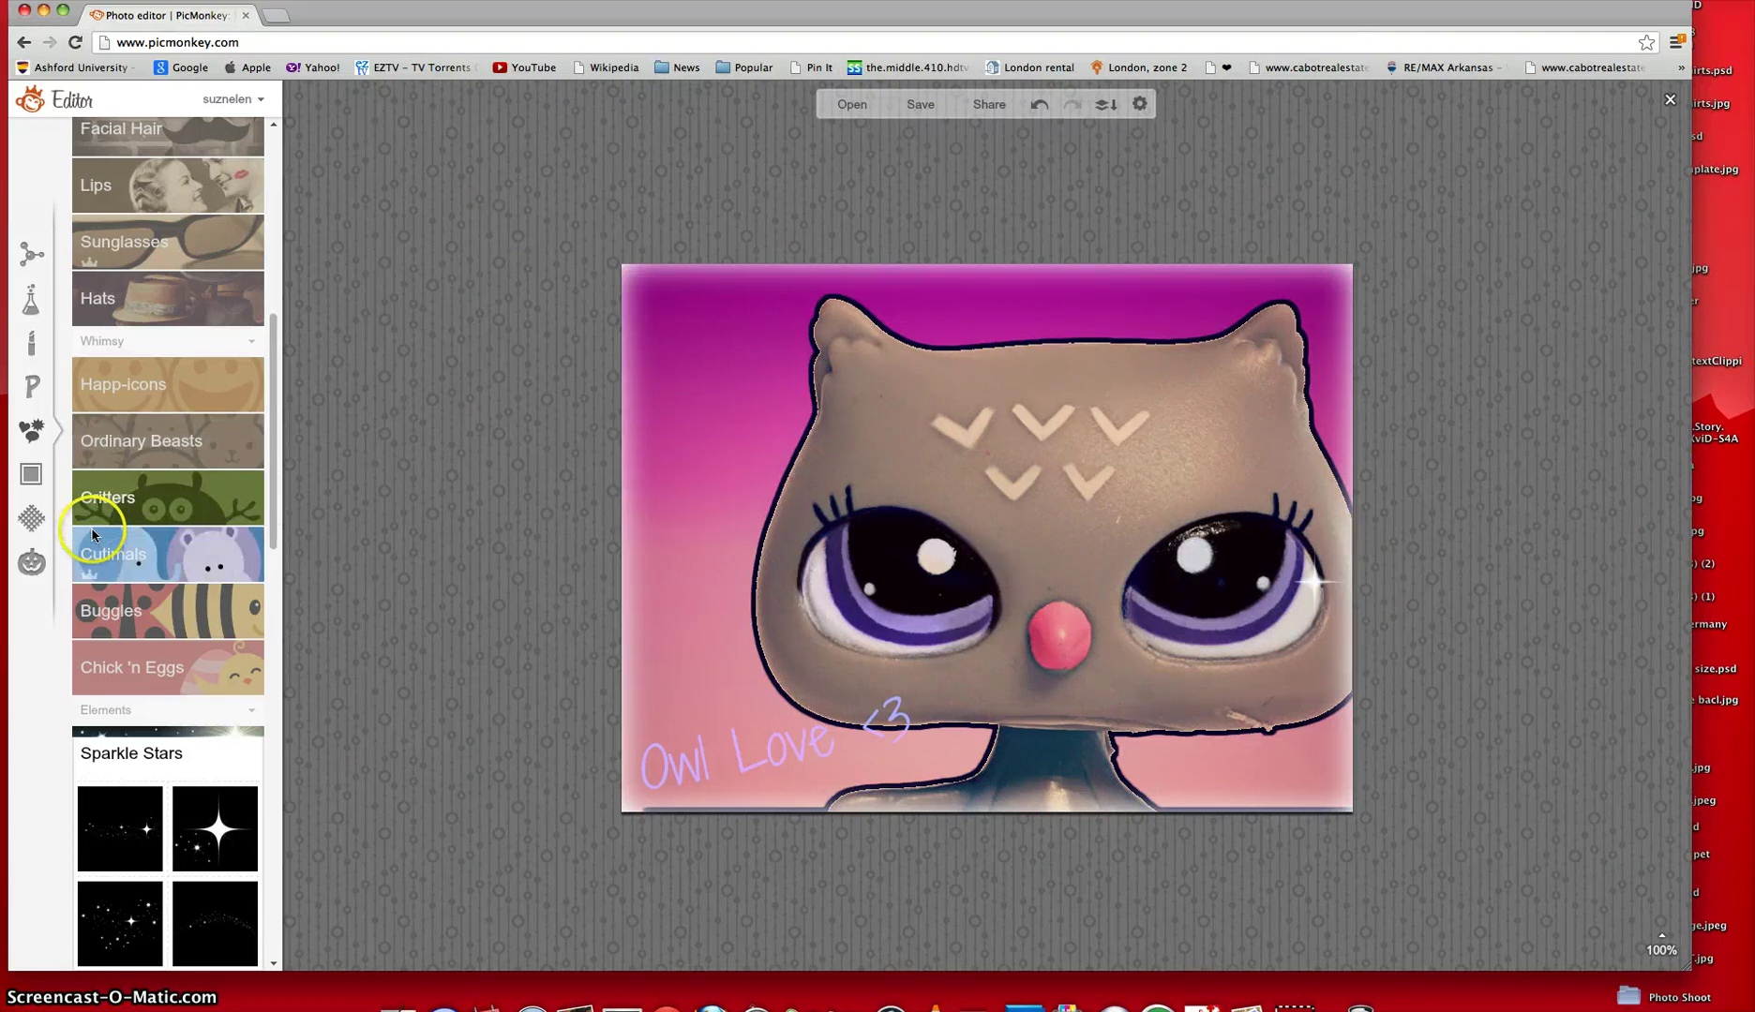
Place a black Facial Hair mustache and position it just below the owl's pink nose.
{"action": "scroll", "coordinate": [189, 380], "scroll_direction": "up", "scroll_amount": 5}
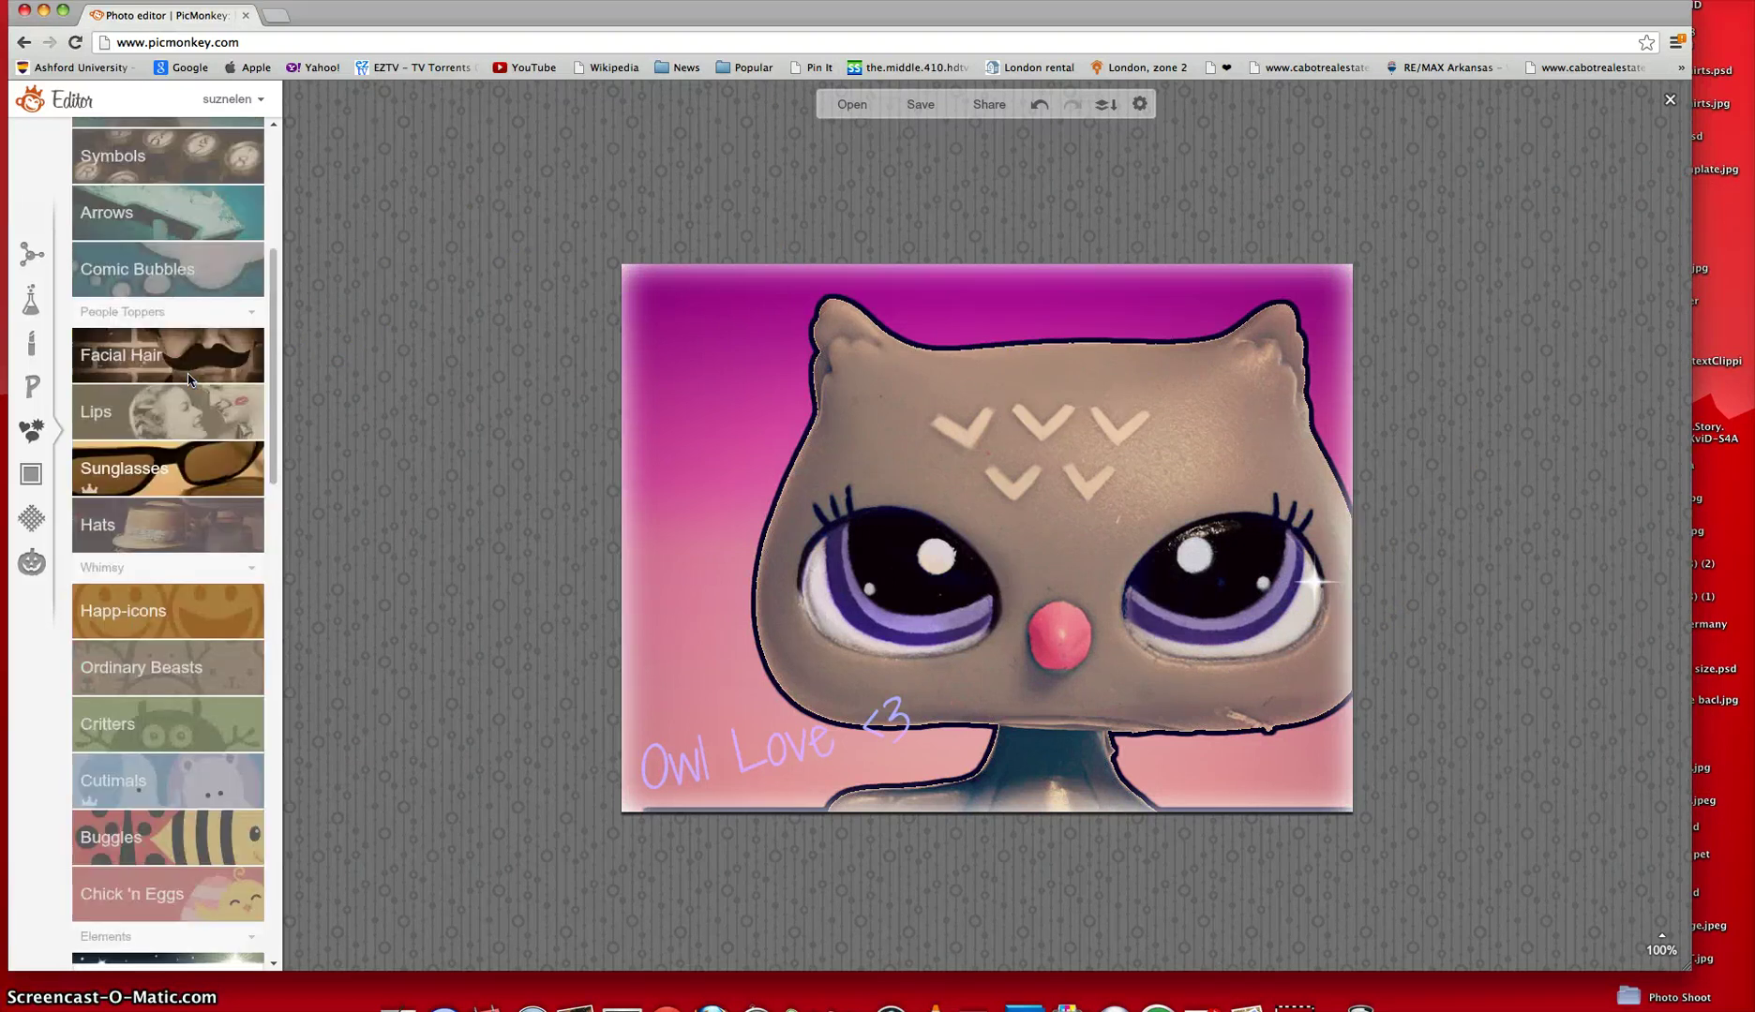
{"action": "left_click", "coordinate": [204, 574]}
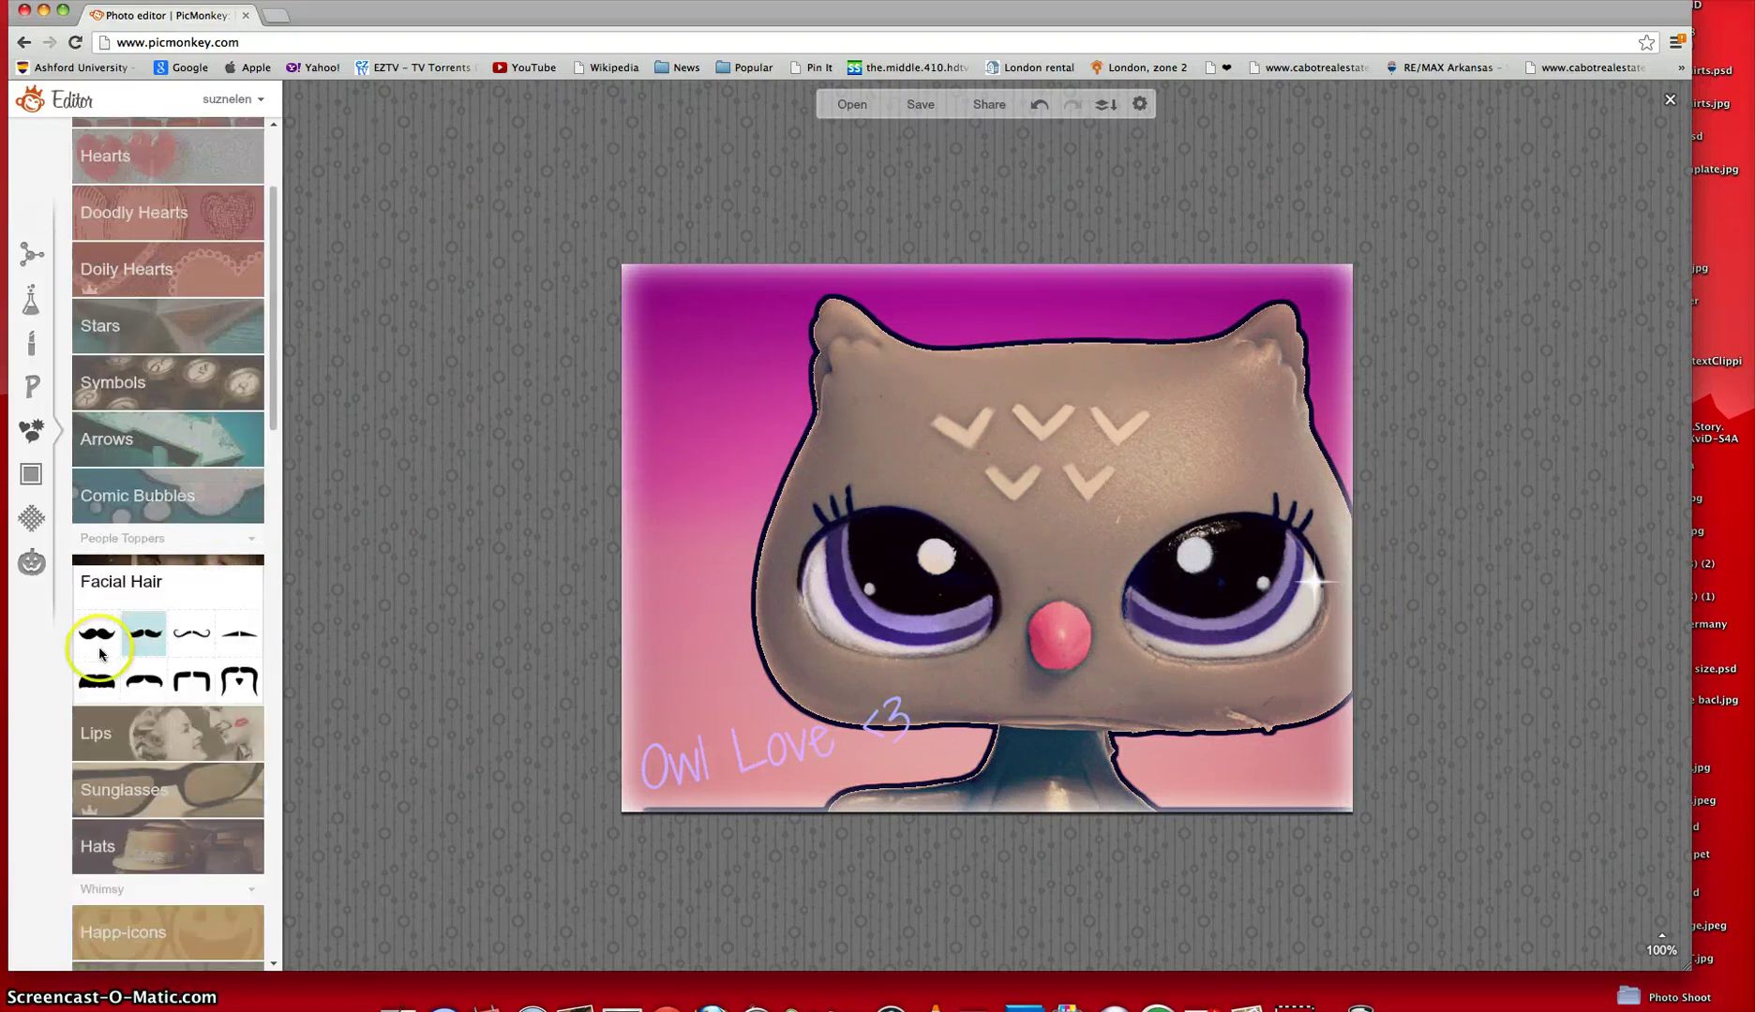
{"action": "left_click_drag", "start_coordinate": [145, 634], "coordinate": [1072, 632]}
{"action": "left_click", "coordinate": [1237, 698]}
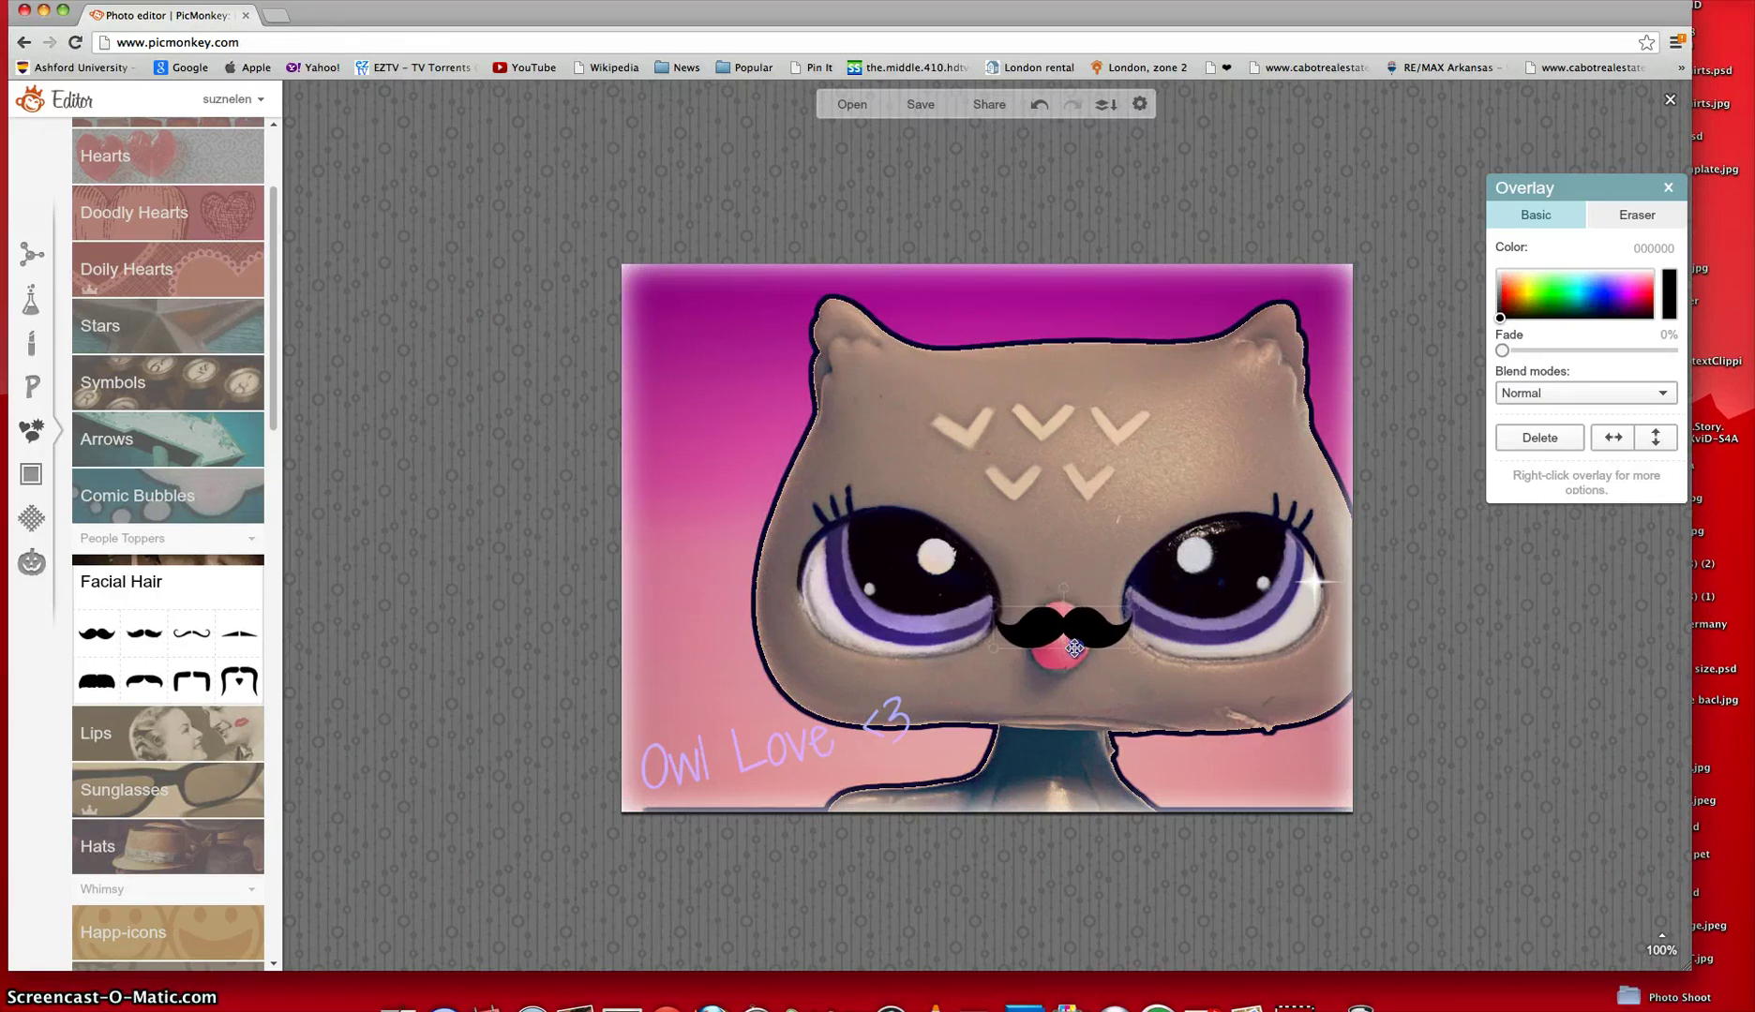
{"action": "left_click_drag", "start_coordinate": [1075, 646], "coordinate": [1073, 678]}
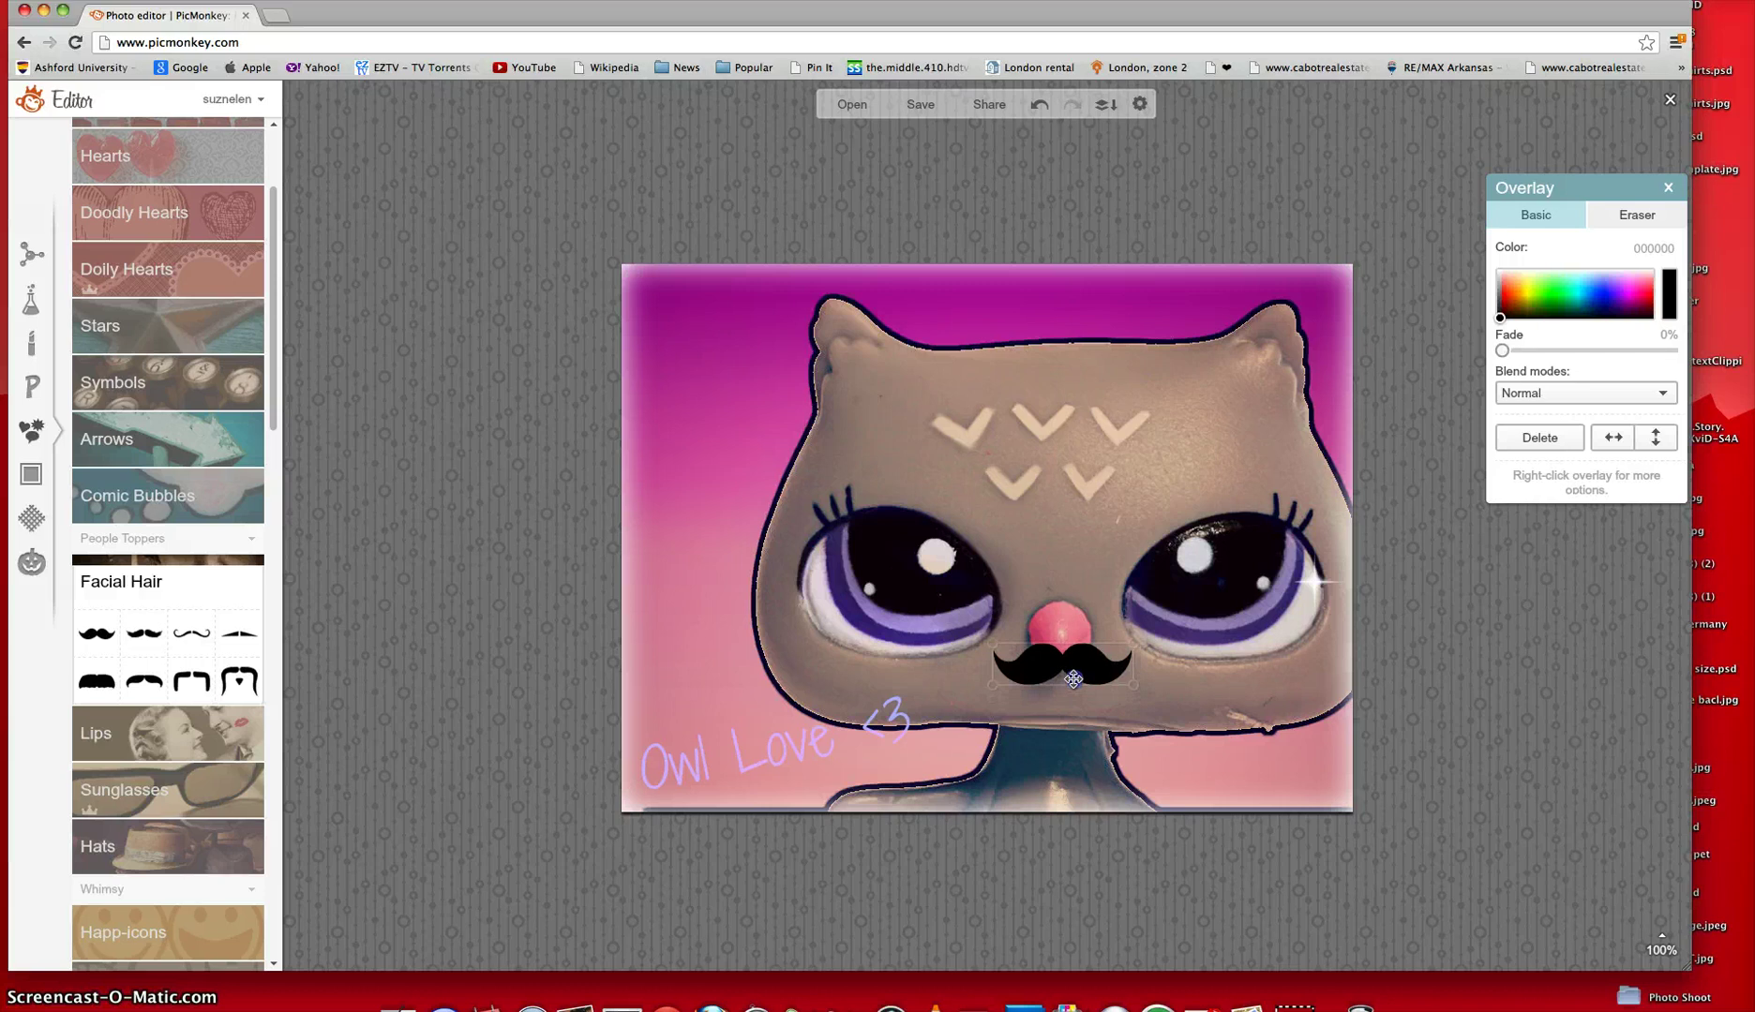
{"action": "left_click", "coordinate": [1408, 686]}
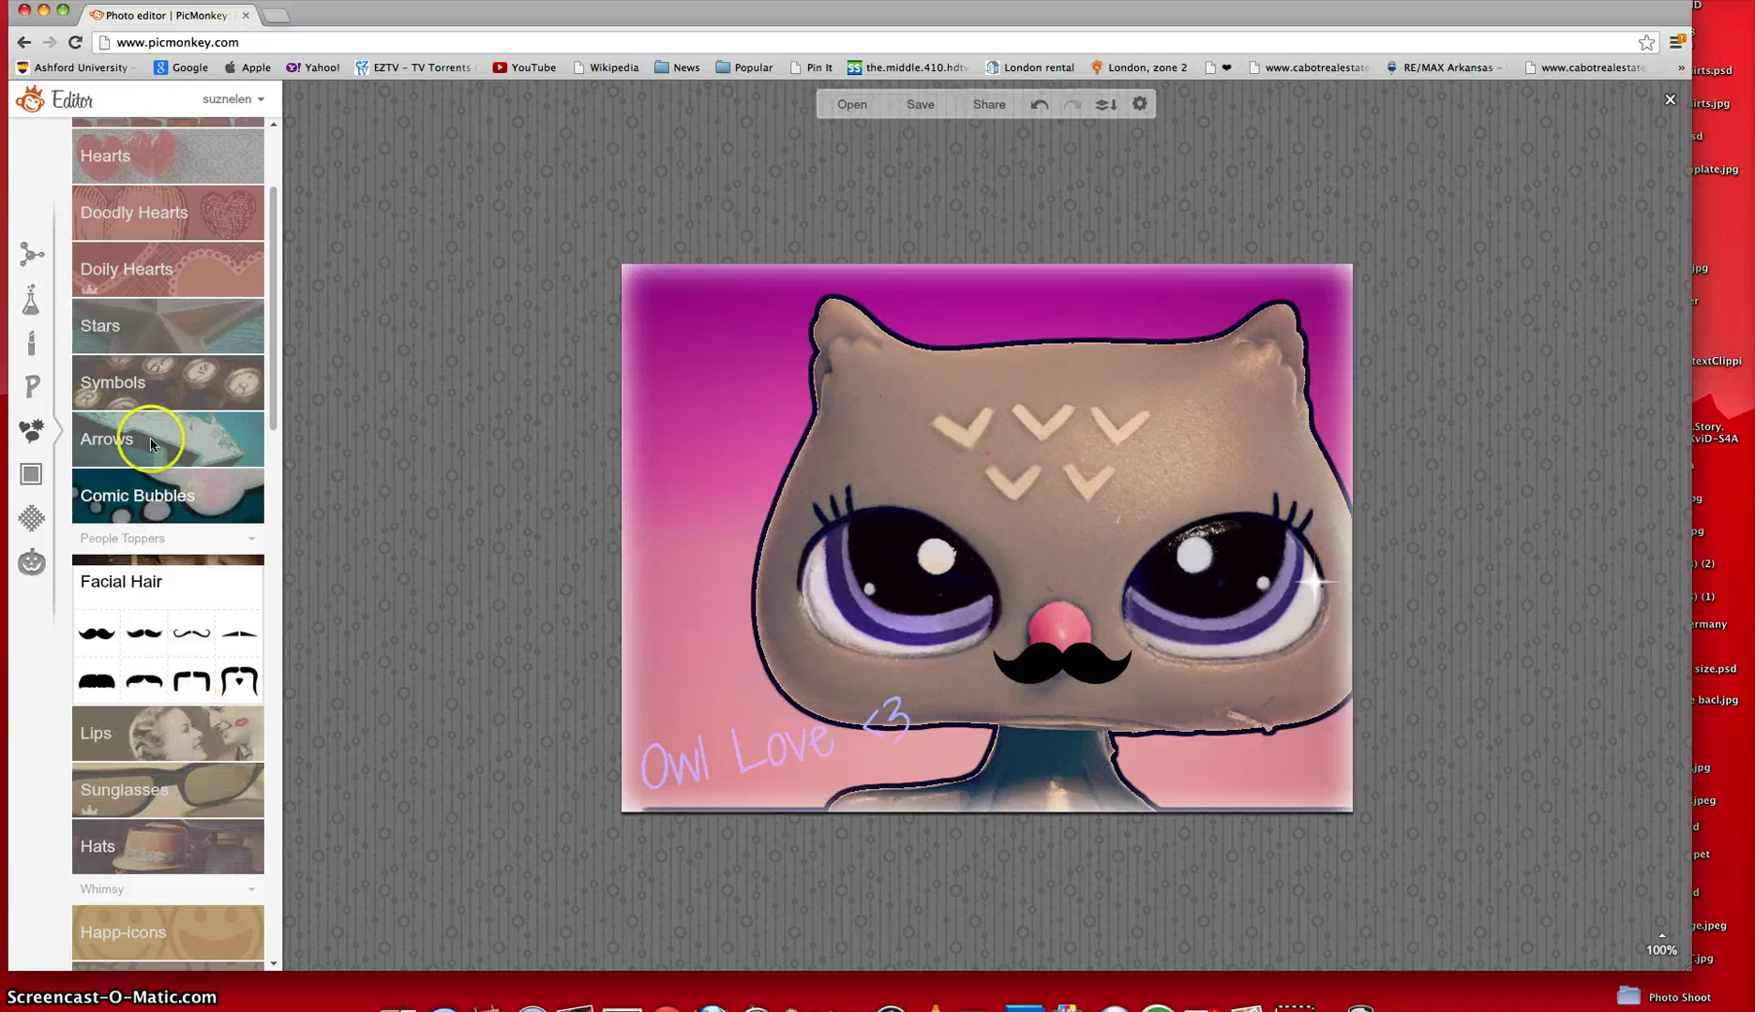
Add a small red Doodly Hearts swirl heart just above the 'Owl' caption.
{"action": "left_click", "coordinate": [142, 375]}
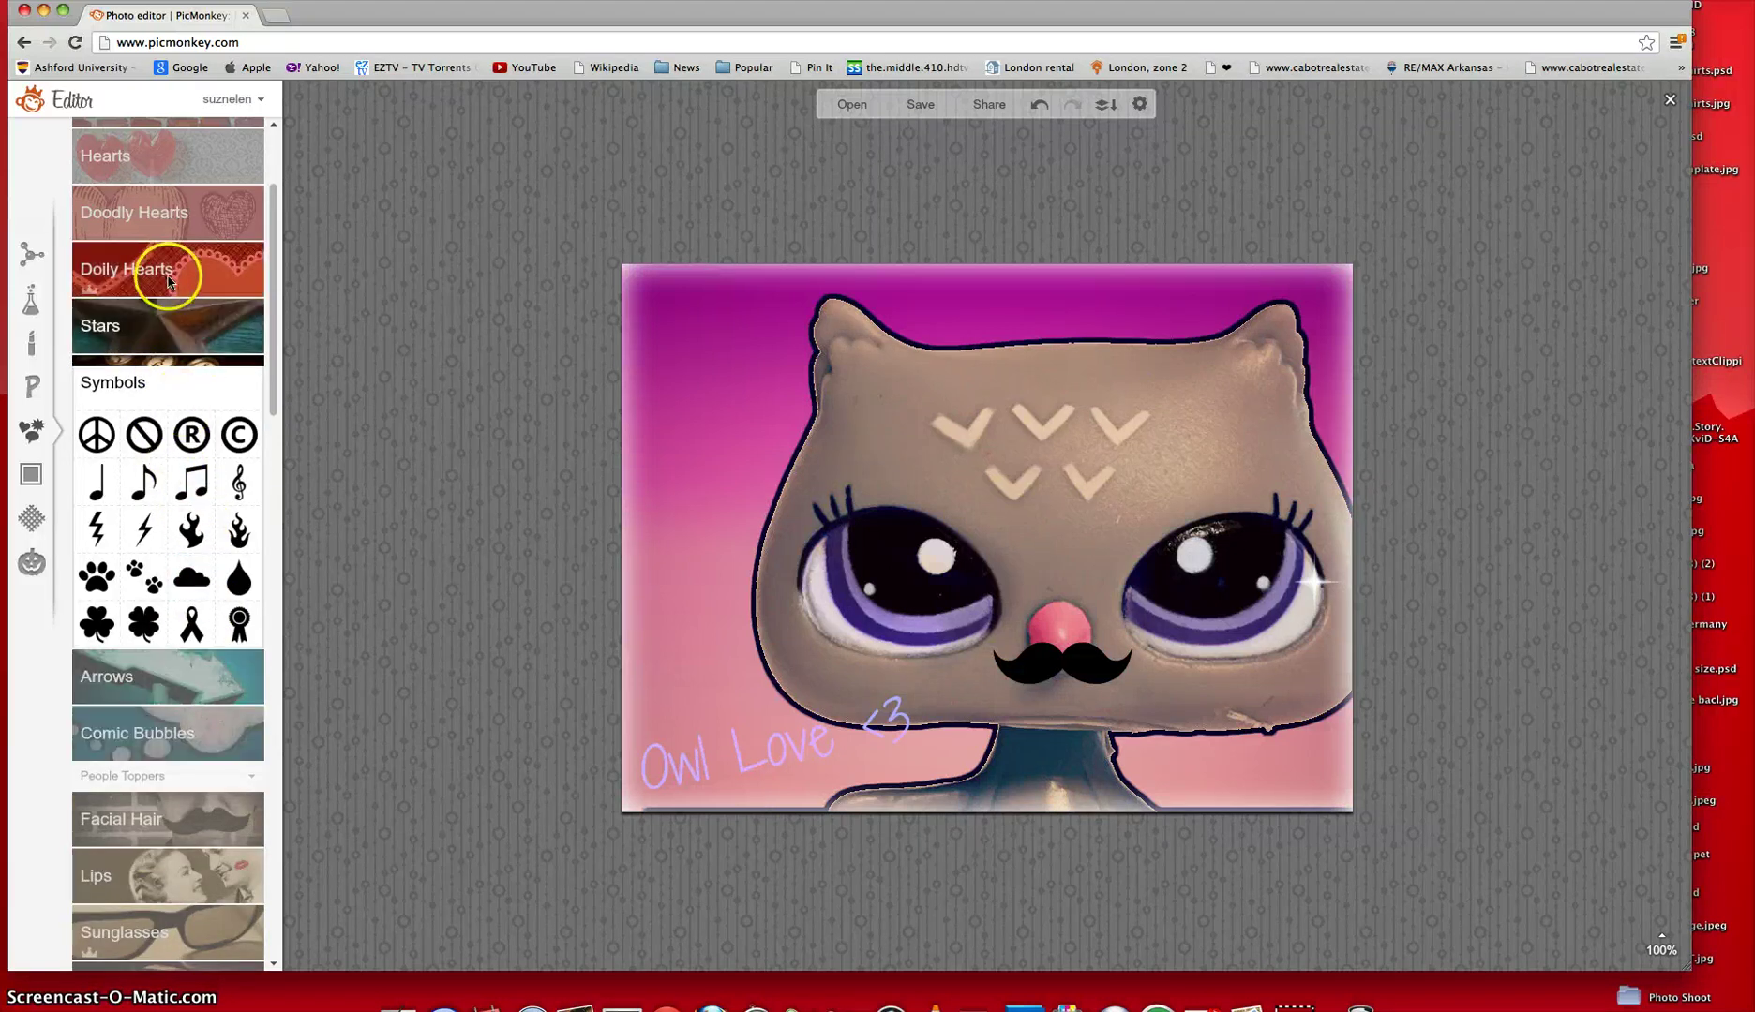
{"action": "left_click", "coordinate": [206, 204]}
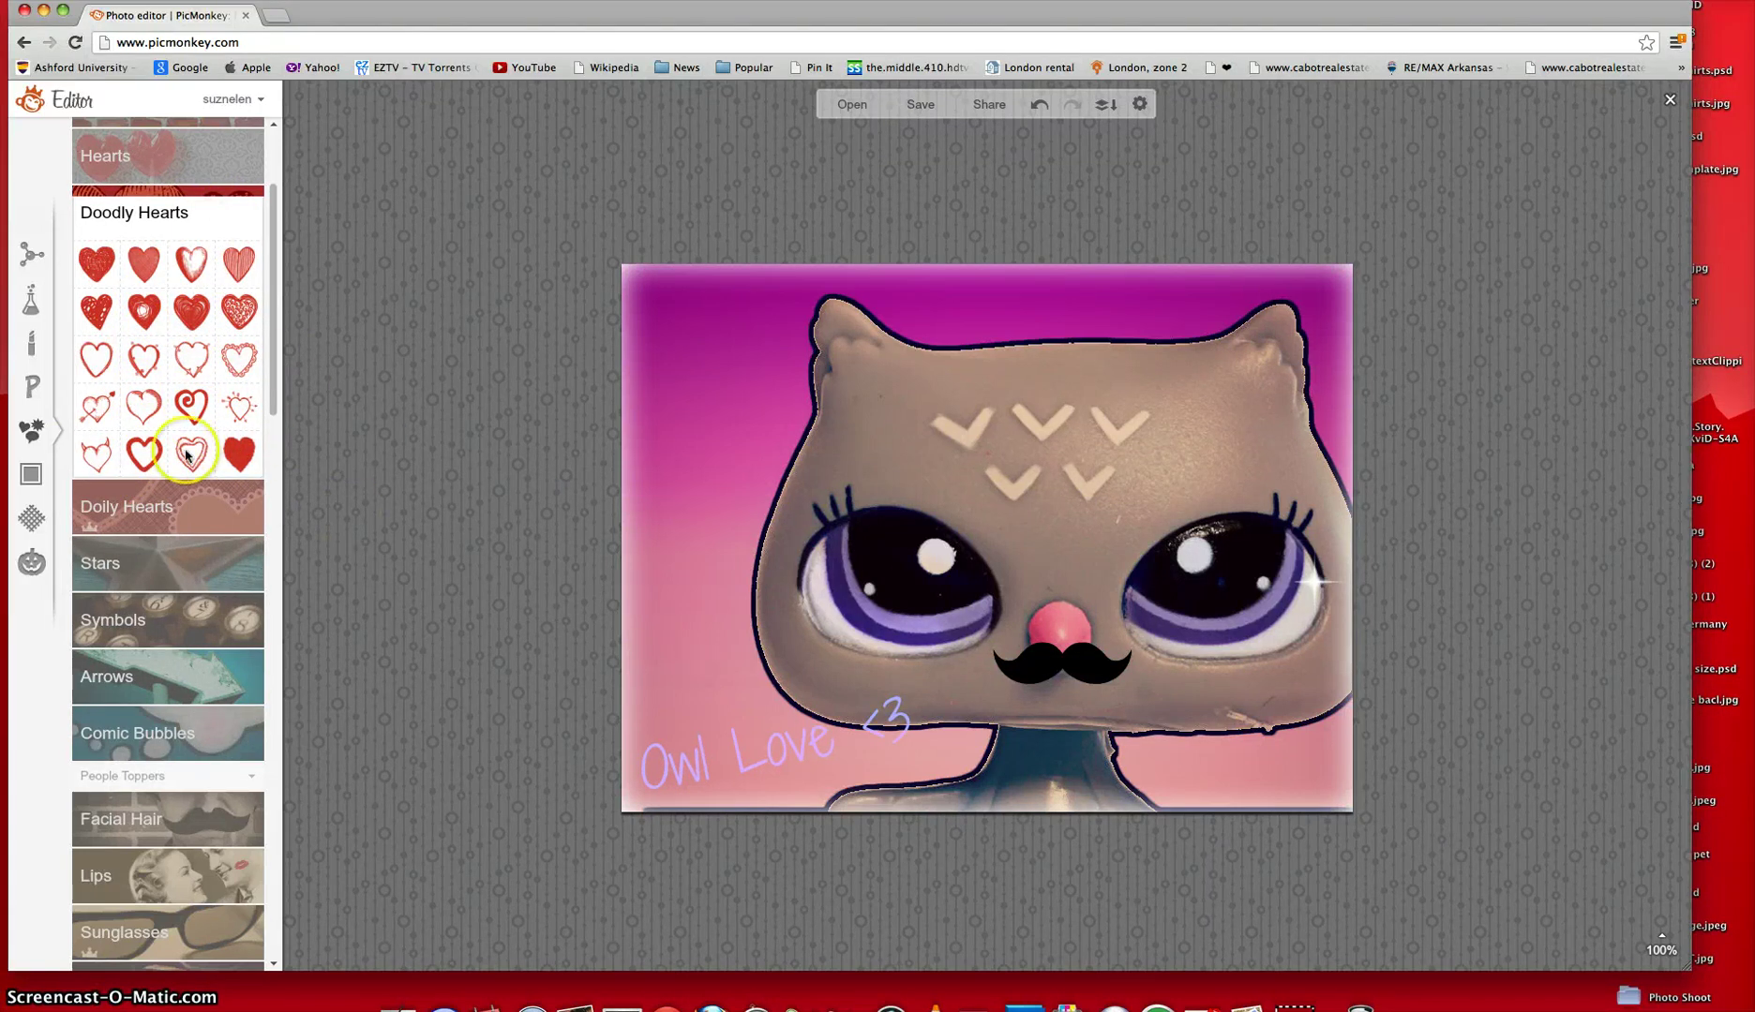
{"action": "left_click", "coordinate": [191, 405]}
{"action": "mouse_move", "coordinate": [1013, 474]}
{"action": "left_mouse_down"}
{"action": "mouse_move", "coordinate": [887, 625]}
{"action": "mouse_move", "coordinate": [742, 712]}
{"action": "mouse_move", "coordinate": [749, 725]}
{"action": "mouse_move", "coordinate": [721, 663]}
{"action": "mouse_move", "coordinate": [705, 718]}
{"action": "left_mouse_up"}
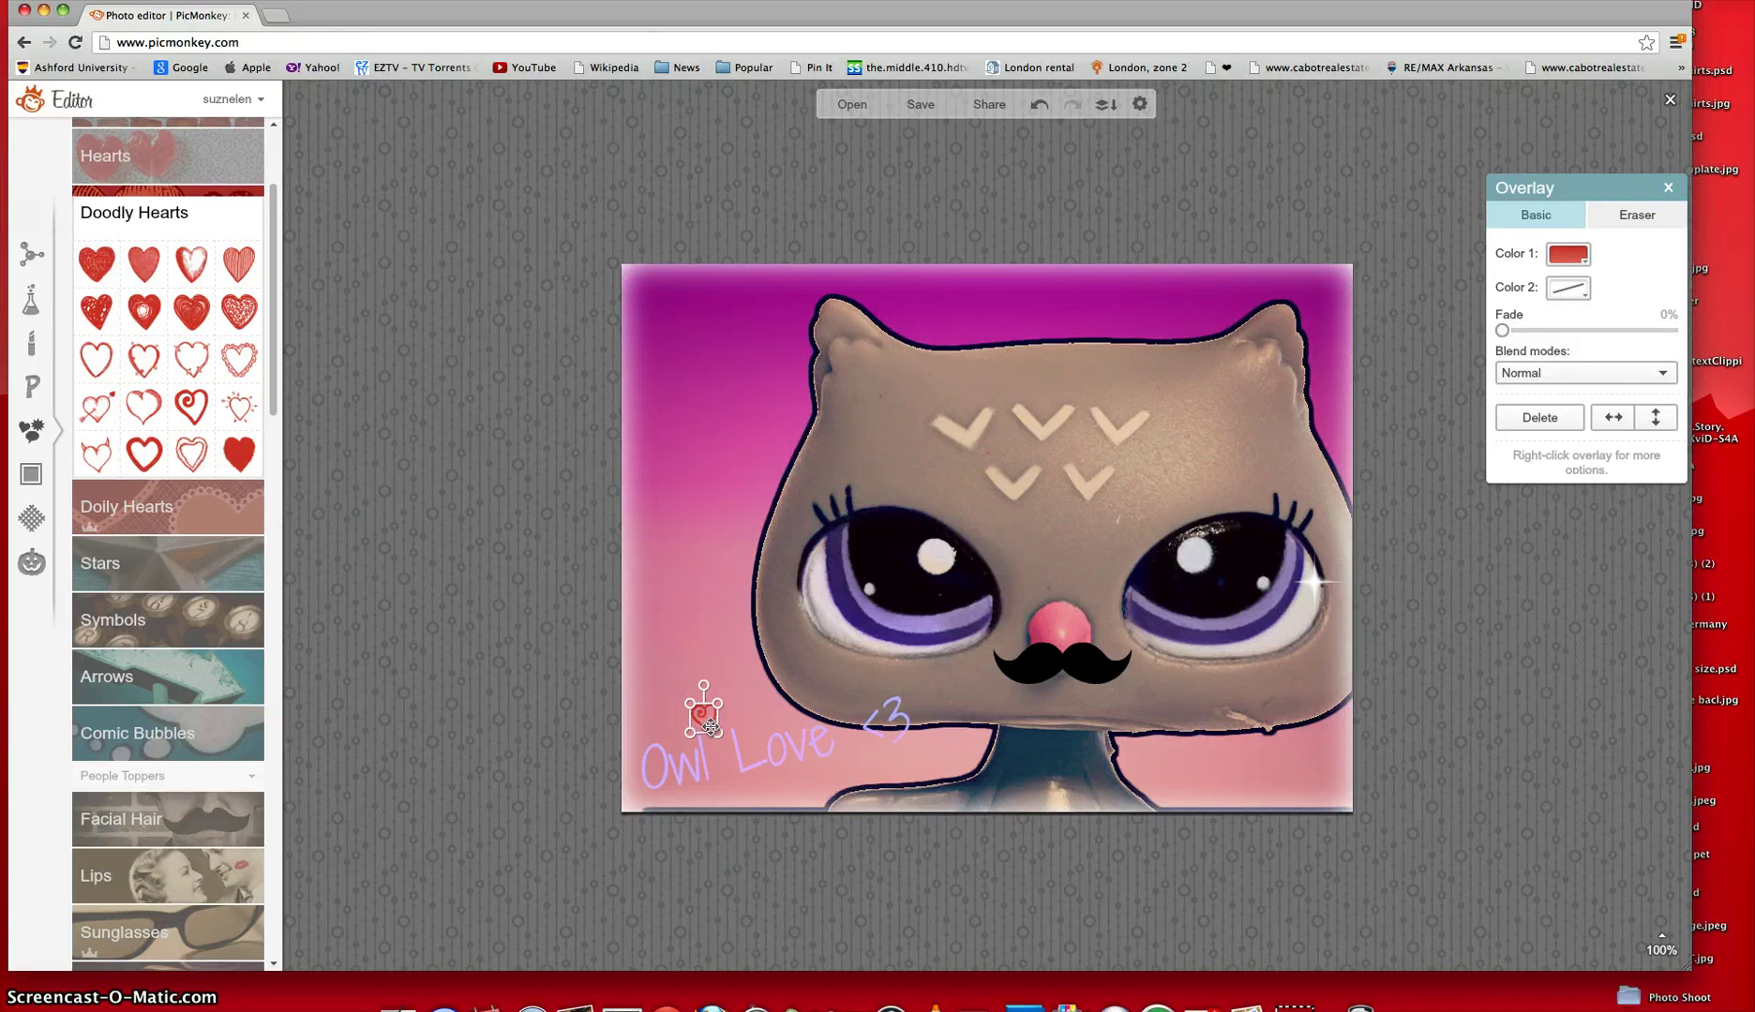
{"action": "left_click", "coordinate": [688, 564]}
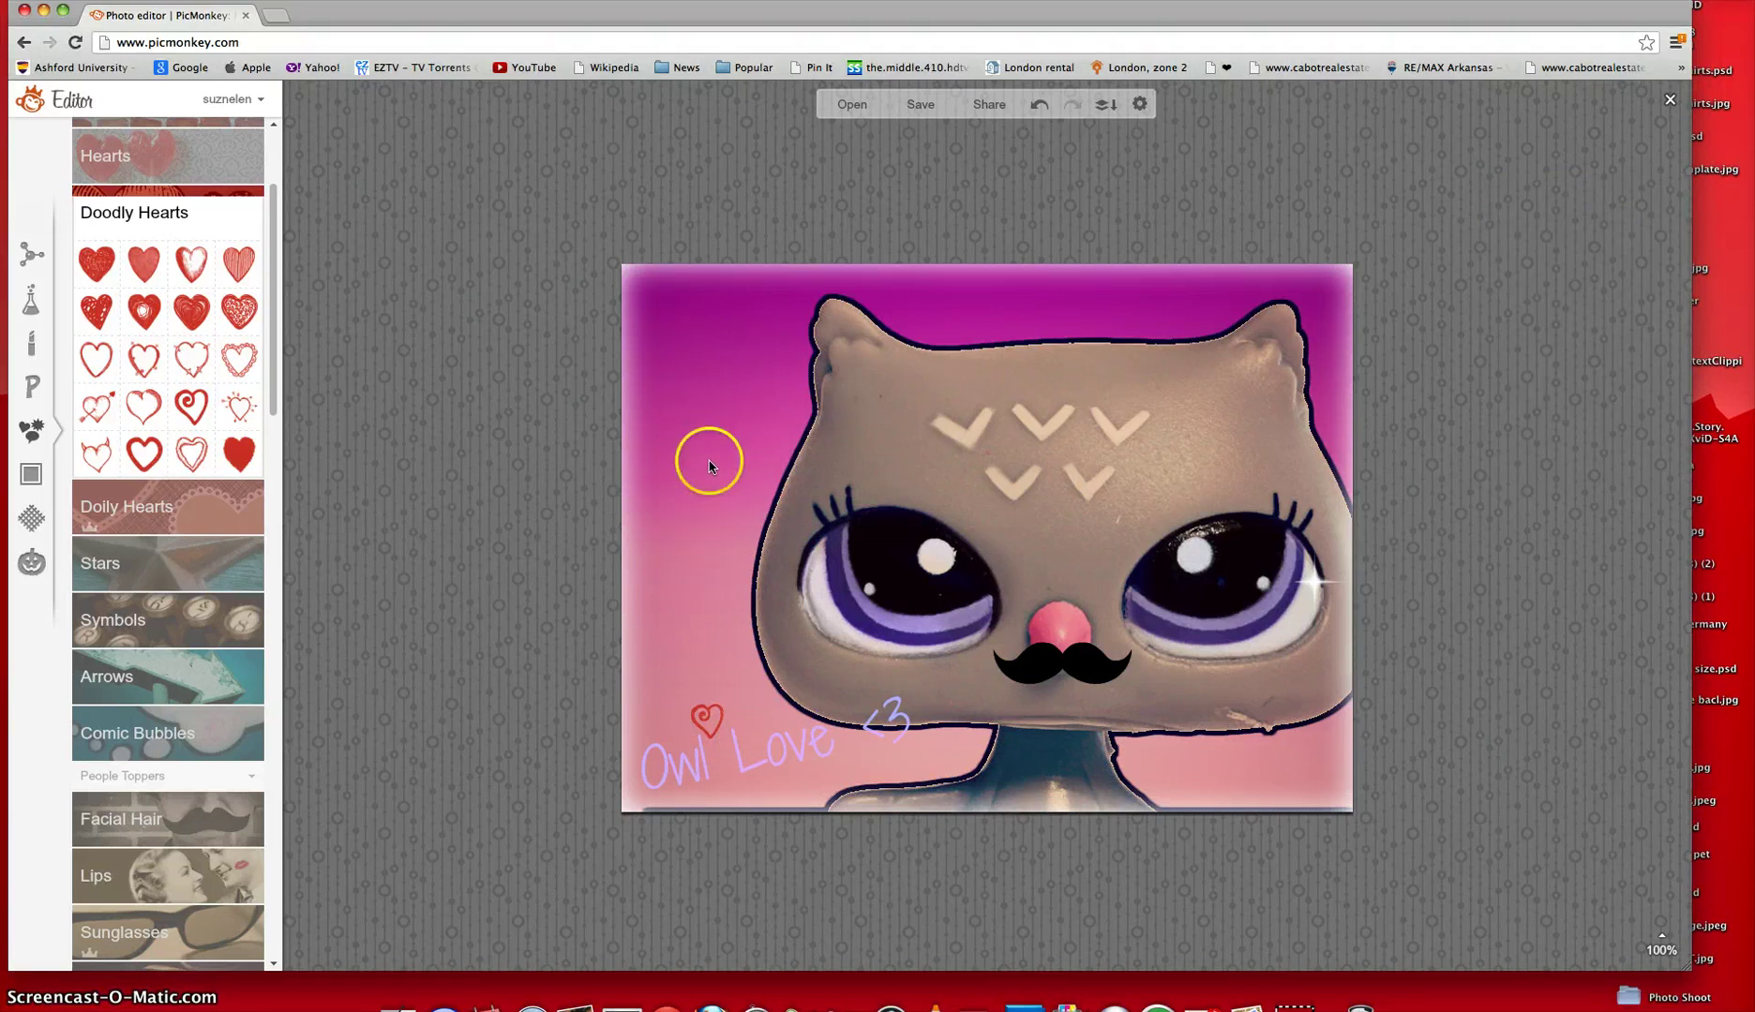
Apply a scalloped Craft Scissors frame with dark purple 3a1d48 border color.
{"action": "left_click", "coordinate": [28, 474]}
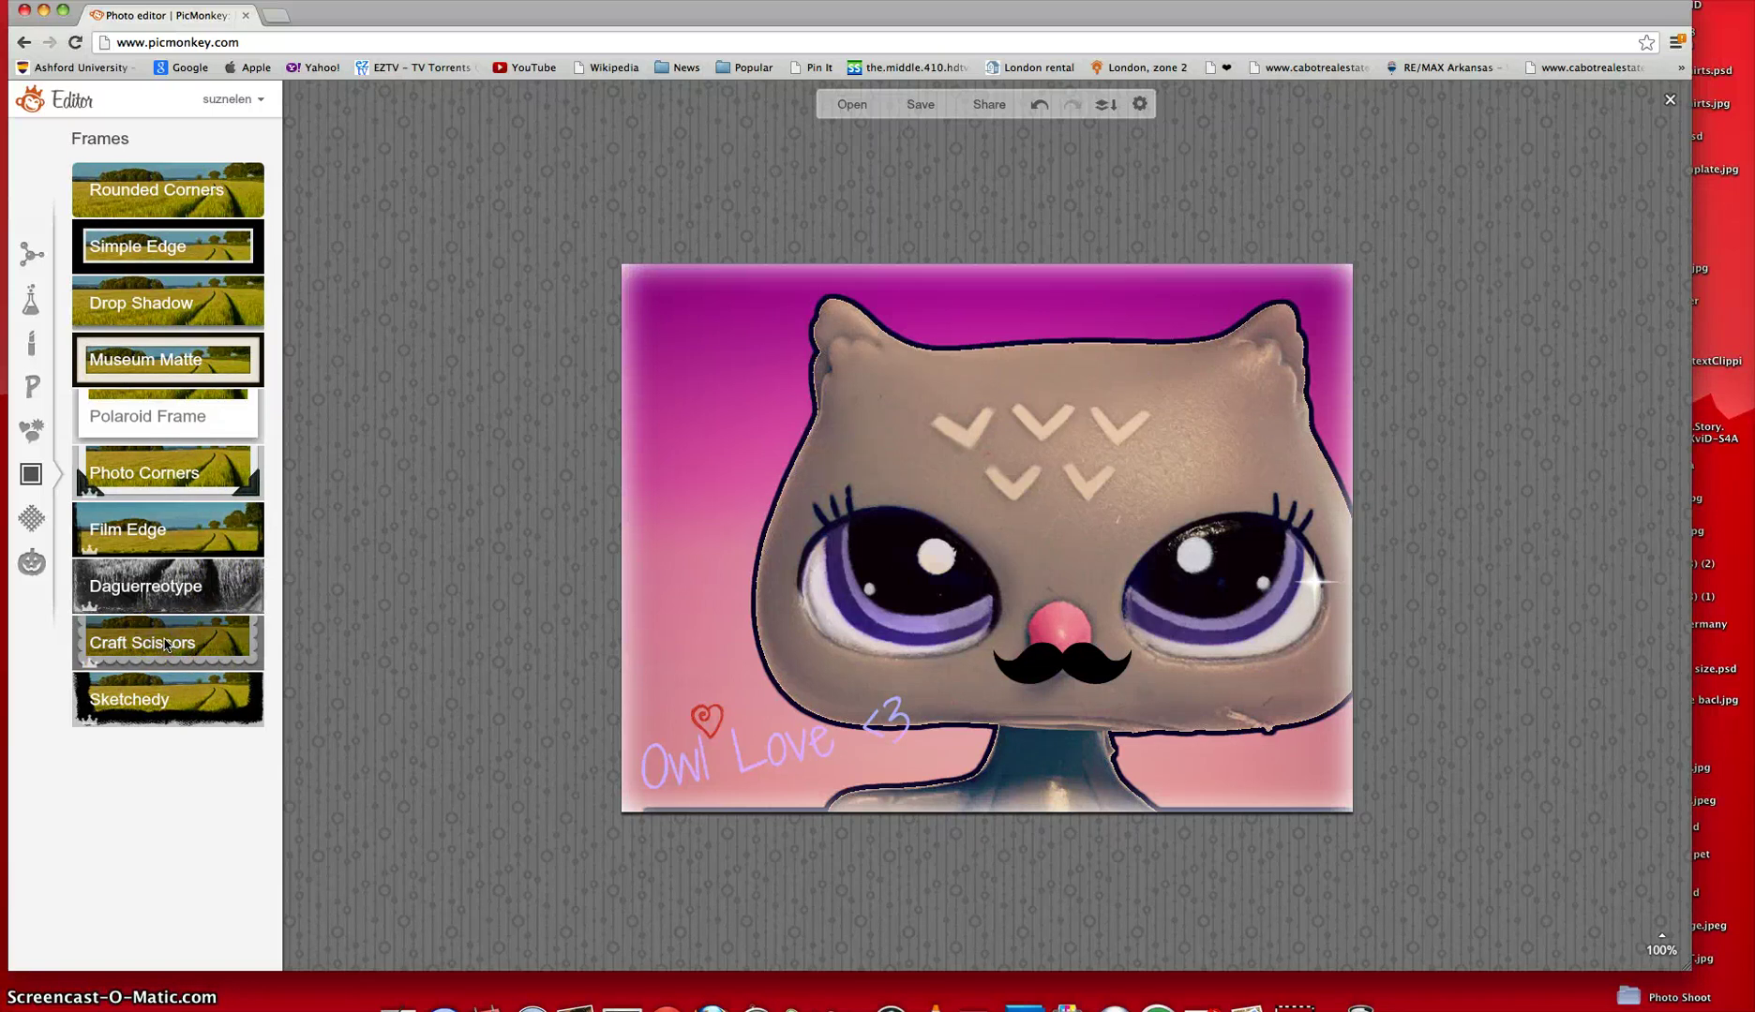
{"action": "left_click", "coordinate": [165, 645]}
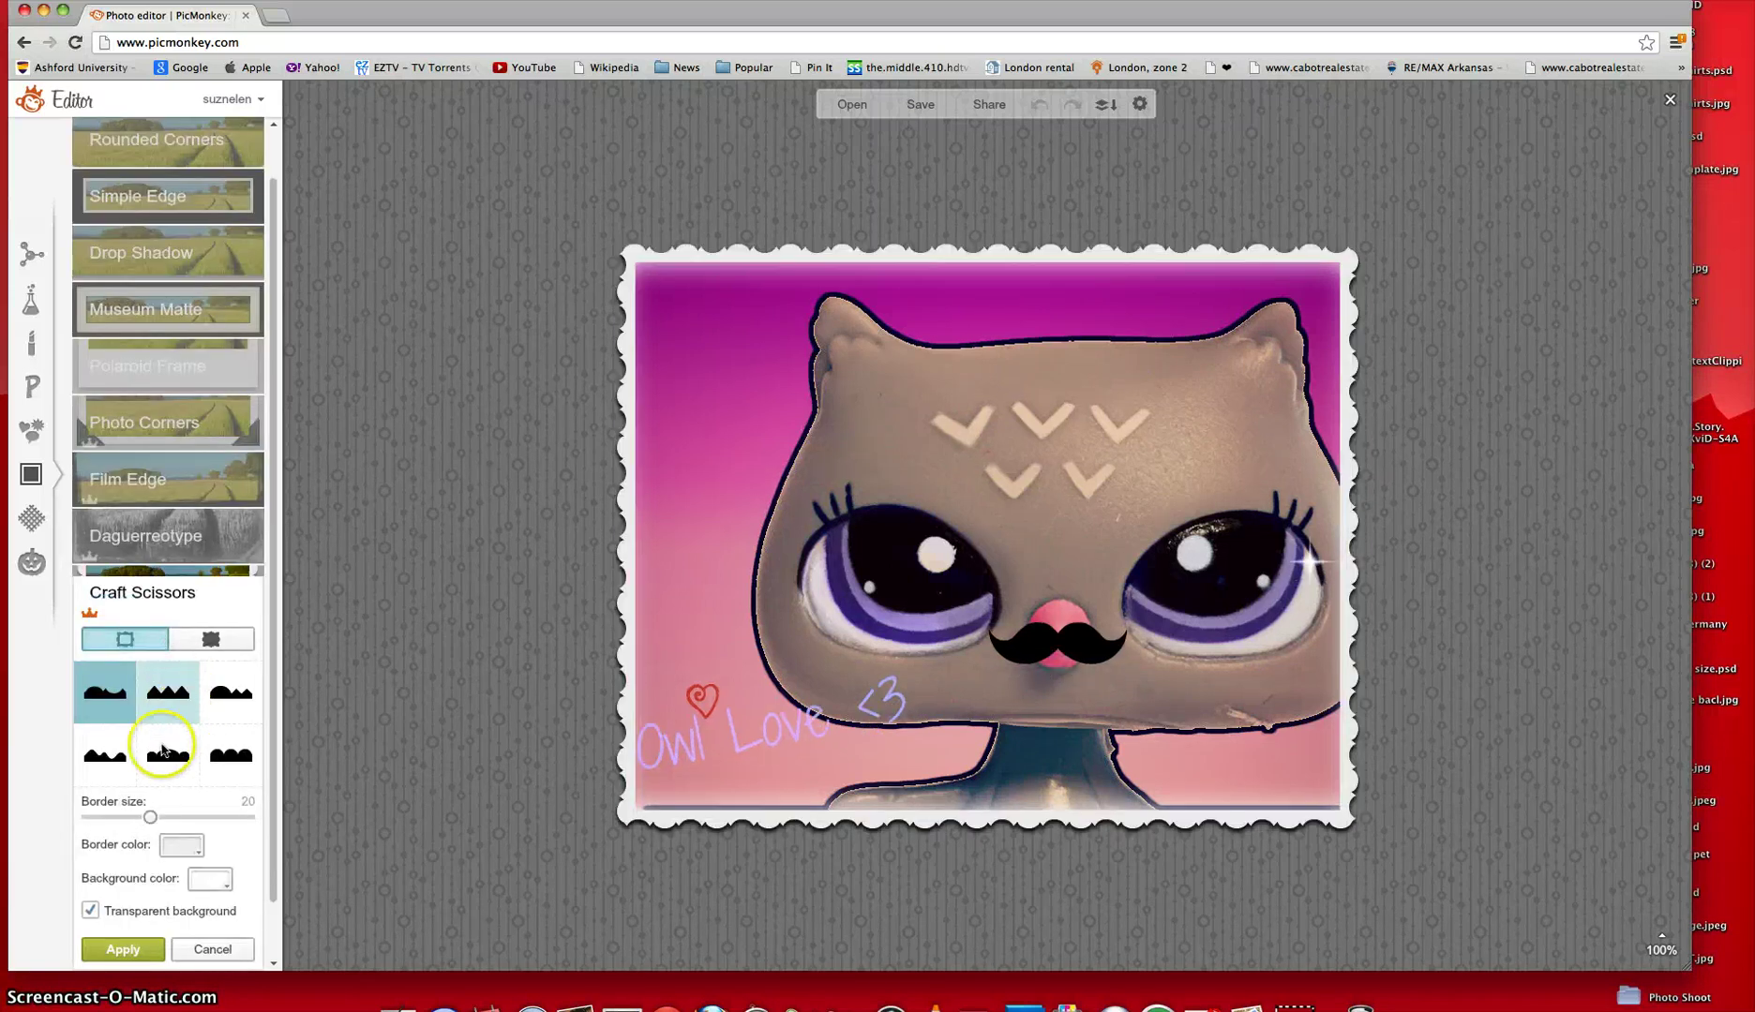
{"action": "left_click", "coordinate": [229, 740]}
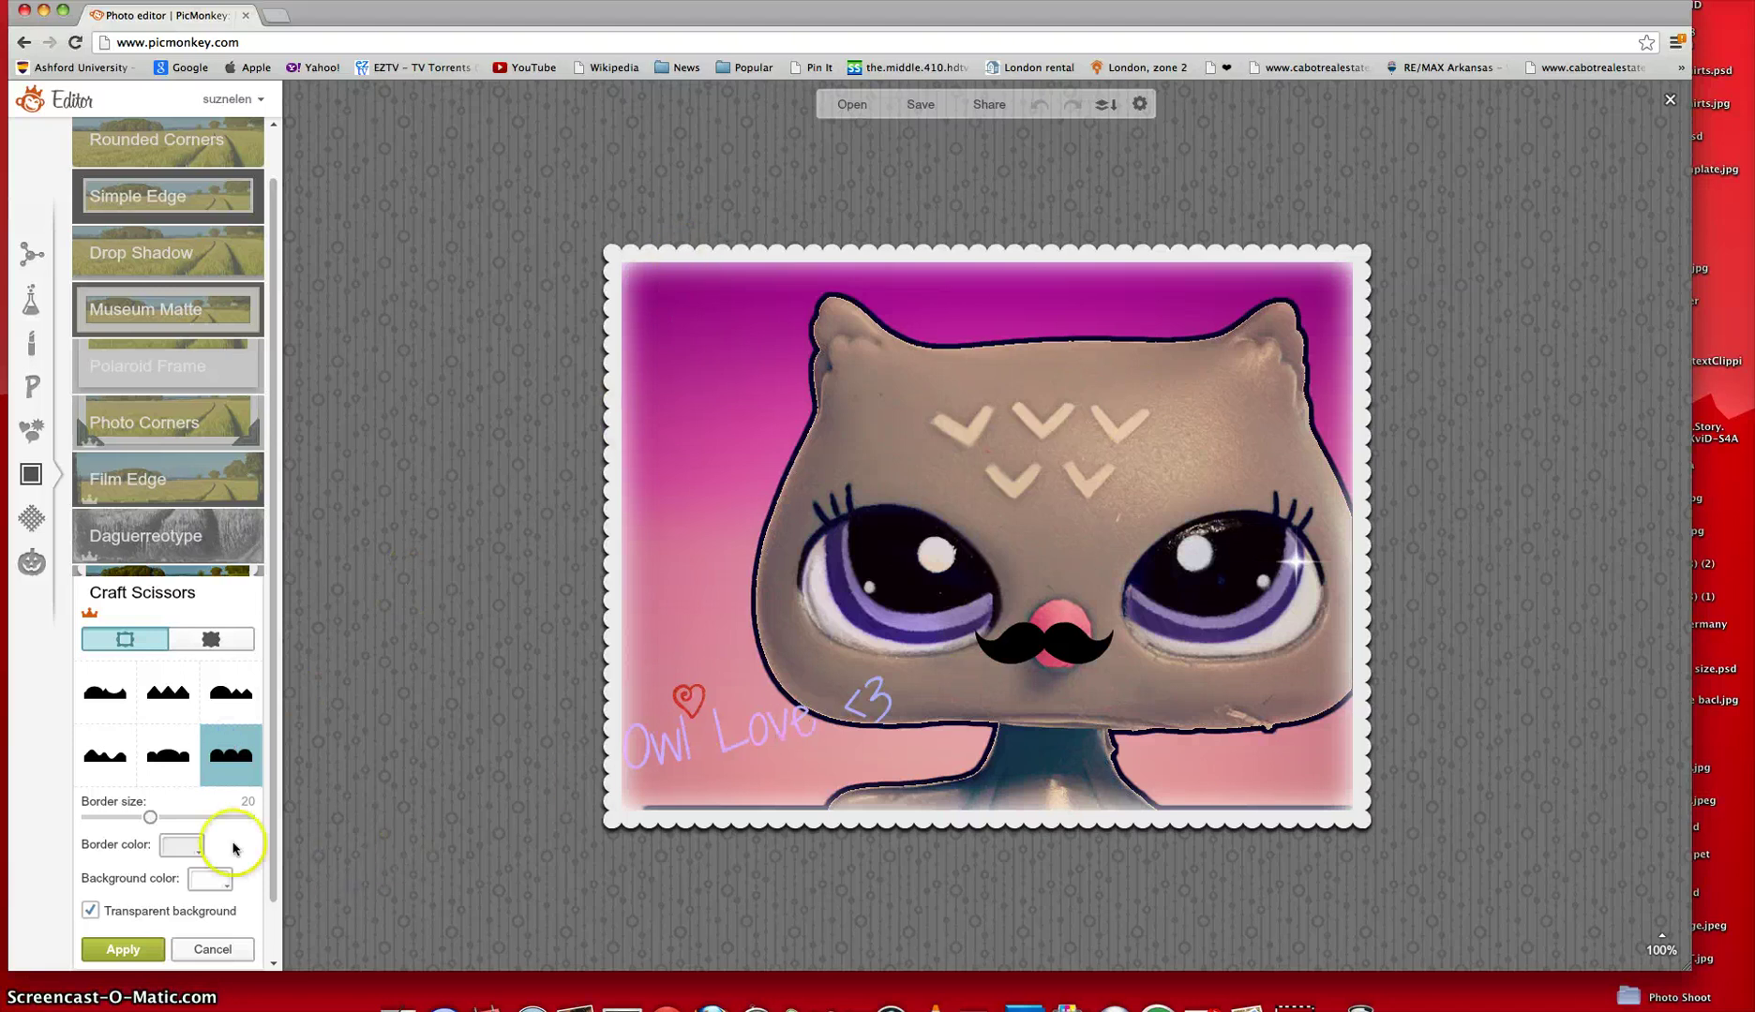
{"action": "left_click", "coordinate": [172, 847]}
{"action": "left_click_drag", "start_coordinate": [199, 767], "coordinate": [294, 741]}
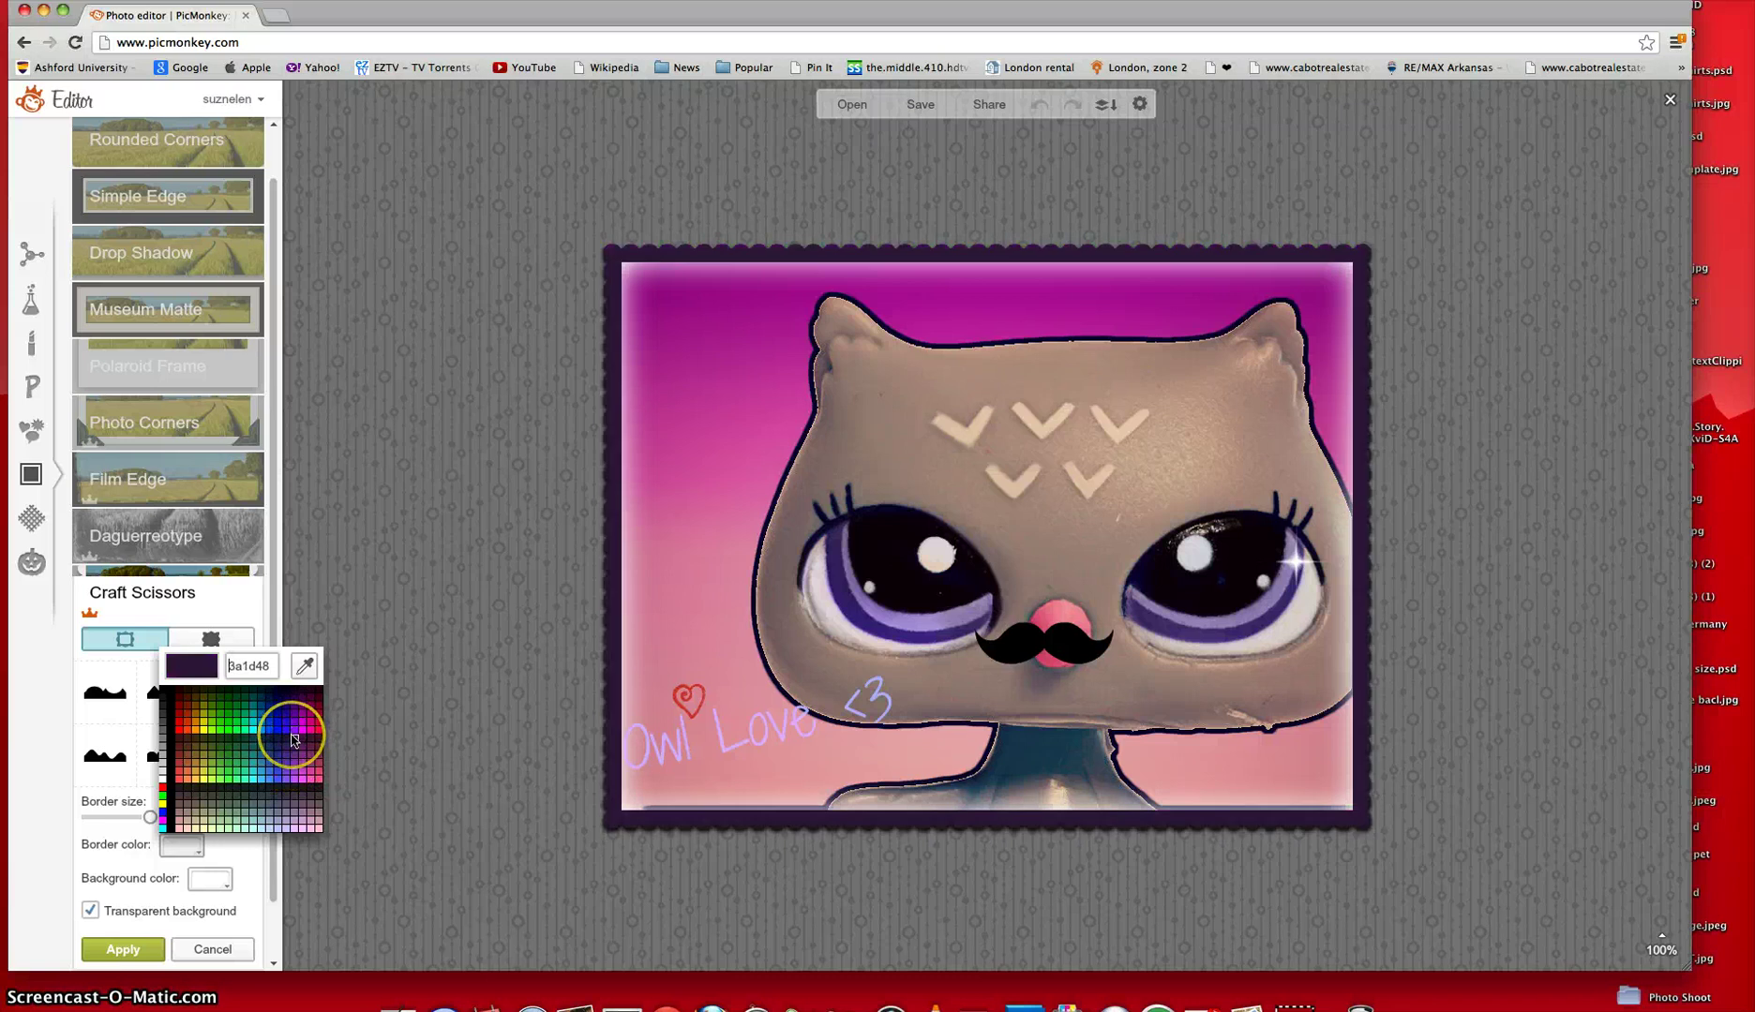
{"action": "left_click", "coordinate": [292, 740]}
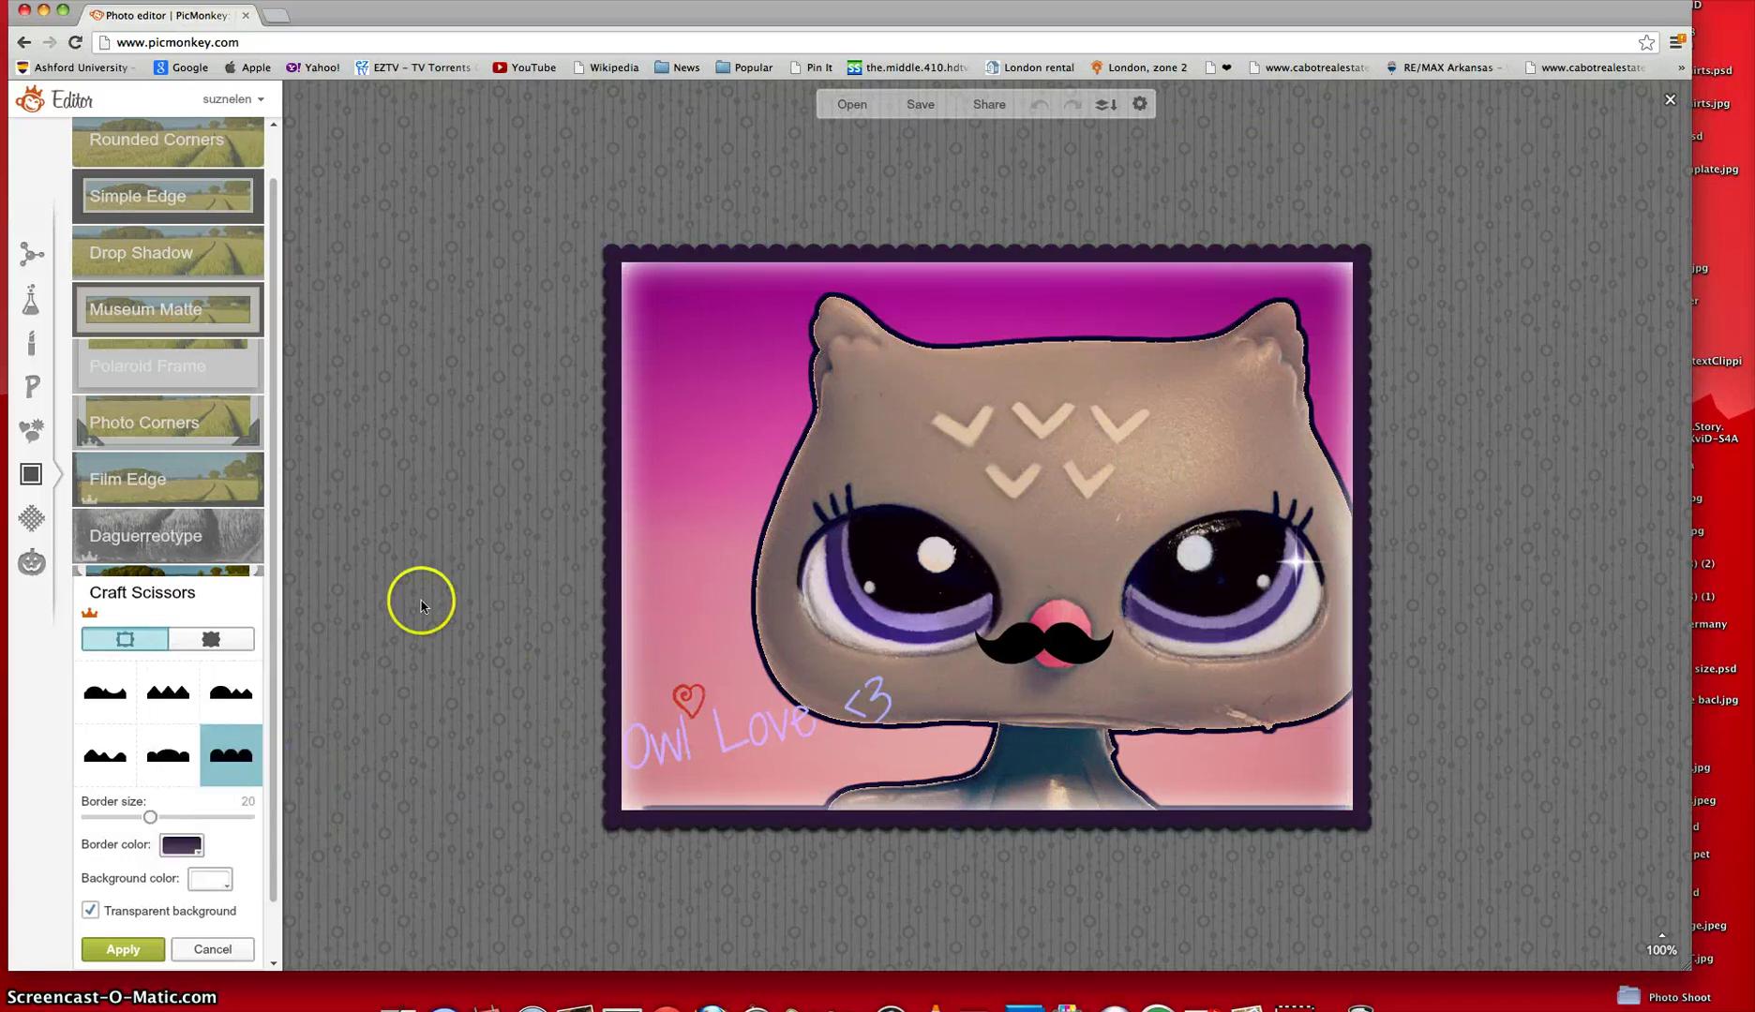
{"action": "left_click", "coordinate": [1060, 637]}
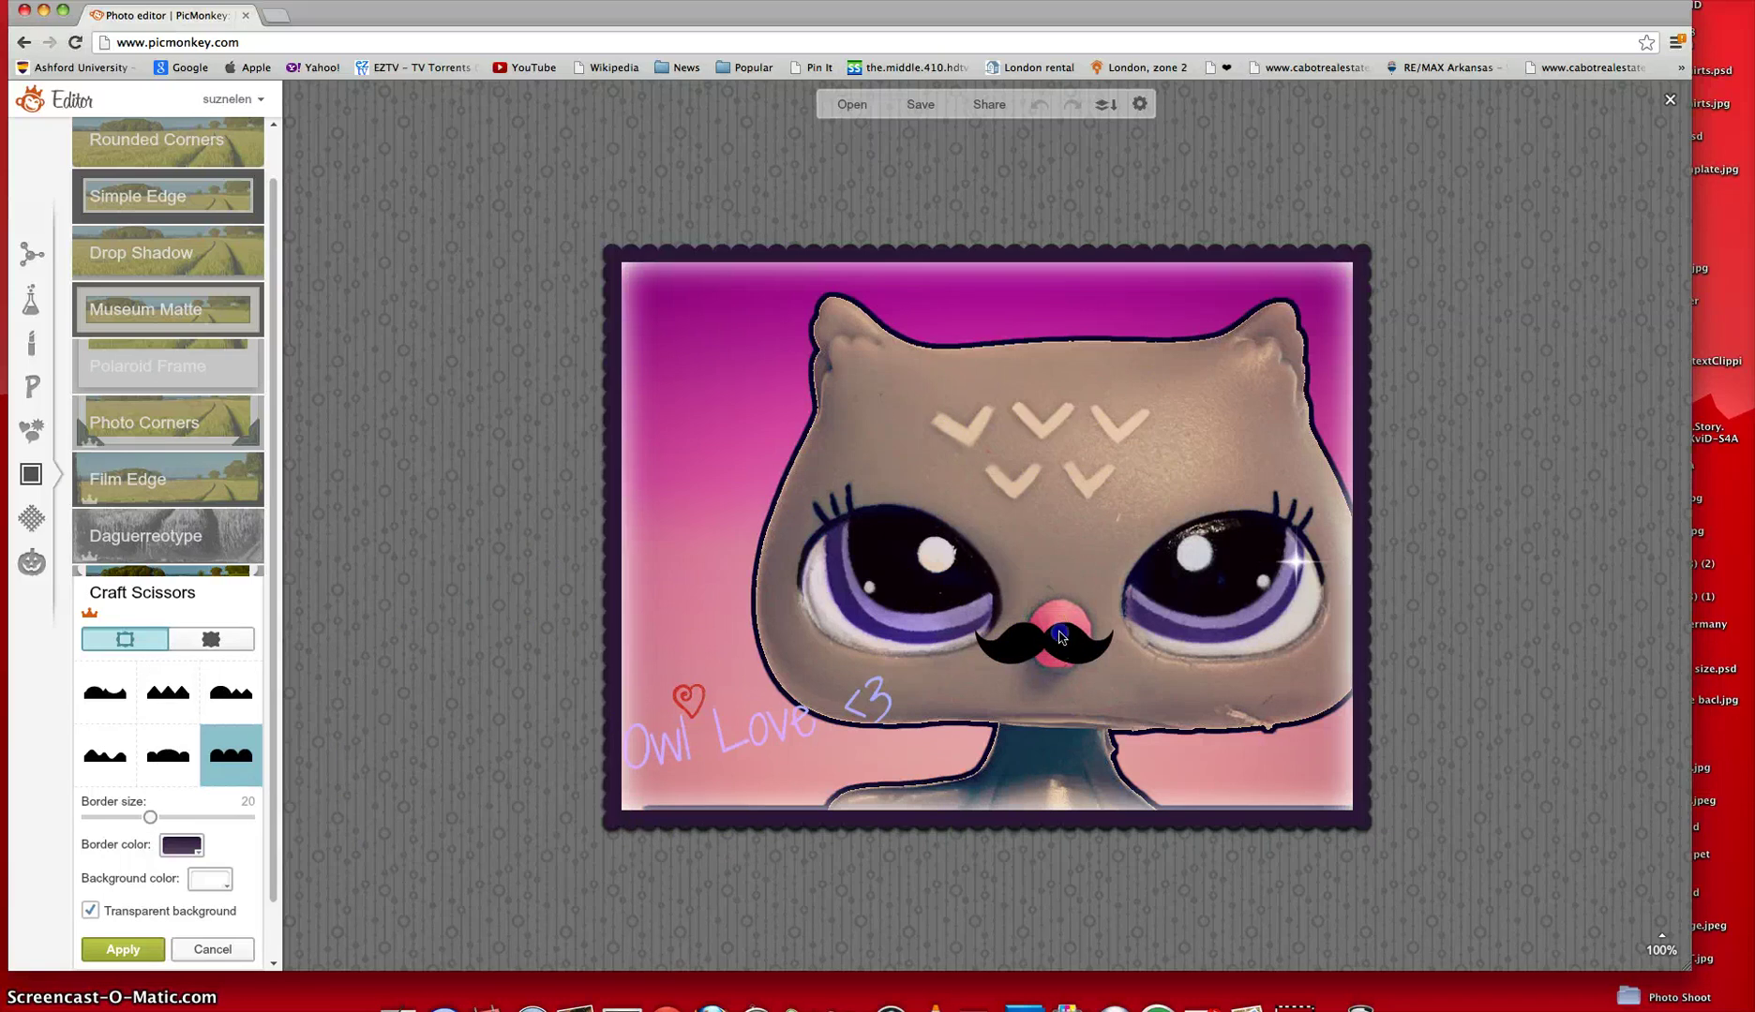
{"action": "left_click", "coordinate": [123, 949]}
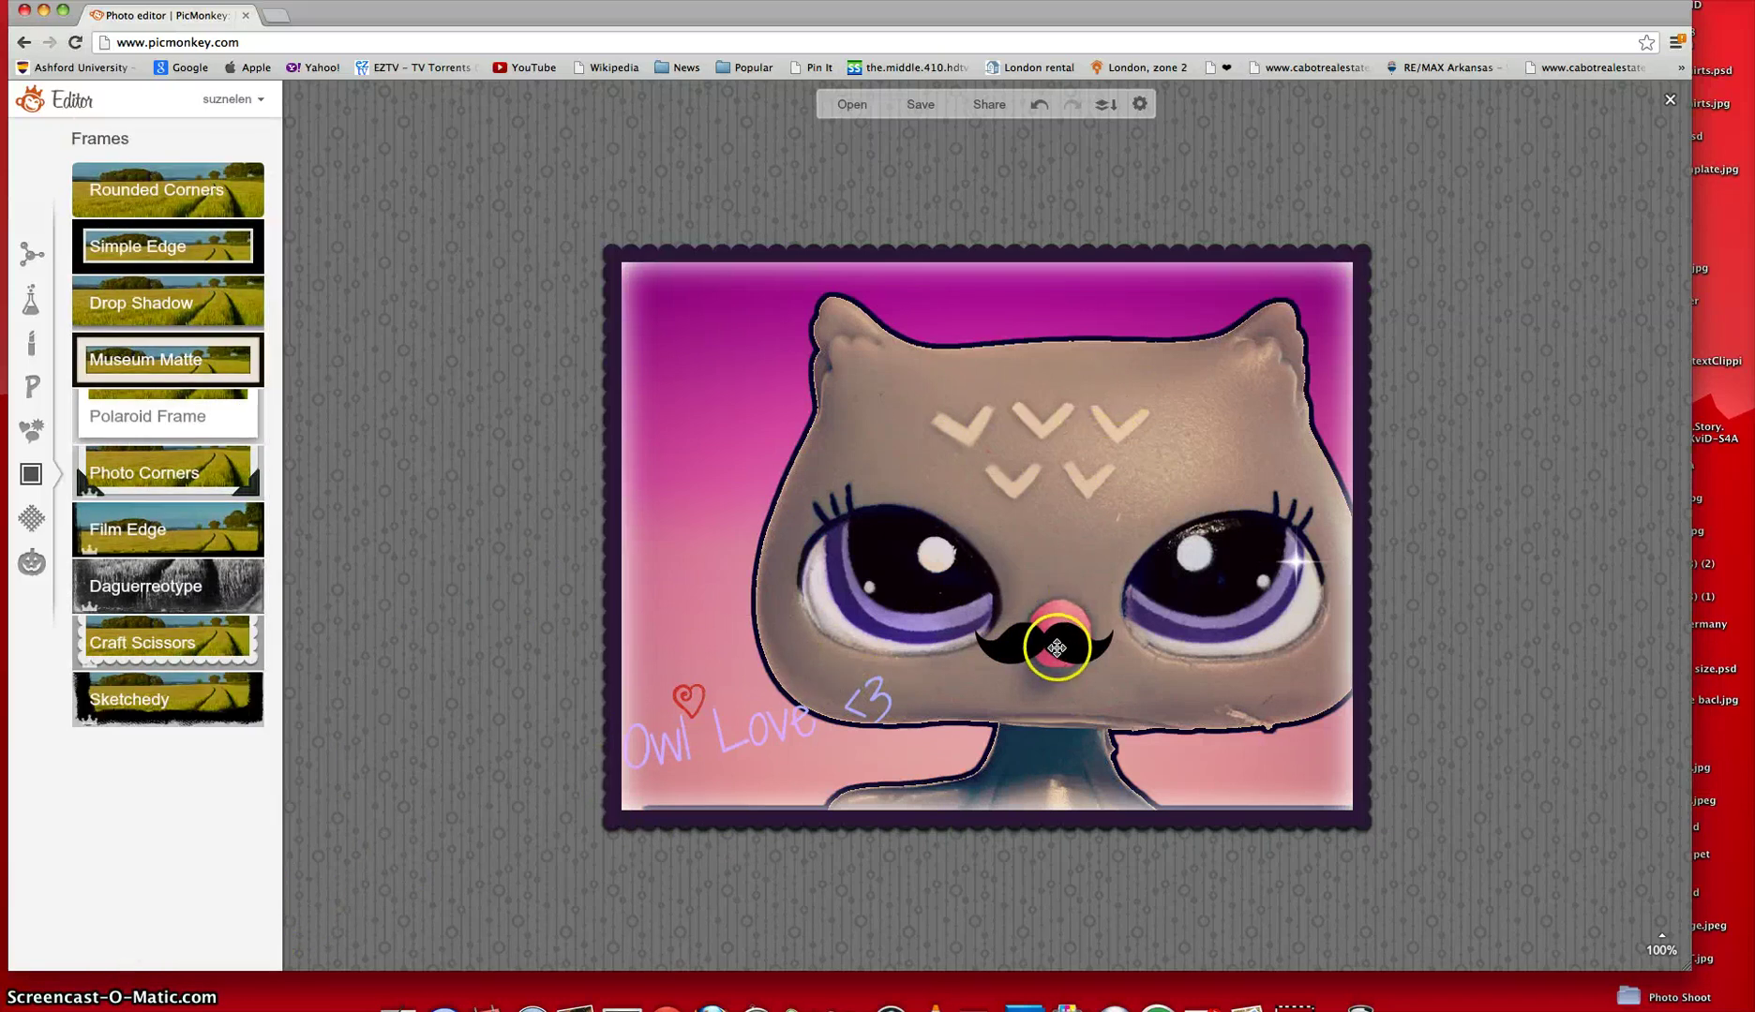
Nudge the mustache slightly to the right.
{"action": "left_click", "coordinate": [1058, 647]}
{"action": "left_click_drag", "start_coordinate": [1058, 647], "coordinate": [1071, 649]}
{"action": "left_click", "coordinate": [1219, 677]}
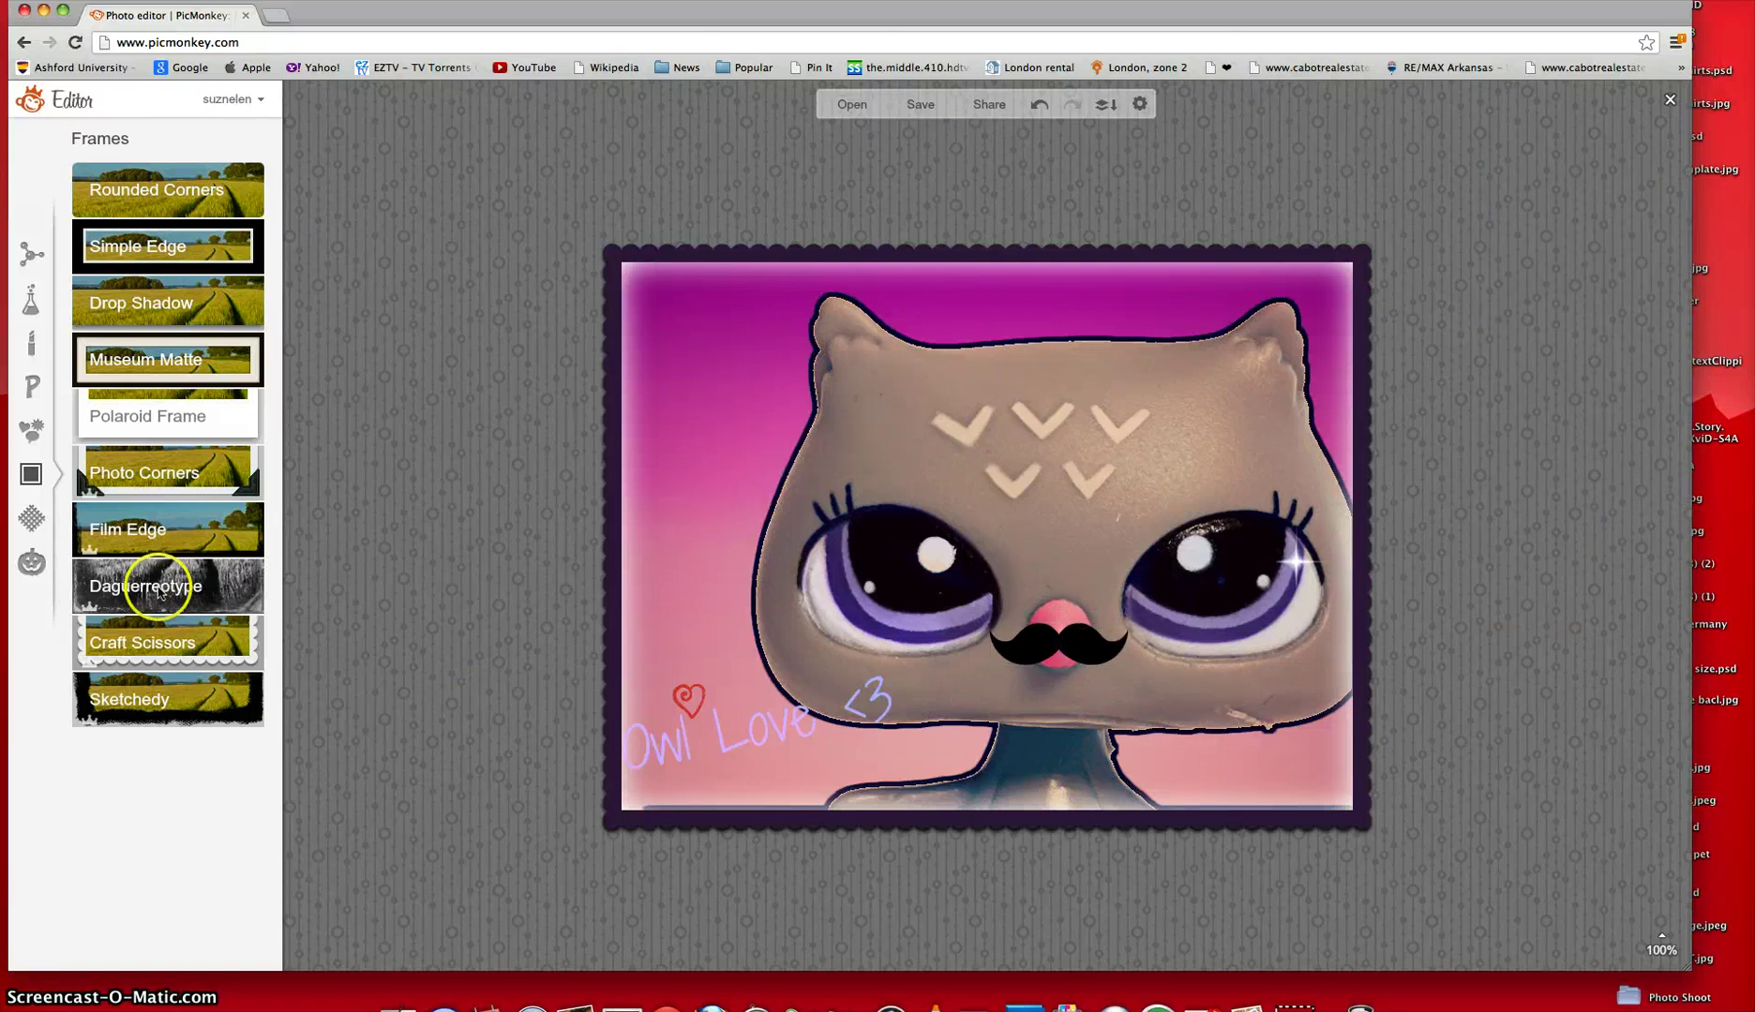
Try the Space texture, erasing it from the owl's eyes and forehead, then drop it.
{"action": "left_click", "coordinate": [31, 531]}
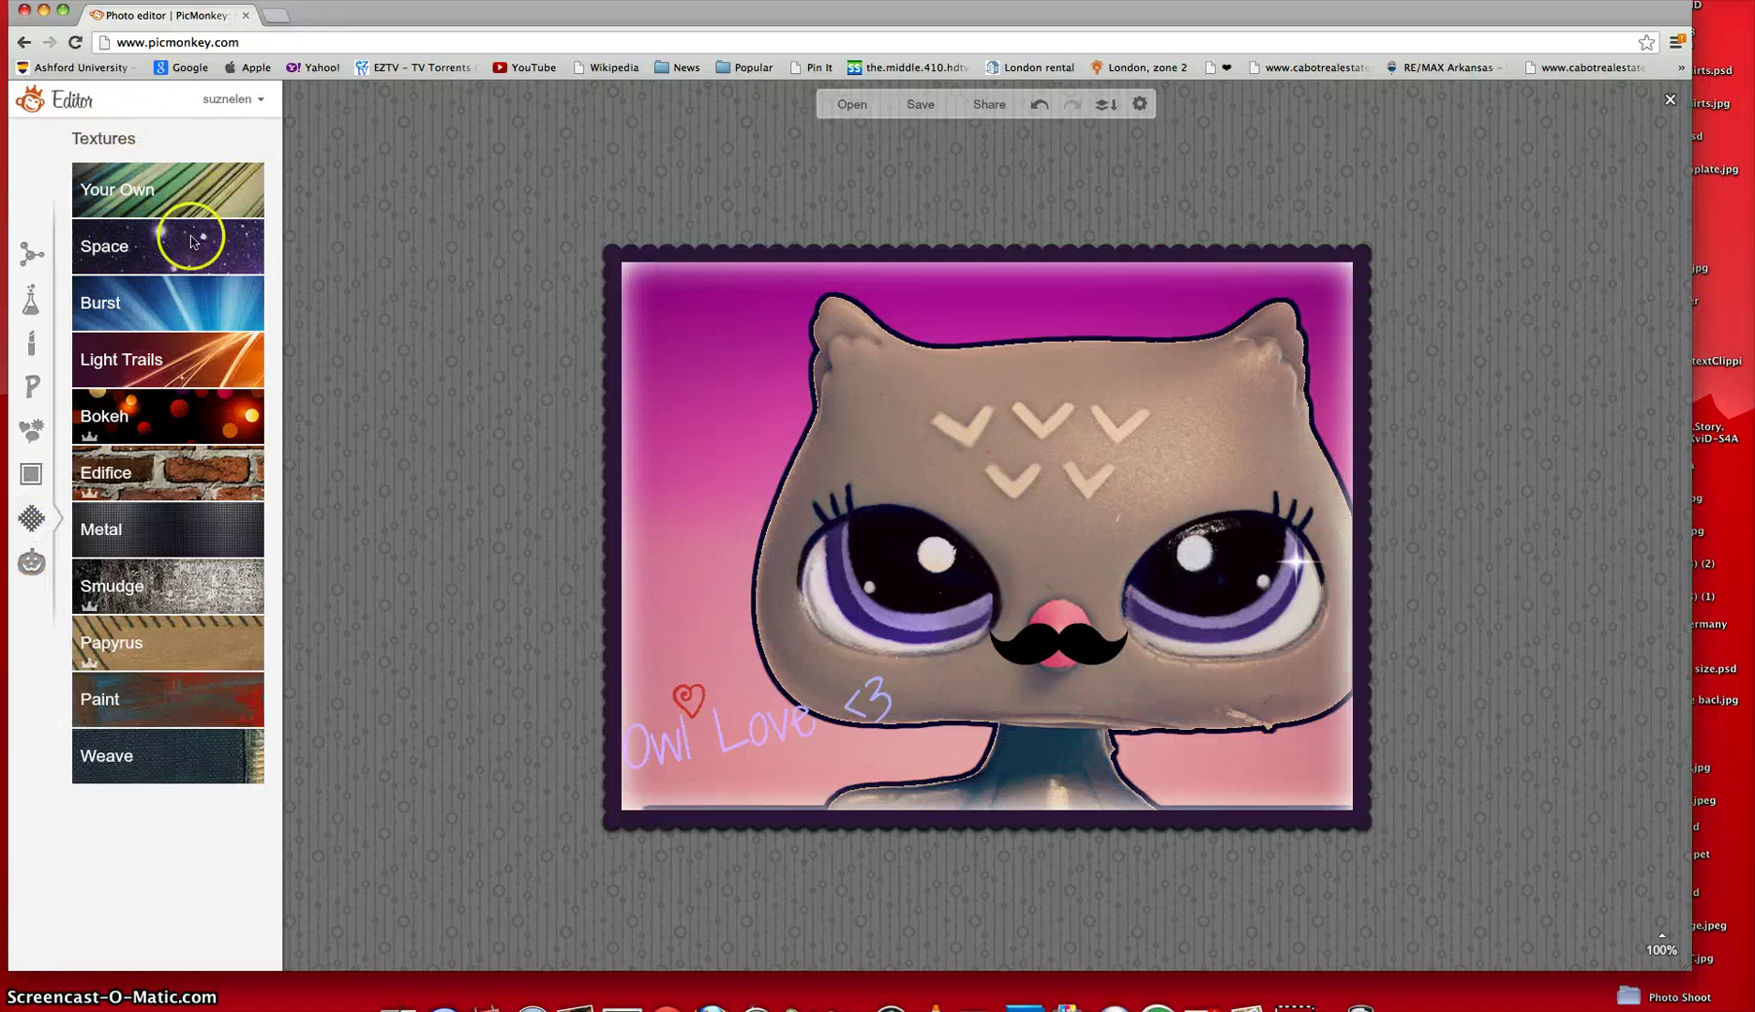
{"action": "left_click", "coordinate": [106, 246]}
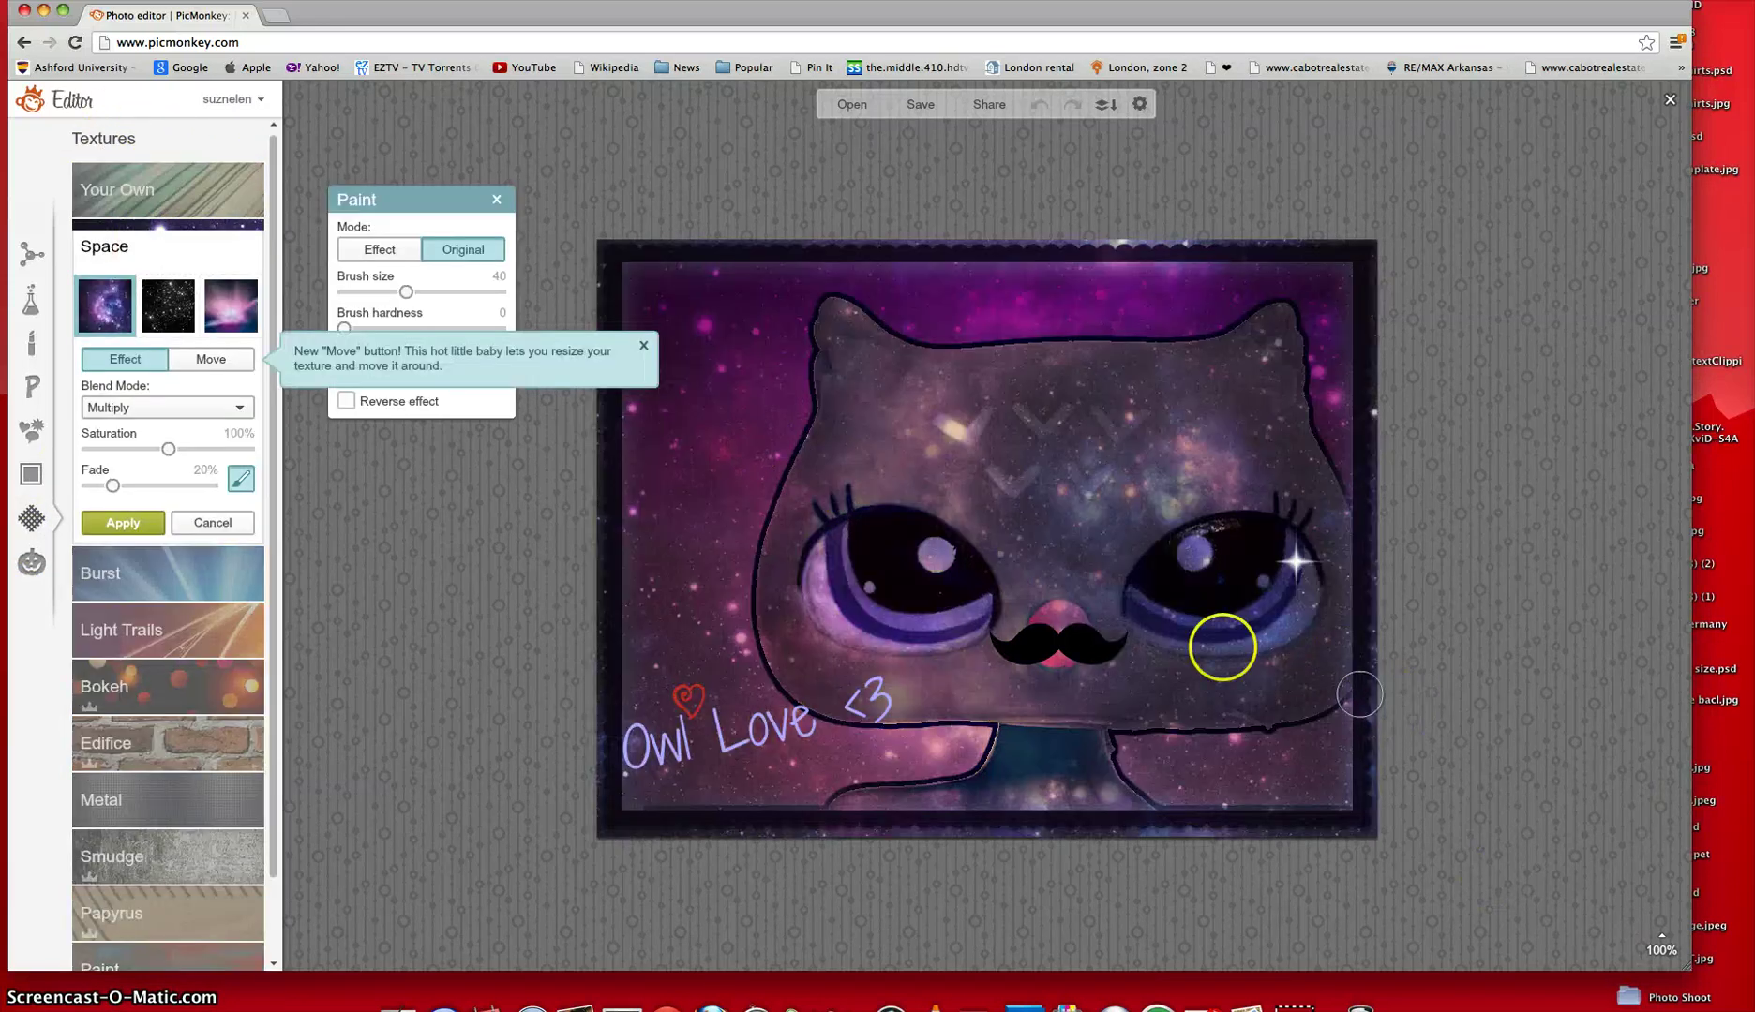
{"action": "mouse_move", "coordinate": [966, 525]}
{"action": "left_mouse_down"}
{"action": "mouse_move", "coordinate": [977, 478]}
{"action": "mouse_move", "coordinate": [1215, 550]}
{"action": "mouse_move", "coordinate": [969, 583]}
{"action": "mouse_move", "coordinate": [1113, 570]}
{"action": "mouse_move", "coordinate": [999, 552]}
{"action": "mouse_move", "coordinate": [1063, 568]}
{"action": "mouse_move", "coordinate": [1160, 529]}
{"action": "mouse_move", "coordinate": [1057, 518]}
{"action": "mouse_move", "coordinate": [1079, 597]}
{"action": "mouse_move", "coordinate": [950, 498]}
{"action": "left_mouse_up"}
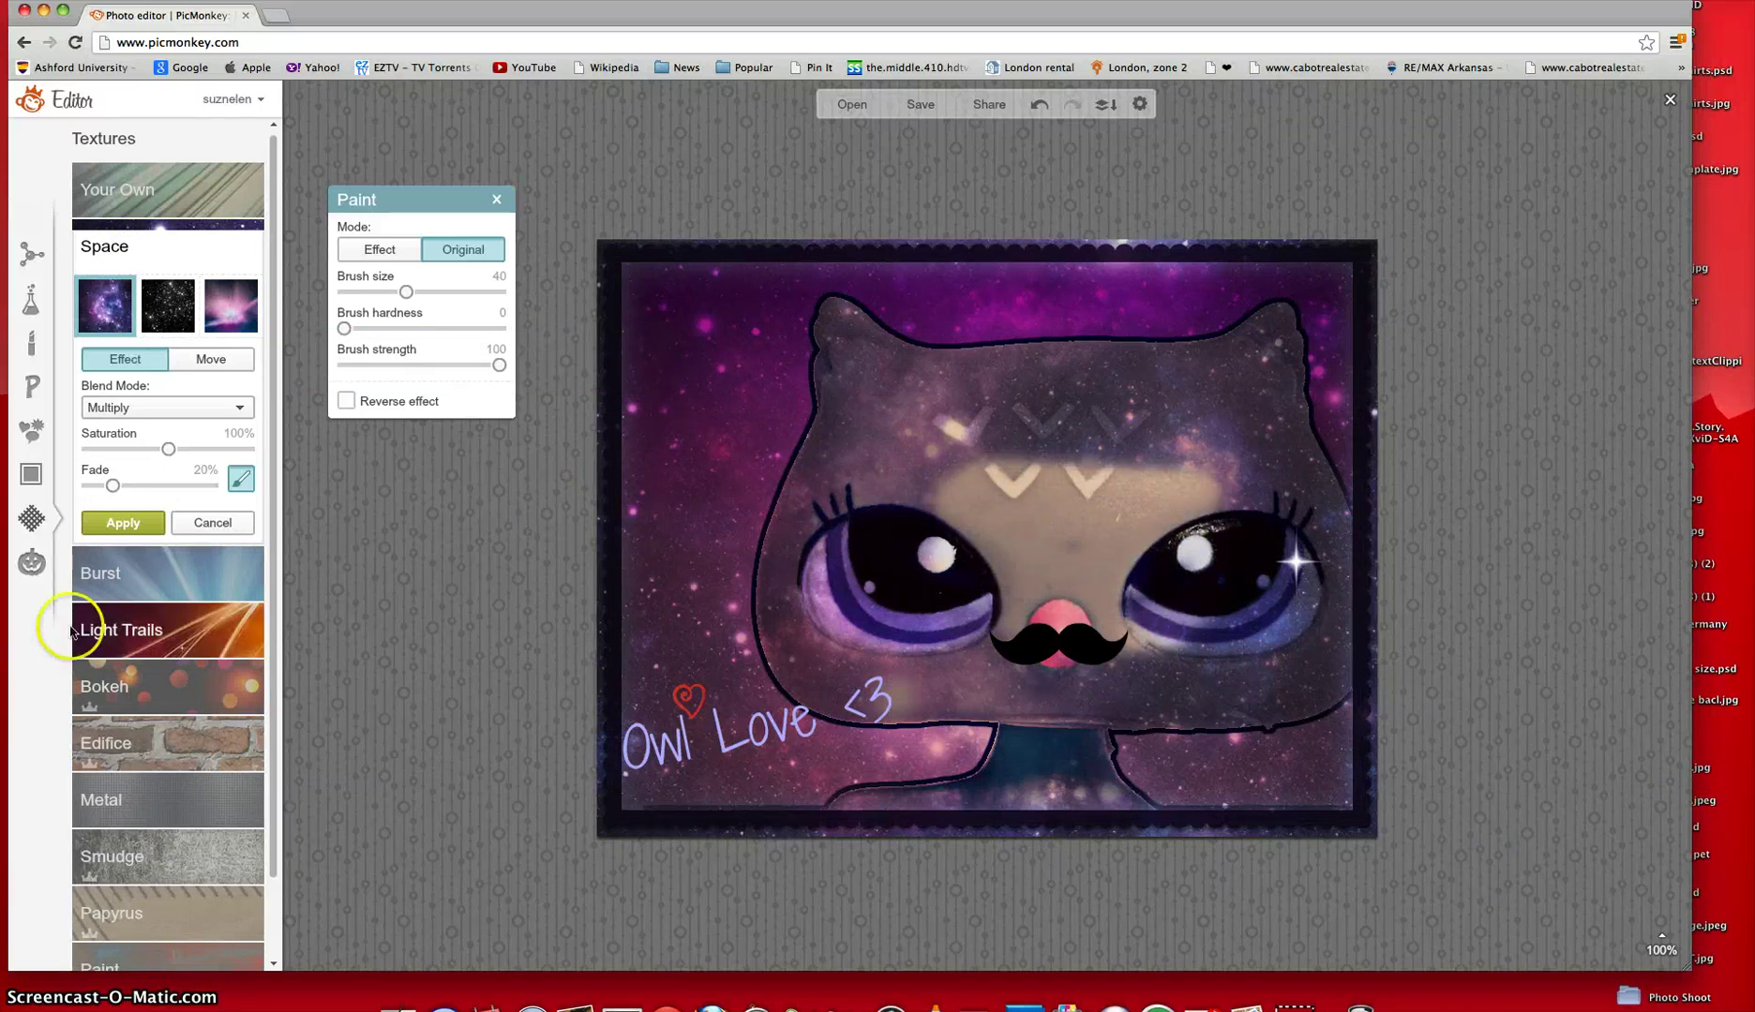
{"action": "left_click", "coordinate": [138, 522]}
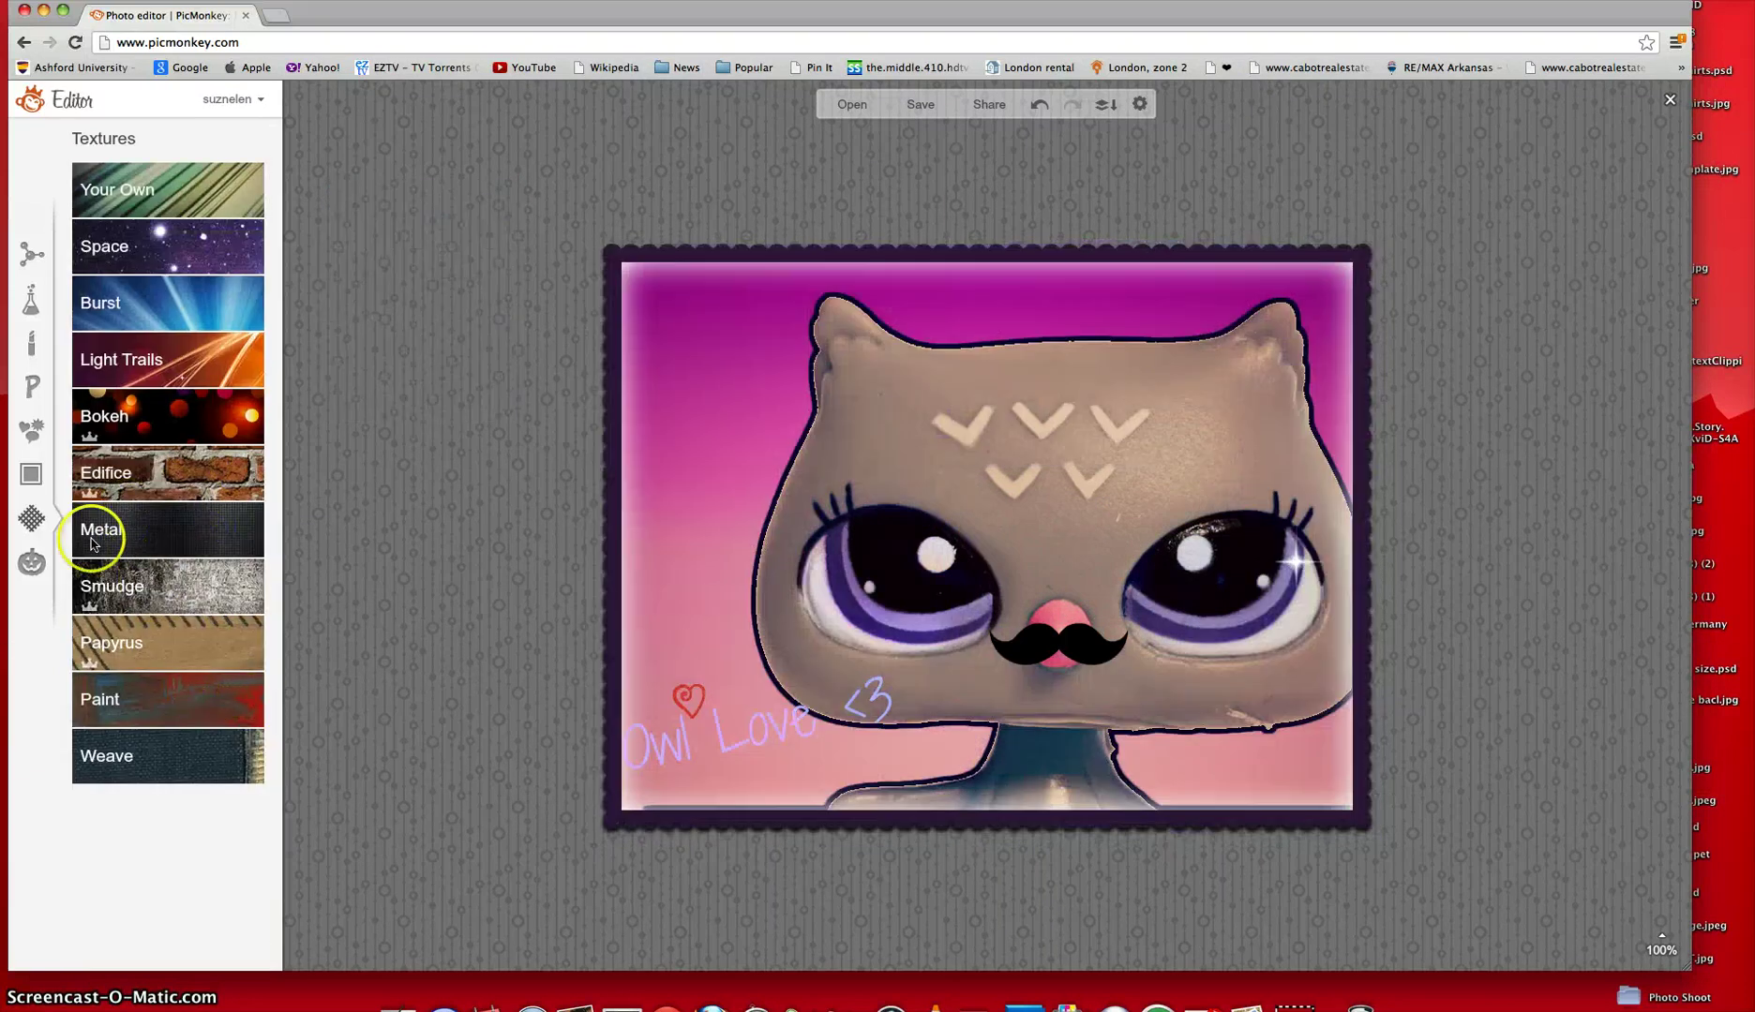
Try Winterland's Snowfall and Frost effects on the photo, discarding both.
{"action": "left_click", "coordinate": [30, 561]}
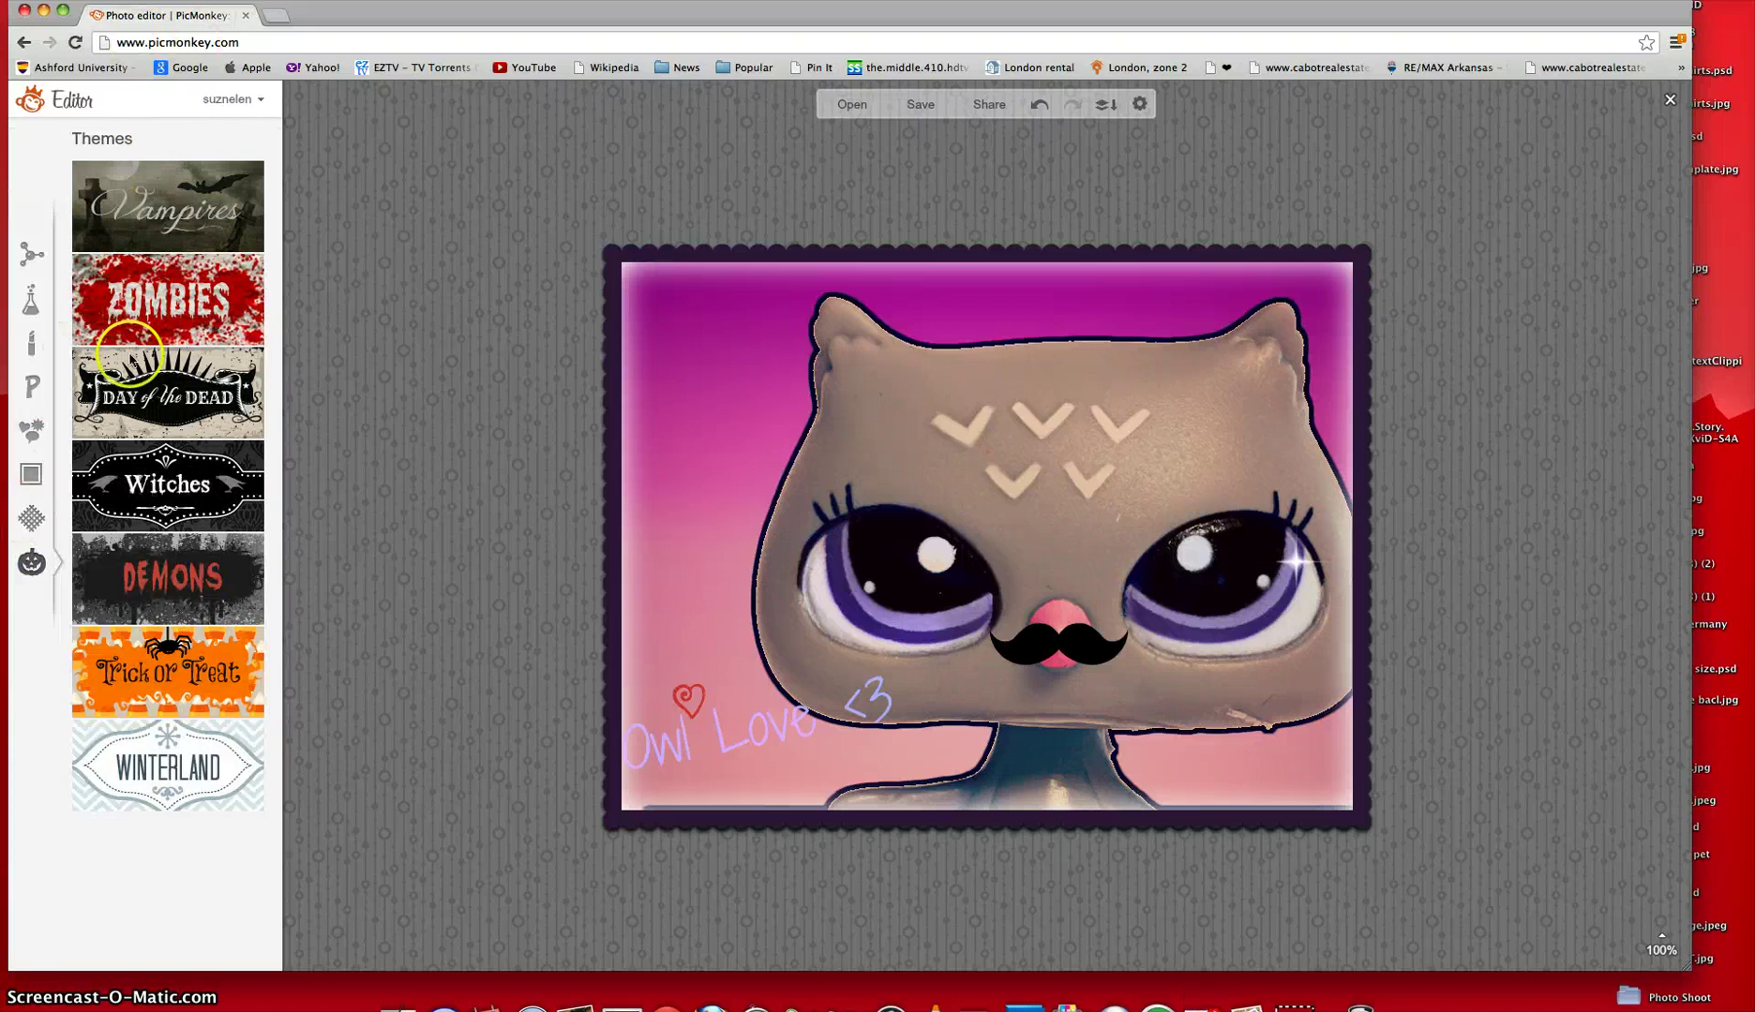
{"action": "left_click", "coordinate": [194, 767]}
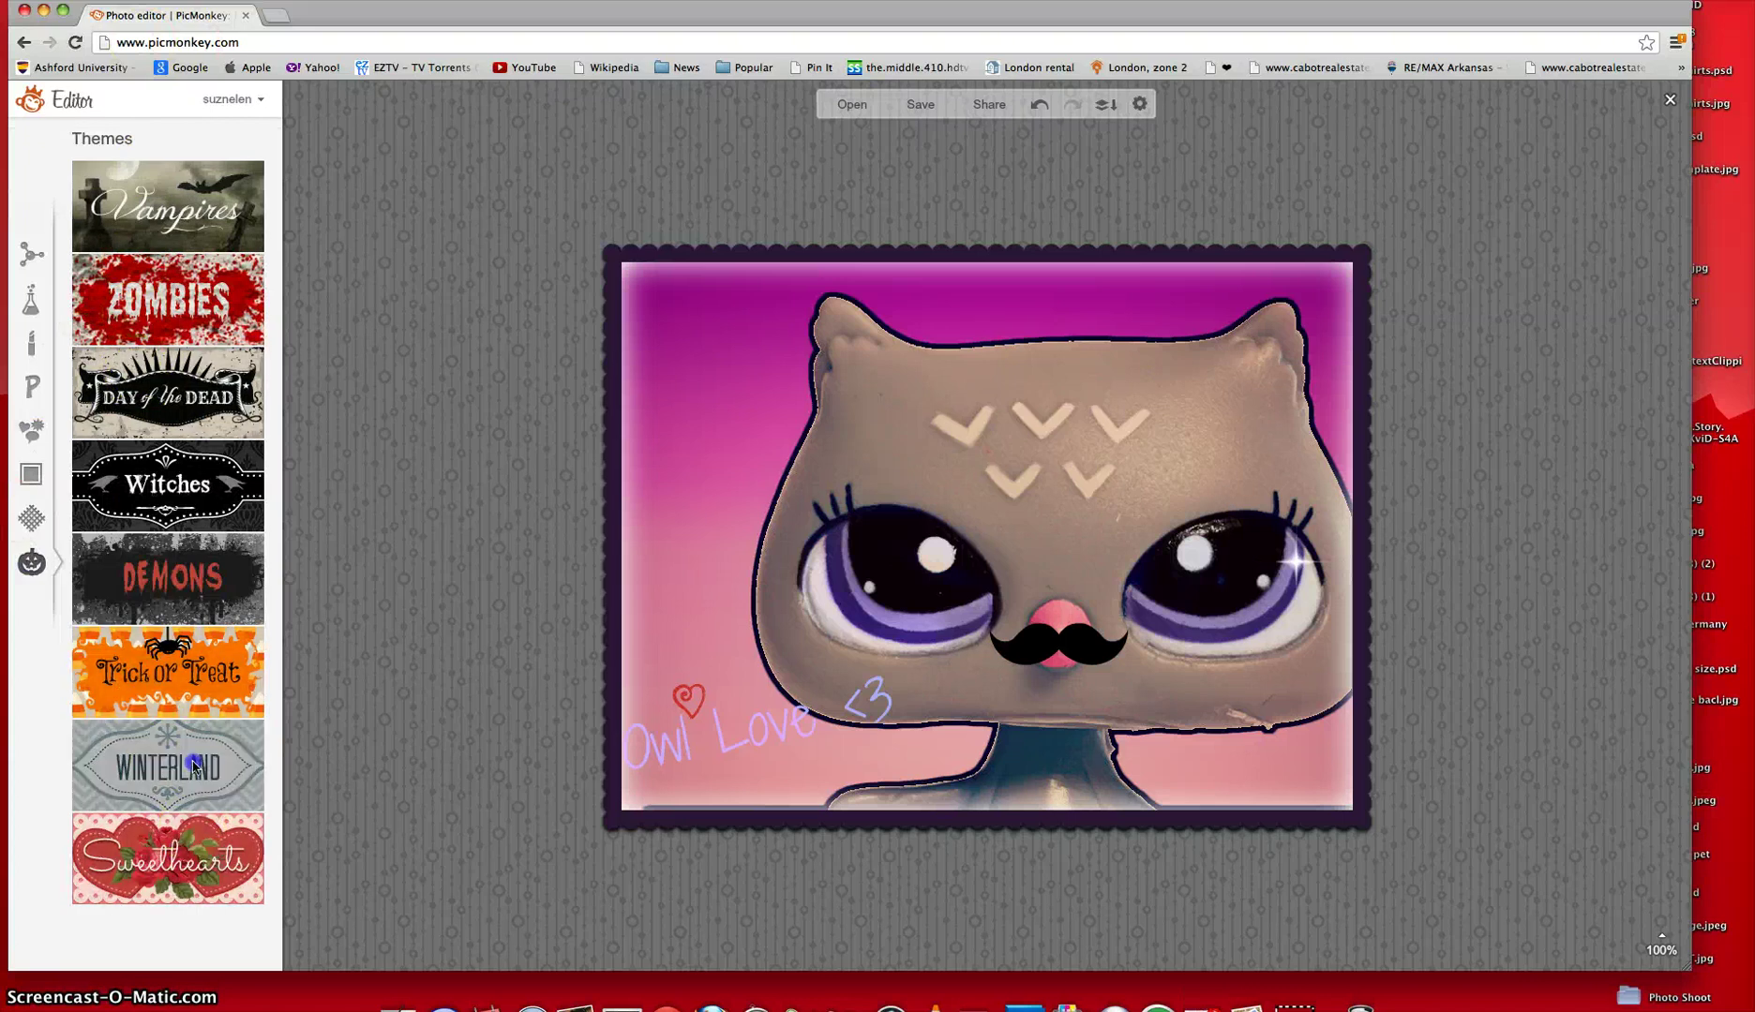
{"action": "left_click", "coordinate": [165, 309]}
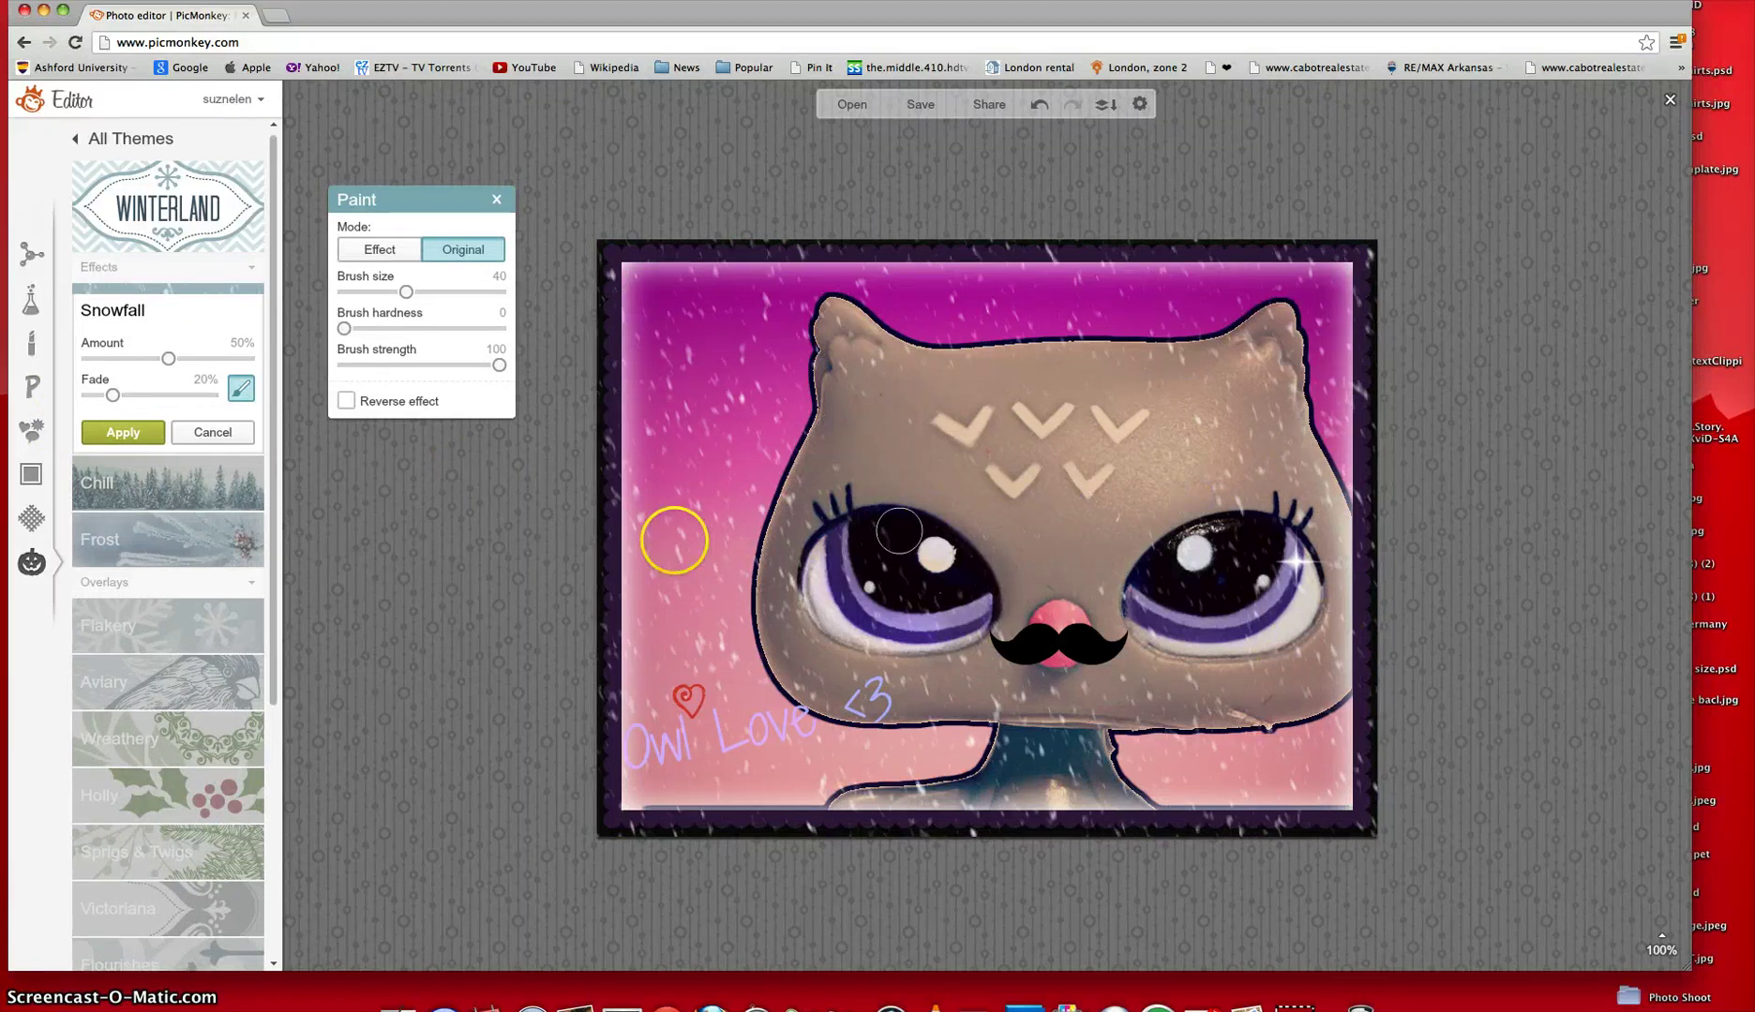
{"action": "left_click", "coordinate": [136, 544]}
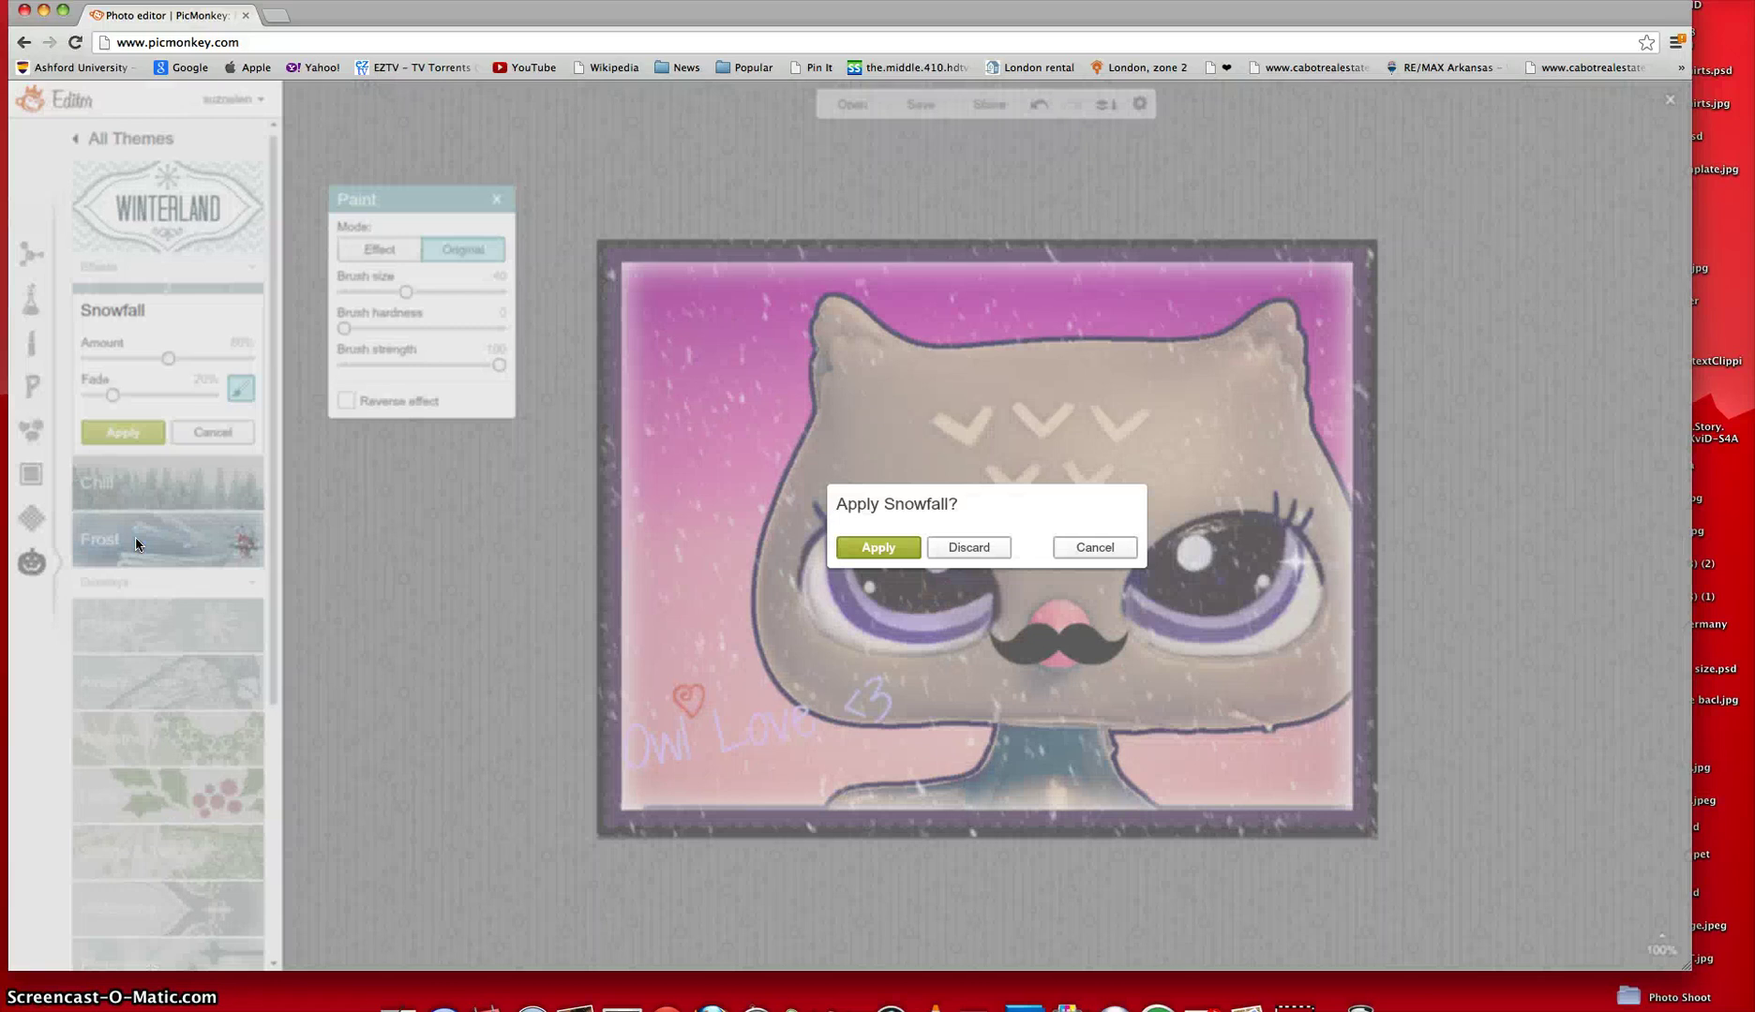
{"action": "left_click", "coordinate": [1000, 546]}
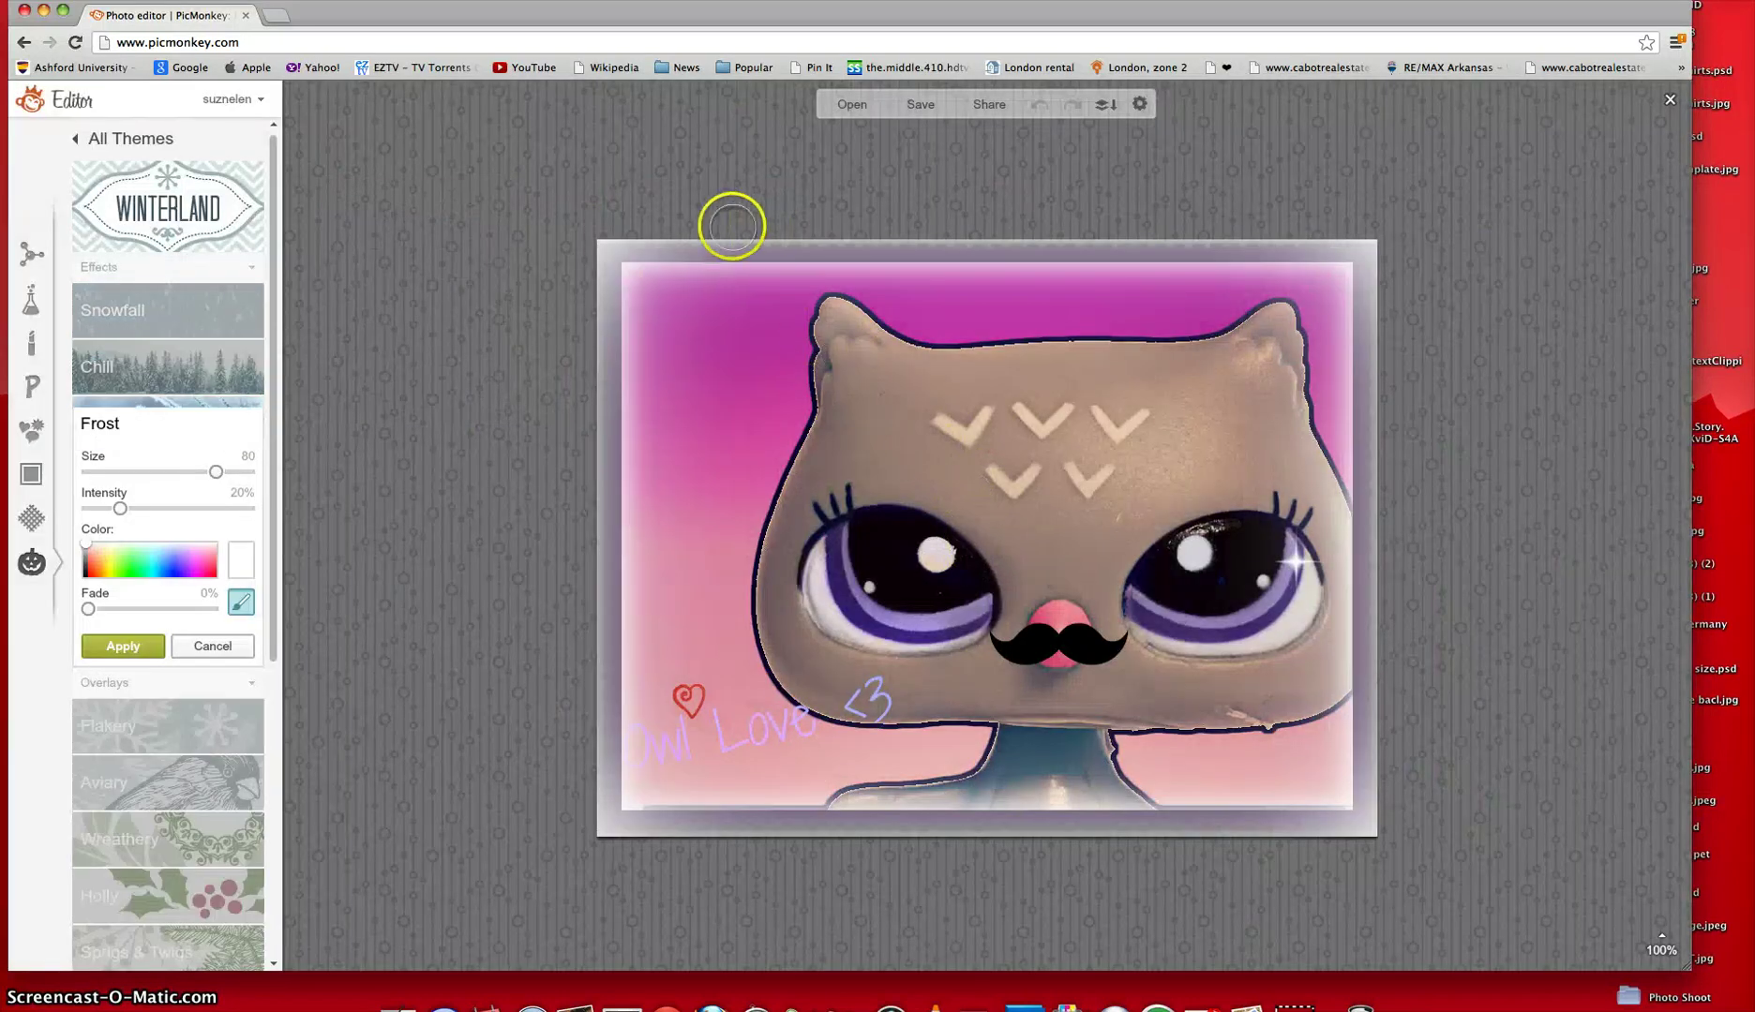
{"action": "mouse_move", "coordinate": [635, 236]}
{"action": "left_mouse_down"}
{"action": "mouse_move", "coordinate": [612, 305]}
{"action": "mouse_move", "coordinate": [674, 627]}
{"action": "left_mouse_up"}
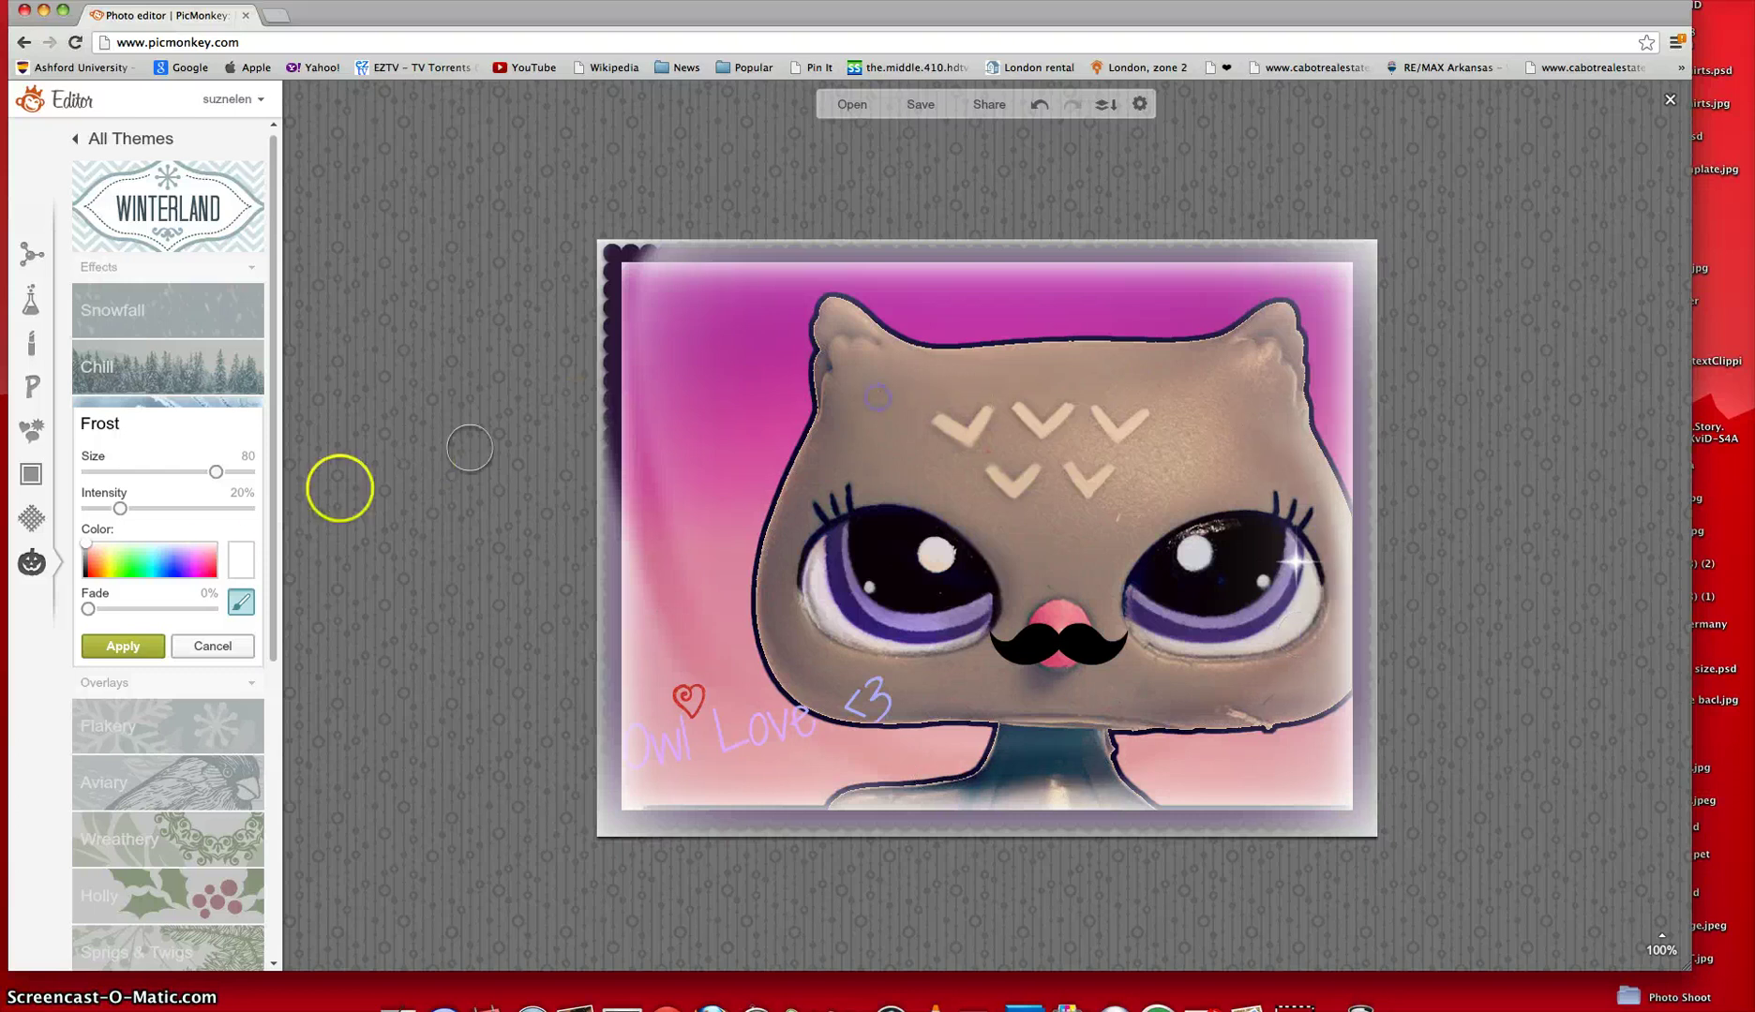
{"action": "left_click", "coordinate": [213, 645]}
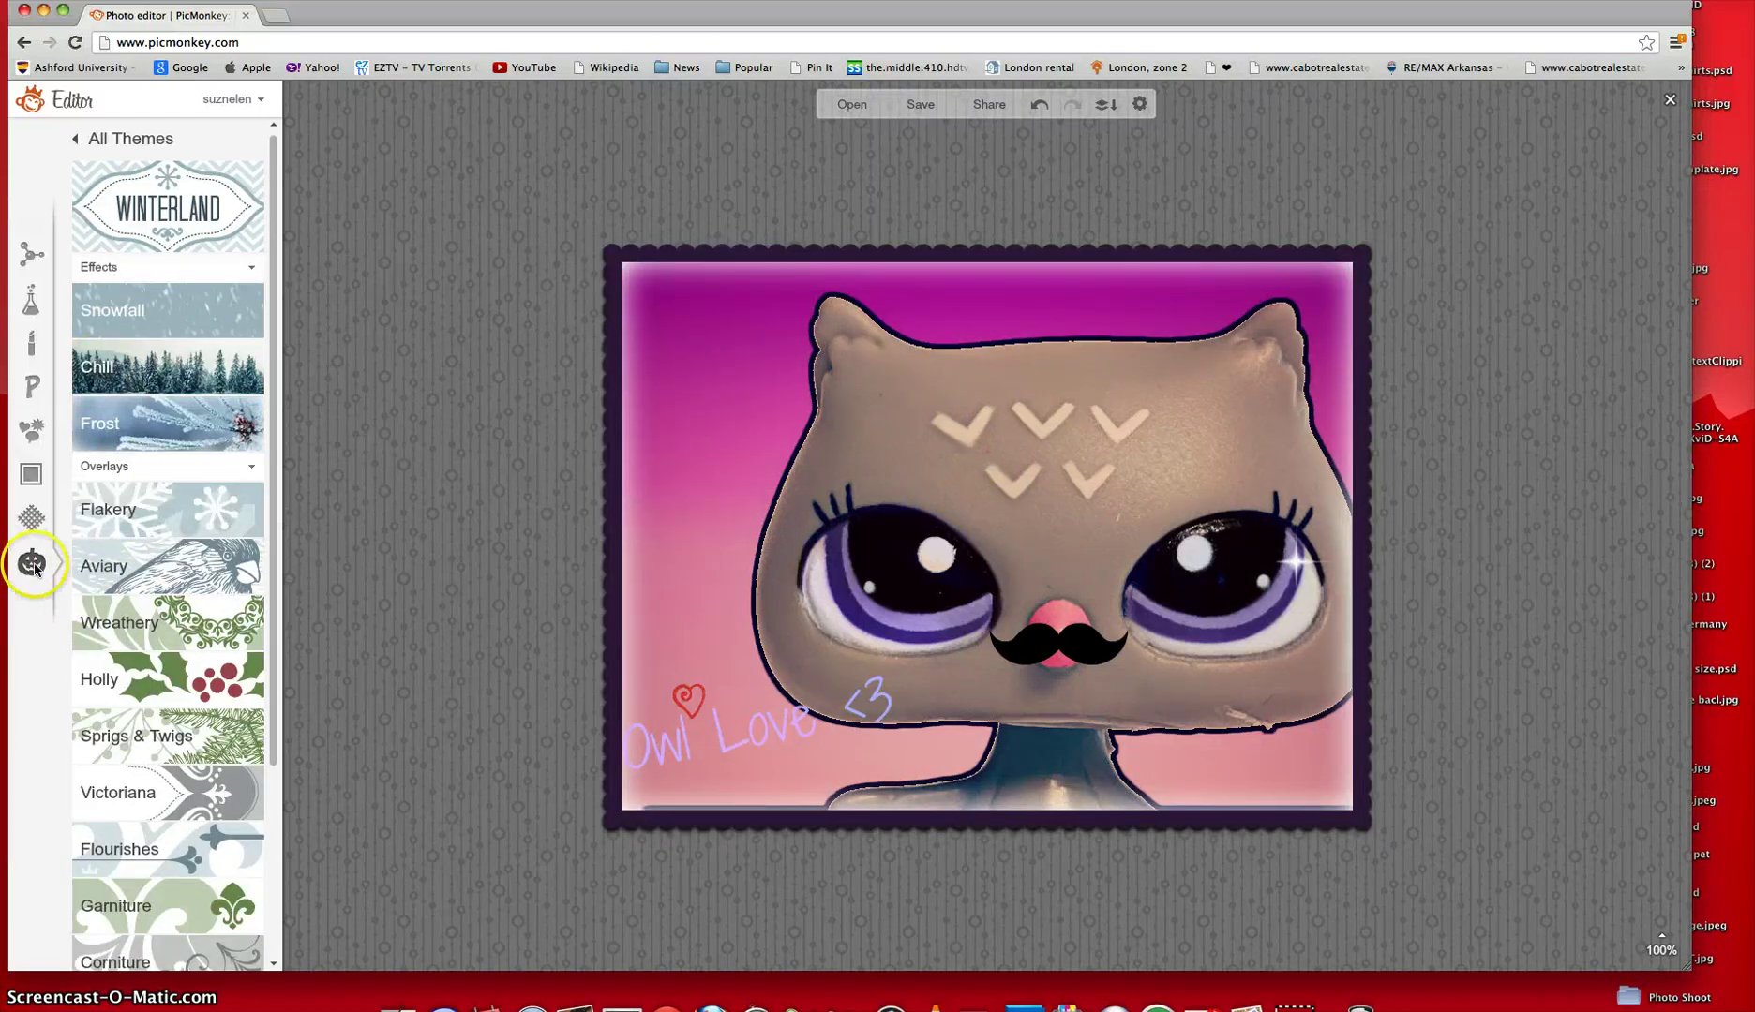
{"action": "left_click", "coordinate": [122, 138]}
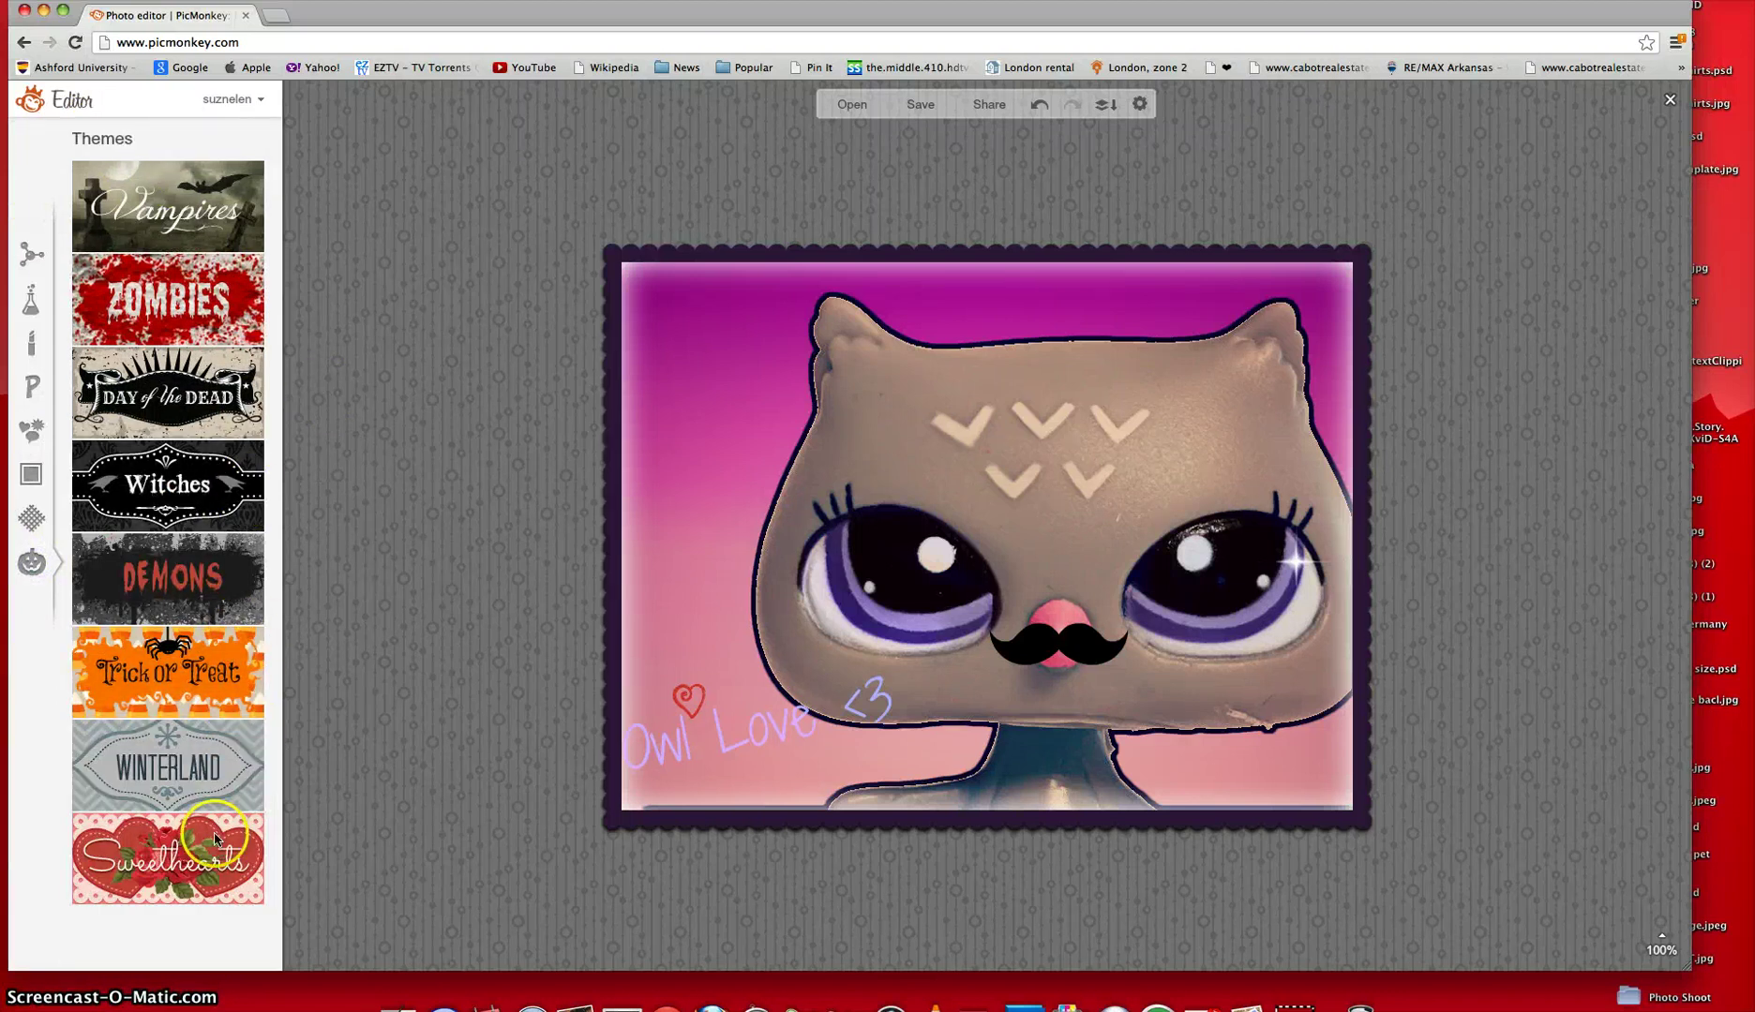
Preview the Sweethearts theme's Bokeh Hearts effect, then cancel it.
{"action": "left_click", "coordinate": [197, 883]}
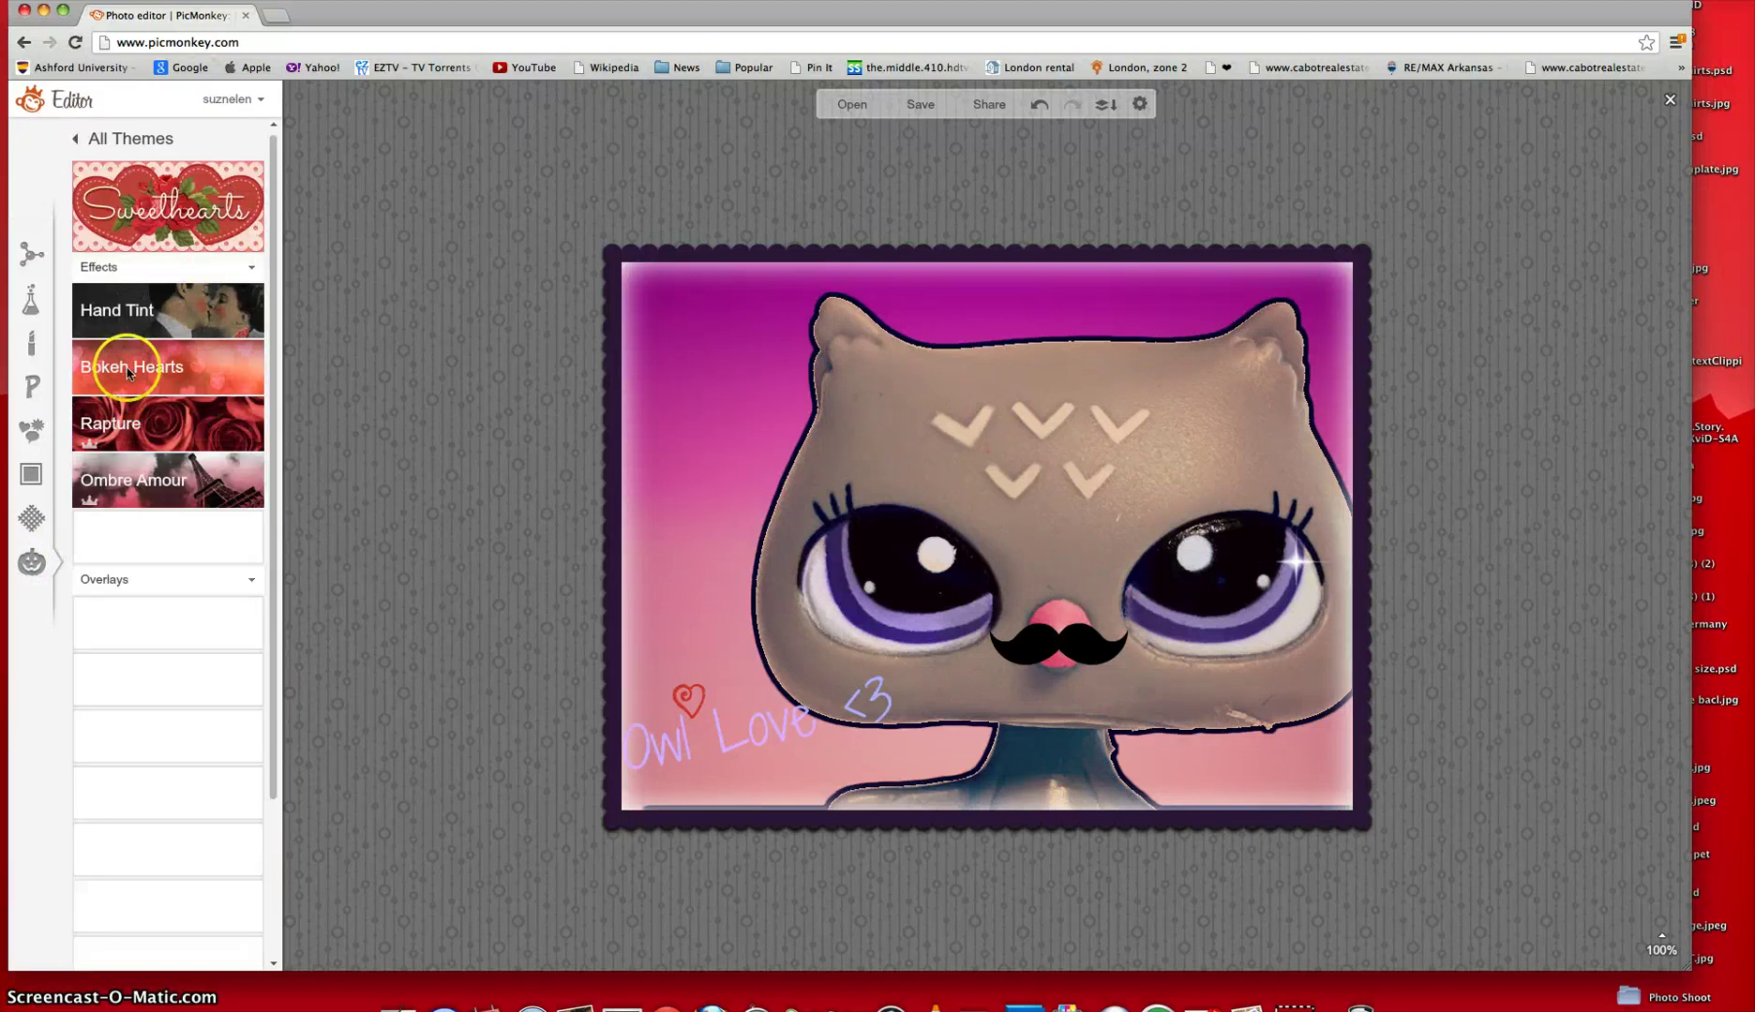
{"action": "left_click", "coordinate": [198, 379]}
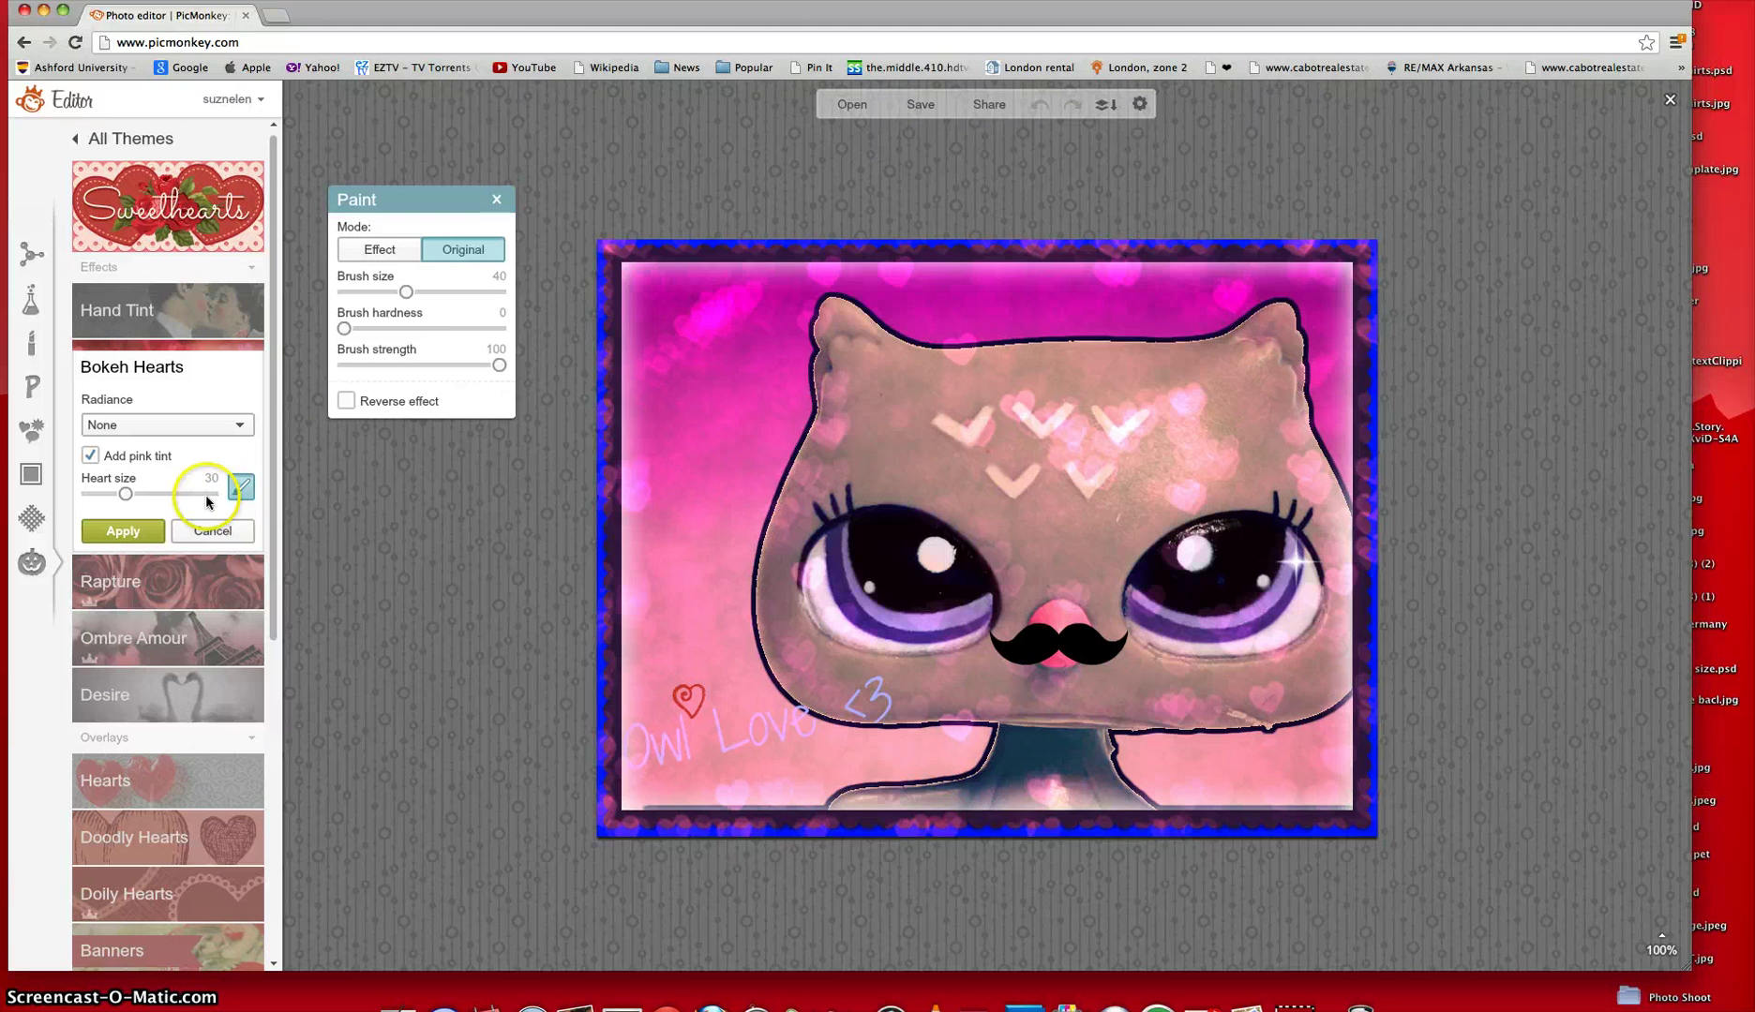
{"action": "left_click", "coordinate": [213, 531]}
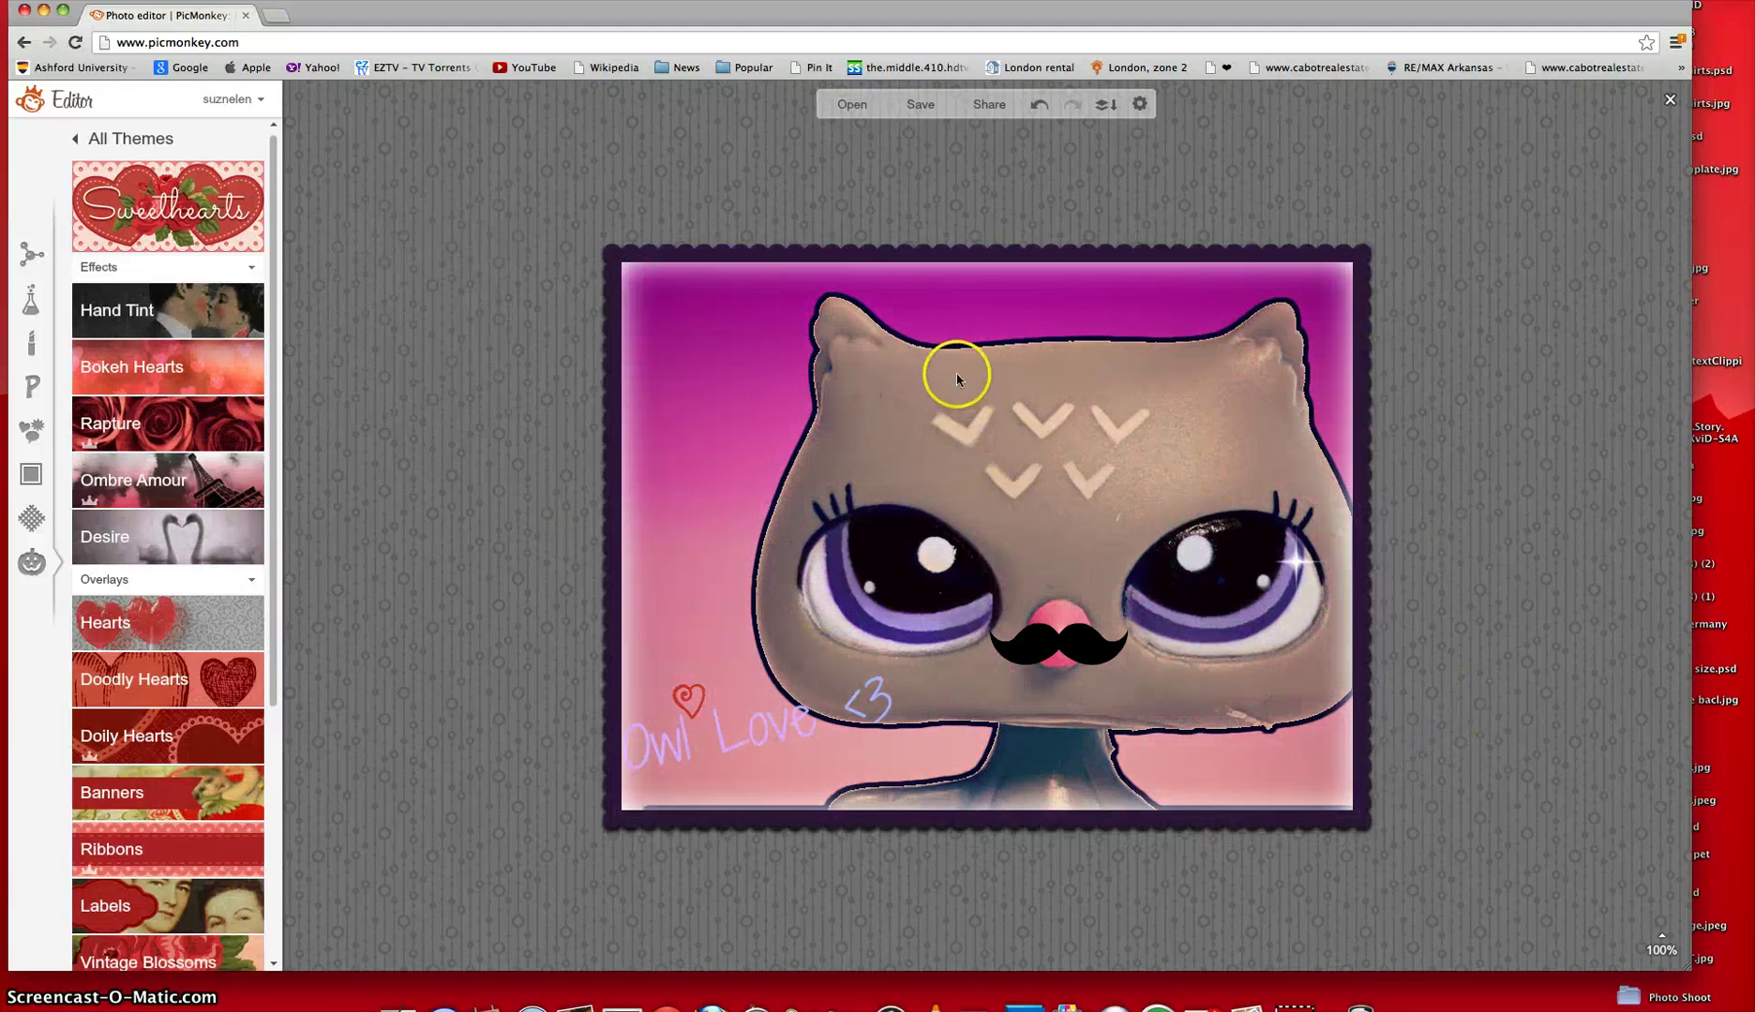
{"action": "scroll", "coordinate": [928, 469], "scroll_direction": "up", "scroll_amount": 2}
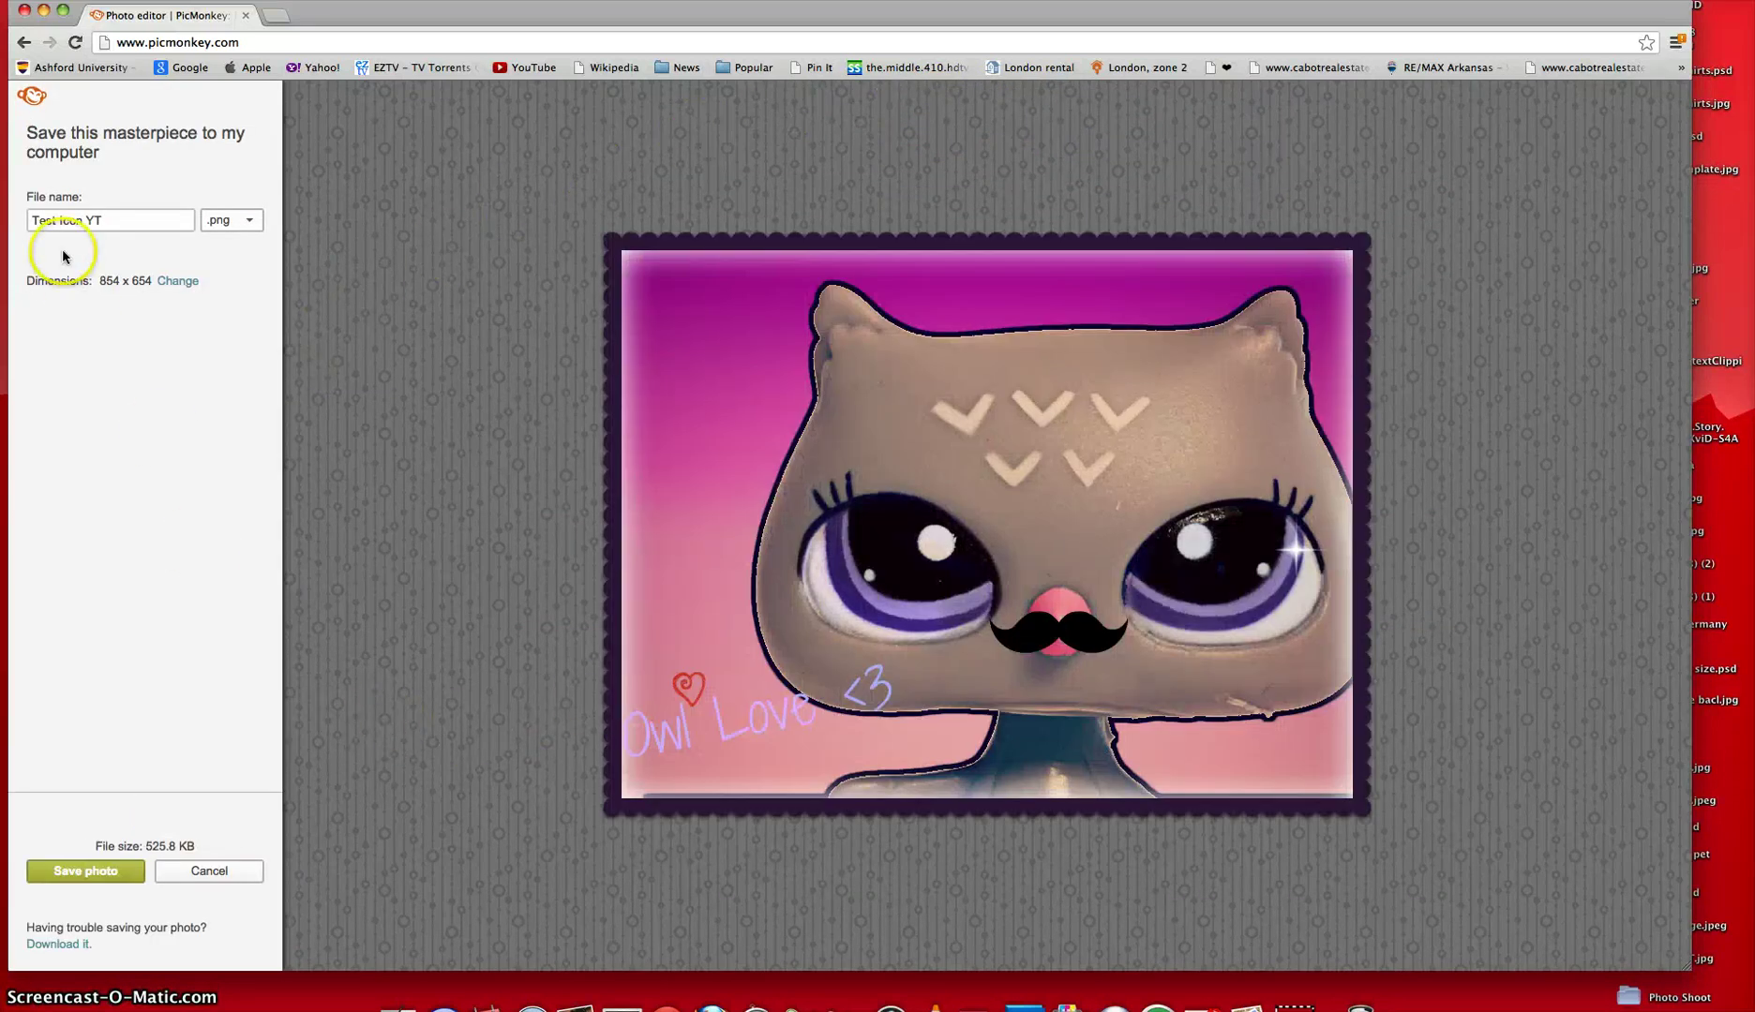
Save the photo as .jpg at Pierce quality (118.5 KB) after comparing Roger and Sean.
{"action": "left_click", "coordinate": [231, 223]}
{"action": "left_click", "coordinate": [222, 246]}
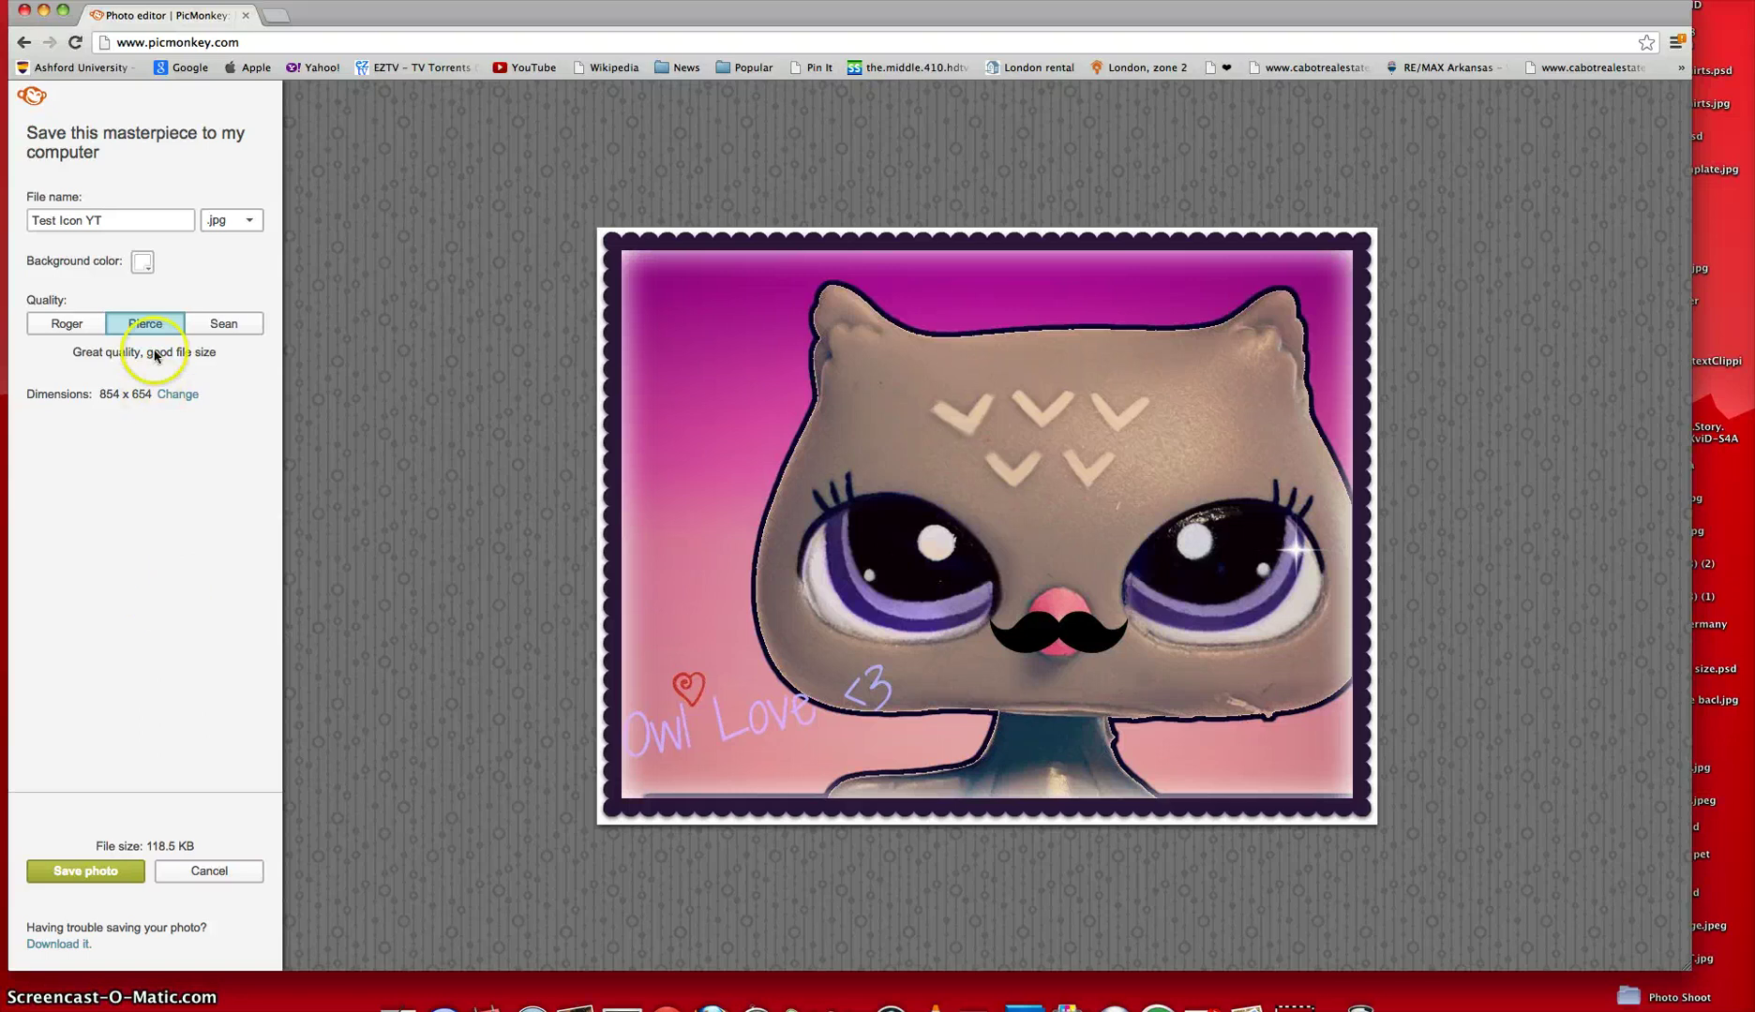
{"action": "left_click", "coordinate": [67, 324]}
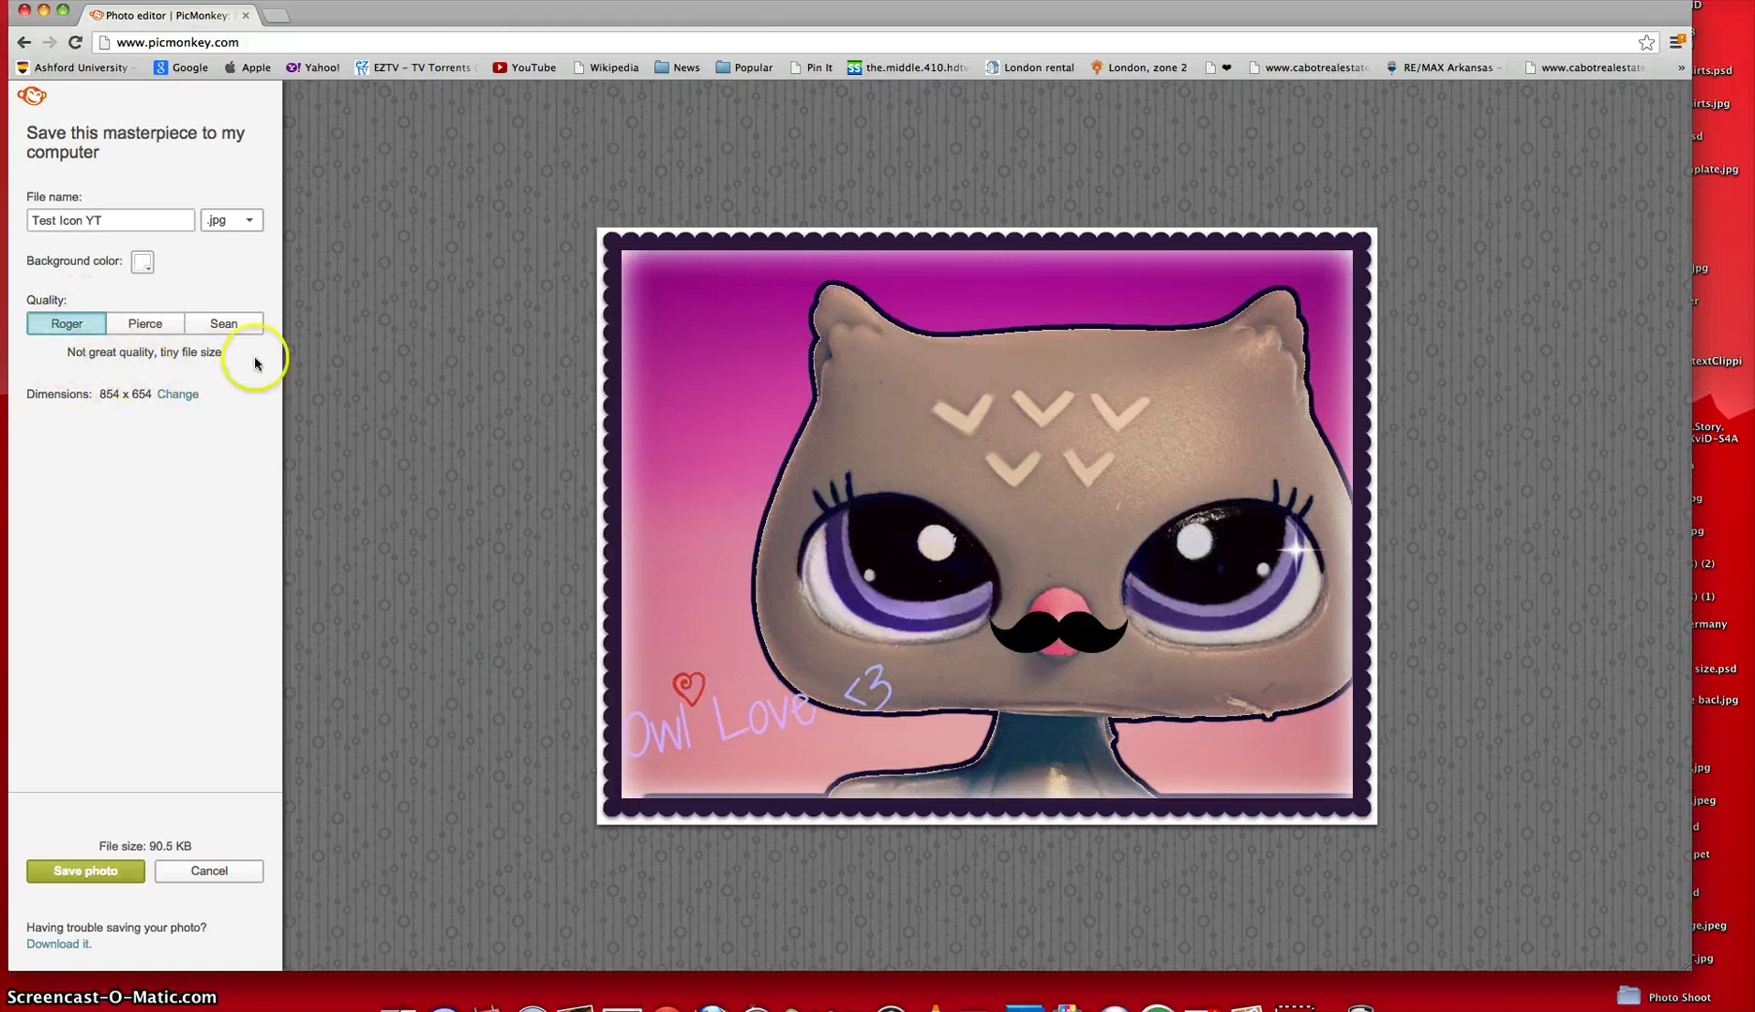
{"action": "left_click", "coordinate": [150, 325]}
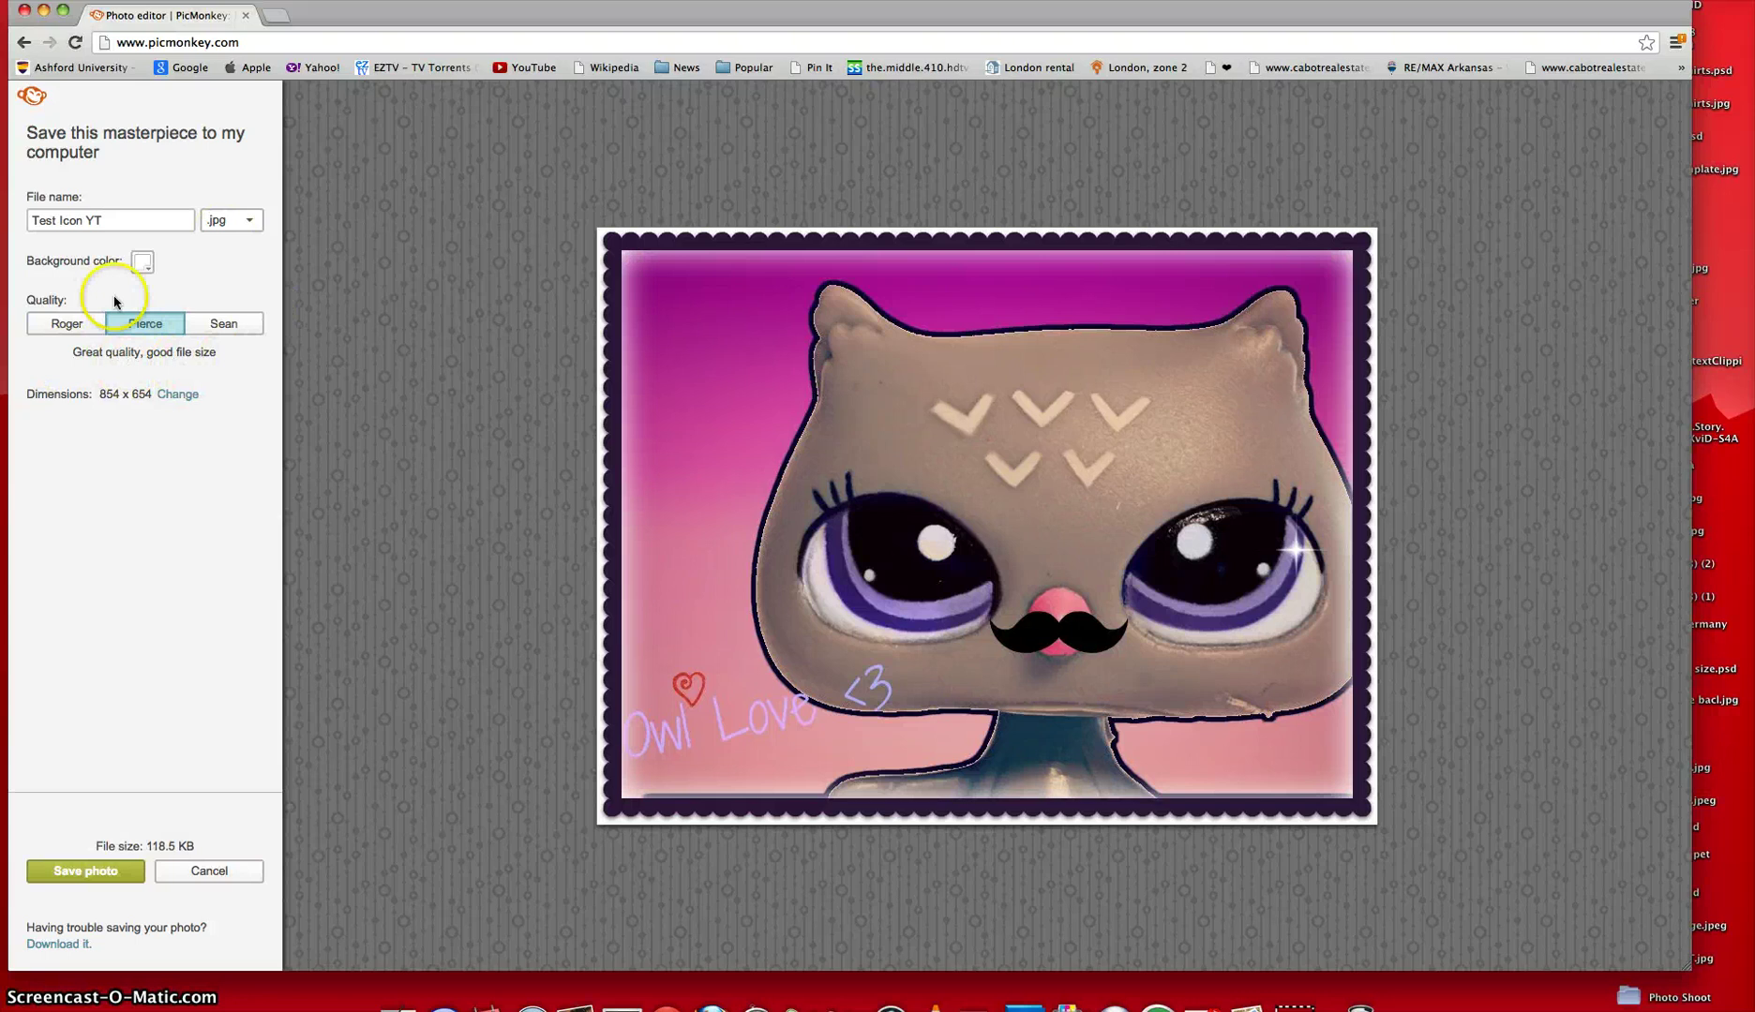
{"action": "left_click", "coordinate": [212, 326]}
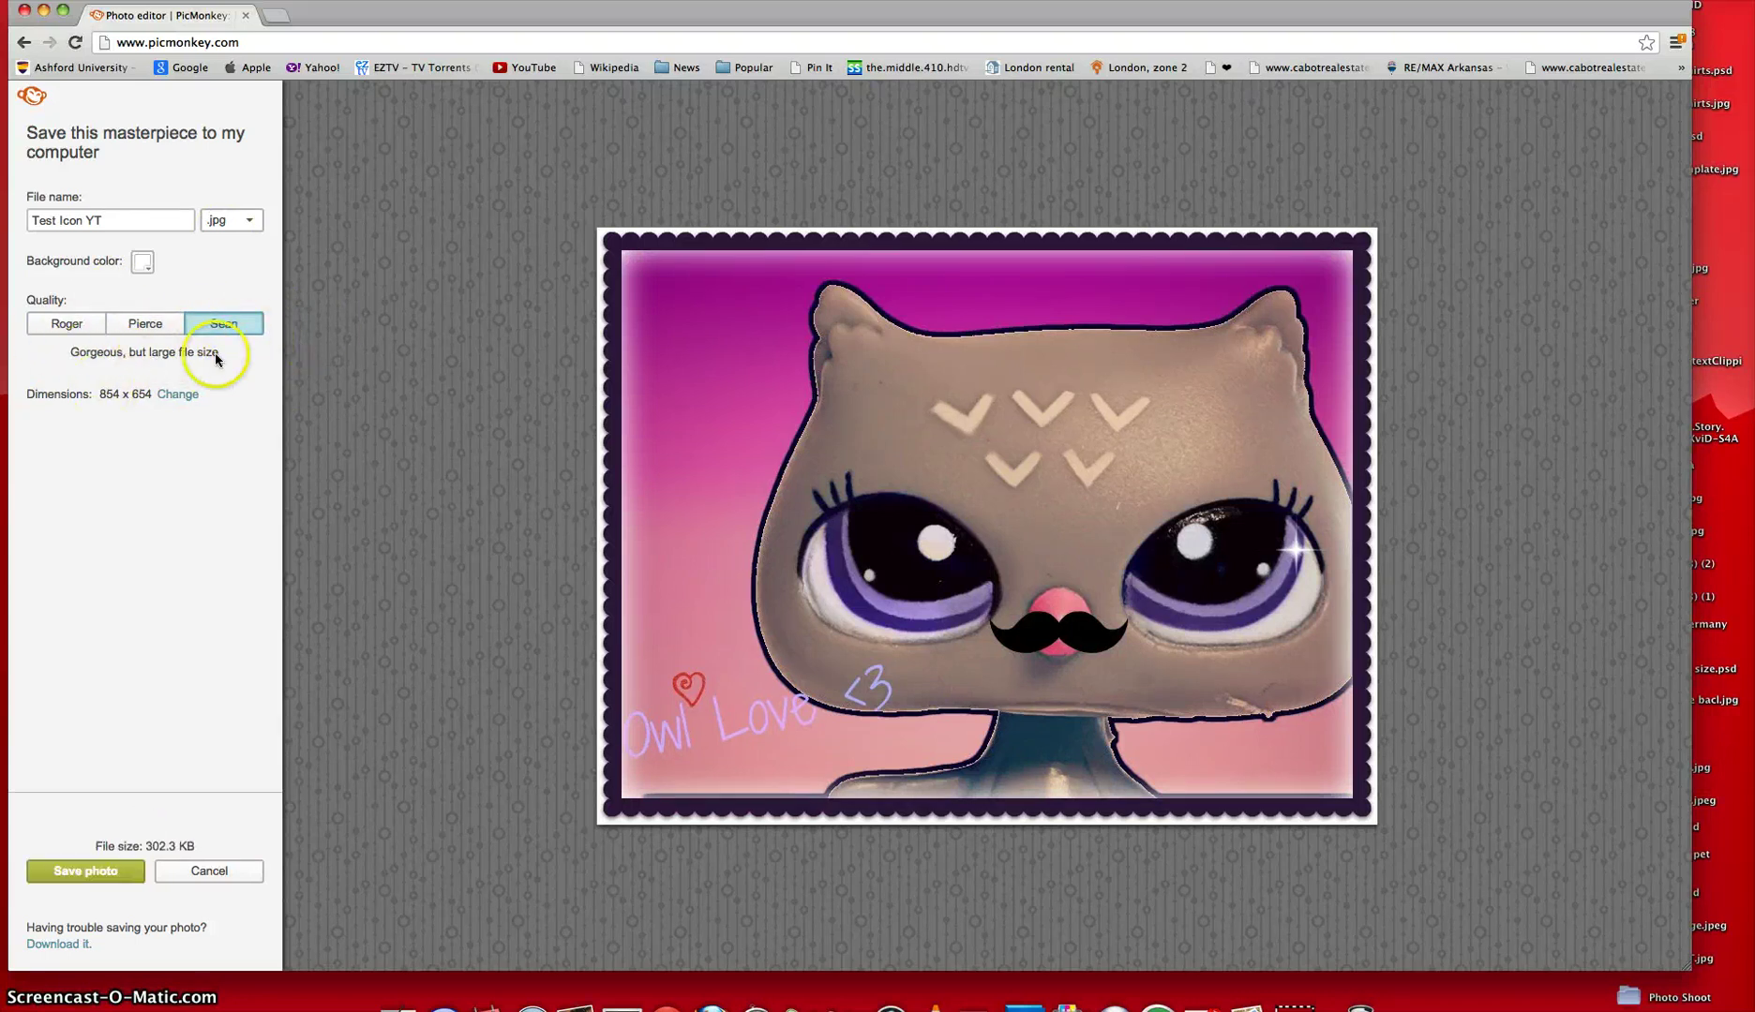
{"action": "left_click", "coordinate": [158, 323]}
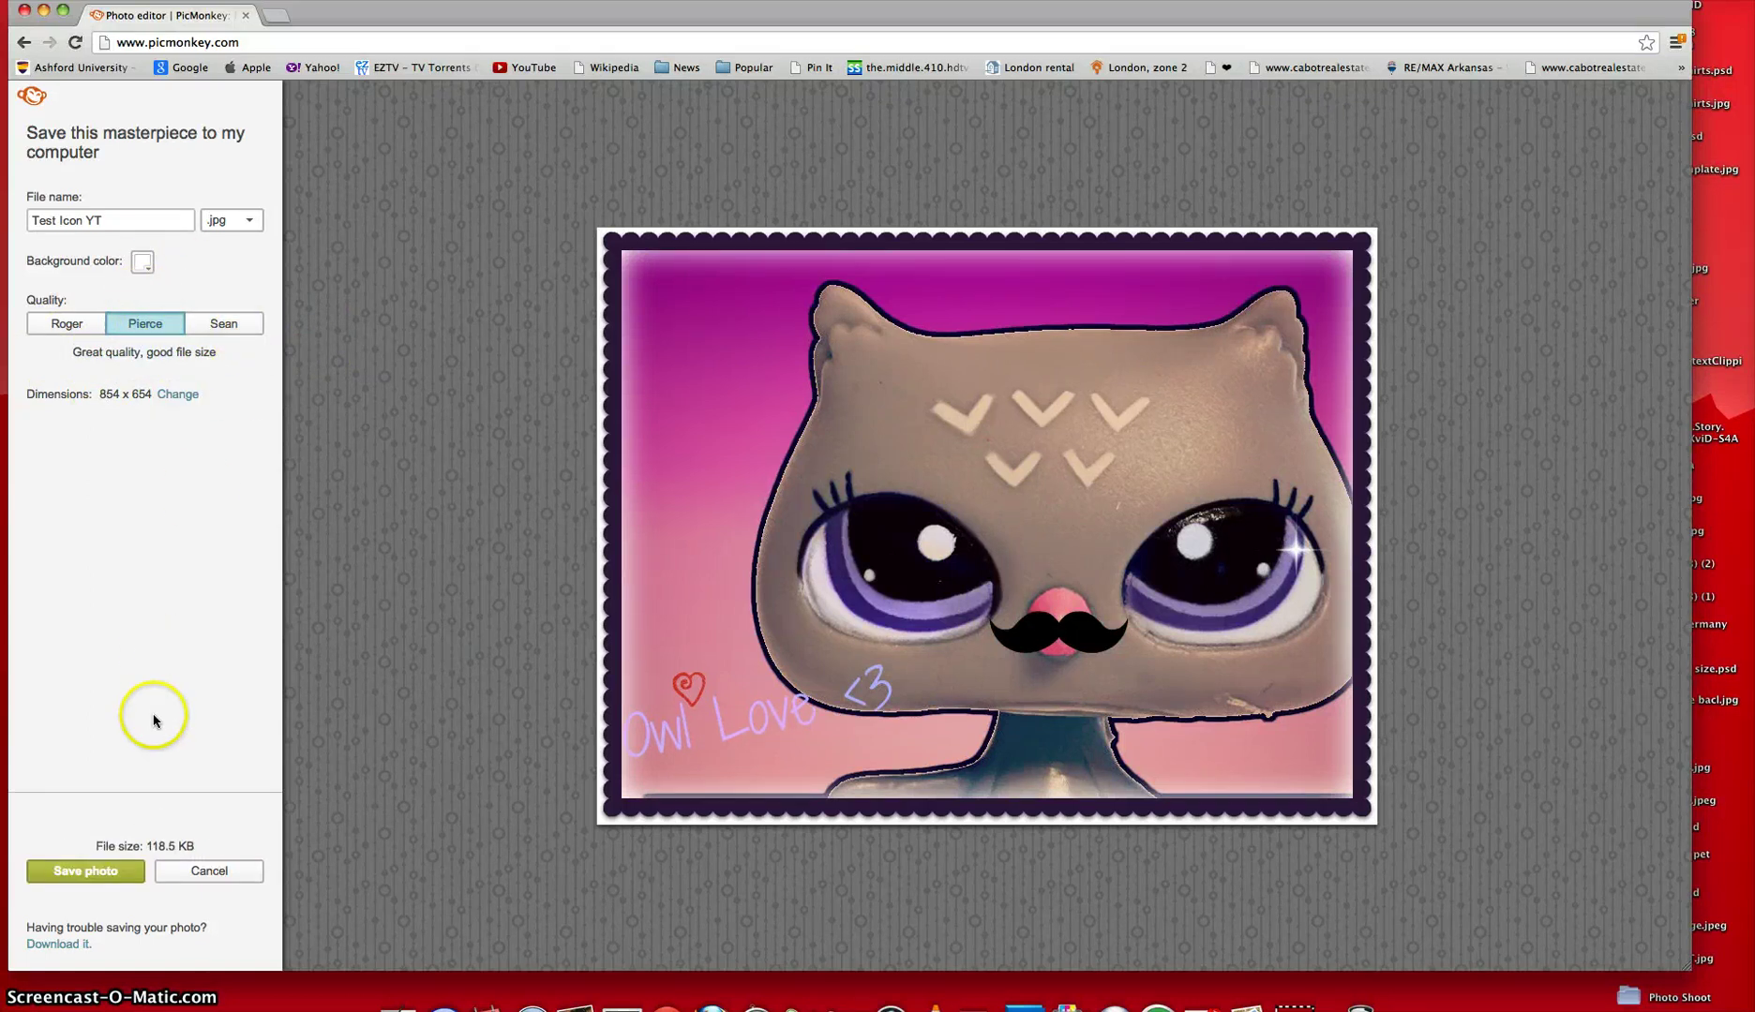
{"action": "left_click", "coordinate": [86, 871]}
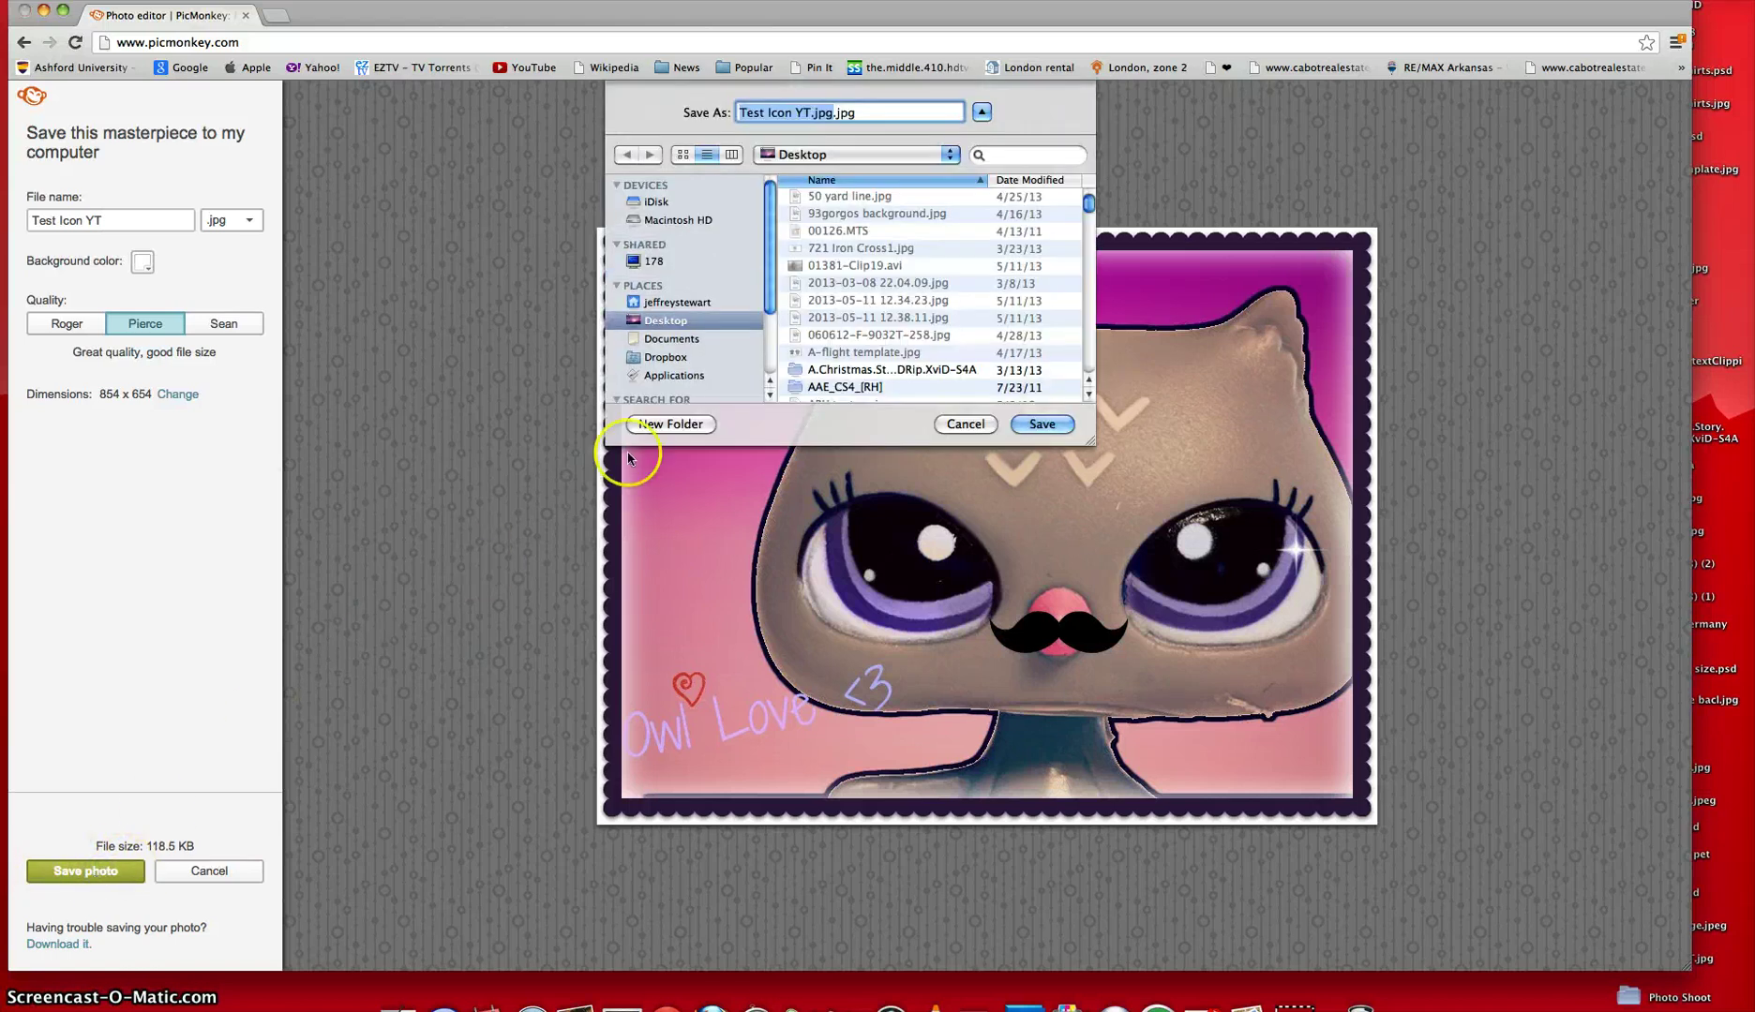
Save Test Icon YT.jpg to the Desktop and close the Share tip.
{"action": "left_click", "coordinate": [1053, 424]}
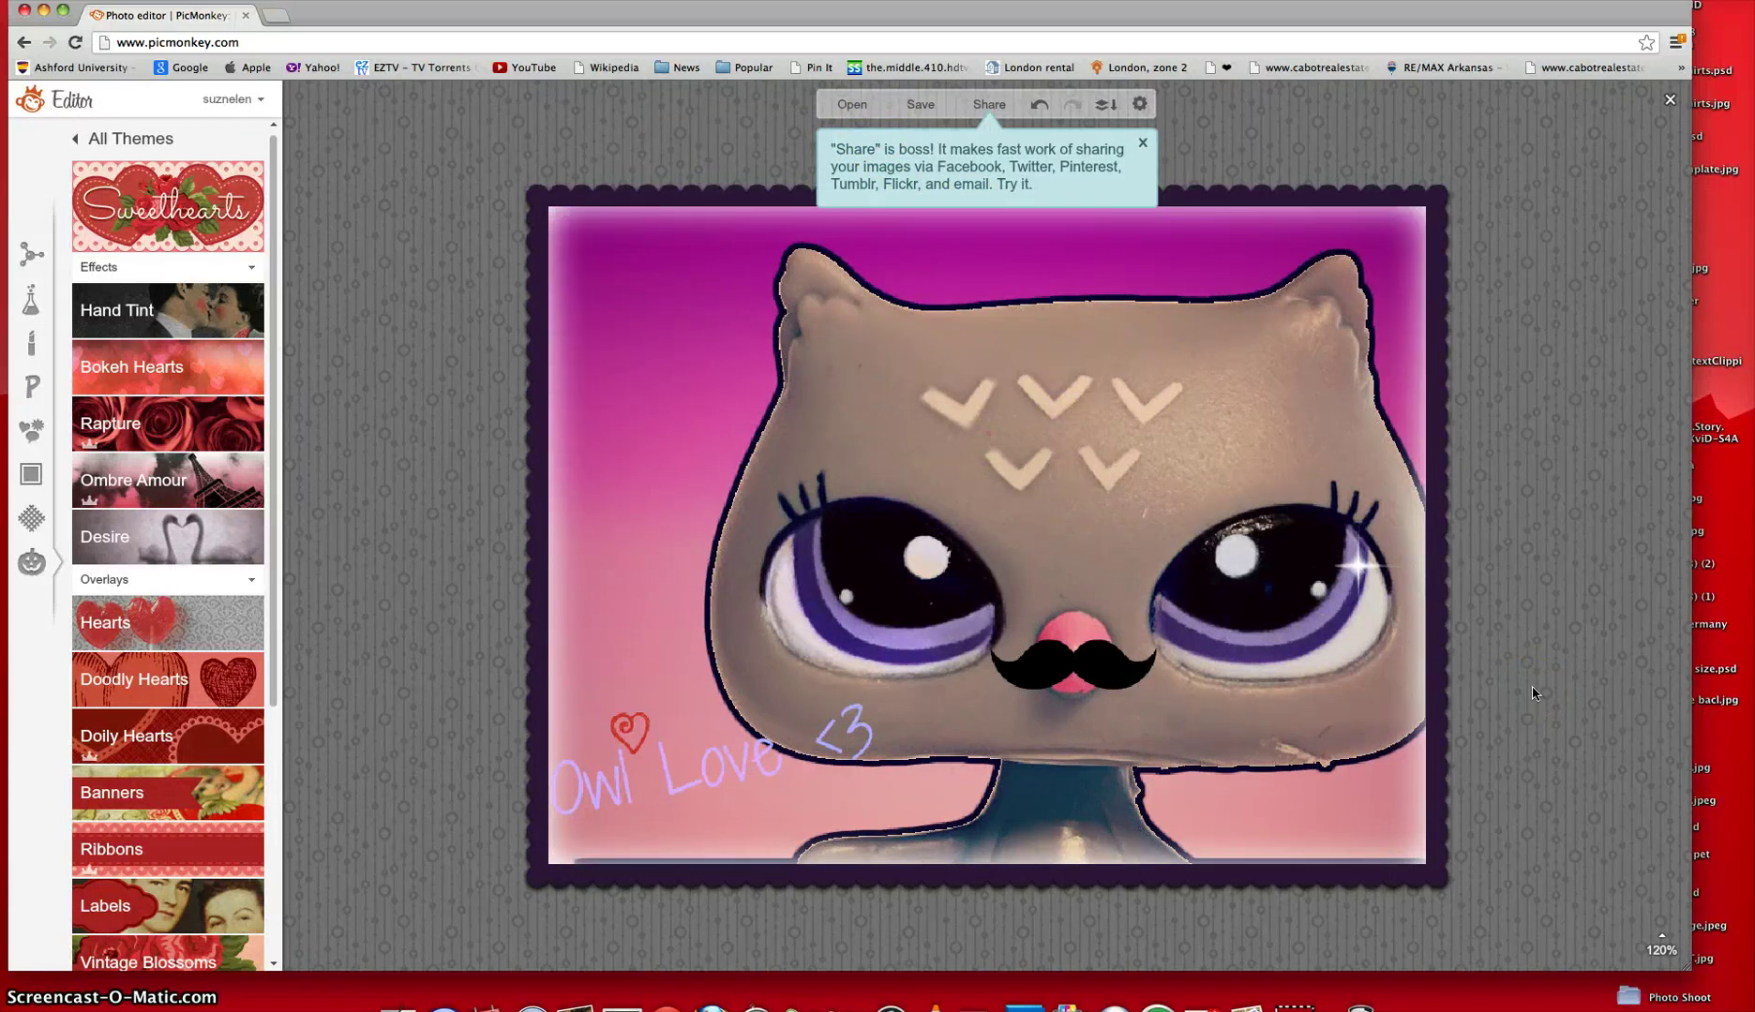
{"action": "left_click", "coordinate": [1143, 144]}
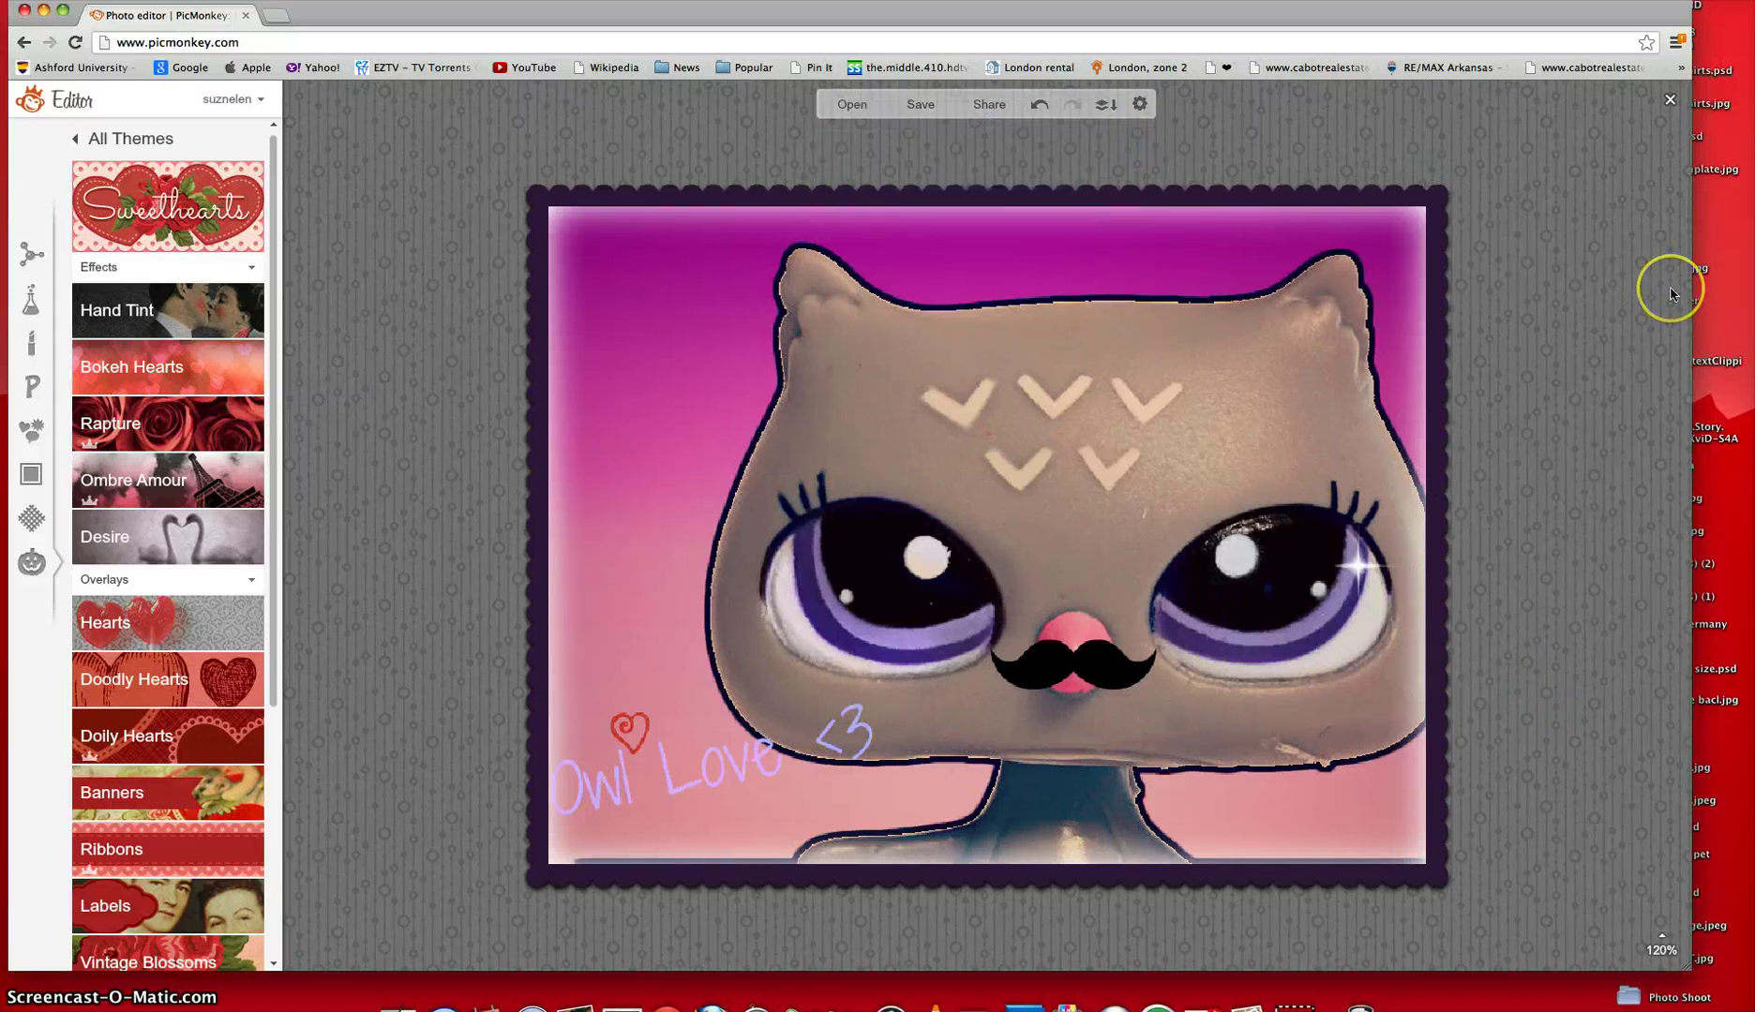